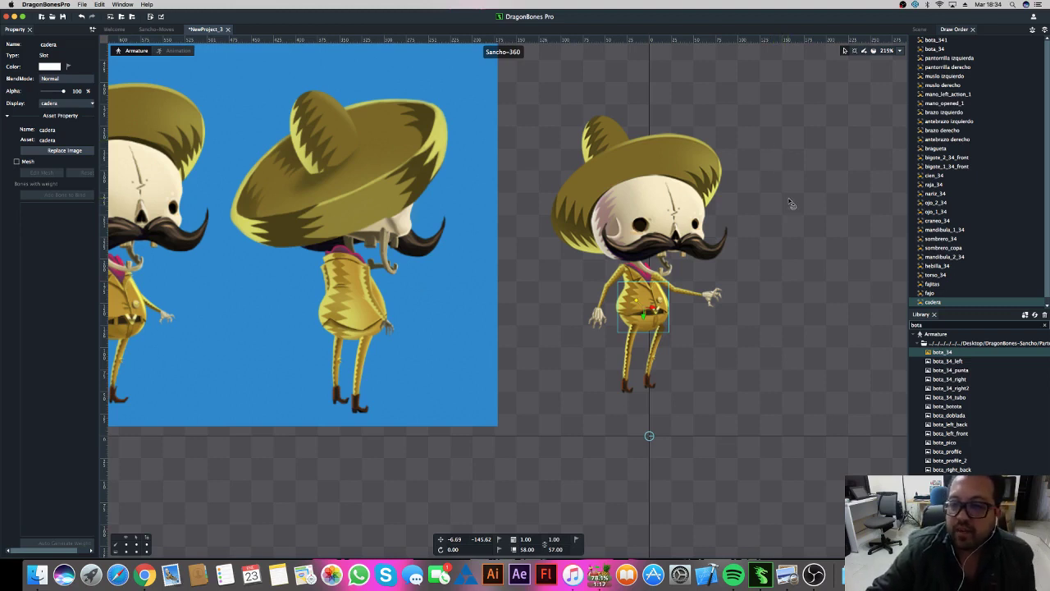
Step: Delete the blue Sancho-360 reference image slot from the stage and confirm the deletion
mouse_move(787, 198)
left_mouse_down()
mouse_move(758, 164)
mouse_move(701, 161)
mouse_move(688, 184)
mouse_move(694, 197)
left_mouse_up()
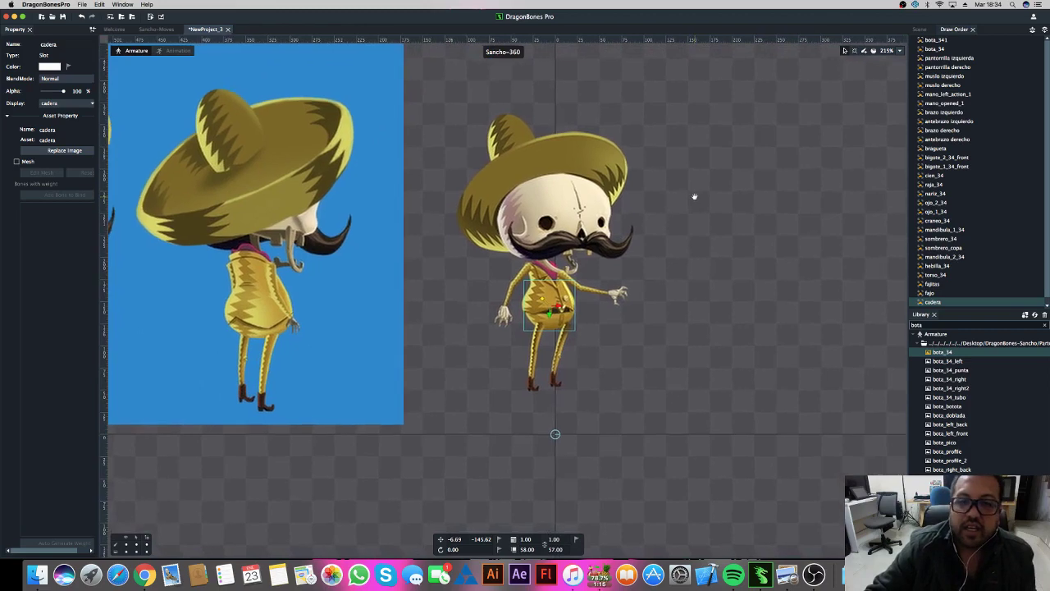
left_click_drag(694, 243, 770, 227)
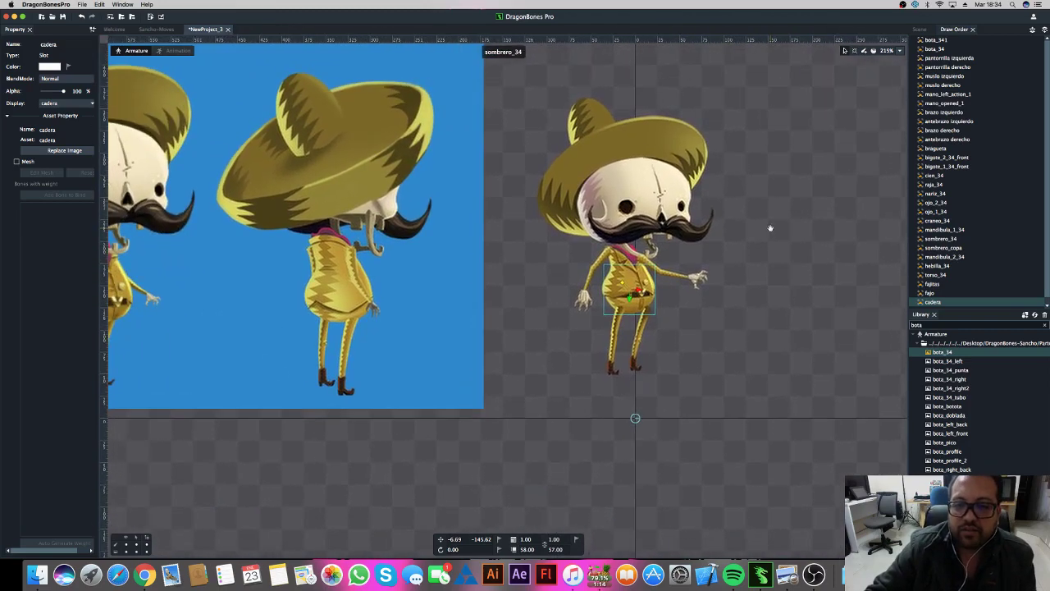
left_click(407, 241)
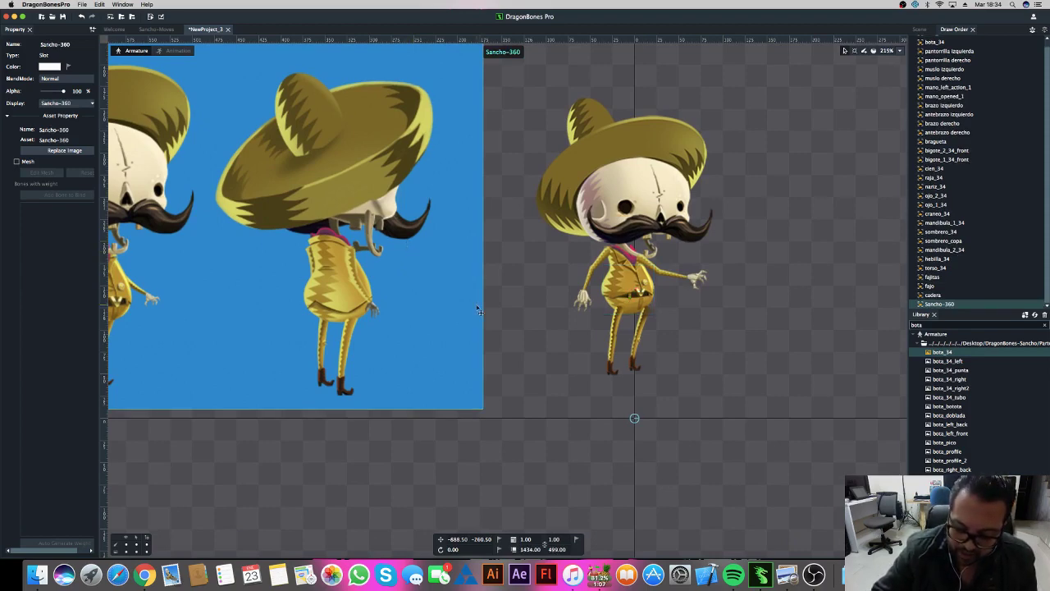
key("Delete")
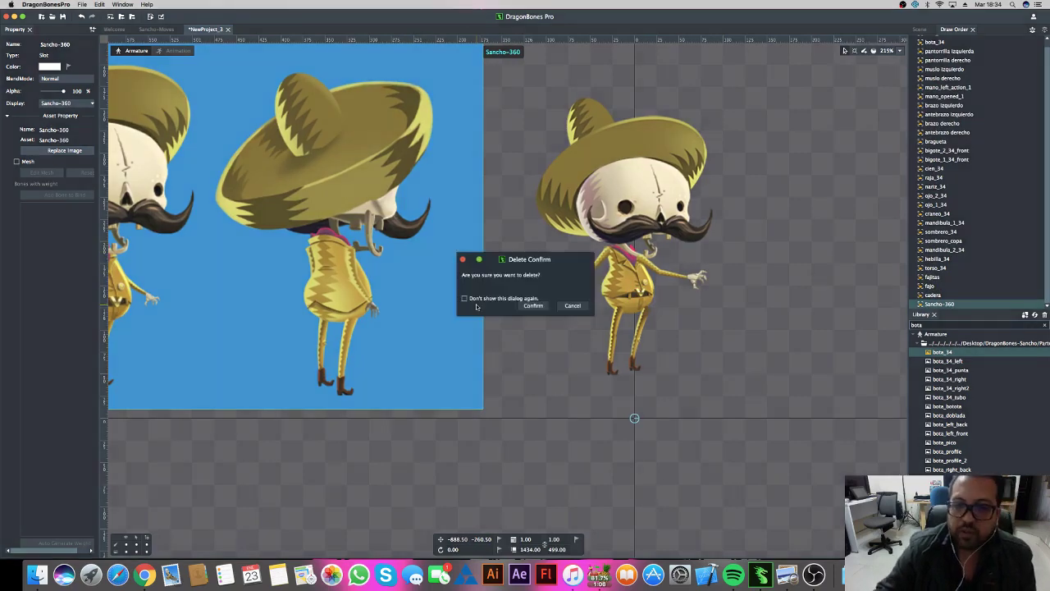
left_click(533, 306)
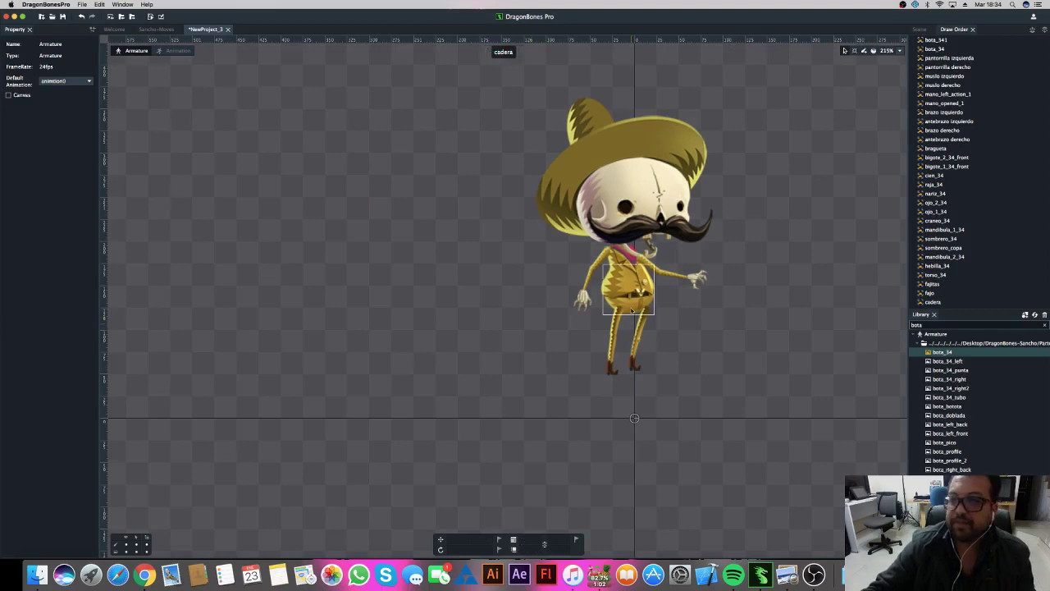
Step: Show the Scene hierarchy and collapse bota_341, pantorrilla izquierda, muslo izquierdo and mano_left_action_1
left_click(922, 30)
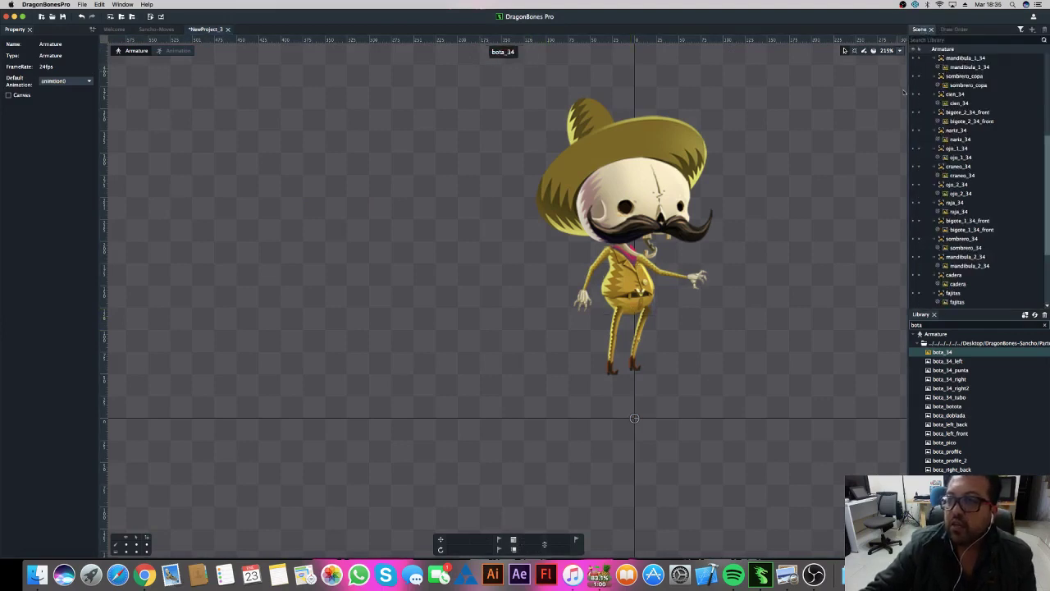
scroll(968, 180, "up", 10)
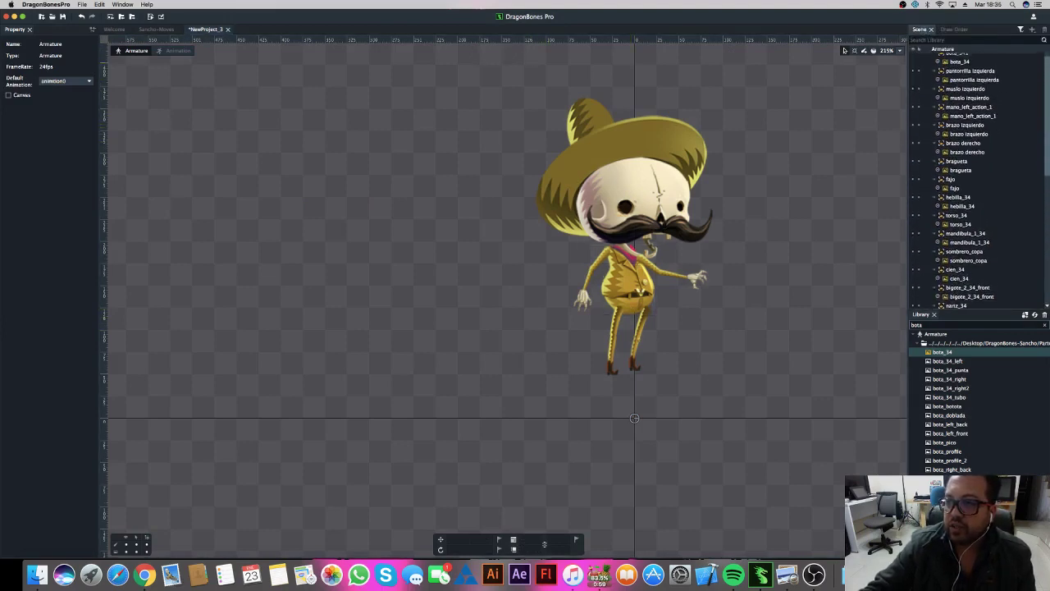
scroll(943, 123, "up", 3)
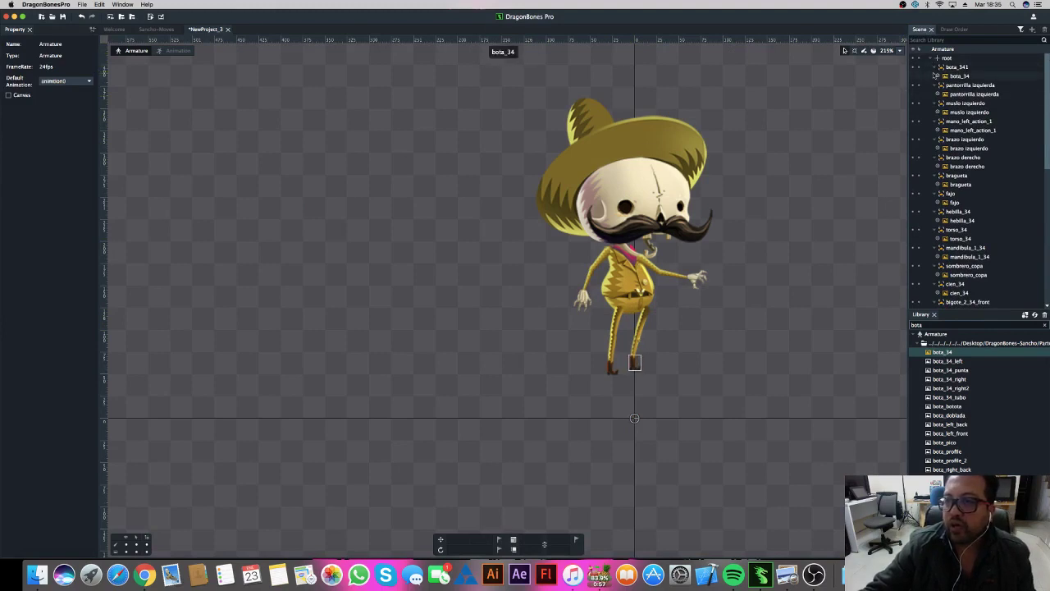
left_click(936, 67)
left_click(936, 76)
left_click(936, 85)
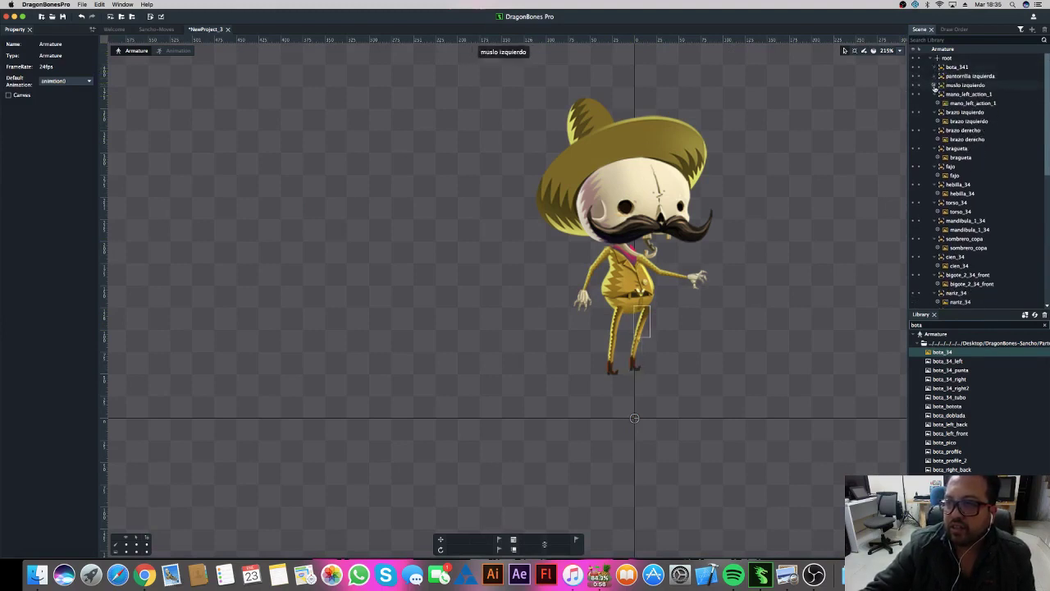
left_click(936, 94)
Step: Collapse brazo izquierdo, keeping the arm visible, then brazo derecho, bragueta and fajo
left_click(936, 103)
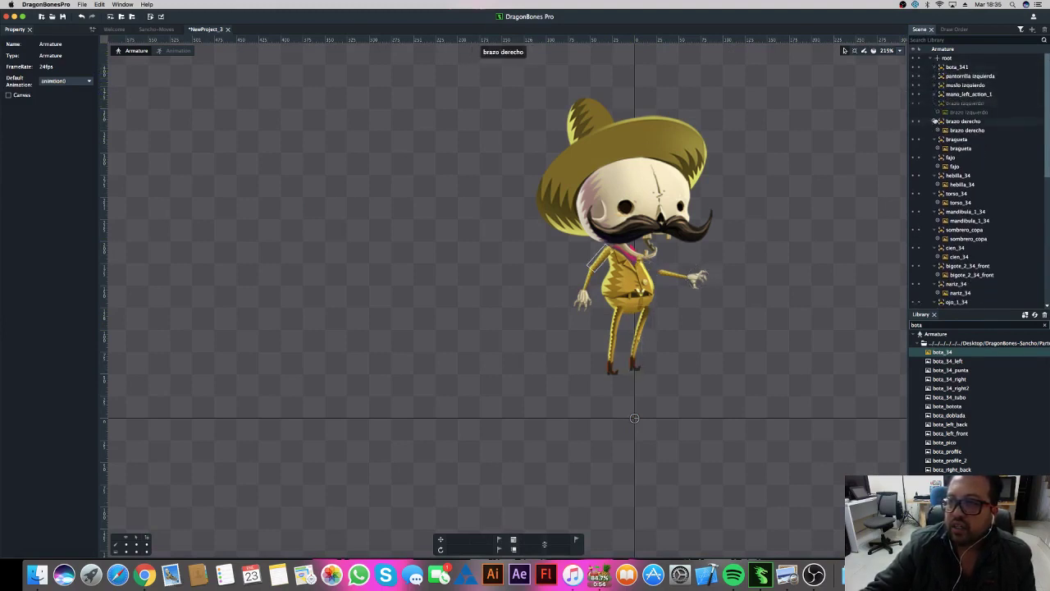
left_click(936, 104)
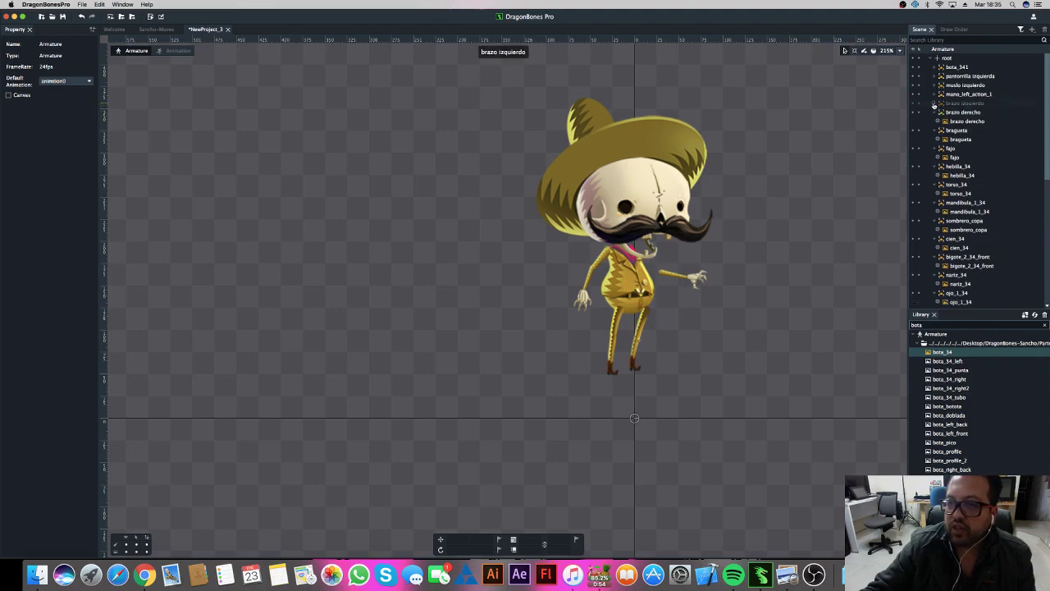
left_click(935, 104)
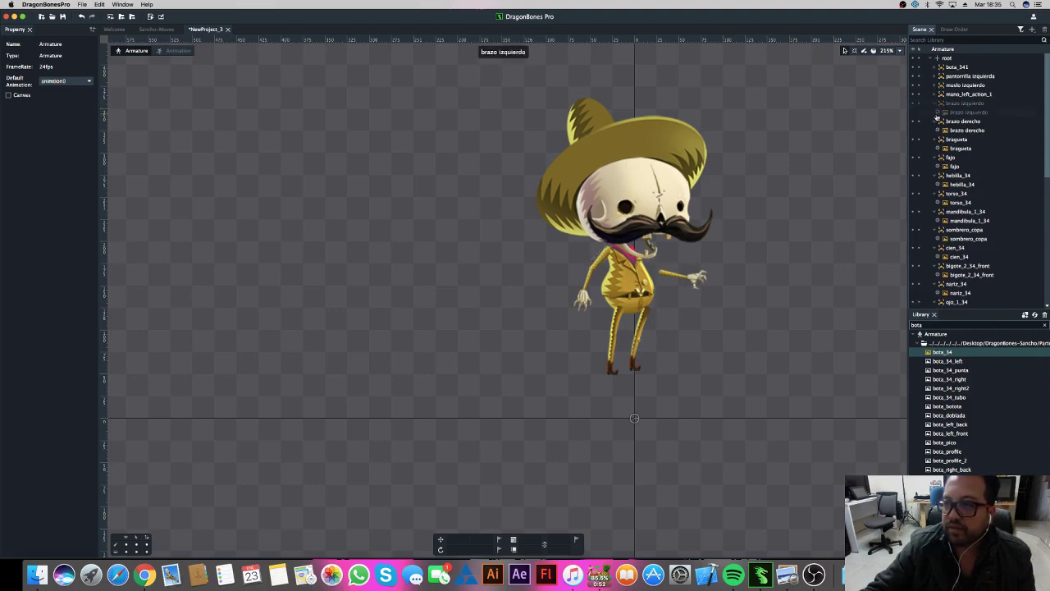
left_click_drag(938, 115, 937, 112)
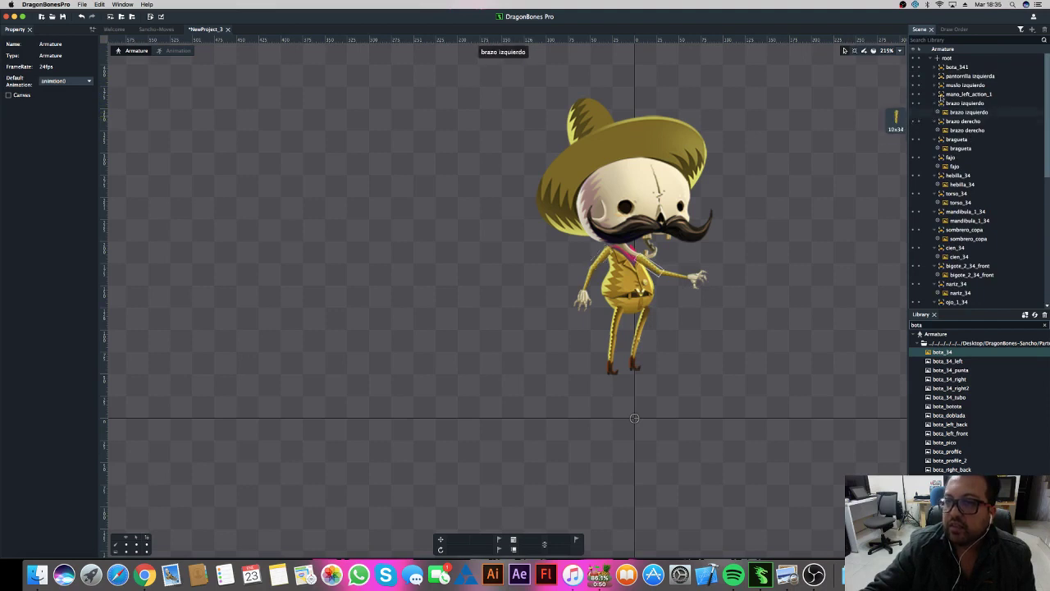
left_click(937, 104)
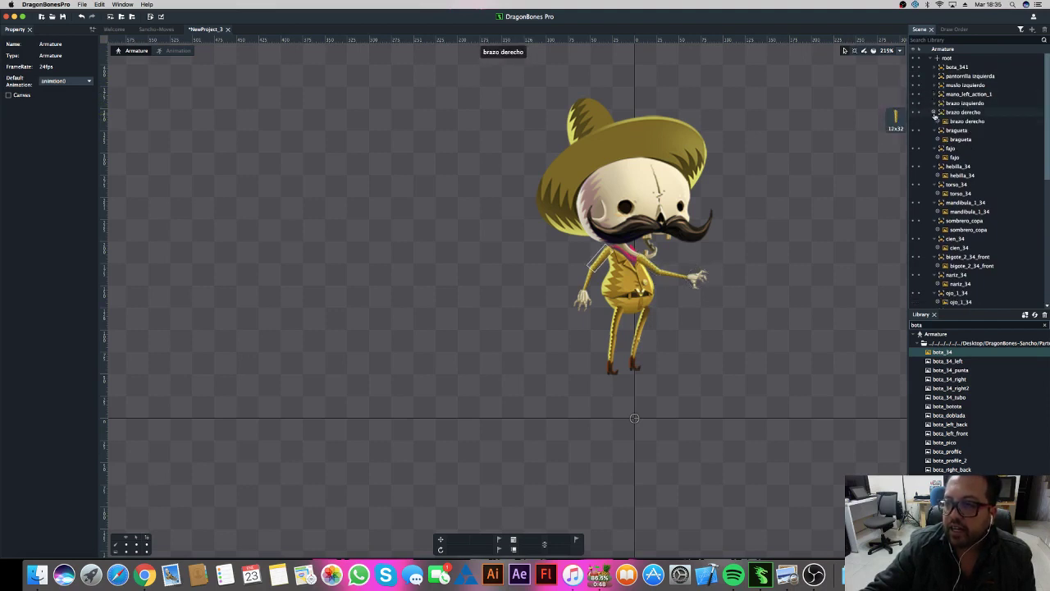
left_click(936, 112)
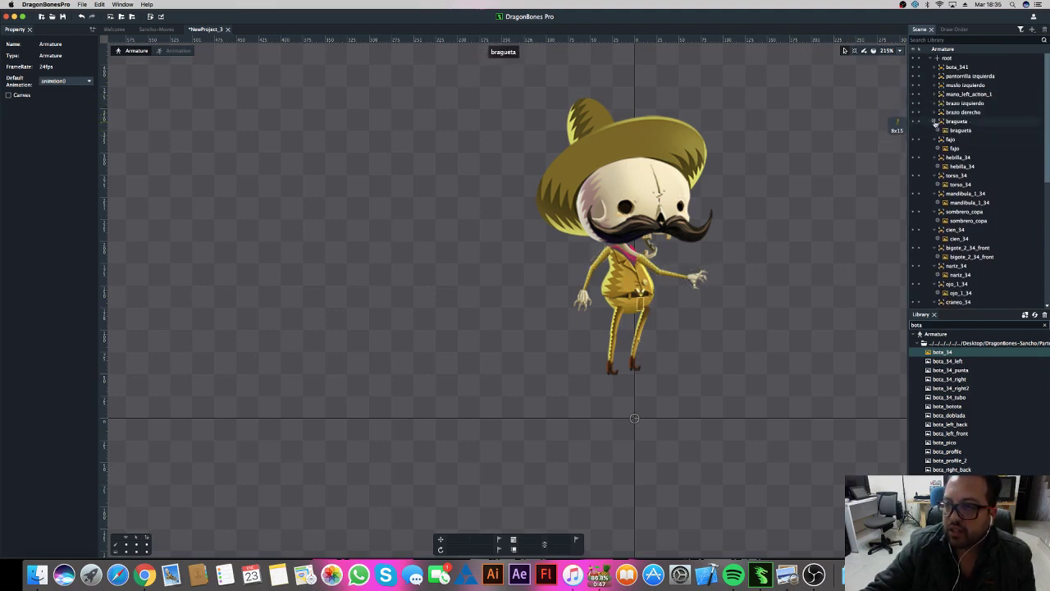
left_click(936, 122)
left_click(934, 130)
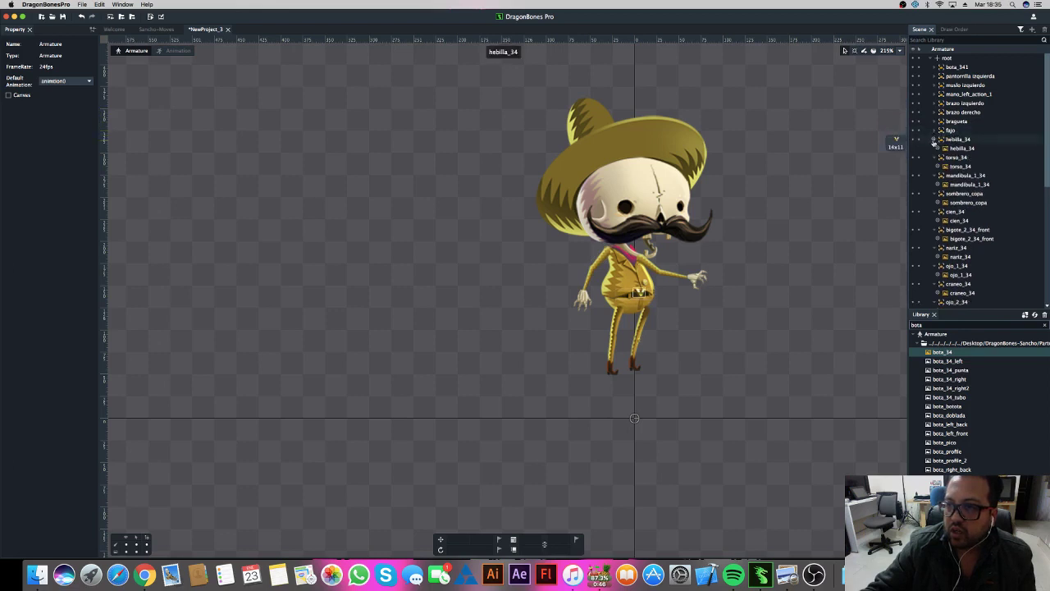
Step: Collapse hebilla_34, torso_34, mandibula_1_34, sombrero_copa, cien_34, bigote_2_34_front and nariz_34
left_click(935, 140)
left_click(934, 148)
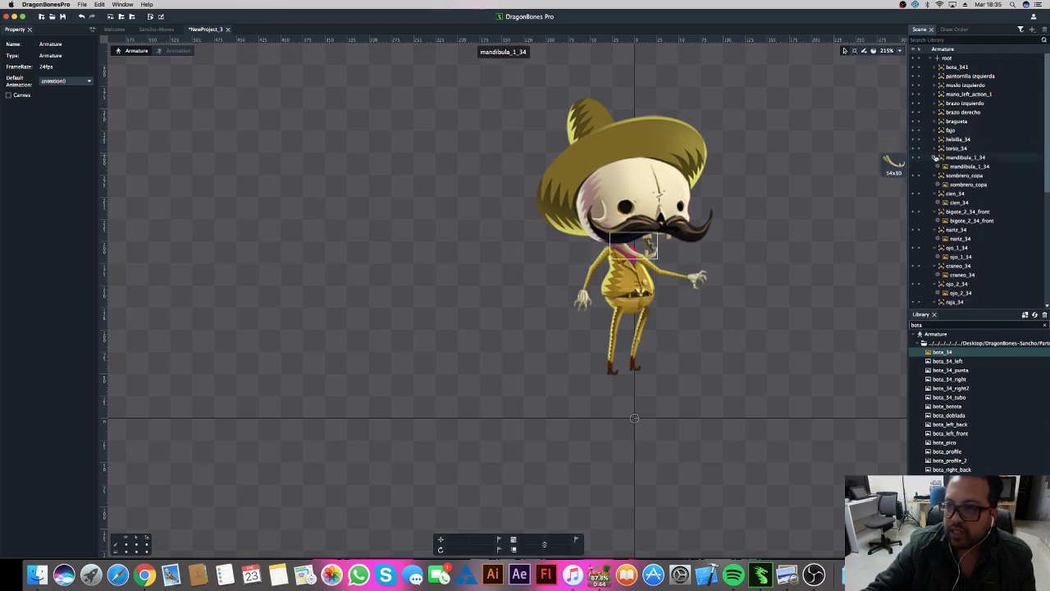
left_click(934, 158)
left_click(934, 166)
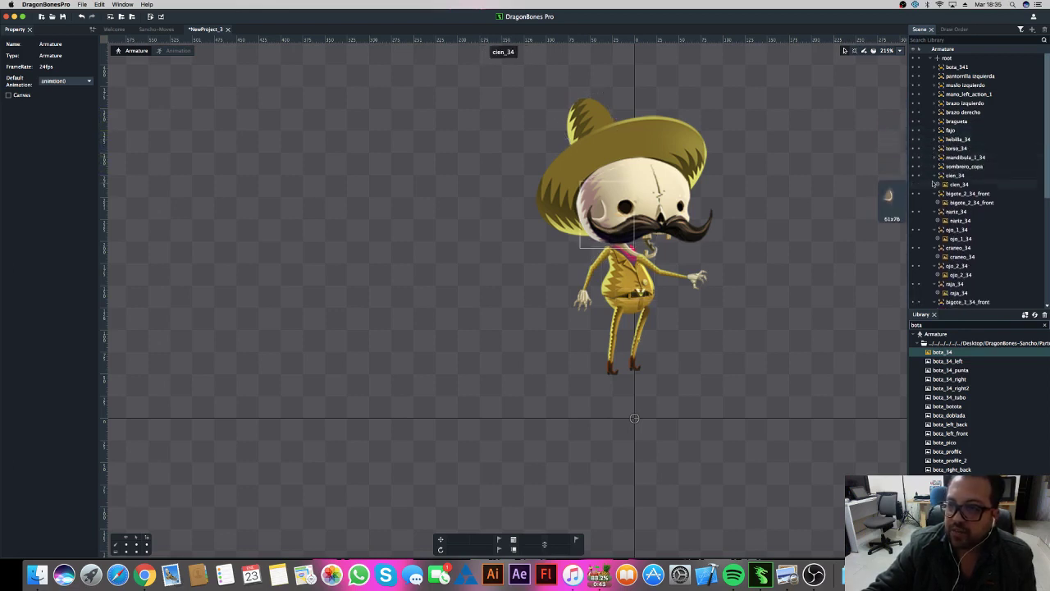
left_click(935, 175)
left_click(934, 184)
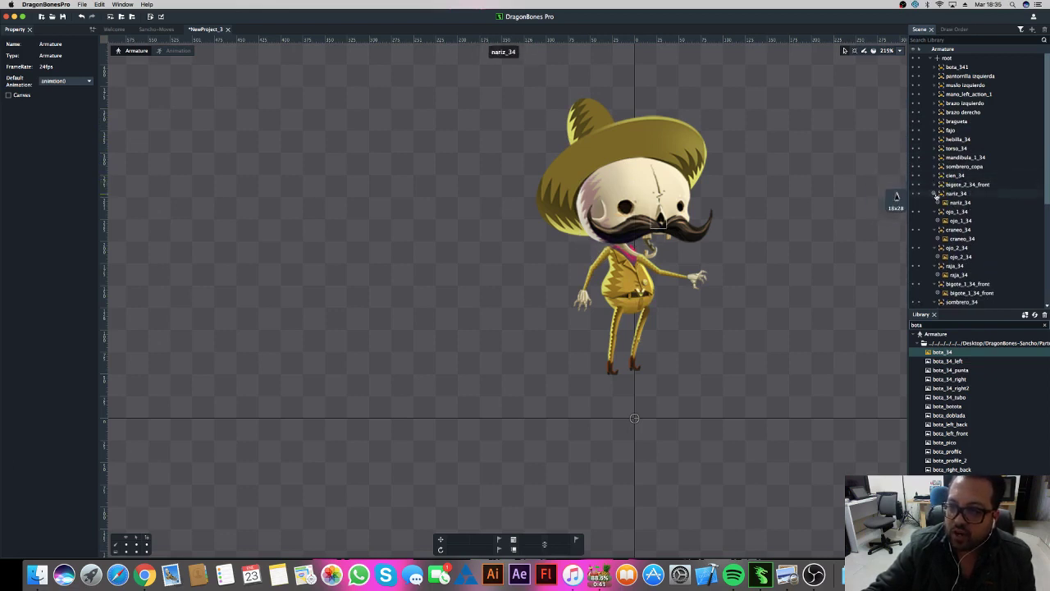
left_click(934, 194)
Step: Collapse ojo_1_34, craneo_34, ojo_2_34, raja_34, bigote_1_34_front and sombrero_34
left_click(935, 202)
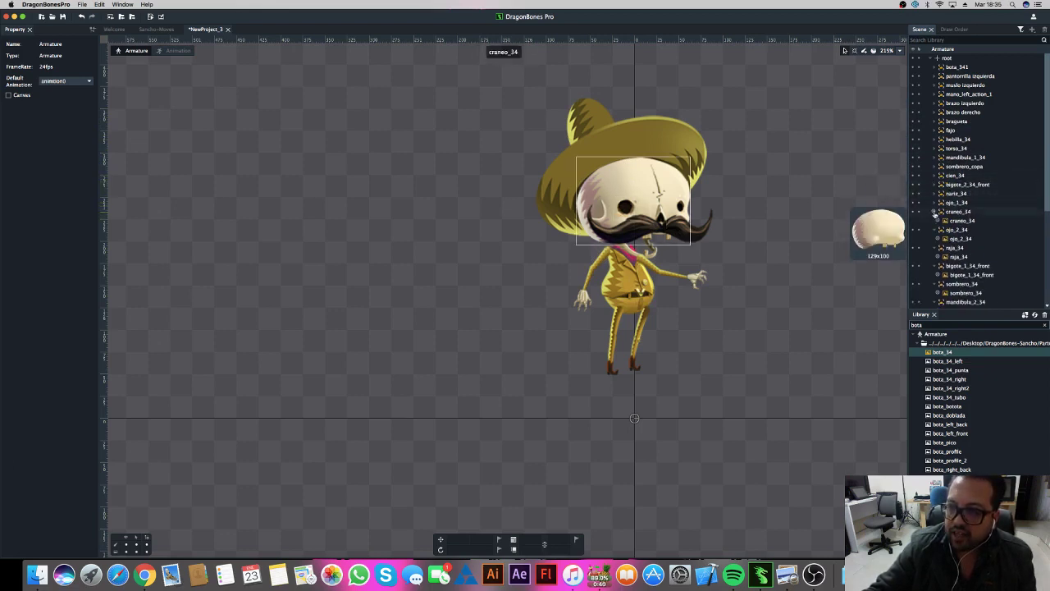
left_click(935, 212)
left_click(935, 221)
left_click(934, 230)
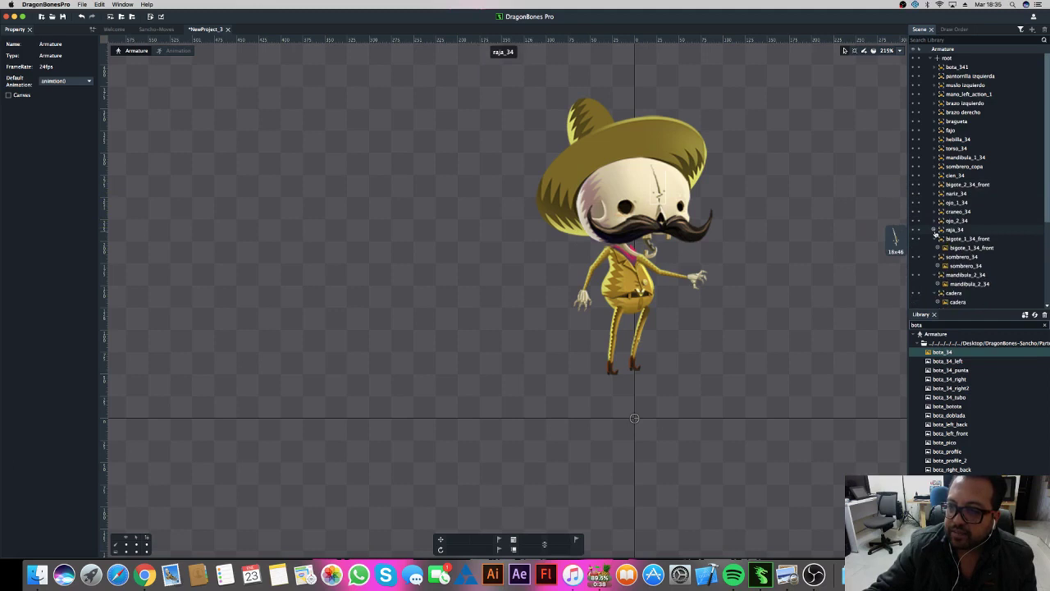
left_click(934, 239)
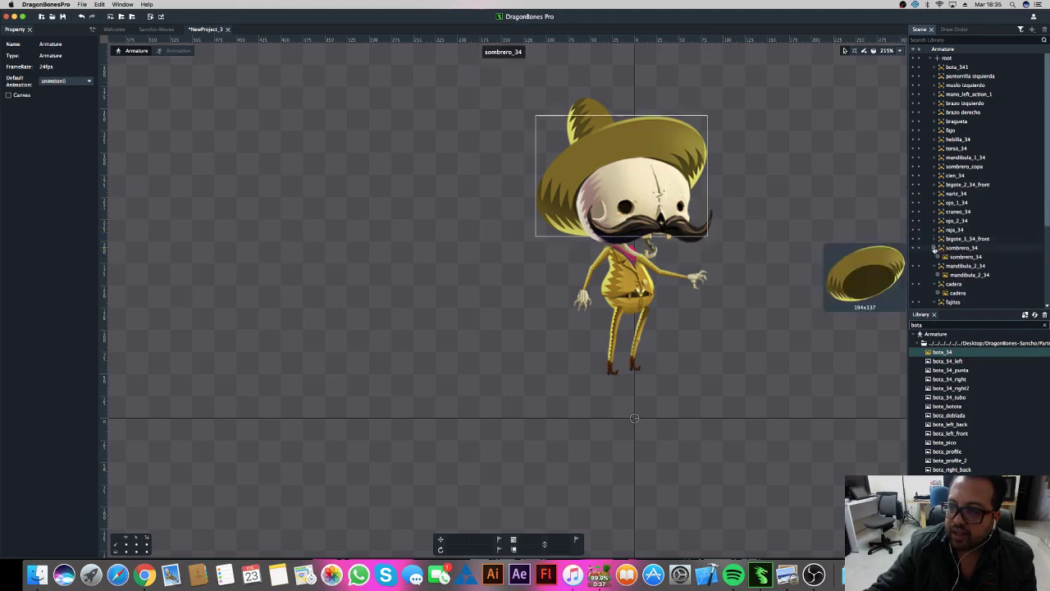
left_click(935, 248)
scroll(1042, 263, "down", 3)
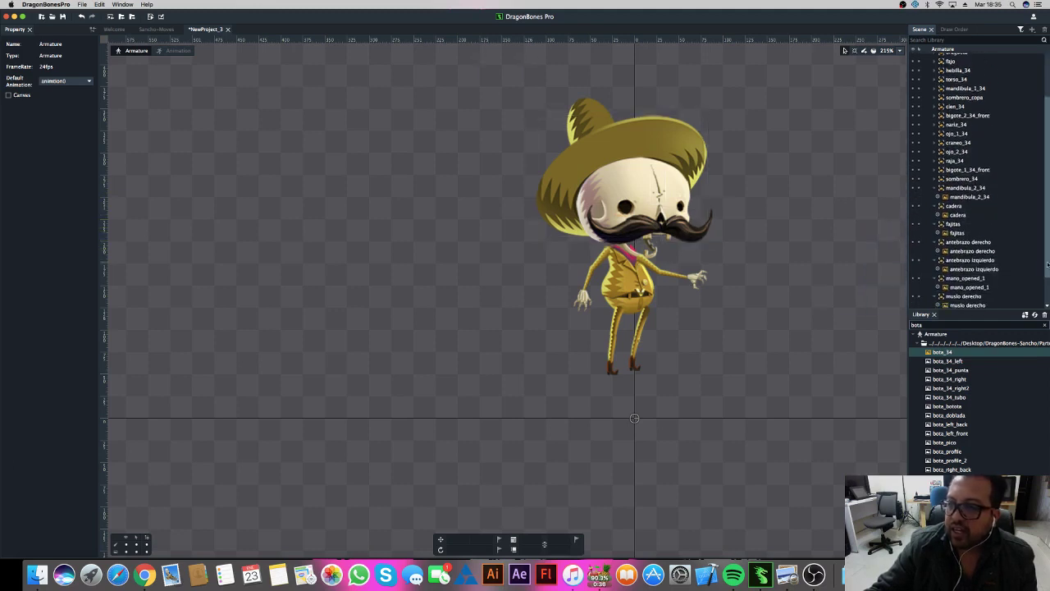
Step: Collapse mandibula_2_34, cadera, fajitas, antebrazo derecho and antebrazo izquierdo in the Scene tree
left_click(934, 168)
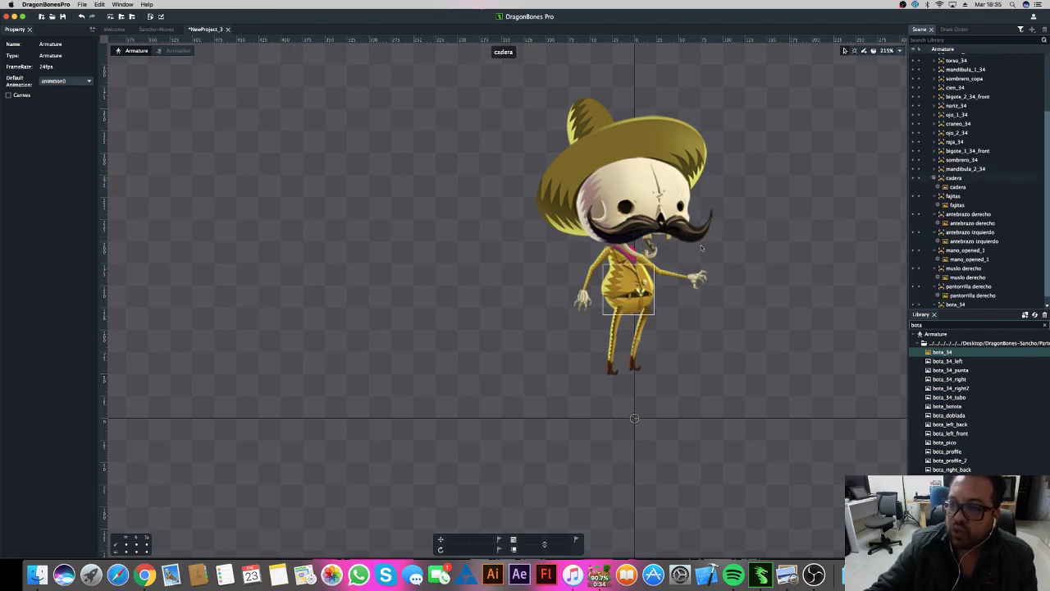
left_click(934, 177)
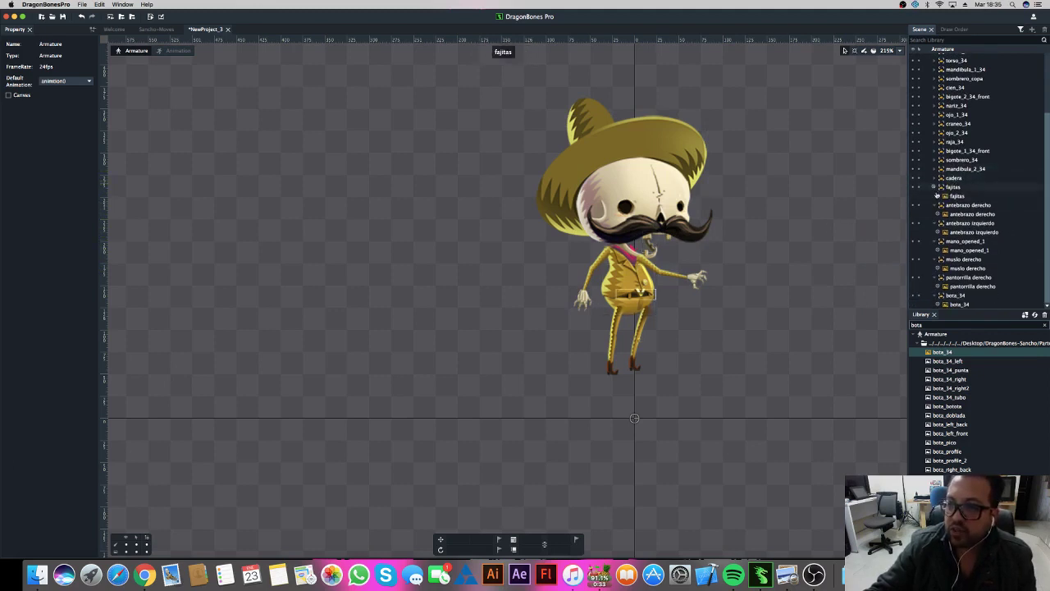
left_click(935, 187)
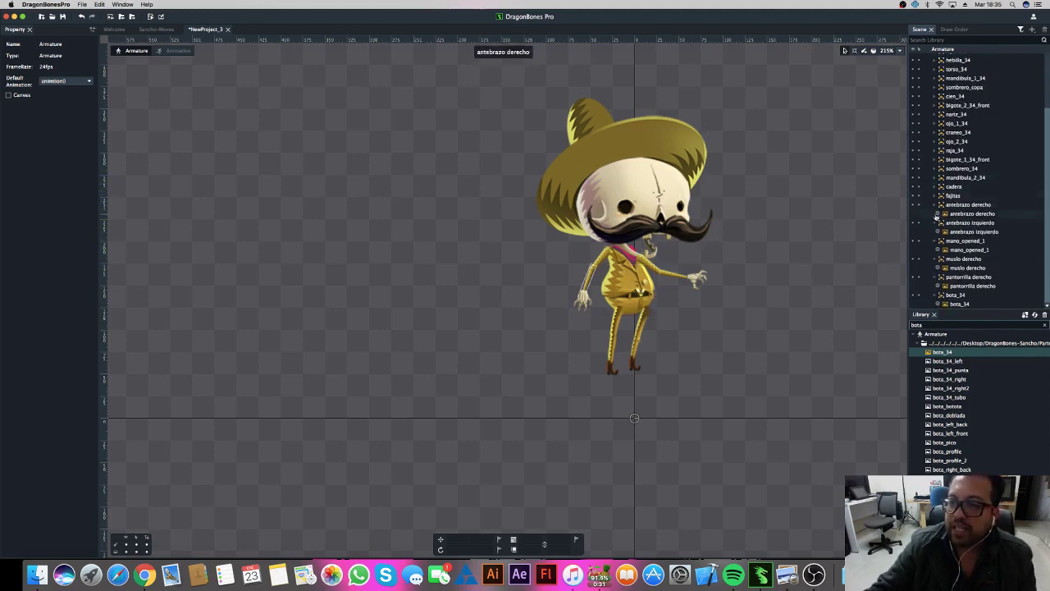
left_click(935, 205)
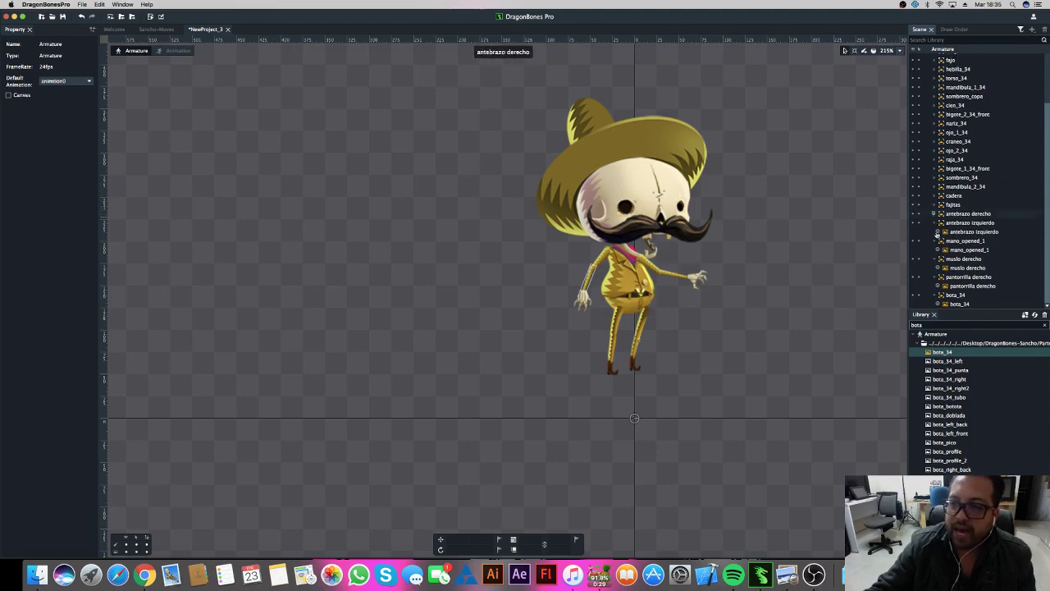
left_click(934, 214)
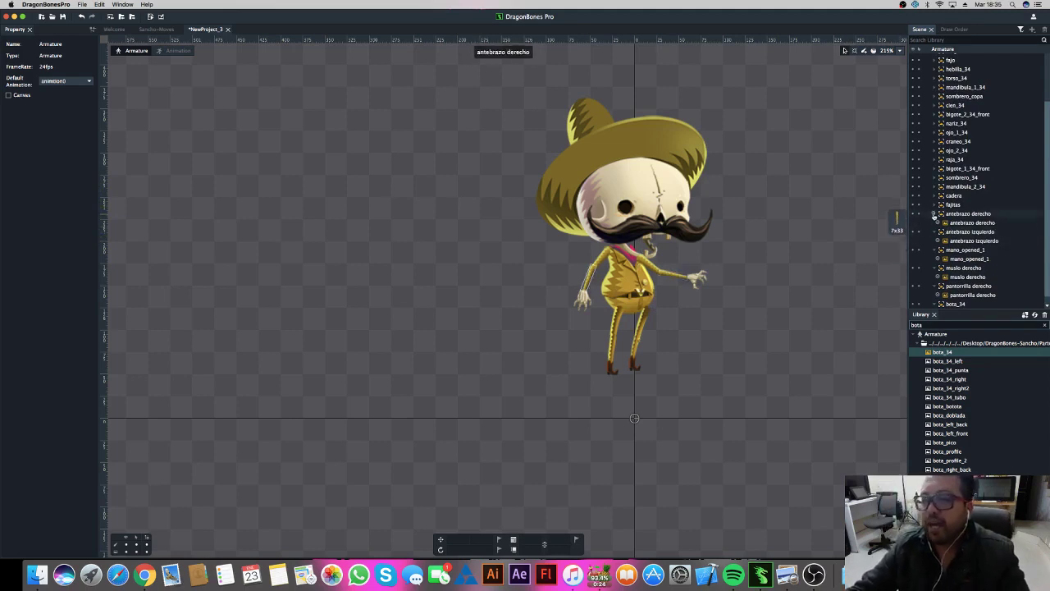
left_click(934, 214)
left_click(935, 223)
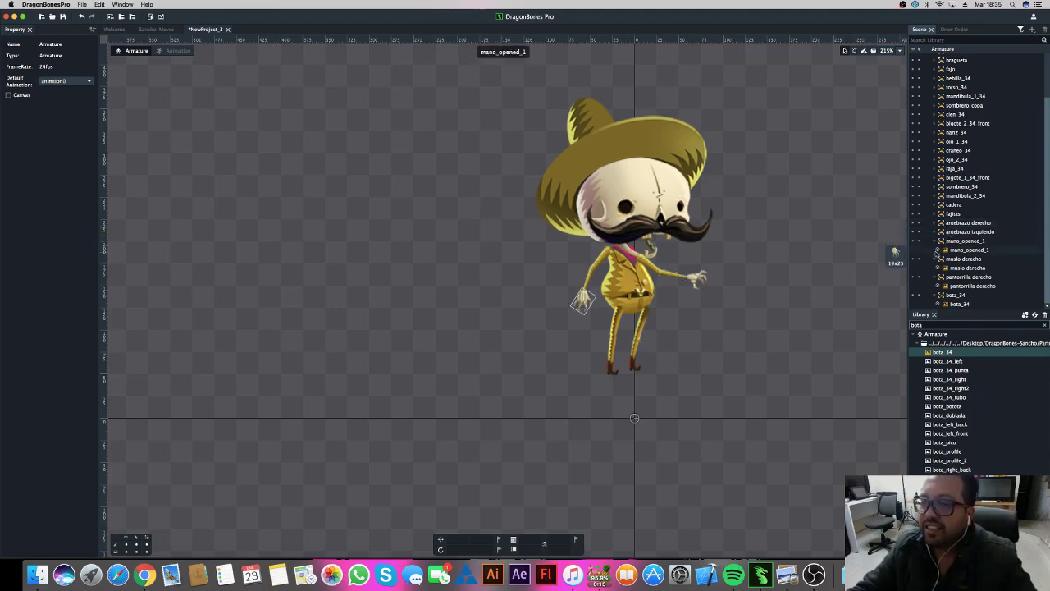
Step: Collapse mano_opened_1, muslo derecho, pantorrilla derecho and bota_34, then select the open hand
scroll(935, 245, "up", 1)
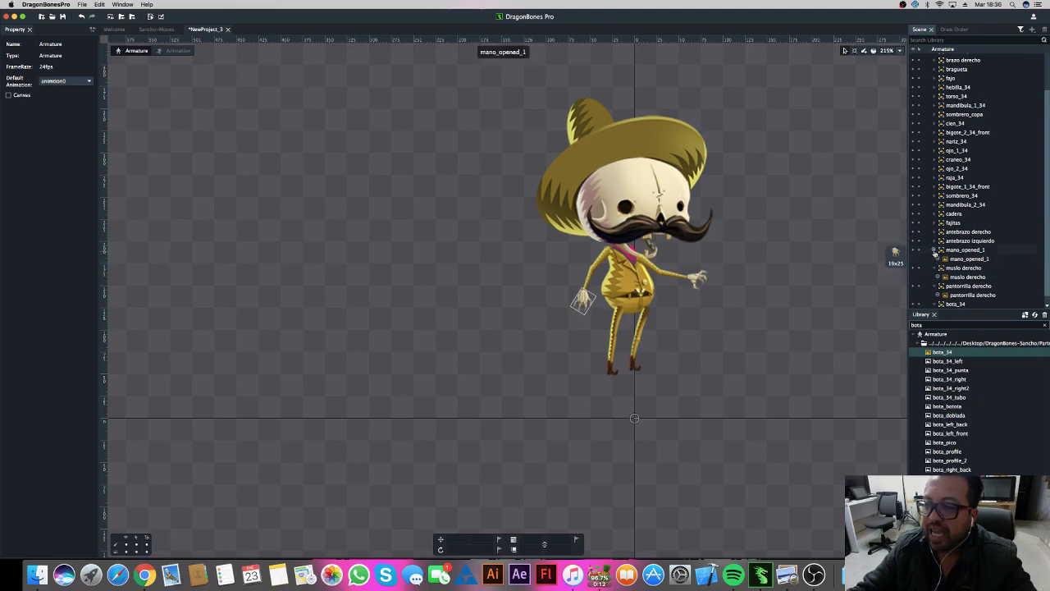
left_click(937, 250)
left_click(937, 260)
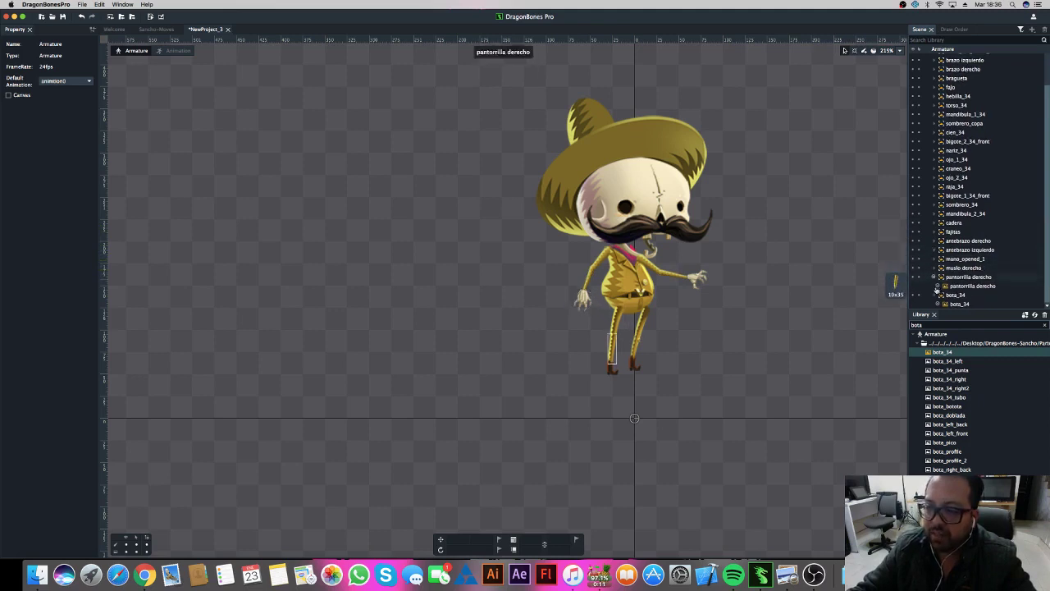
left_click(936, 277)
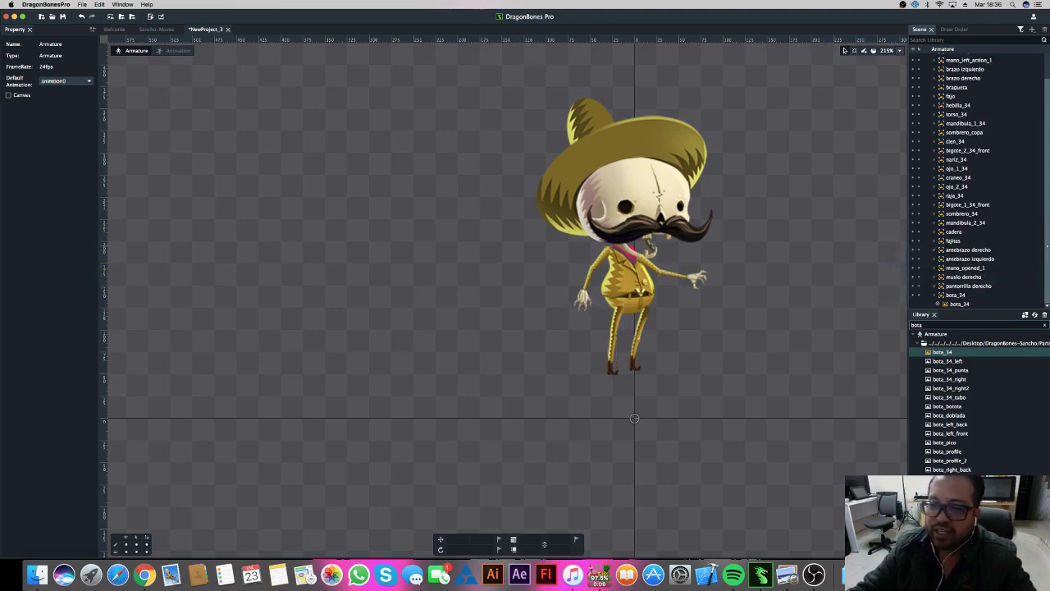
left_click(936, 296)
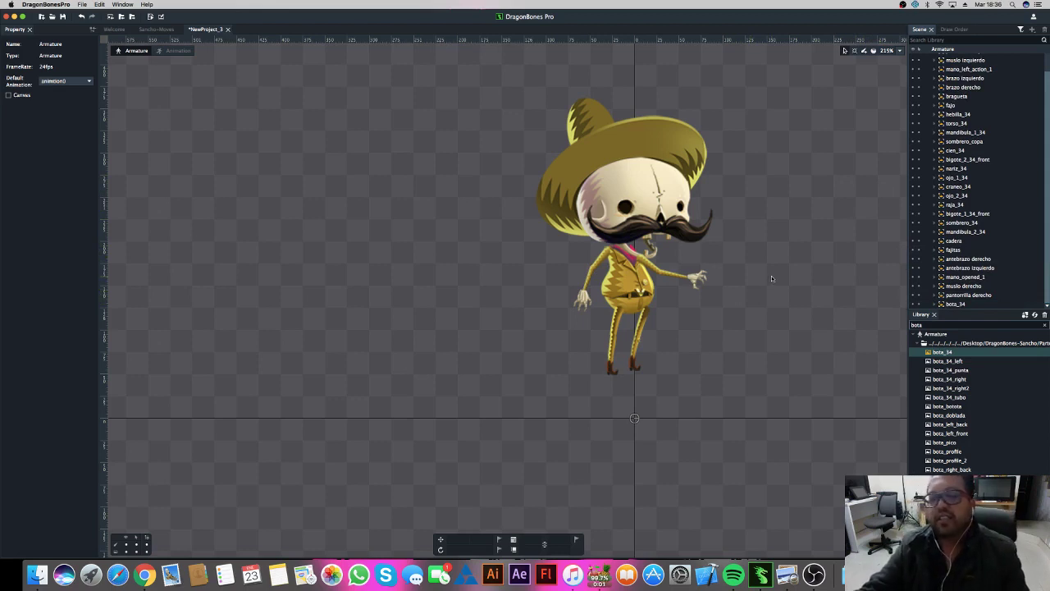
left_click(582, 302)
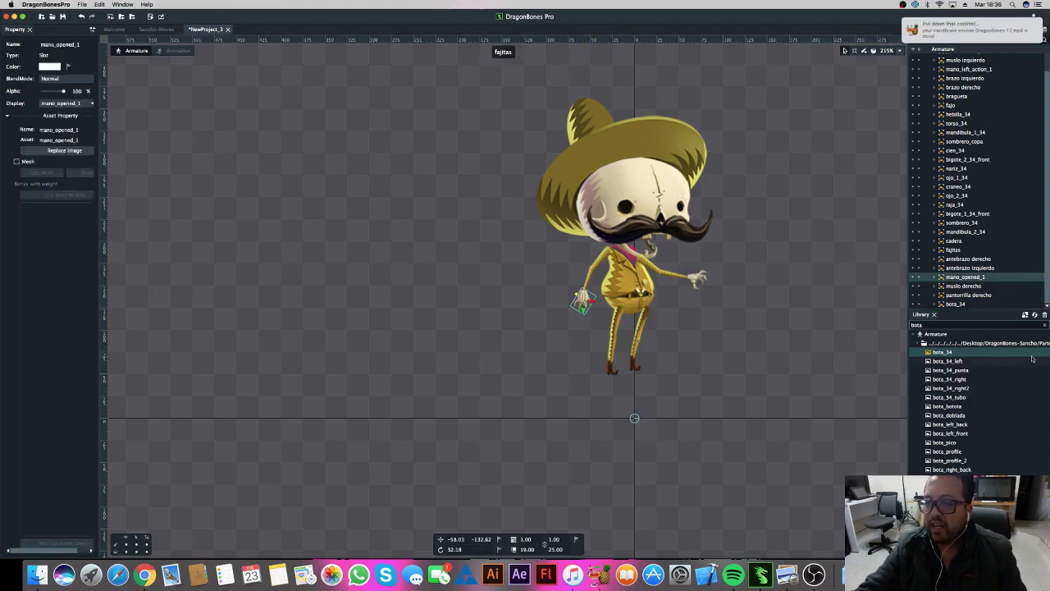
Step: Filter the library to 'mano' and place mano_fist_3 on the stage, rotated about 127 degrees
left_click(917, 325)
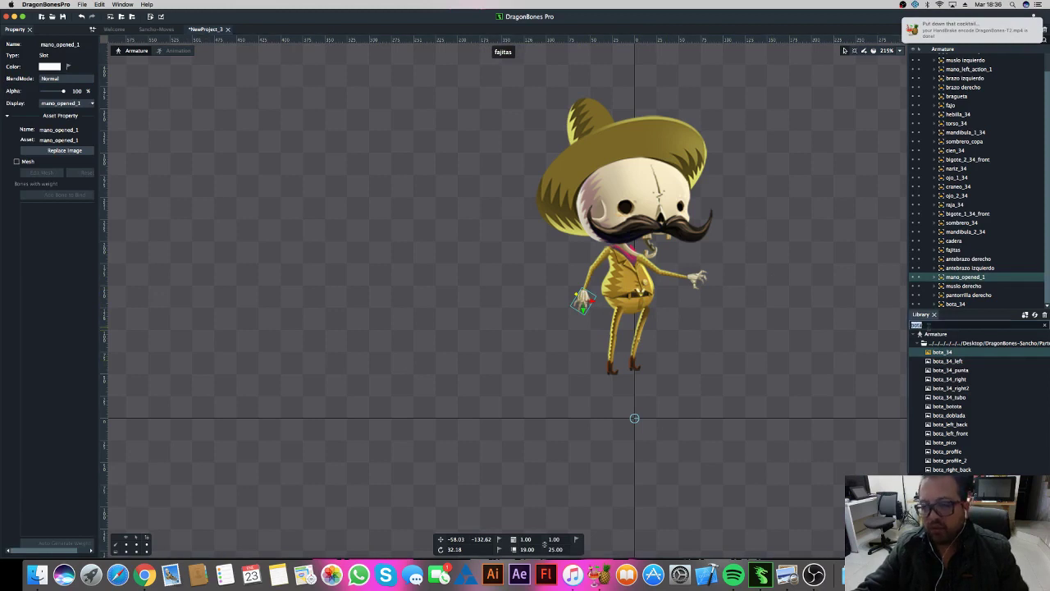
type("mano")
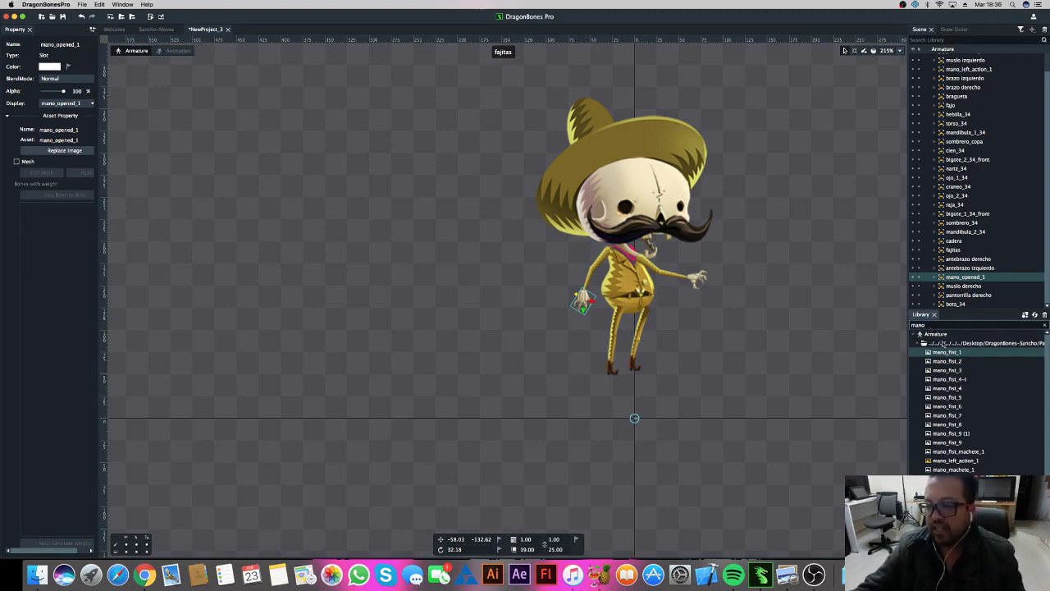
left_click_drag(948, 362, 896, 364)
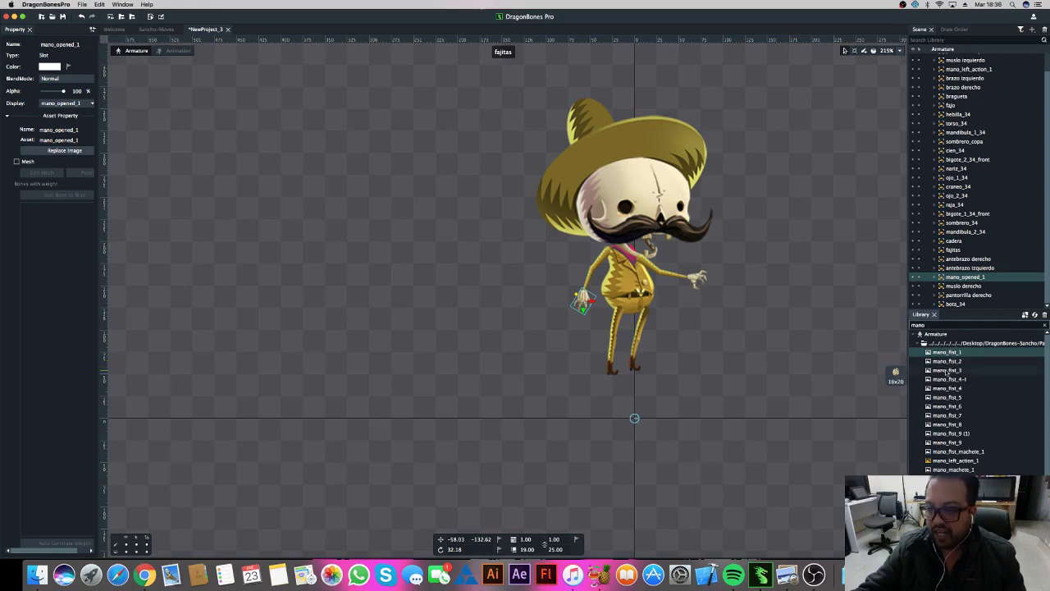
left_click_drag(949, 371, 712, 379)
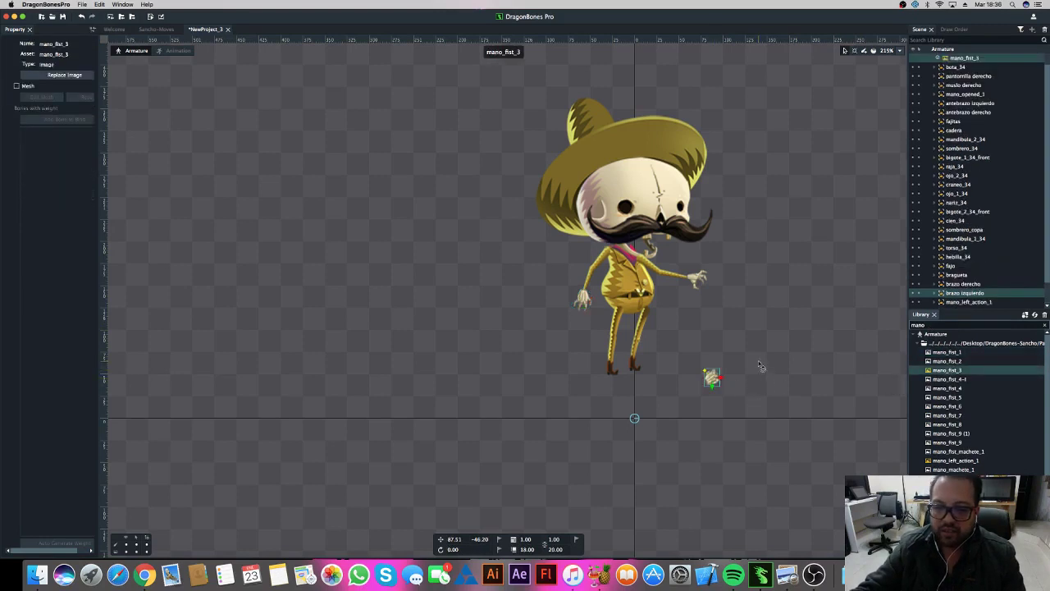
mouse_move(745, 410)
left_mouse_down()
mouse_move(704, 412)
mouse_move(545, 377)
left_mouse_up()
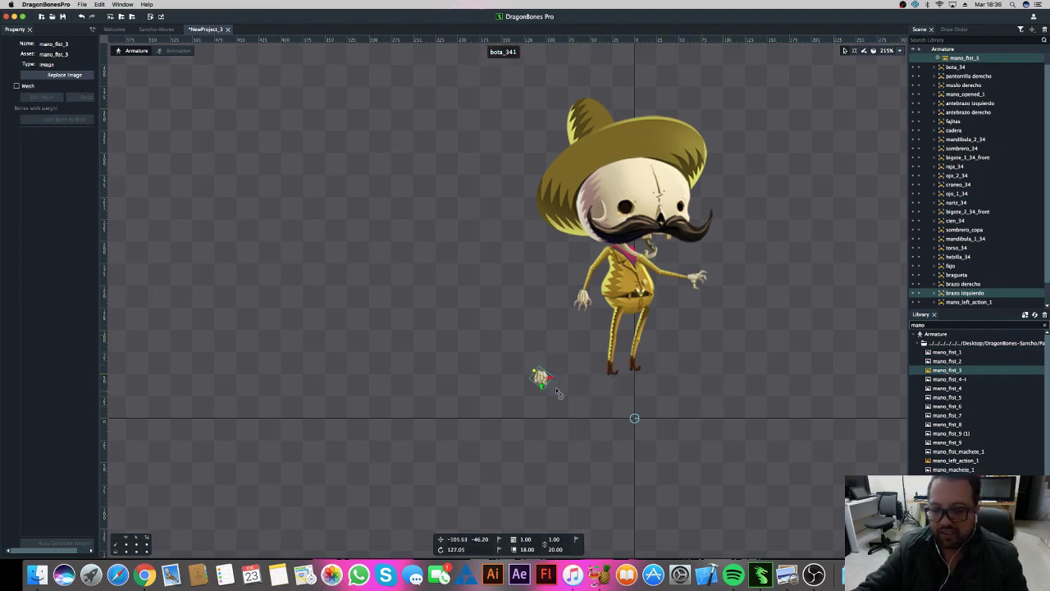
mouse_move(548, 377)
left_mouse_down()
mouse_move(541, 388)
mouse_move(541, 359)
left_mouse_up()
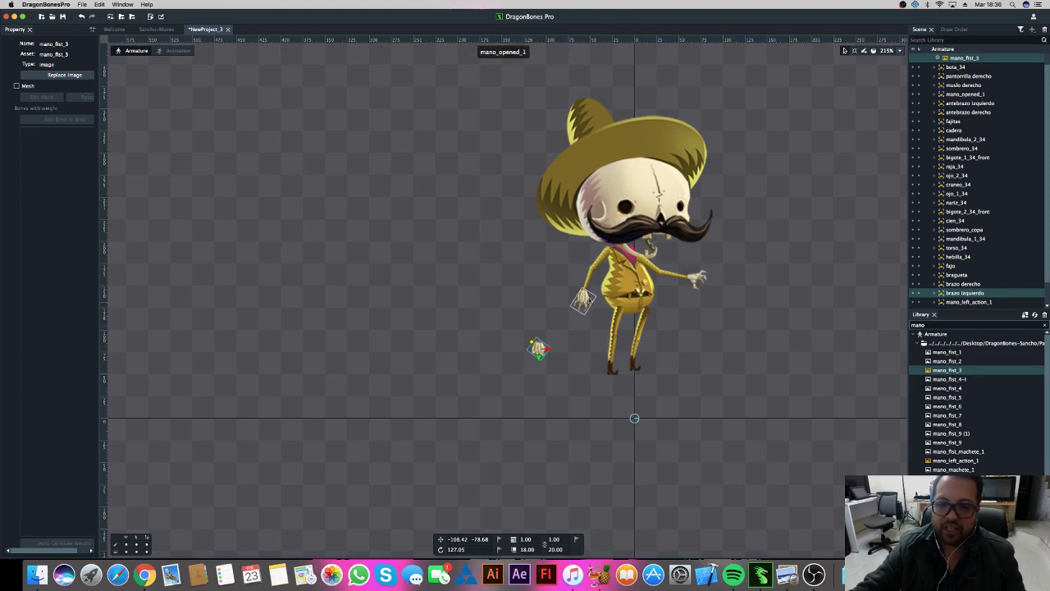
Step: Select the mano_opened_1 open hand and expand its row in the Scene tree
left_click(583, 298)
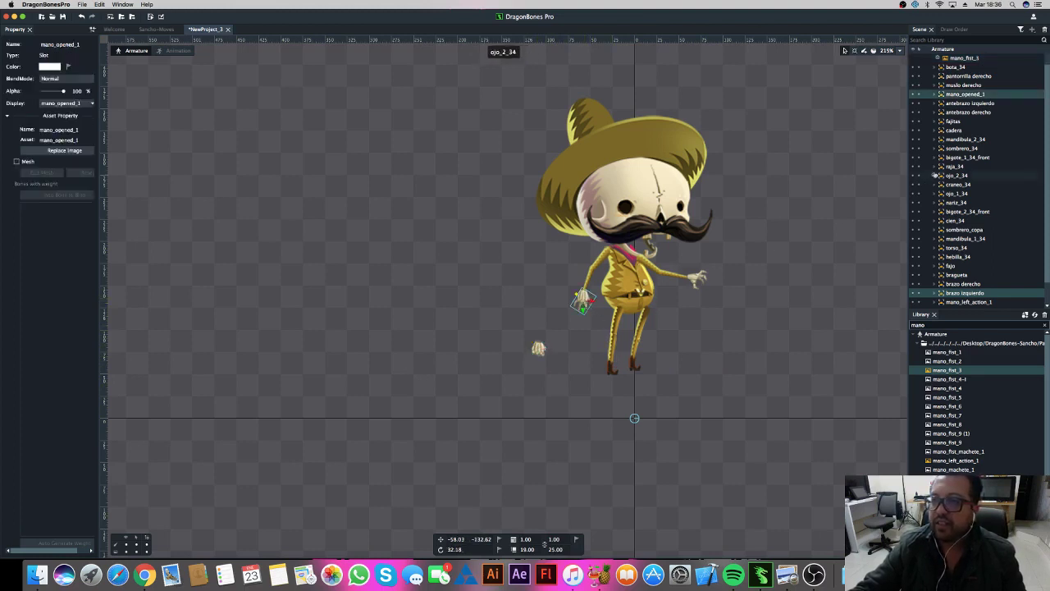
left_click_drag(968, 96, 896, 97)
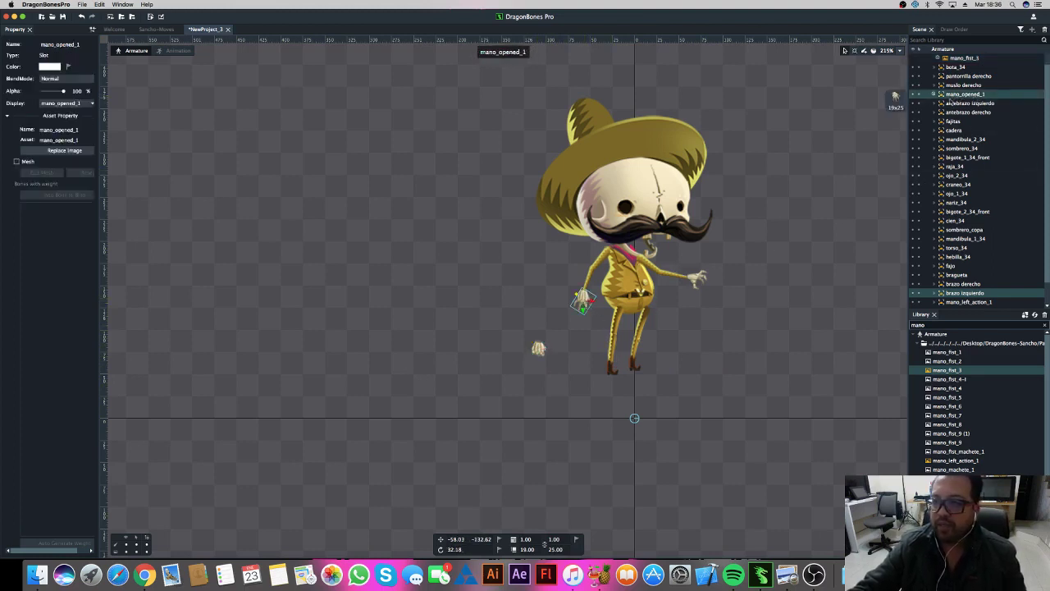
left_click(935, 96)
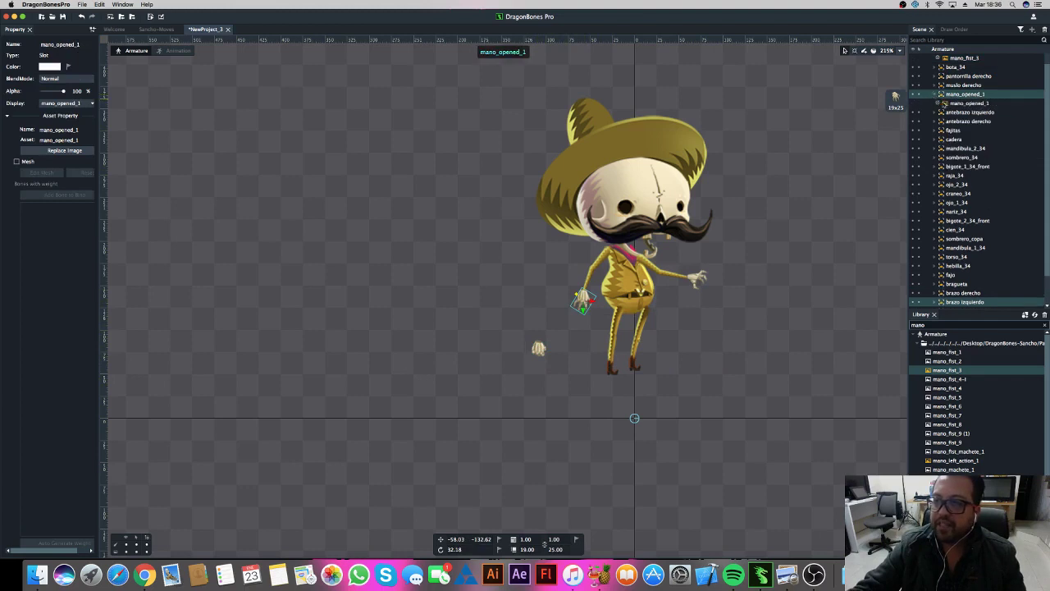
left_click_drag(896, 105, 895, 97)
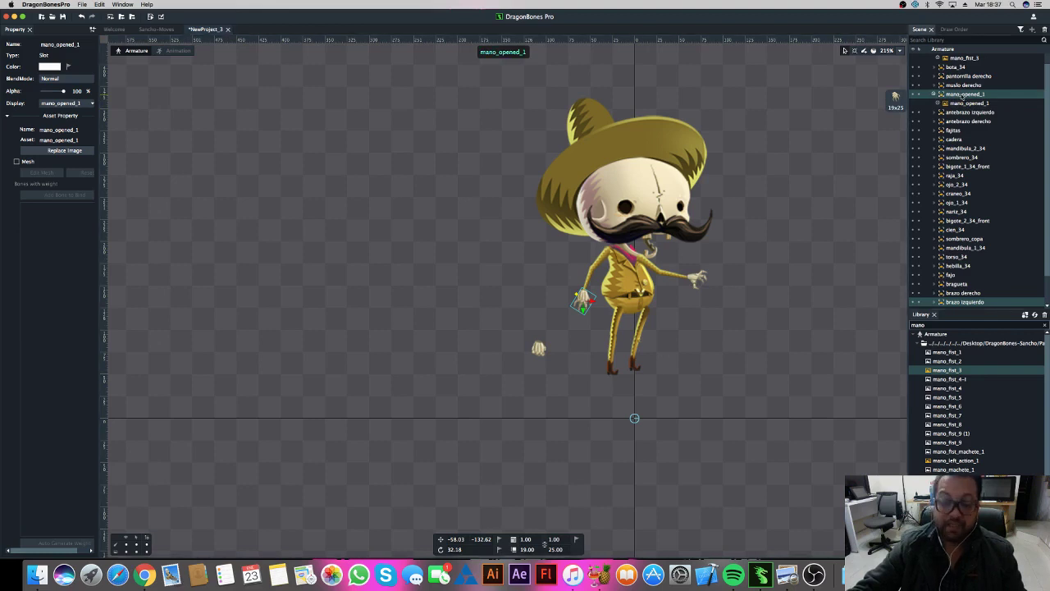
Step: Rename the mano_opened_1 slot to mano-D in the Rename dialog
double_click(973, 95)
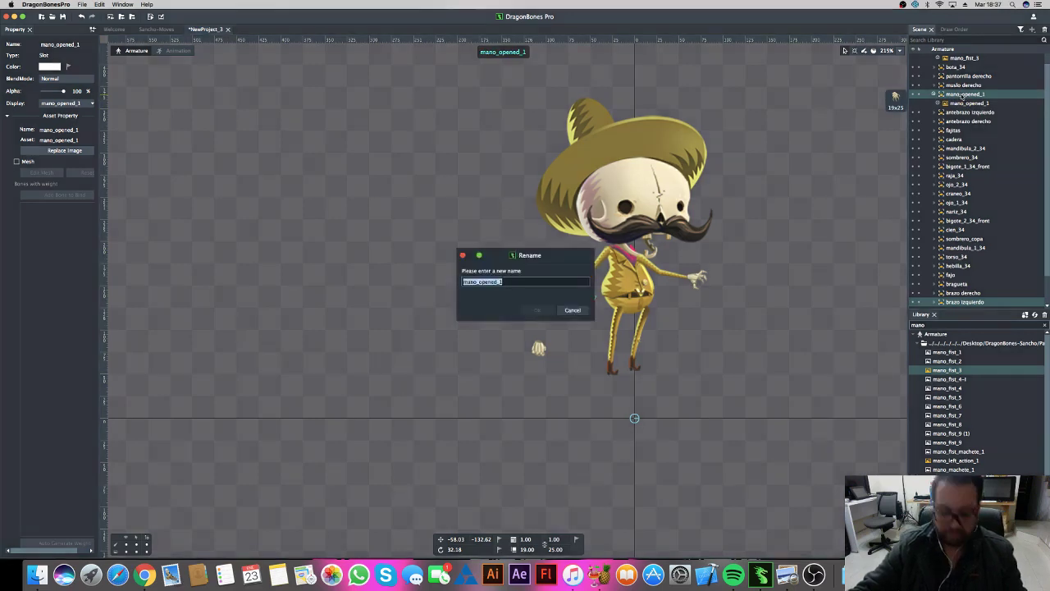
type("mano-D")
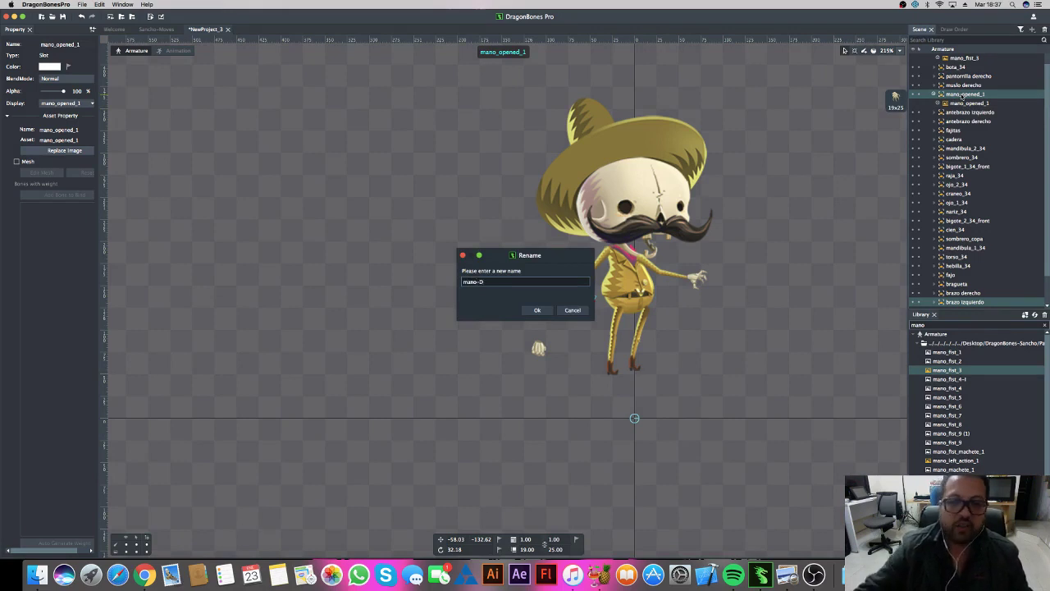
left_click(537, 310)
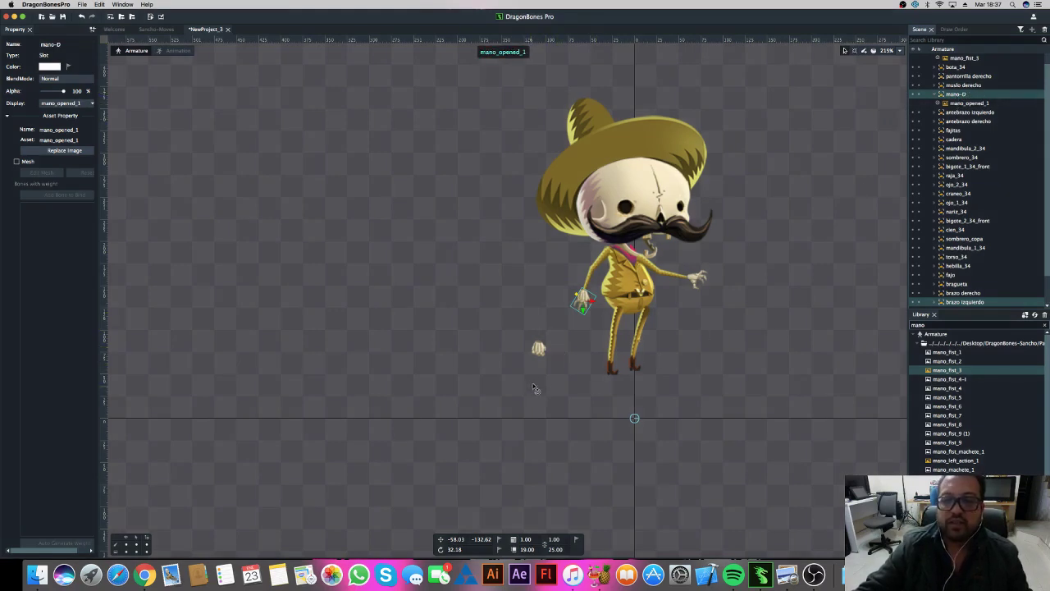
left_click_drag(537, 361, 539, 359)
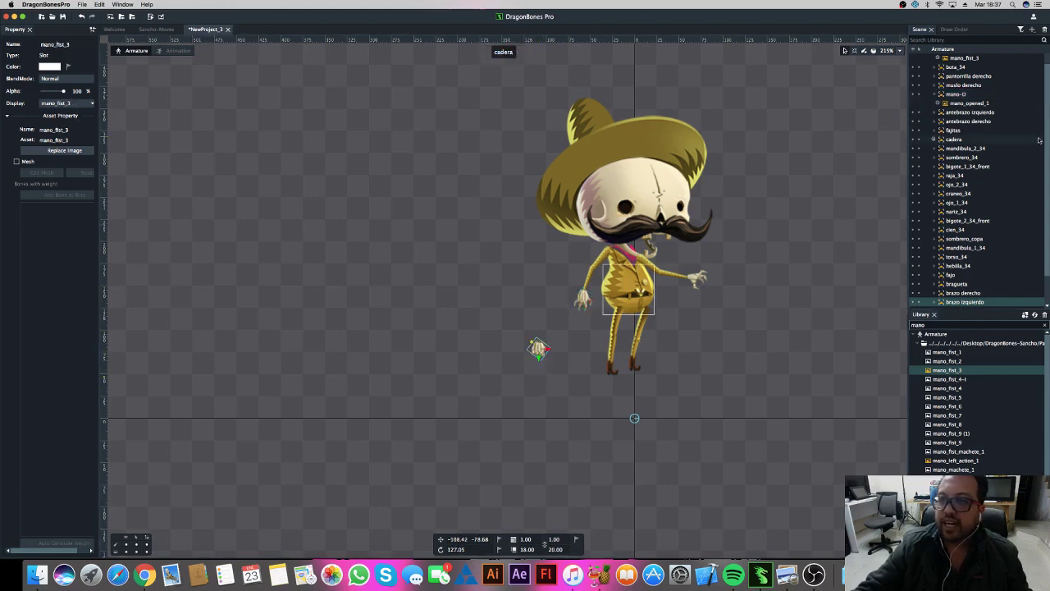
Step: Move mano_fist_3 into the mano-D slot and switch between the open-hand and fist displays
scroll(1048, 80, "up", 2)
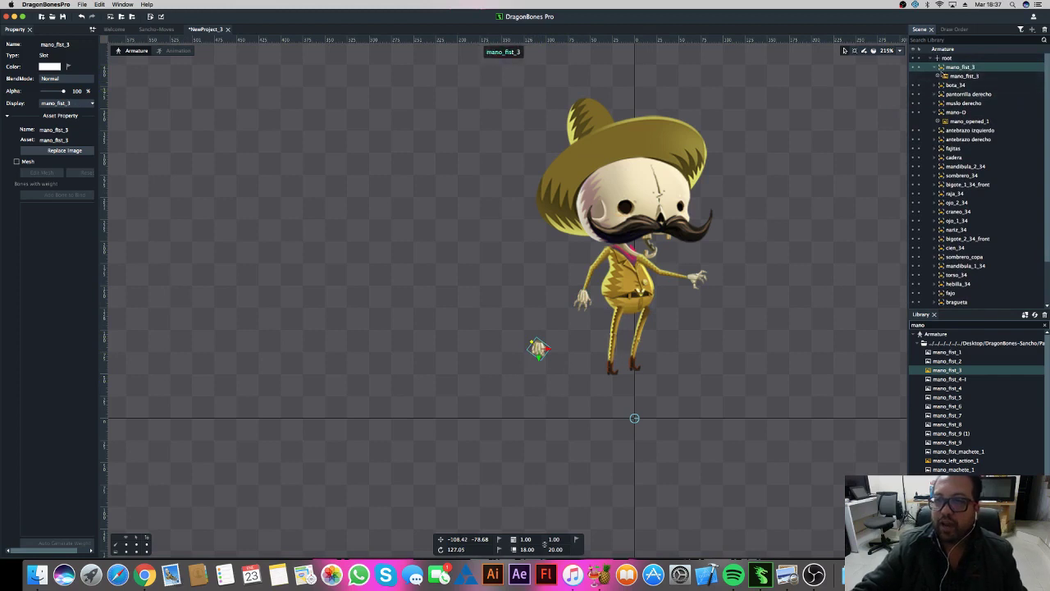
left_click(936, 67)
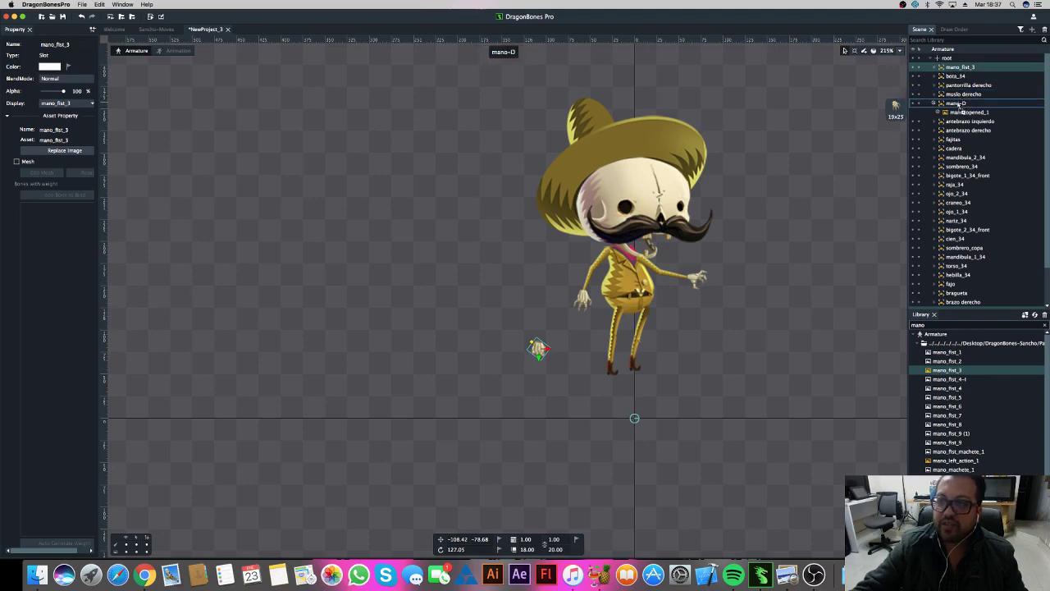
left_click_drag(958, 105, 957, 104)
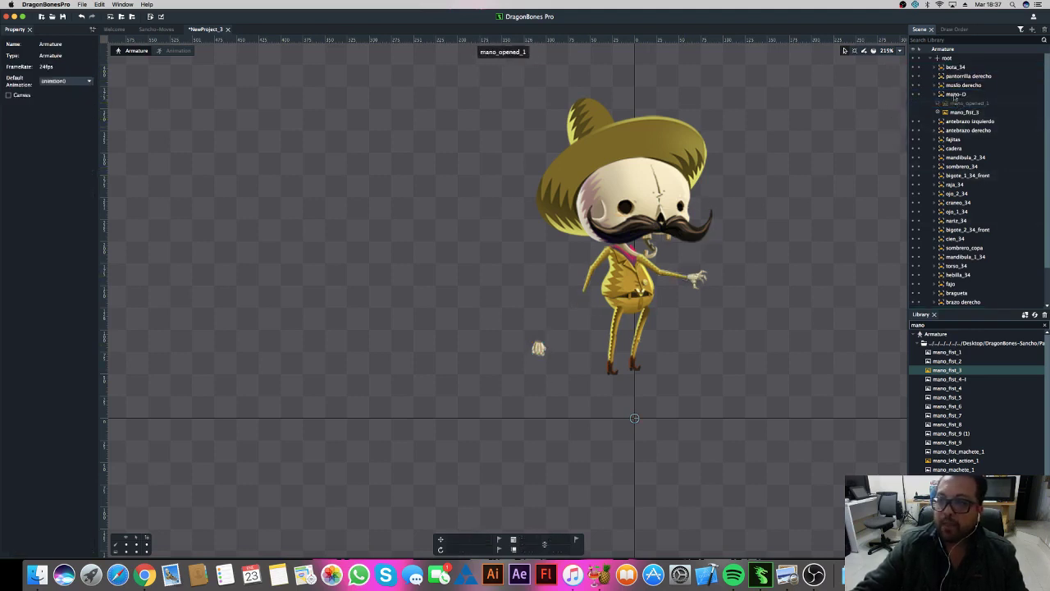
left_click(939, 105)
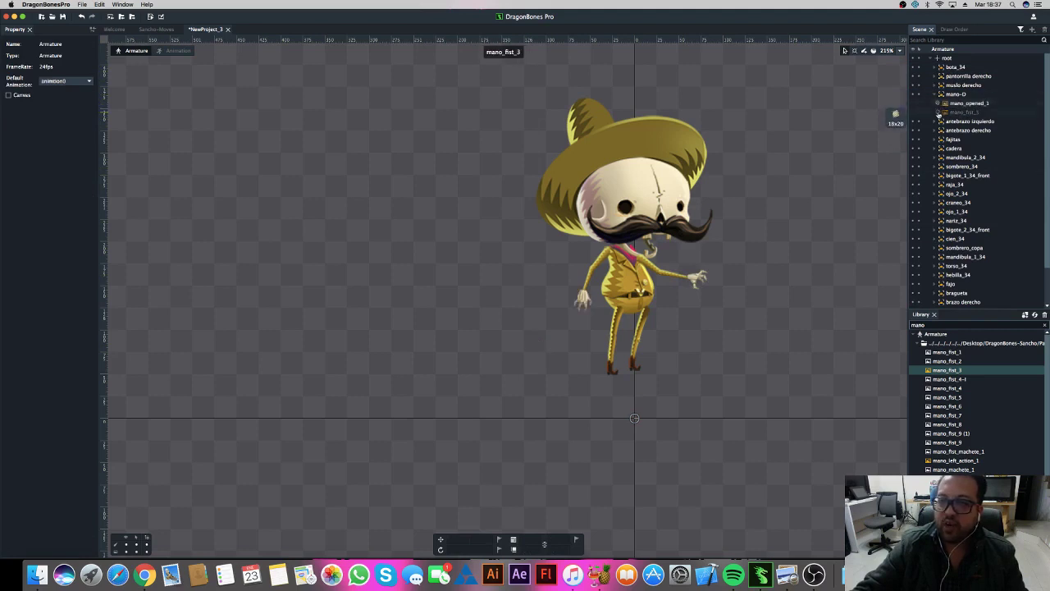
left_click(938, 114)
left_click(939, 106)
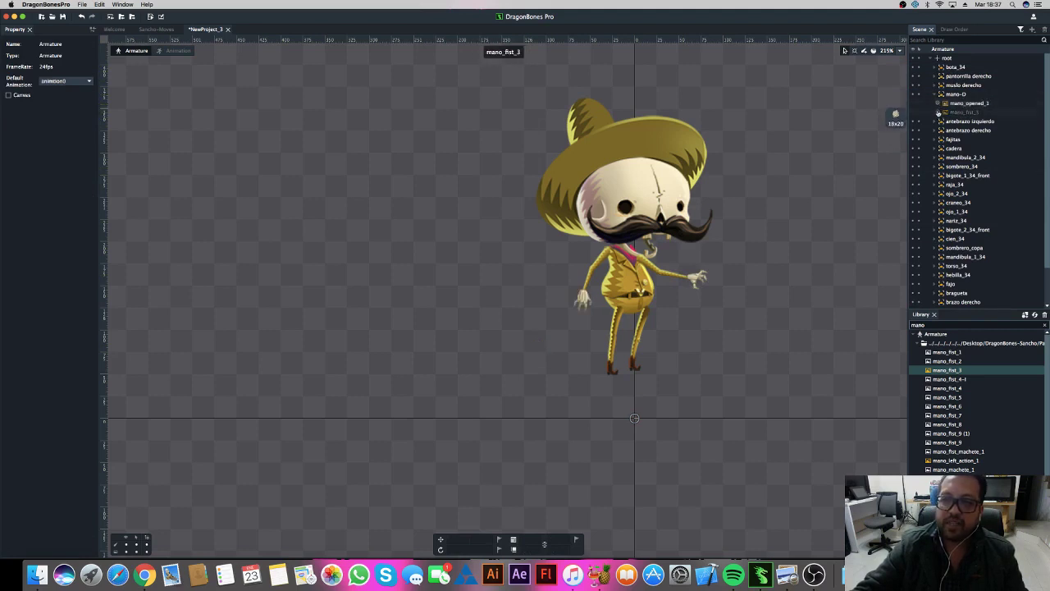
left_click(939, 113)
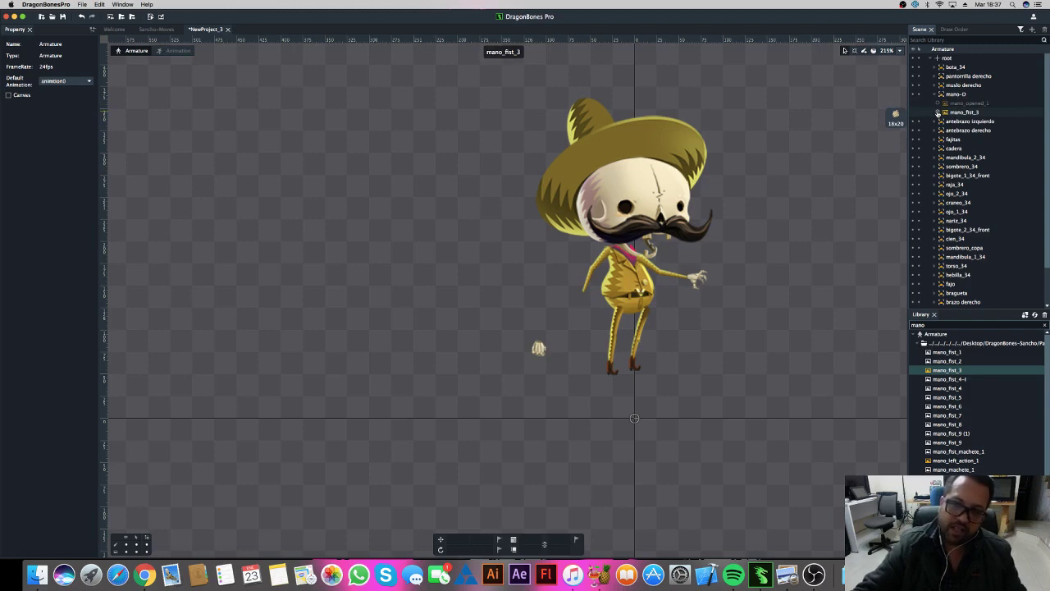
Step: Position the fist at the end of the arm and toggle mano-D displays to verify the swap
left_click(539, 348)
left_click_drag(538, 348, 584, 298)
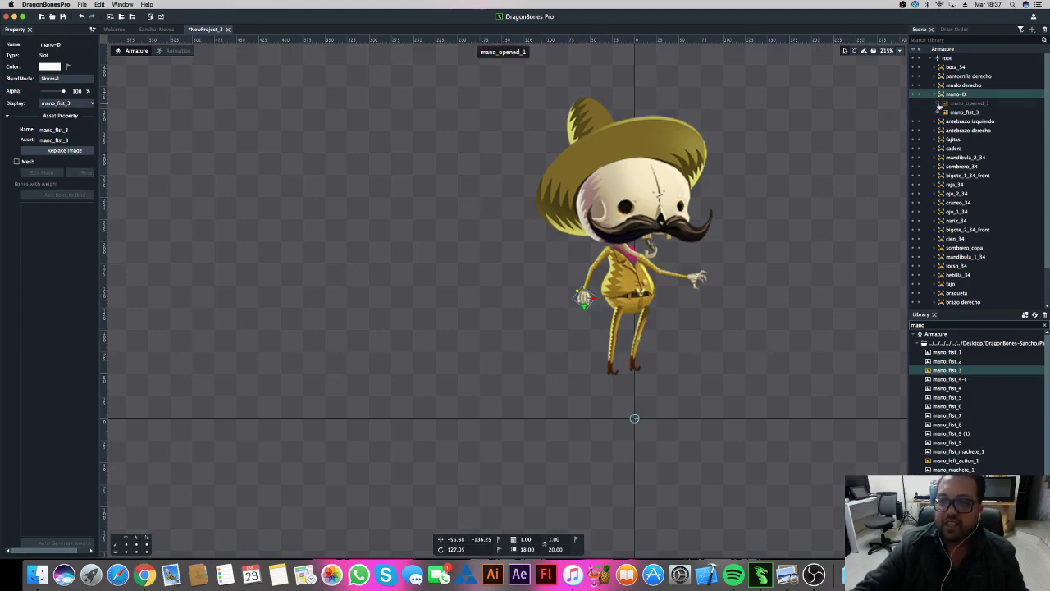
left_click(940, 104)
left_click(941, 112)
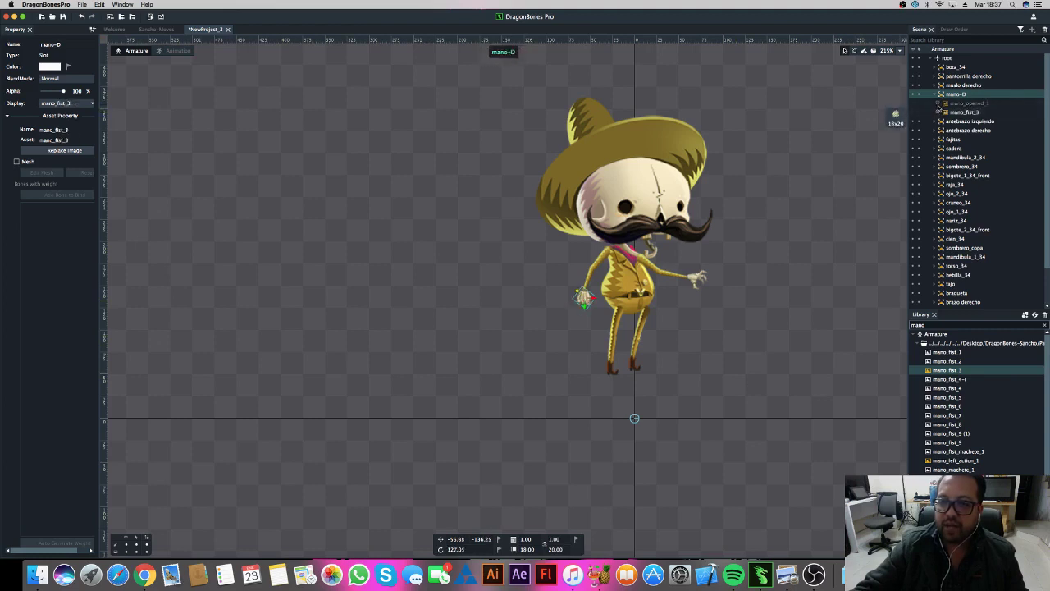
left_click(940, 103)
left_click(941, 113)
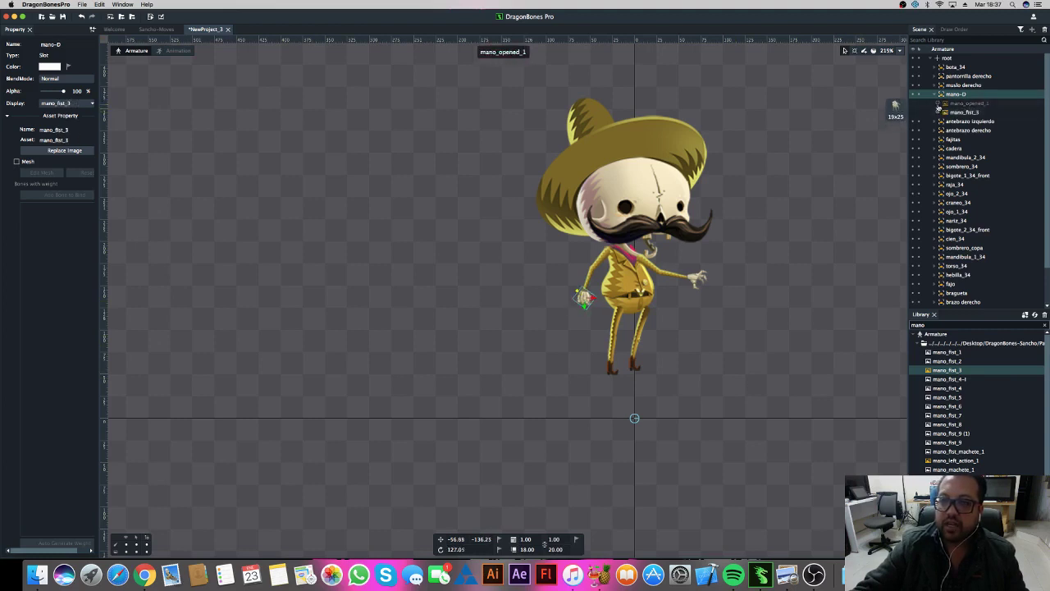
left_click(940, 103)
left_click(941, 112)
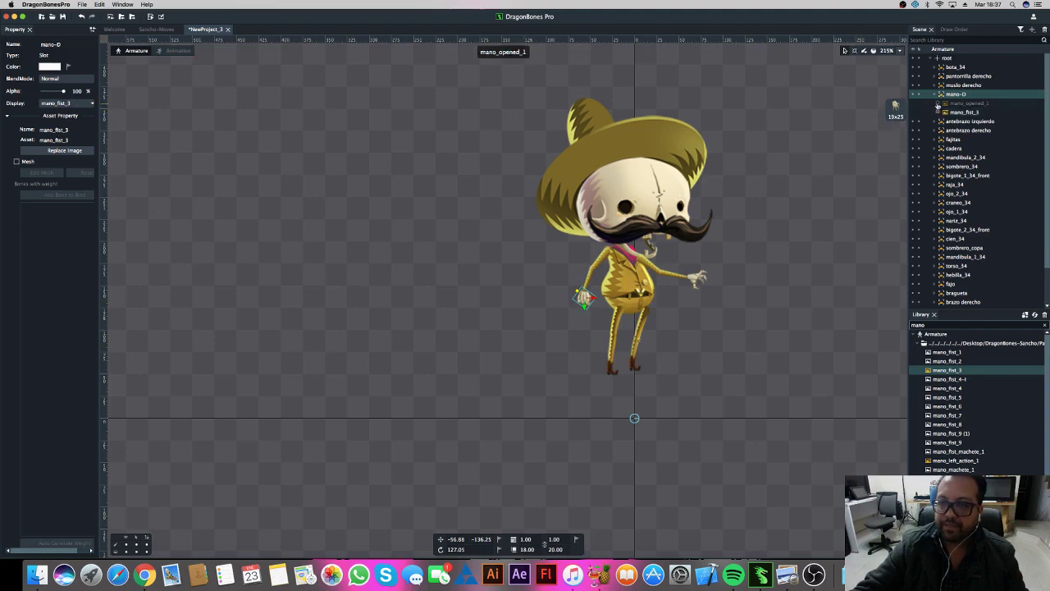
left_click(940, 103)
left_click(940, 112)
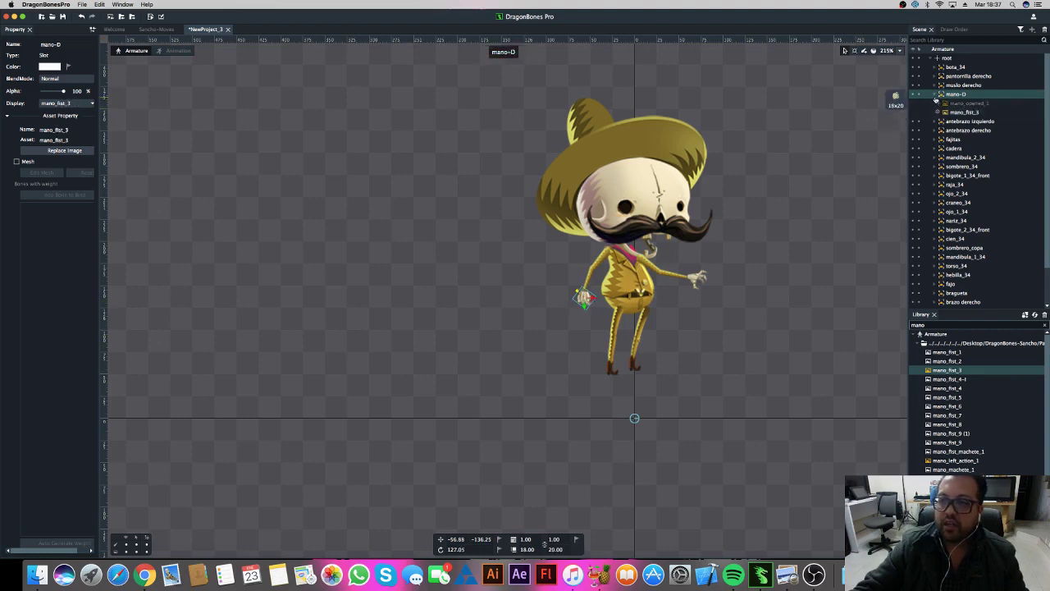
left_click(936, 95)
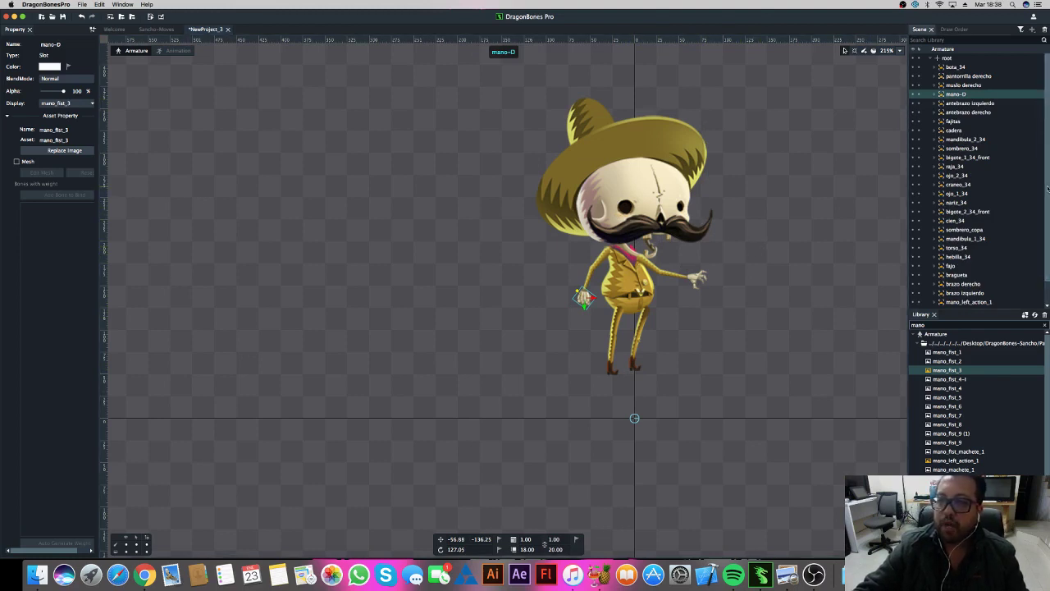
scroll(1047, 197, "down", 1)
scroll(1047, 190, "up", 1)
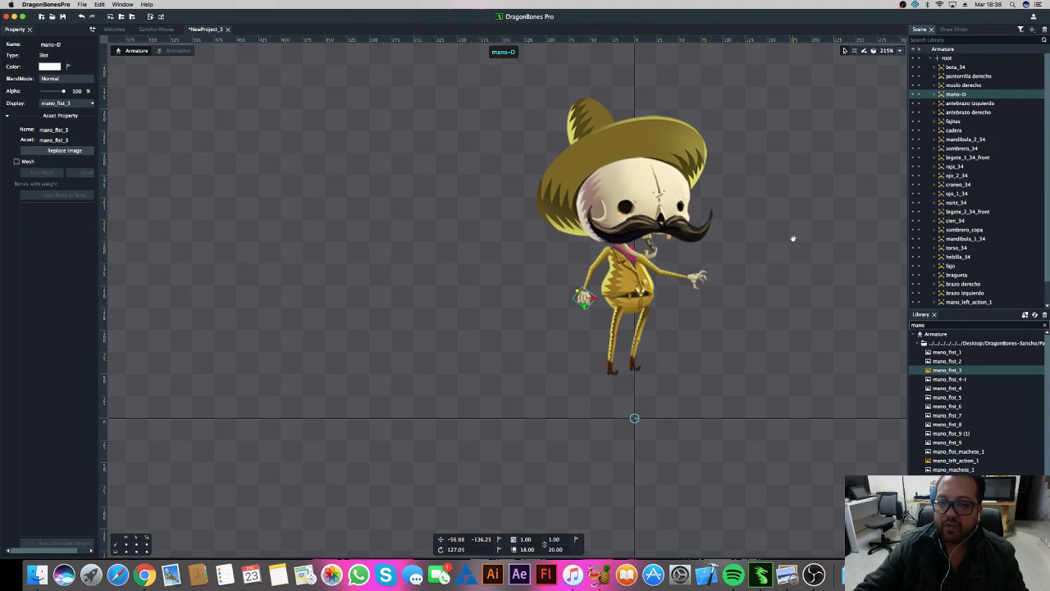
left_click_drag(792, 241, 789, 246)
scroll(737, 319, "up", 2)
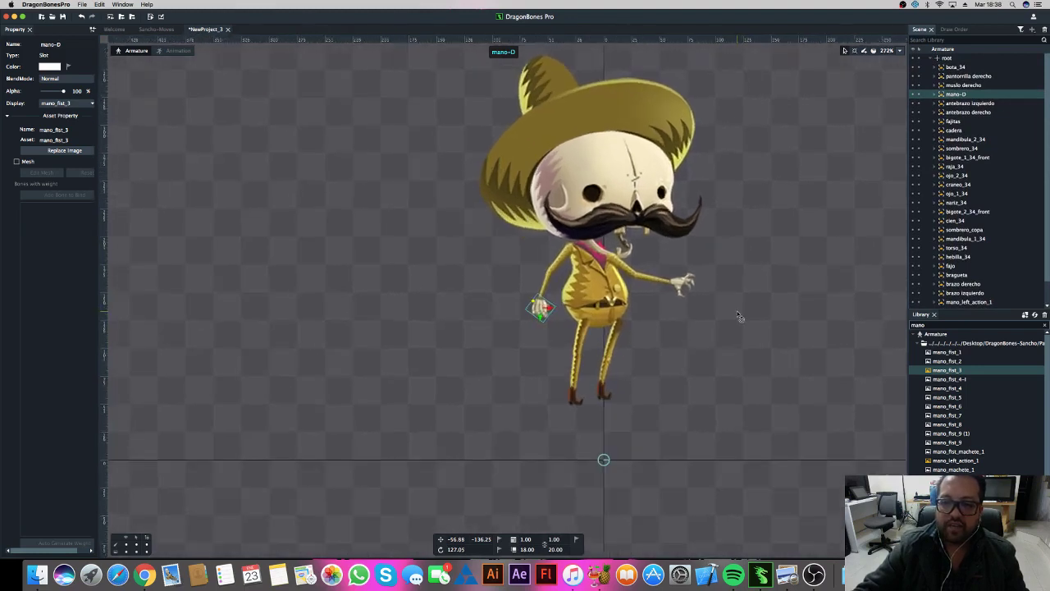
scroll(732, 323, "up", 2)
left_click_drag(727, 335, 743, 300)
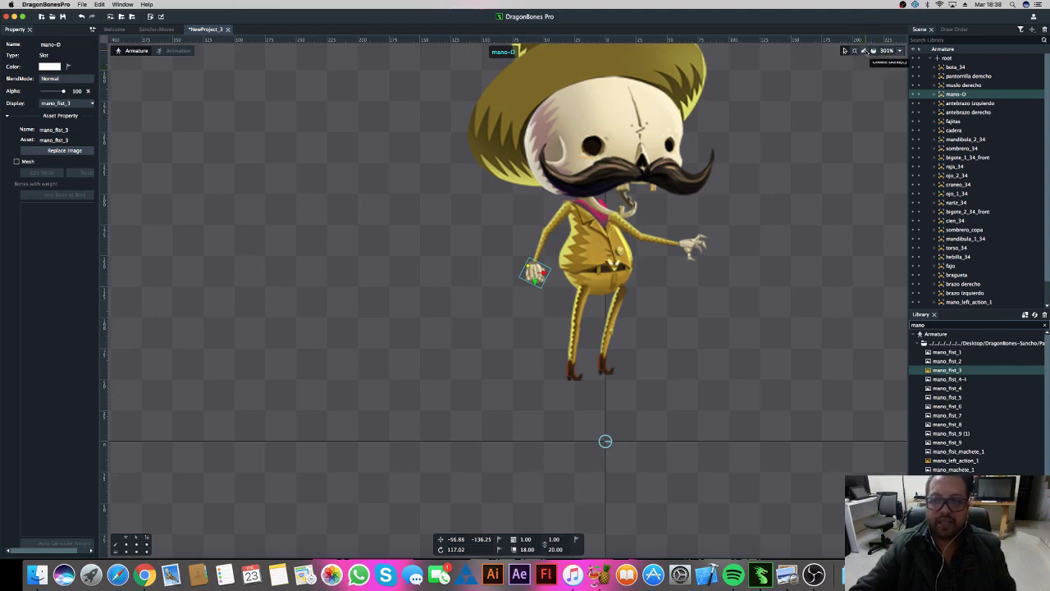
Step: Draw bones on the right upper arm and forearm, binding them to brazo derecho and antebrazo derecho
left_click(866, 51)
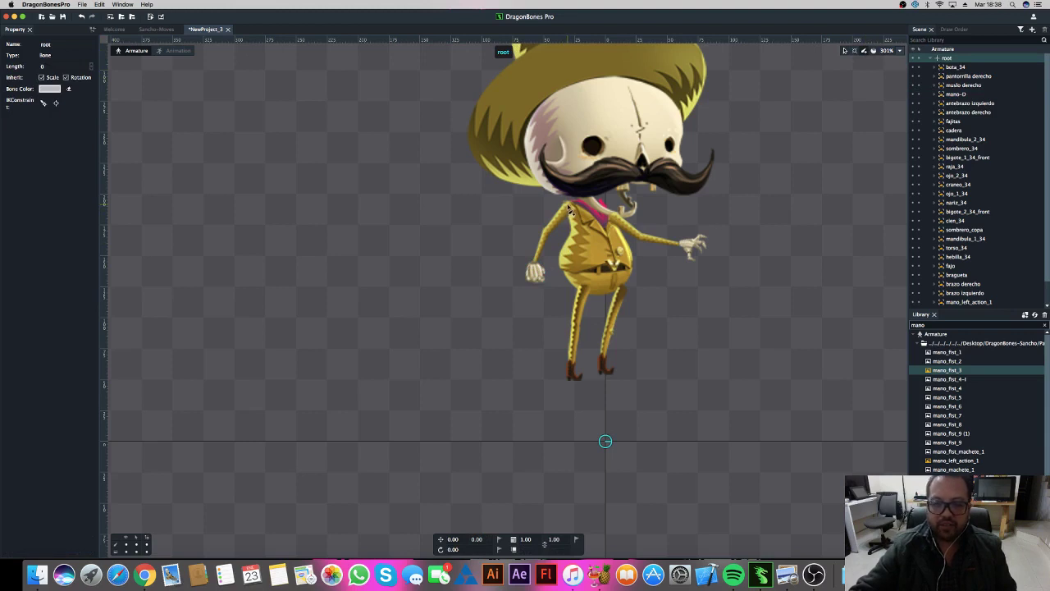
left_click_drag(568, 207, 555, 232)
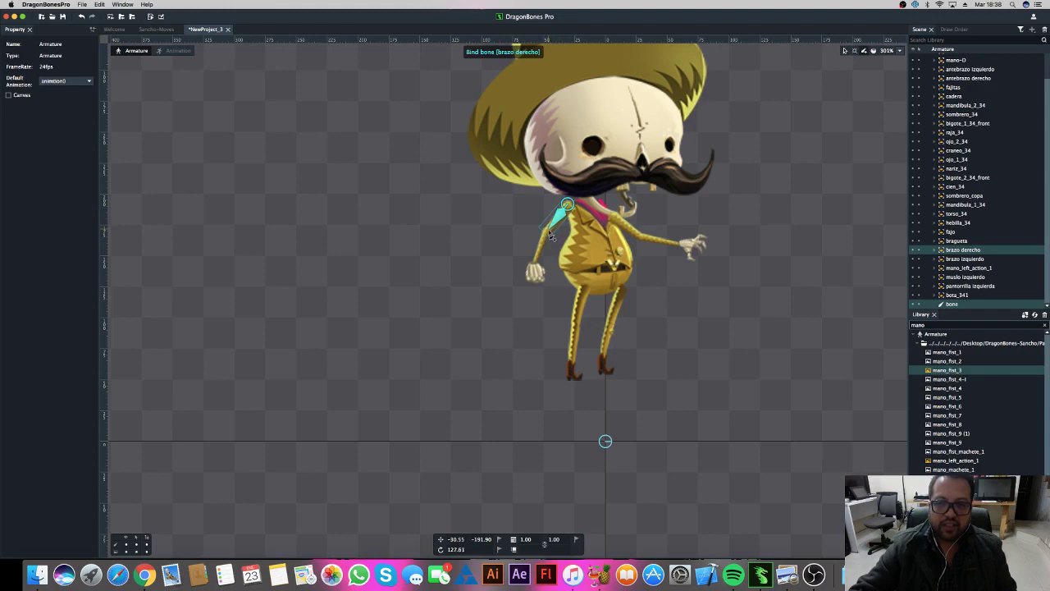
left_click_drag(549, 236, 549, 236)
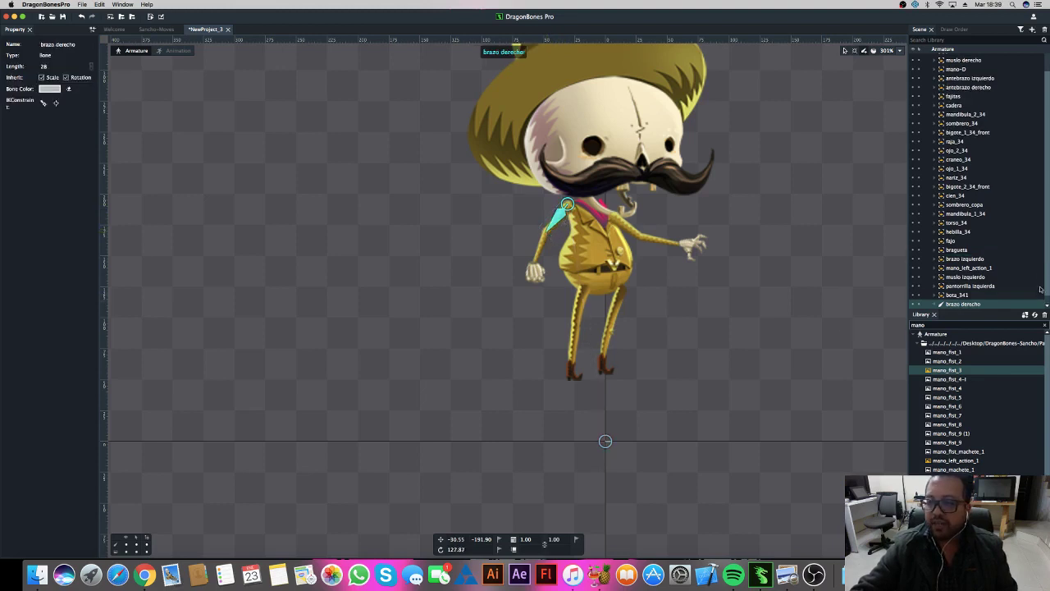
left_click(944, 303)
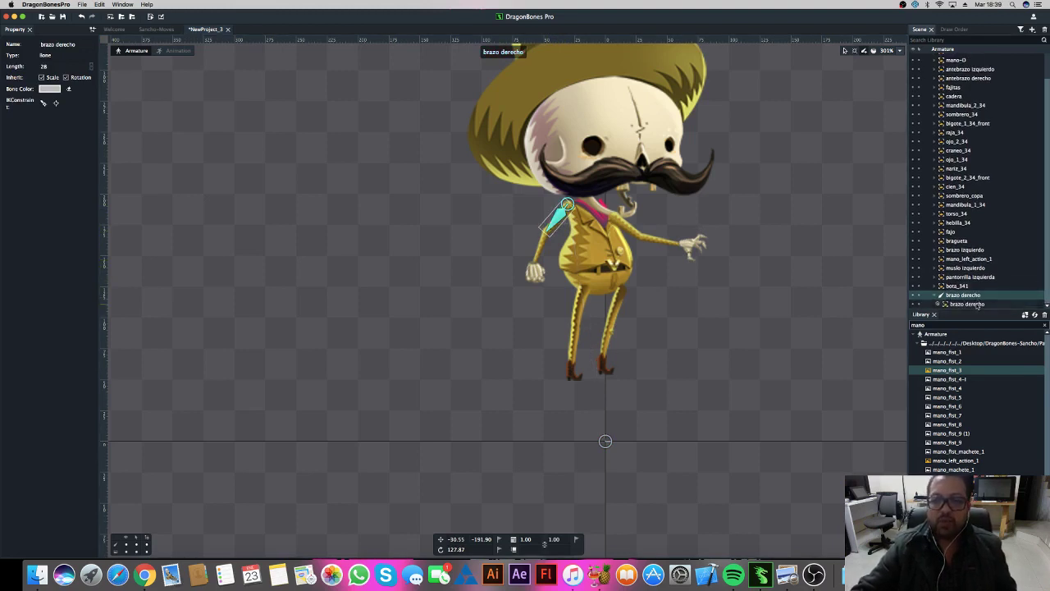
left_click_drag(977, 306, 920, 326)
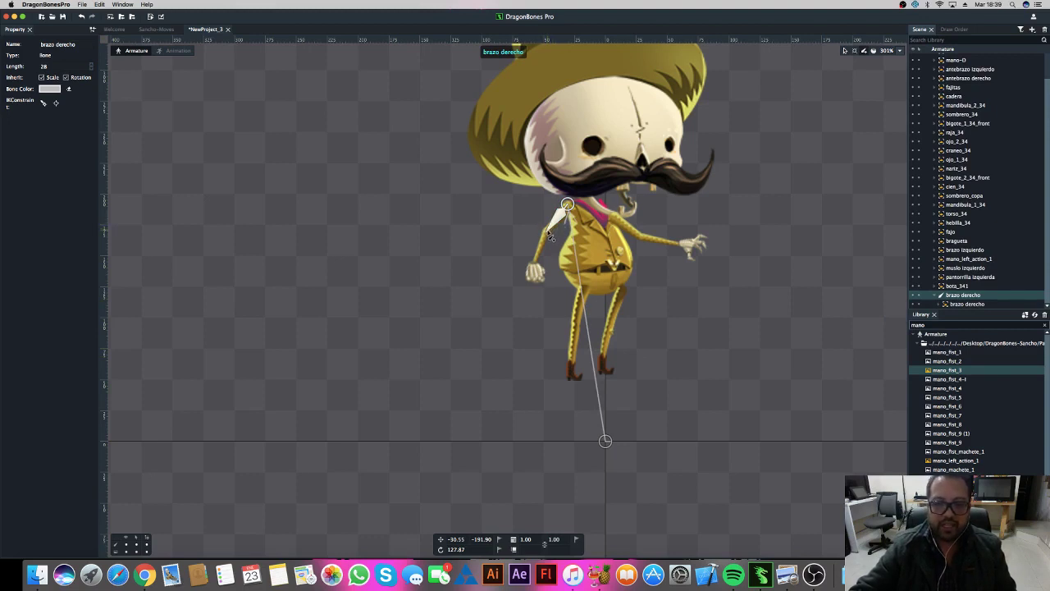
left_click_drag(547, 231, 538, 266)
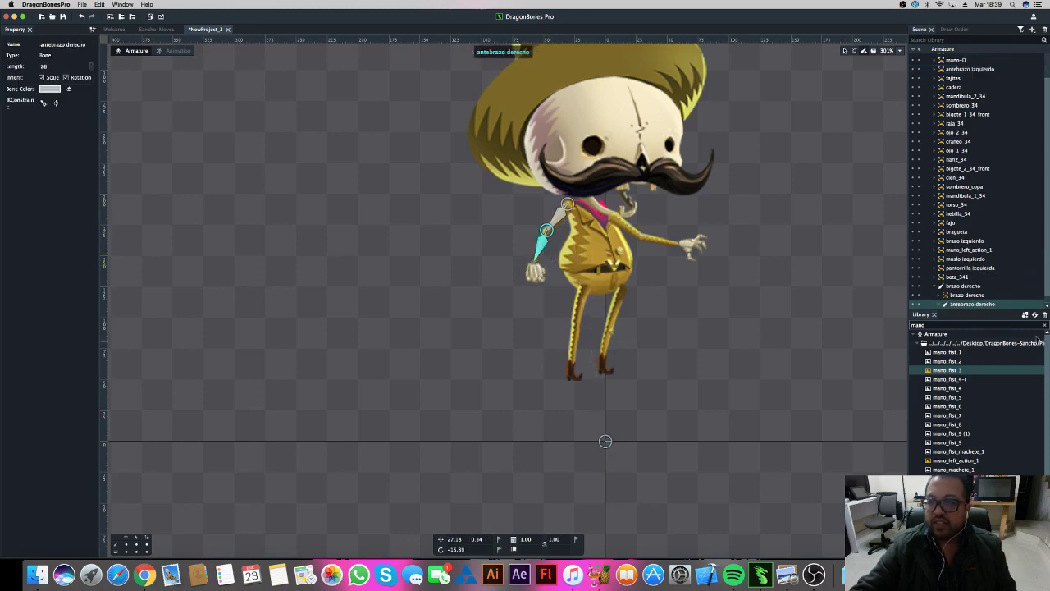
scroll(1047, 295, "down", 1)
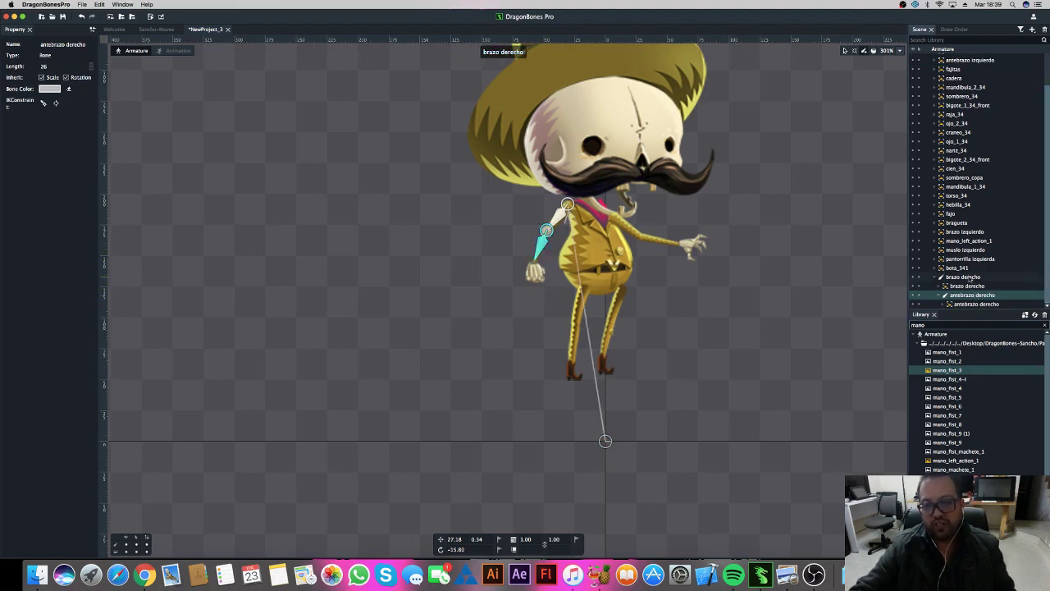
left_click(937, 277)
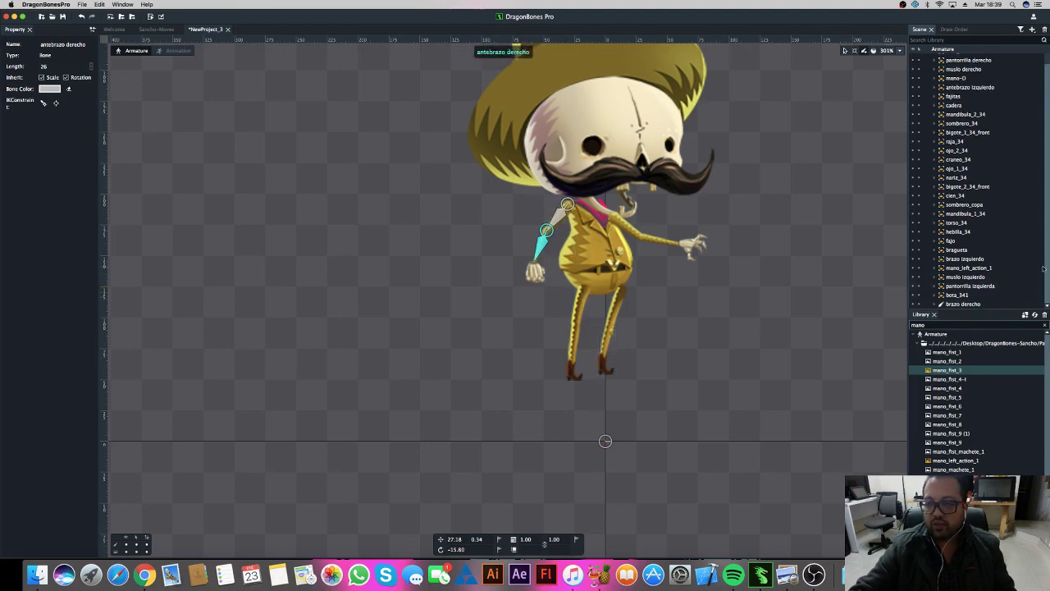
left_click(964, 304)
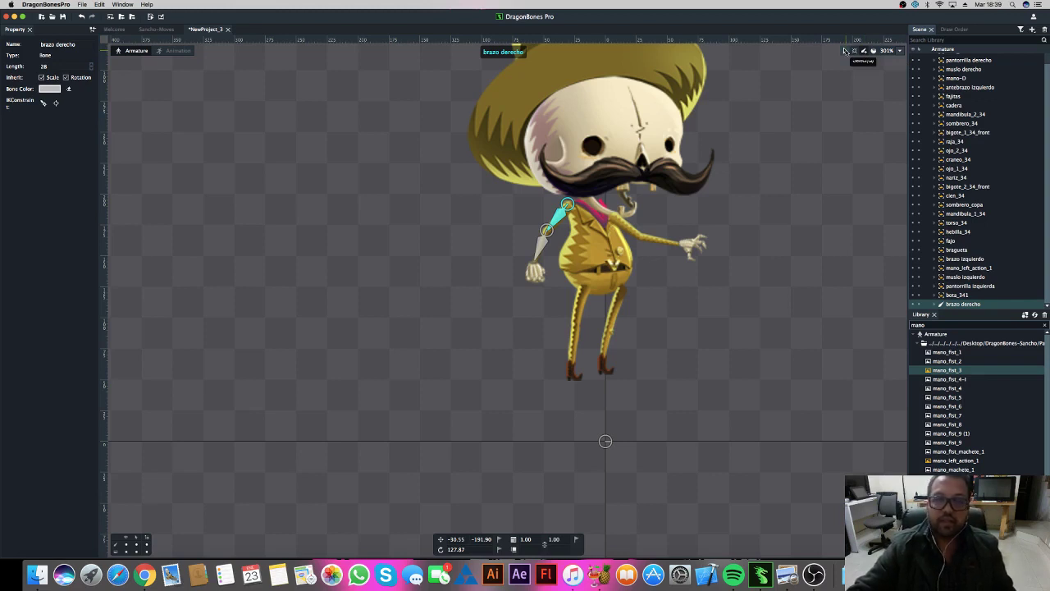
Step: Draw the antebrazo derecho bone from the elbow down the forearm
left_click(845, 51)
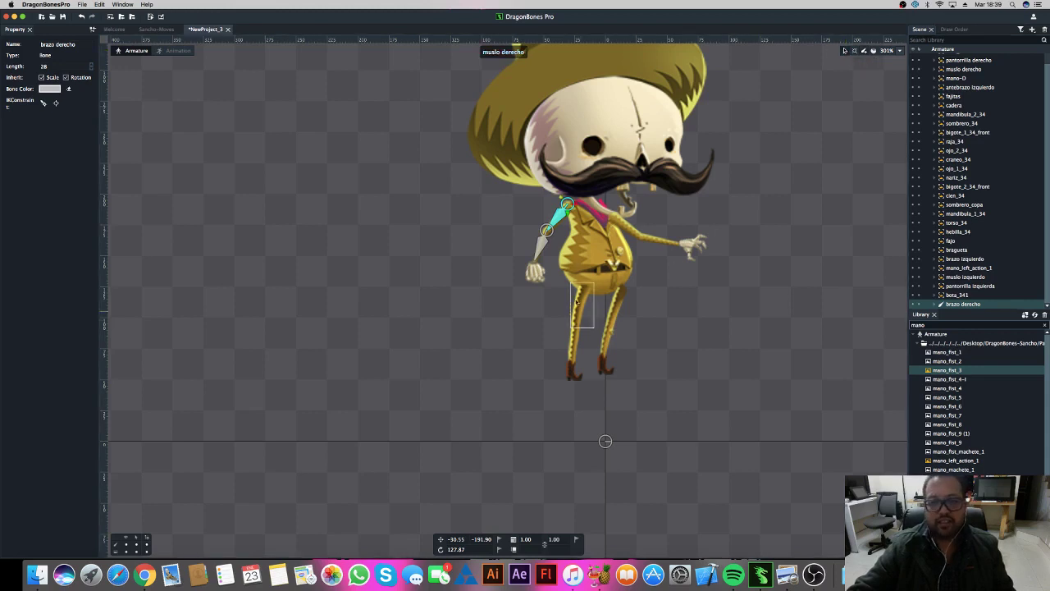
left_click_drag(547, 232, 539, 256)
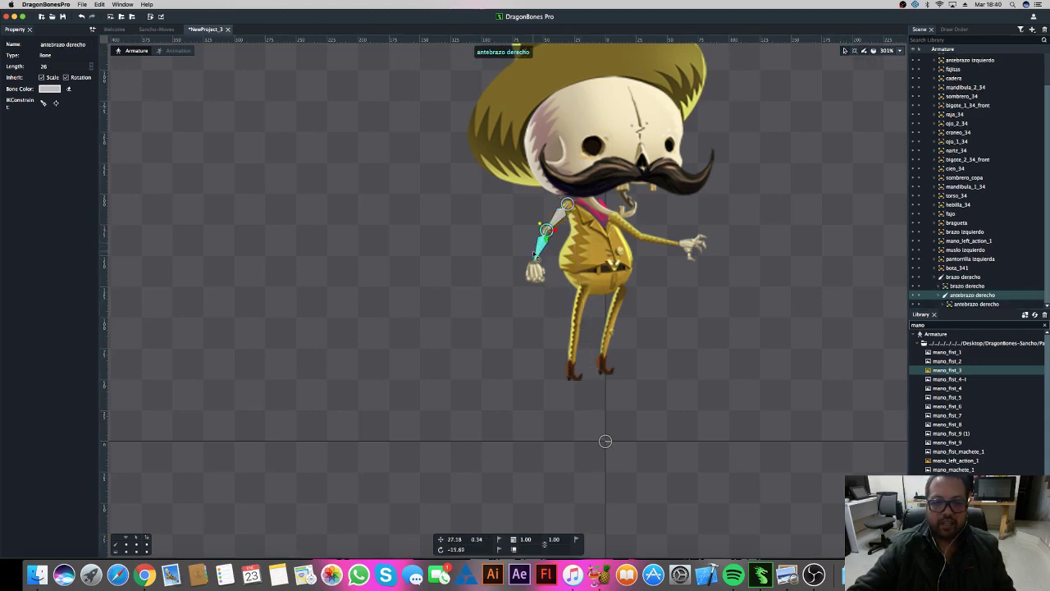
scroll(502, 263, "up", 5)
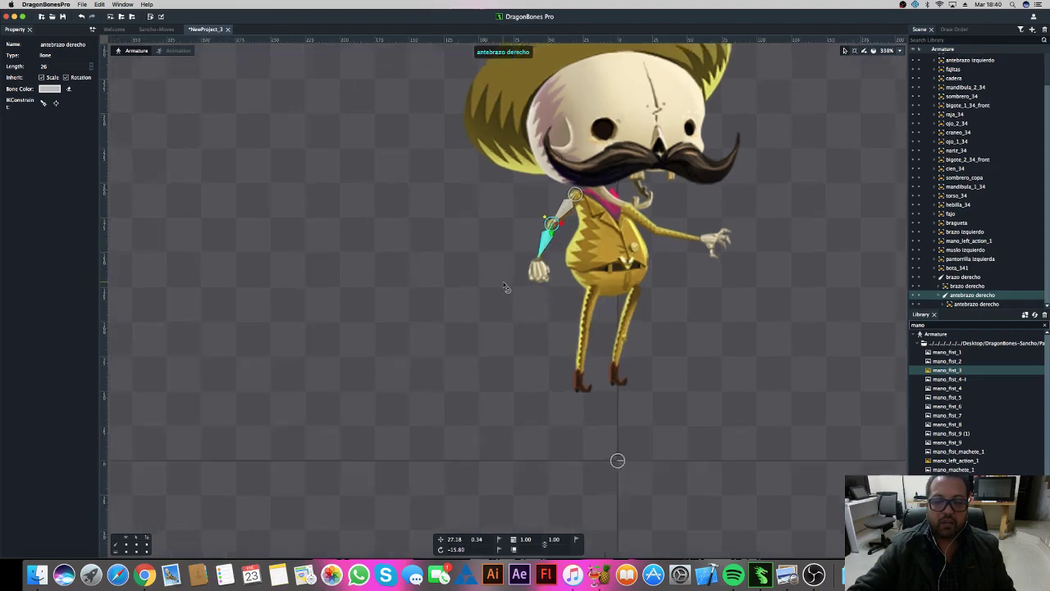
scroll(509, 285, "down", 2)
scroll(520, 275, "down", 1)
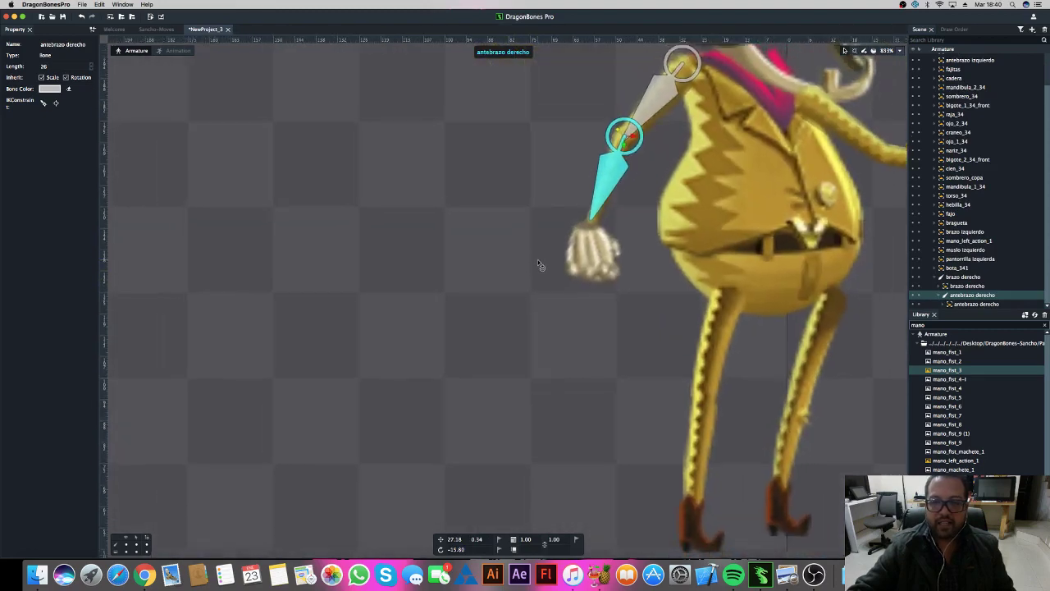
scroll(530, 232, "up", 3)
Step: Test-rotate the forearm and brazo derecho bones, undo each rotation, then zoom out and recentre
mouse_move(530, 226)
left_mouse_down()
mouse_move(559, 239)
mouse_move(464, 147)
left_mouse_up()
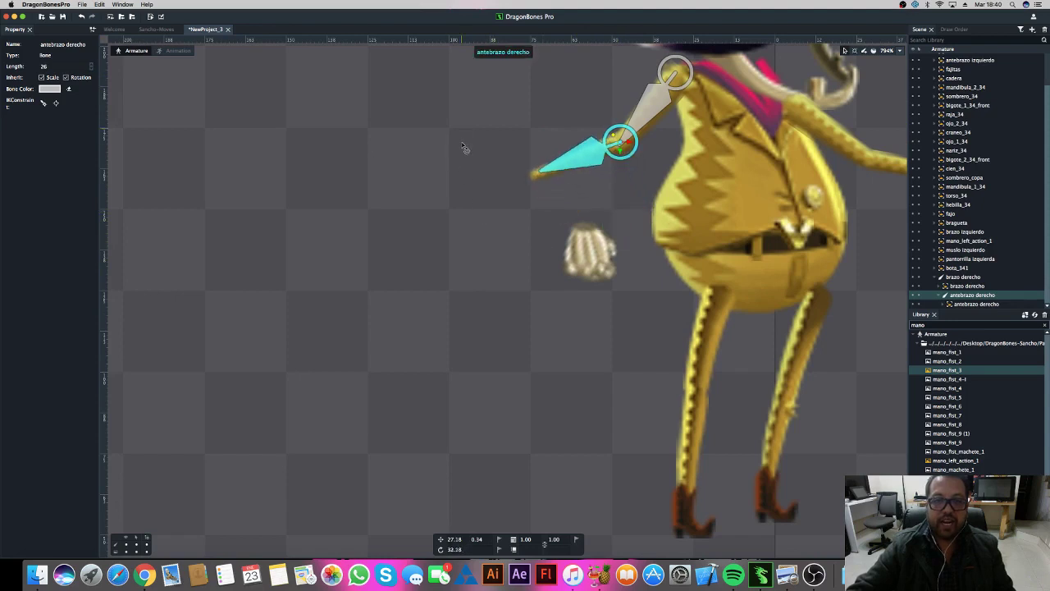
key("ctrl+z")
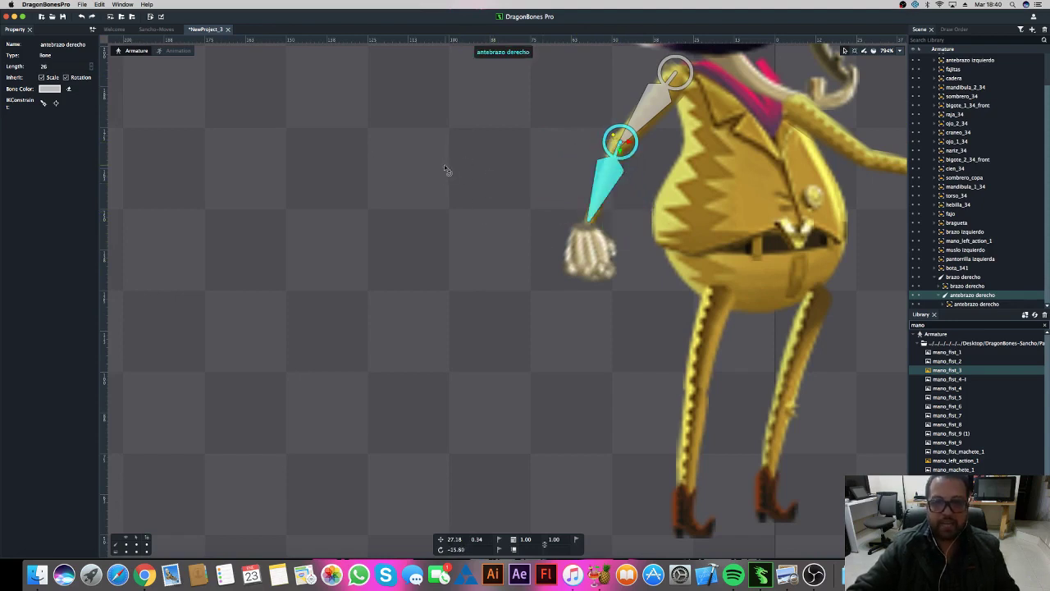
left_click(421, 168)
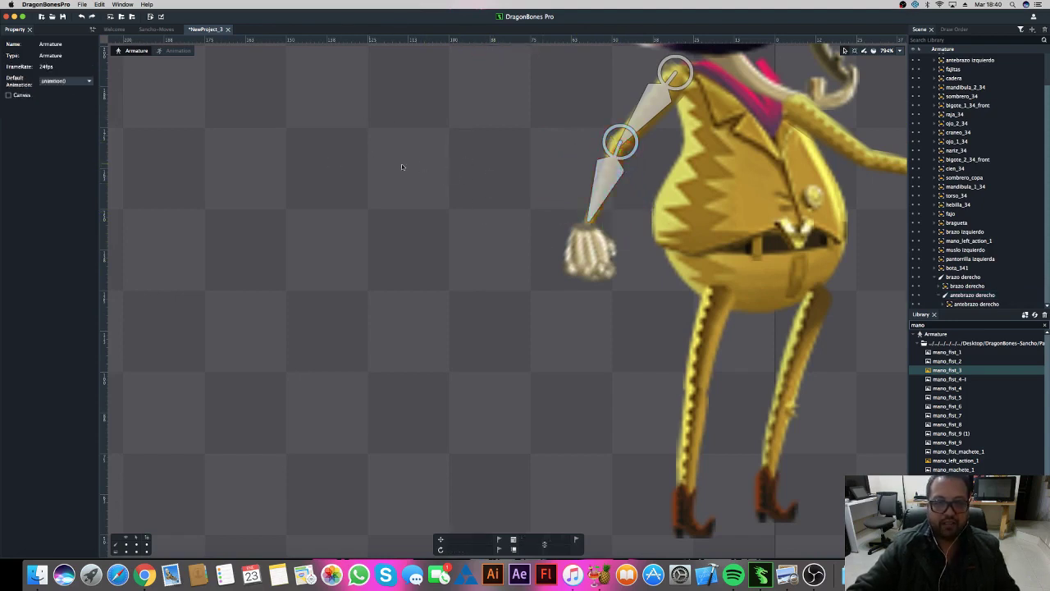
left_click(599, 187)
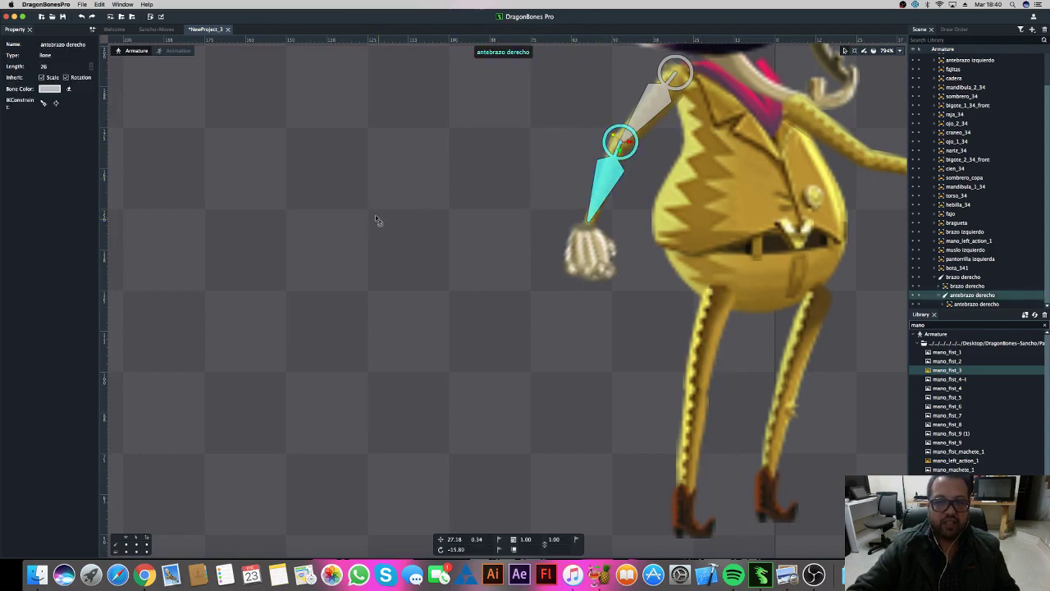
left_click_drag(377, 220, 544, 248)
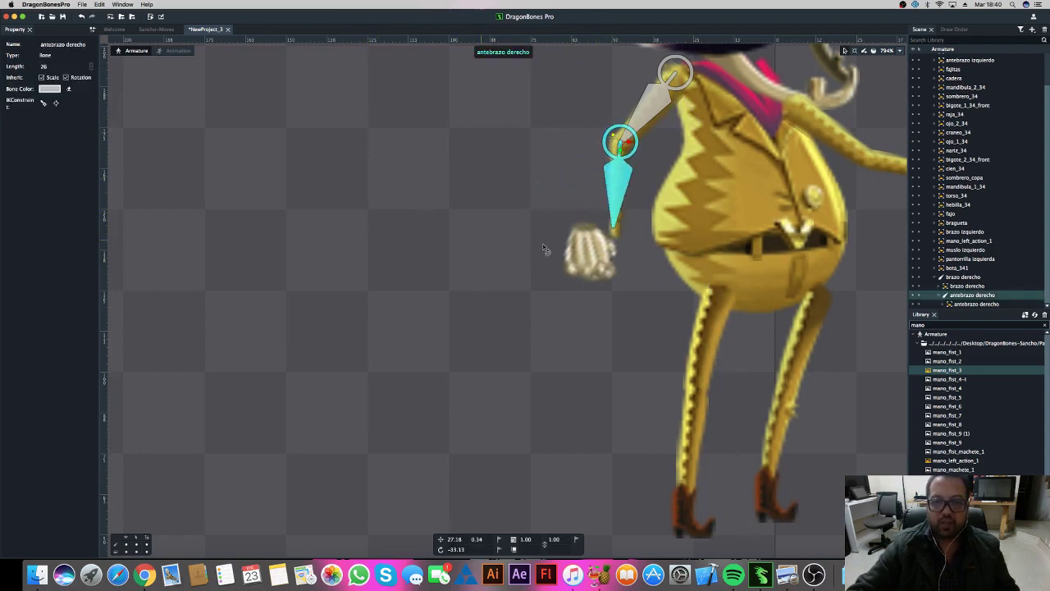
left_click(640, 123)
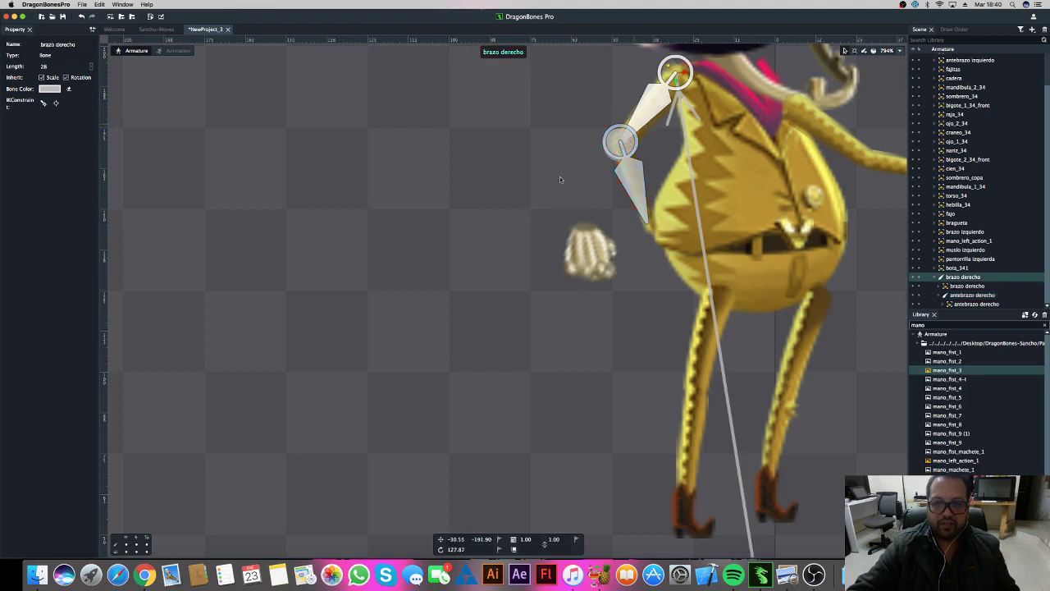
mouse_move(560, 179)
left_mouse_down()
mouse_move(323, 110)
mouse_move(333, 121)
left_mouse_up()
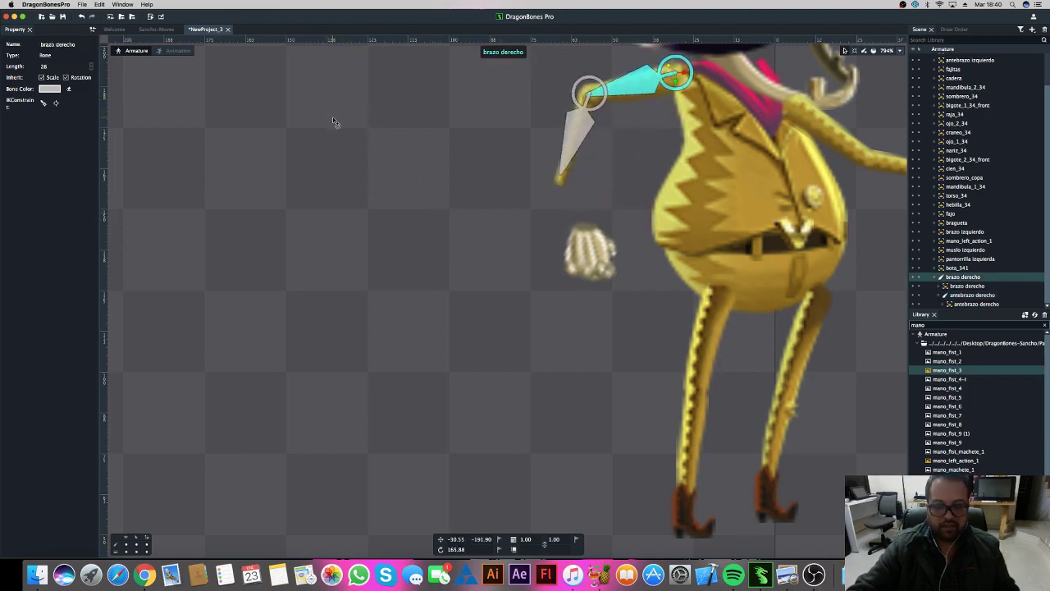
key("ctrl+z")
key("ctrl+z")
scroll(335, 224, "down", 1)
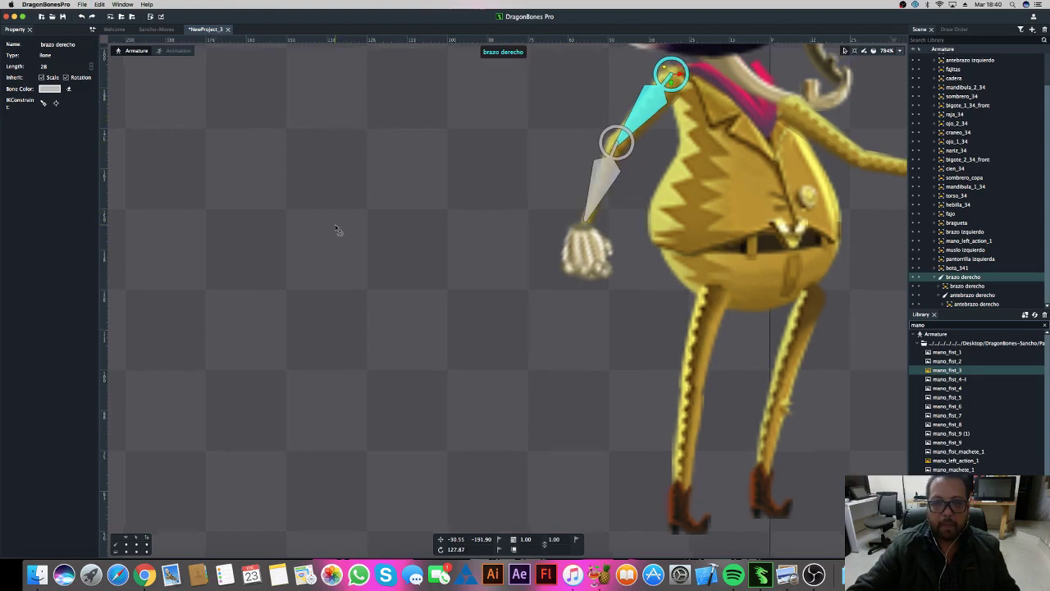
scroll(335, 224, "down", 2)
scroll(334, 224, "down", 1)
scroll(335, 224, "down", 1)
scroll(335, 224, "down", 1)
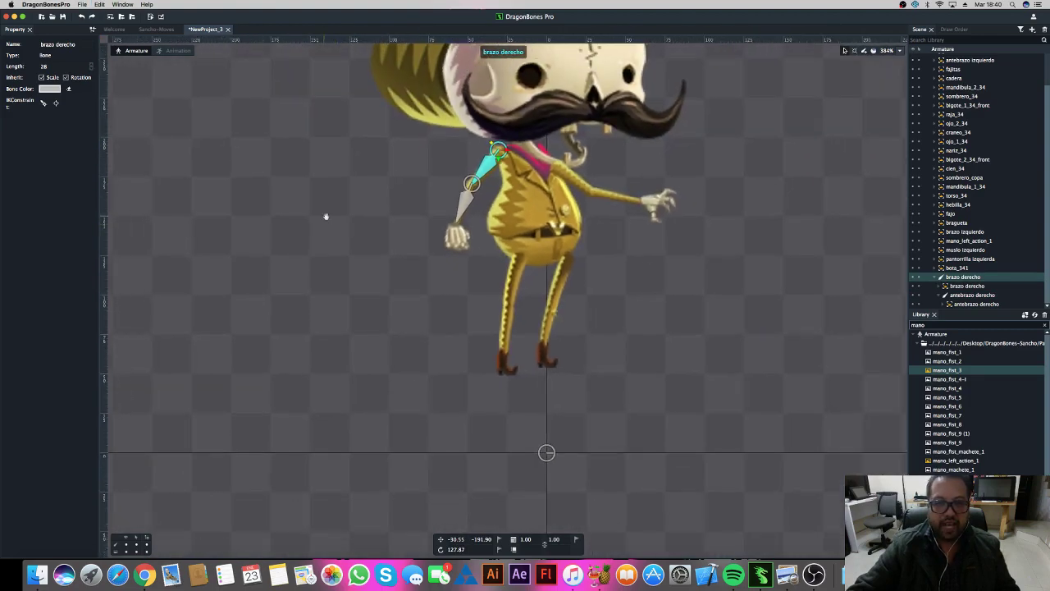
left_click_drag(325, 217, 370, 256)
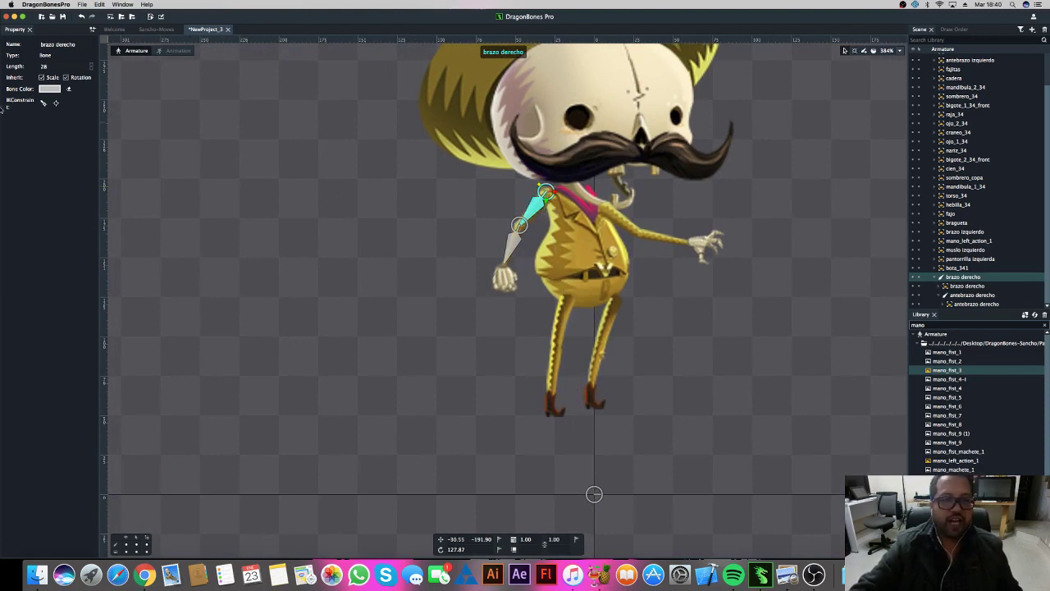
Step: Give the brazo derecho bone a red bone colour (F23D3D) and check it on the stage
left_click(49, 89)
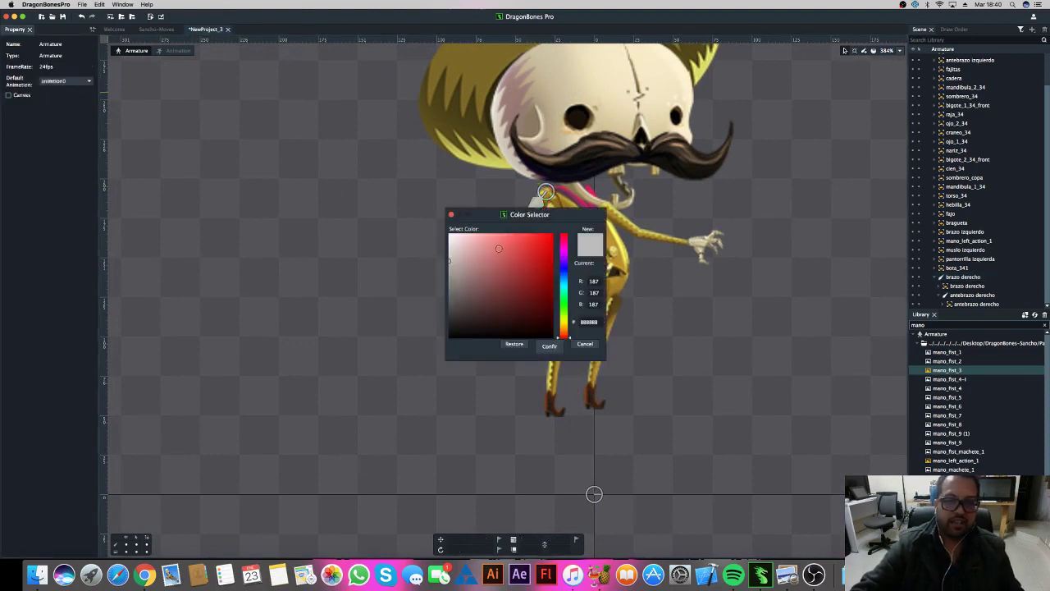
left_click_drag(498, 248, 527, 238)
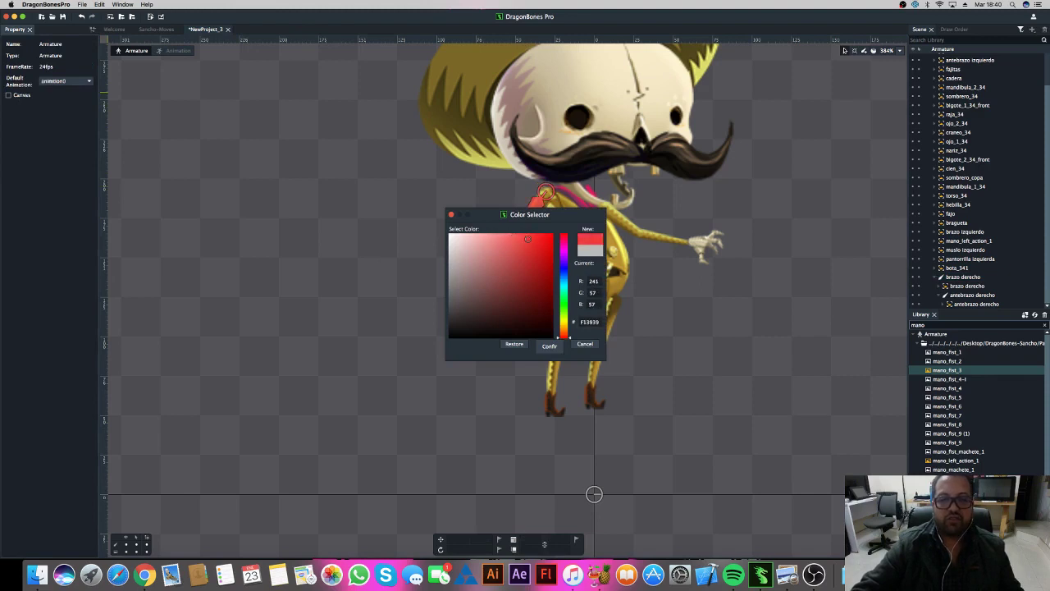
left_click(550, 345)
left_click(404, 287)
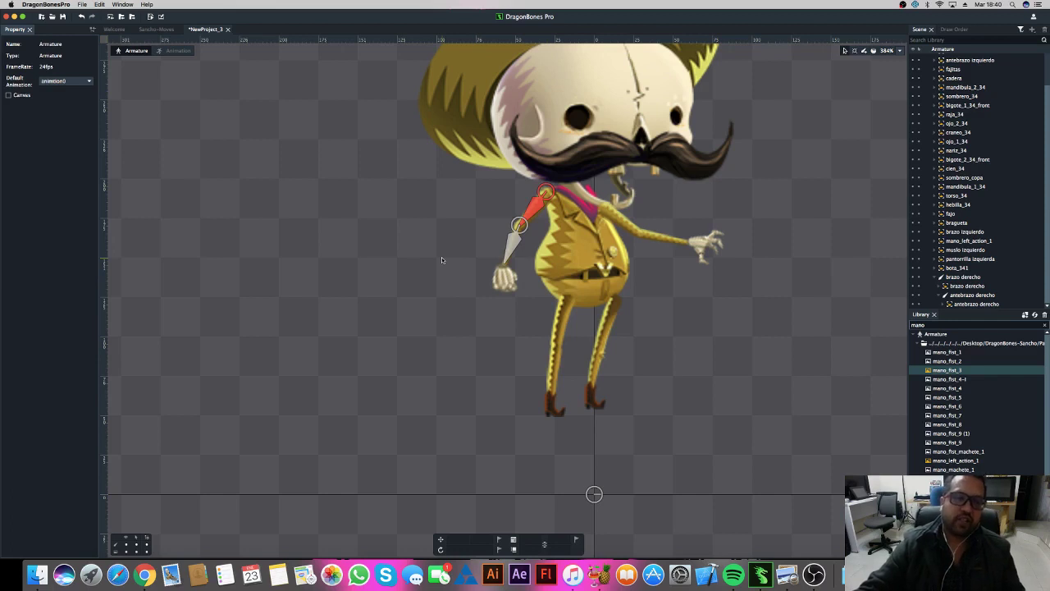
left_click(533, 203)
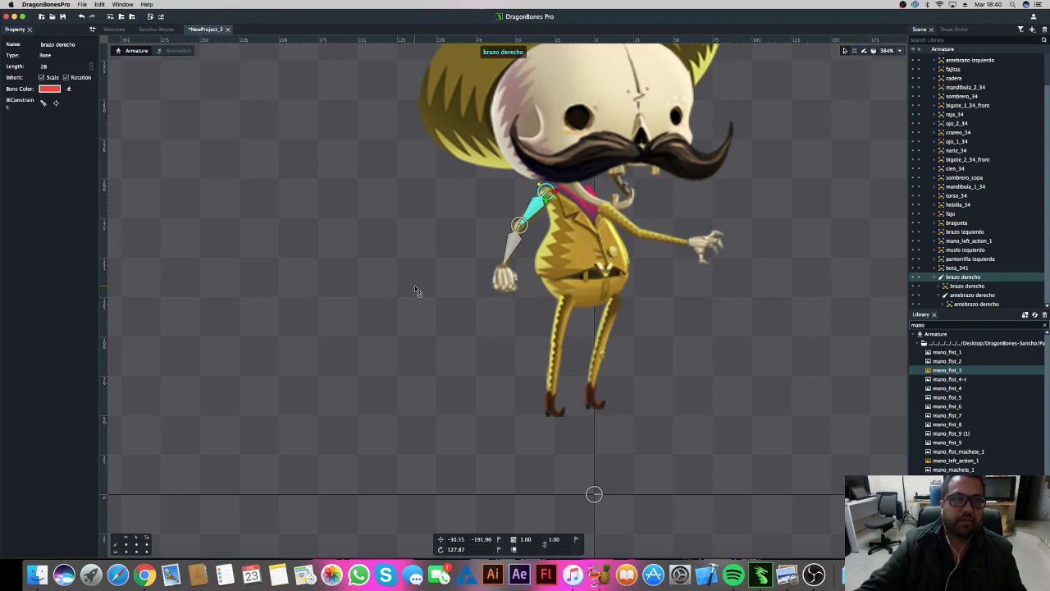
left_click(52, 89)
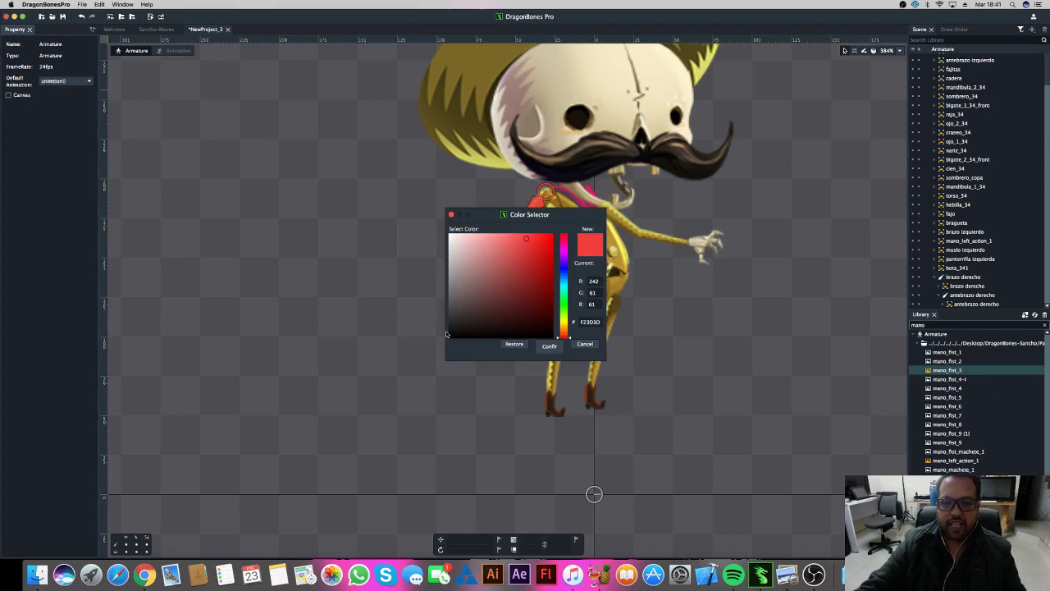
left_click(451, 215)
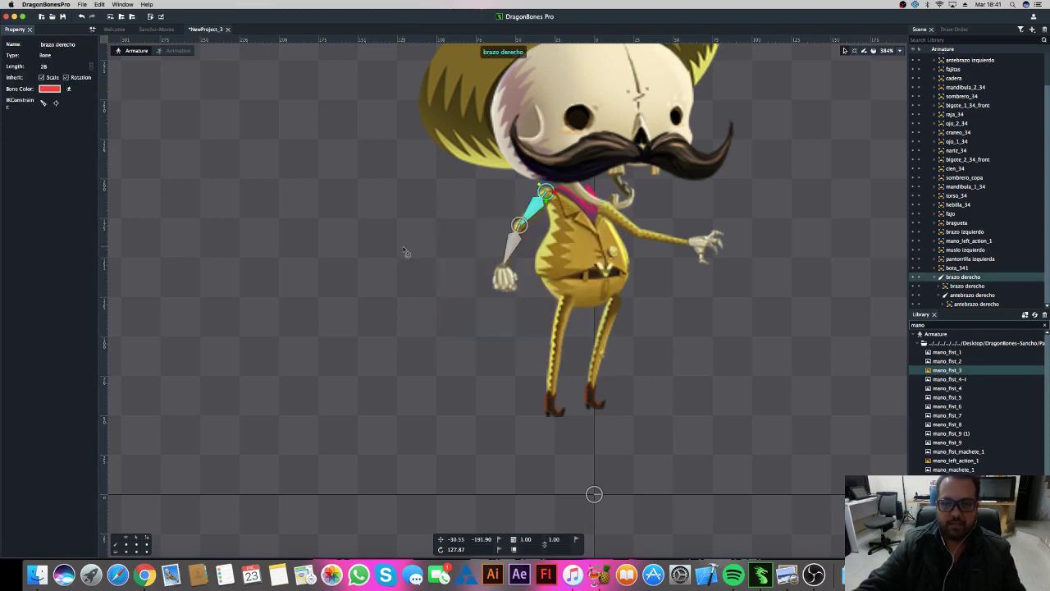
left_click(514, 253)
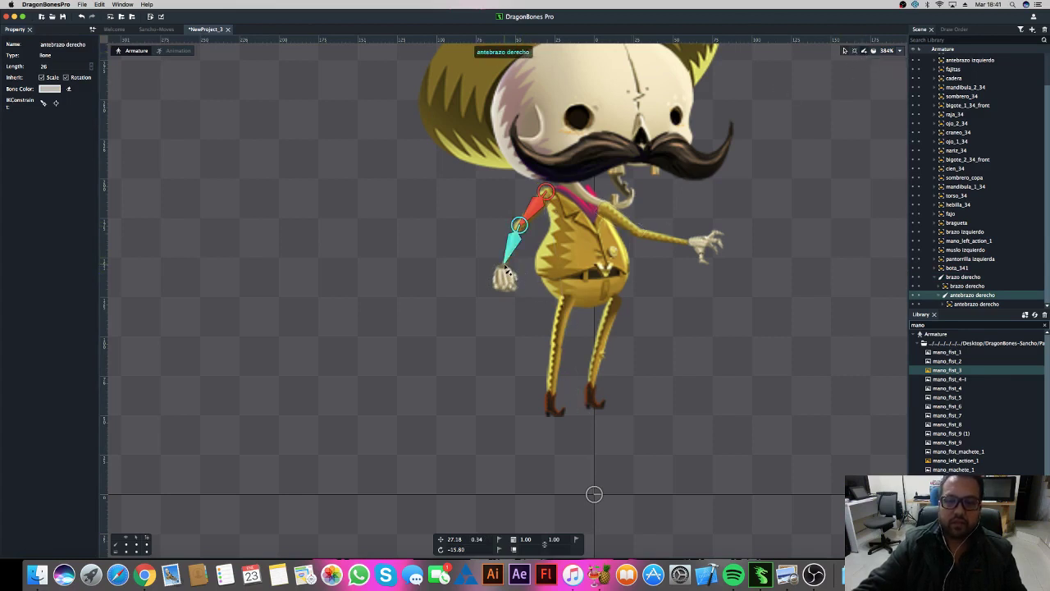
Step: Draw a mano-D bone on the right hand, then rotate brazo derecho and mano-D to test
left_click_drag(503, 266, 507, 294)
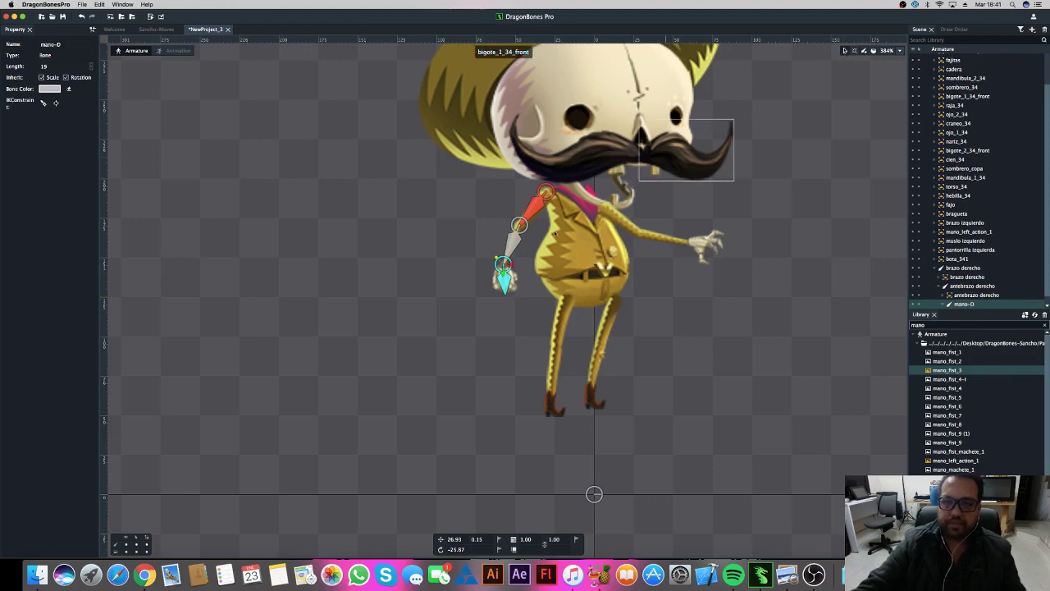
left_click(532, 206)
mouse_move(468, 238)
left_mouse_down()
mouse_move(481, 213)
mouse_move(472, 261)
left_mouse_up()
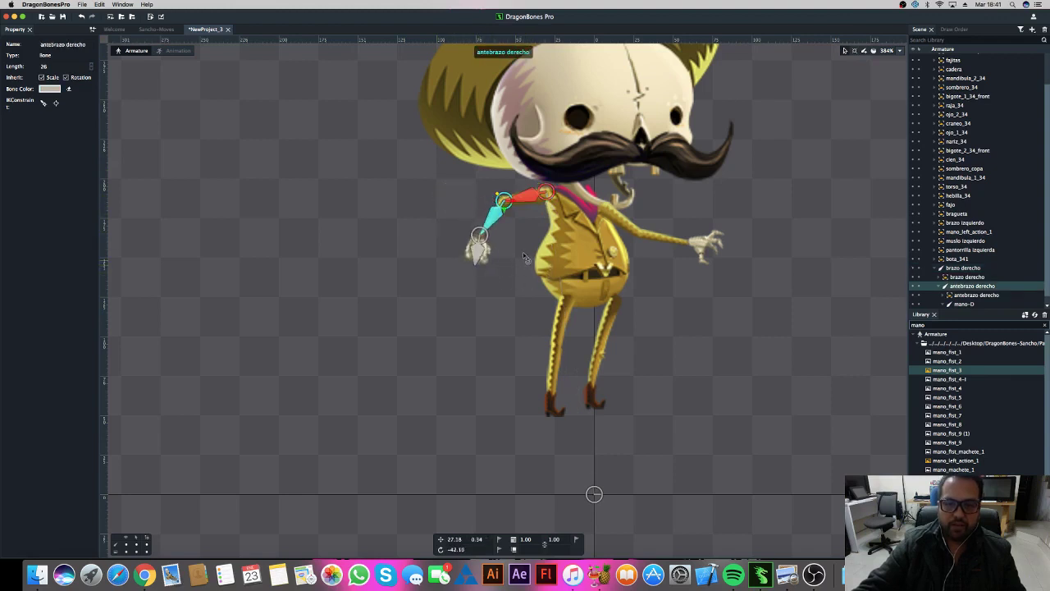
left_click(483, 246)
mouse_move(498, 308)
left_mouse_down()
mouse_move(437, 273)
mouse_move(479, 290)
left_mouse_up()
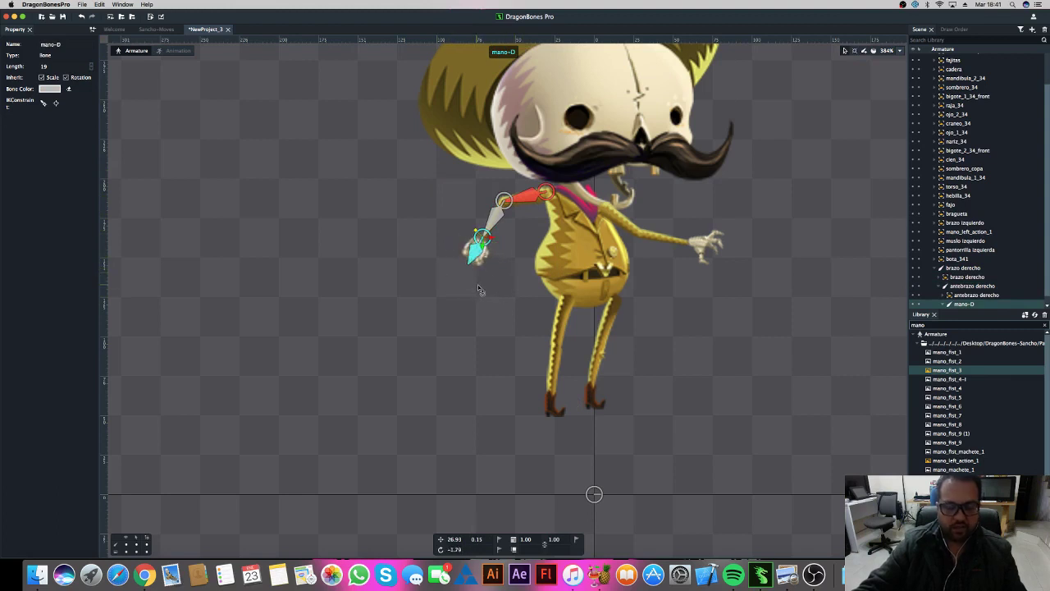
Step: Undo the hand rotation and make the antebrazo derecho forearm bone red
key("super+z")
key("super+z")
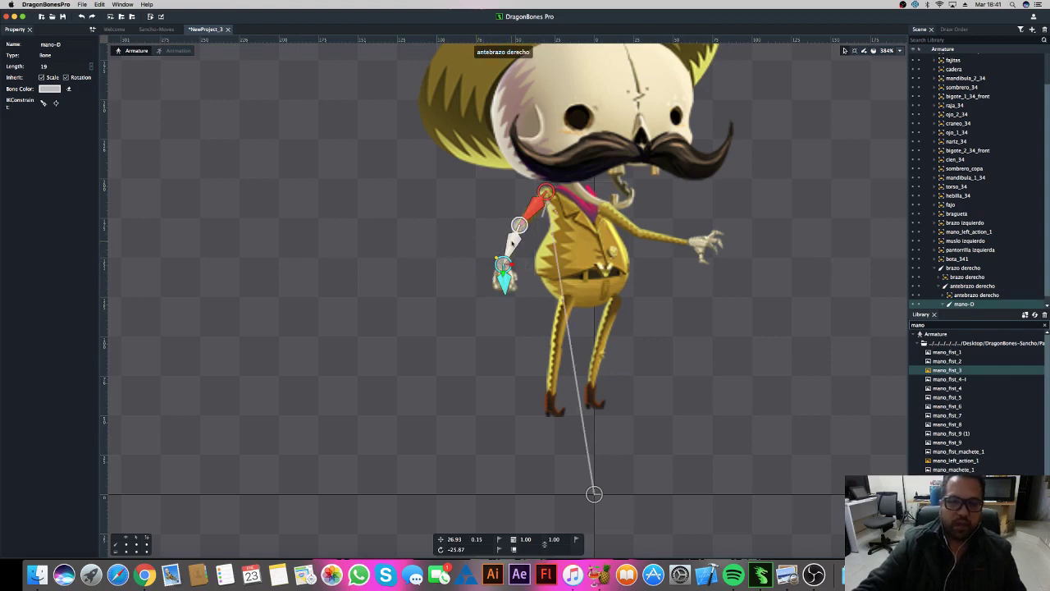
left_click(525, 219)
left_click(51, 89)
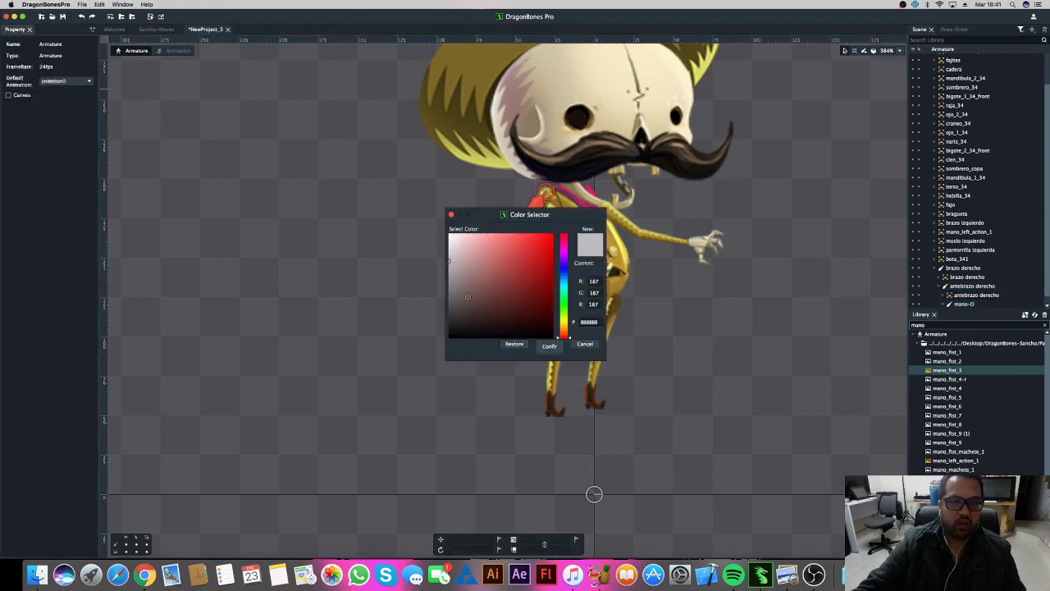
left_click_drag(512, 244, 535, 238)
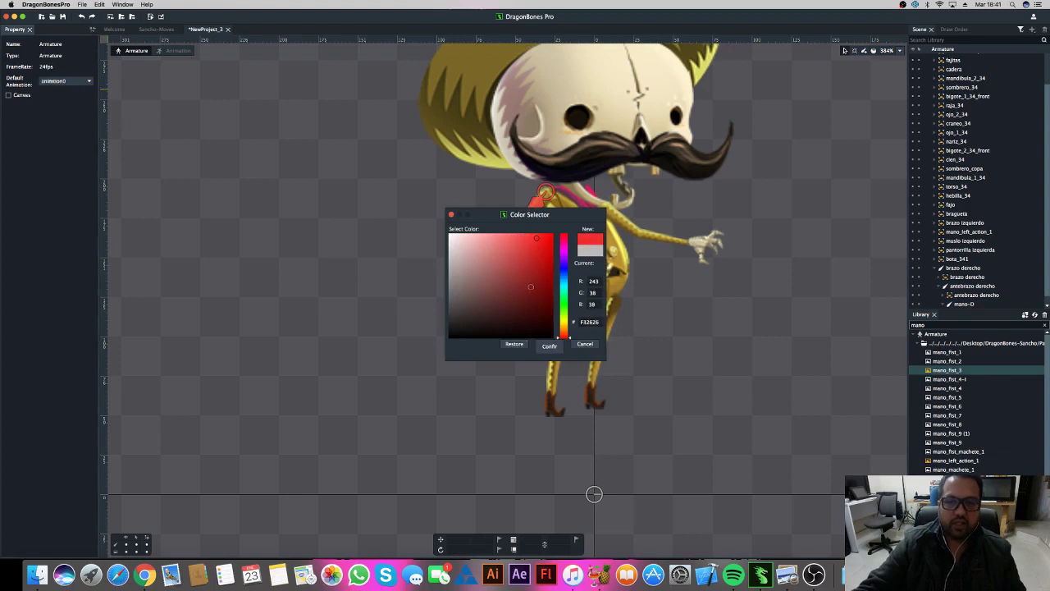
left_click(549, 346)
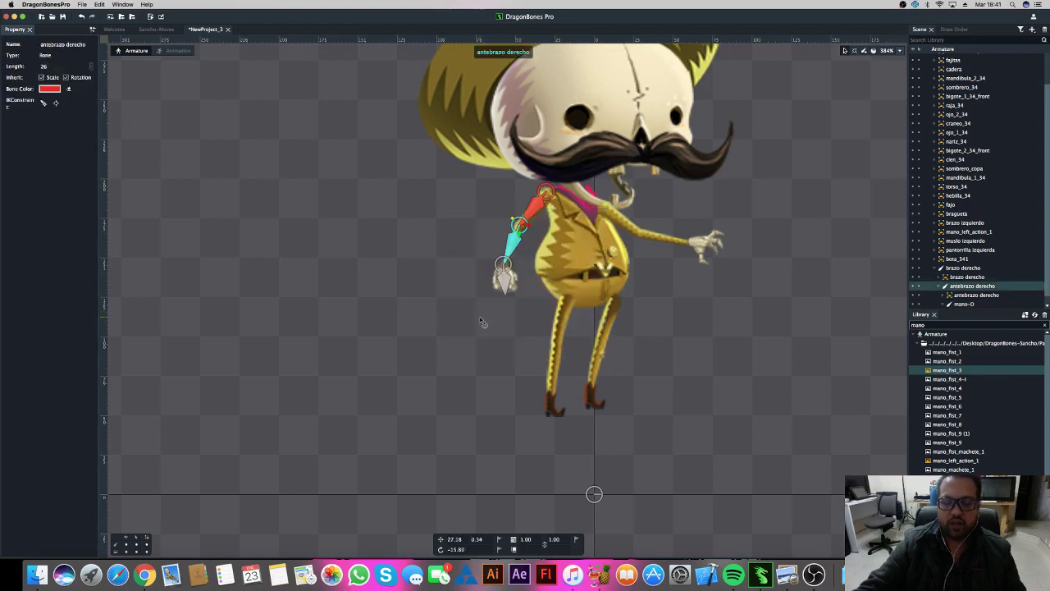
Step: Make the mano-D hand bone red to match the arm
left_click(504, 277)
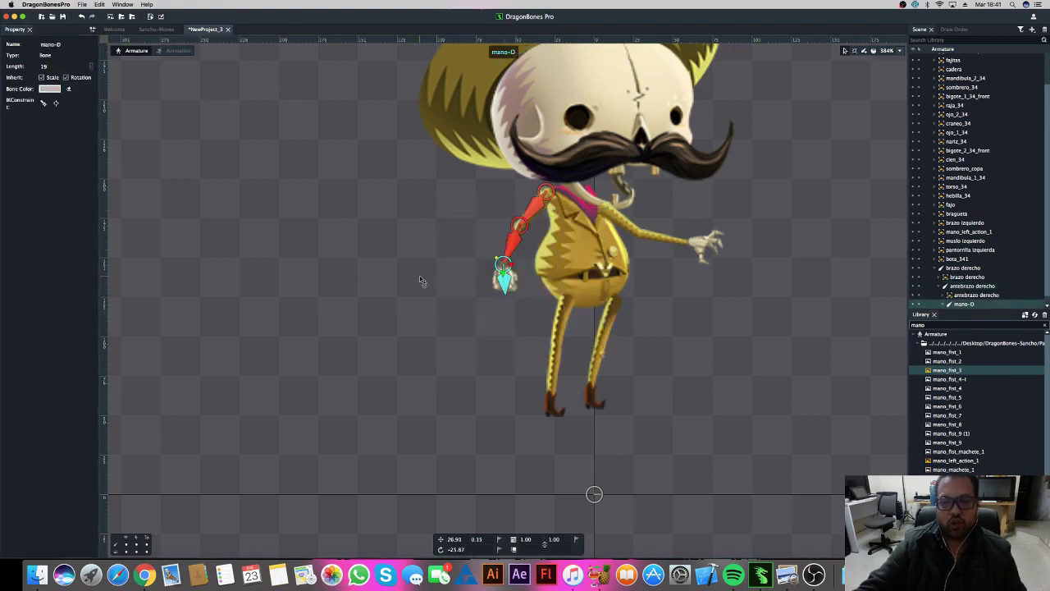
left_click(54, 87)
left_click(51, 87)
left_click(538, 239)
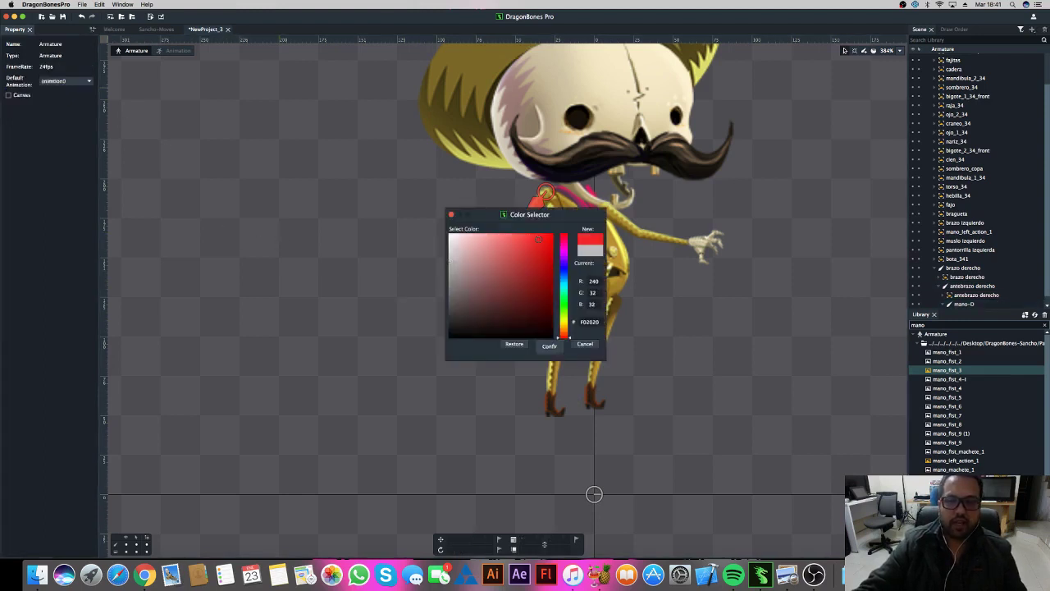
left_click(550, 345)
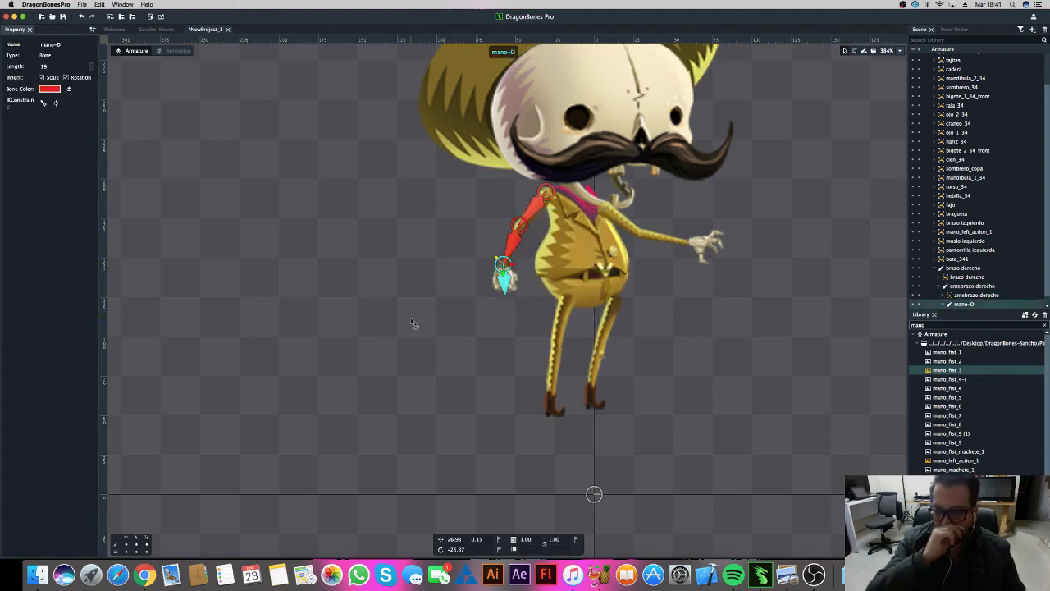
Step: Draw the left-arm chain from root: brazo izquierdo, antebrazo izquierdo and mano_left_action_1
scroll(481, 300, "down", 1)
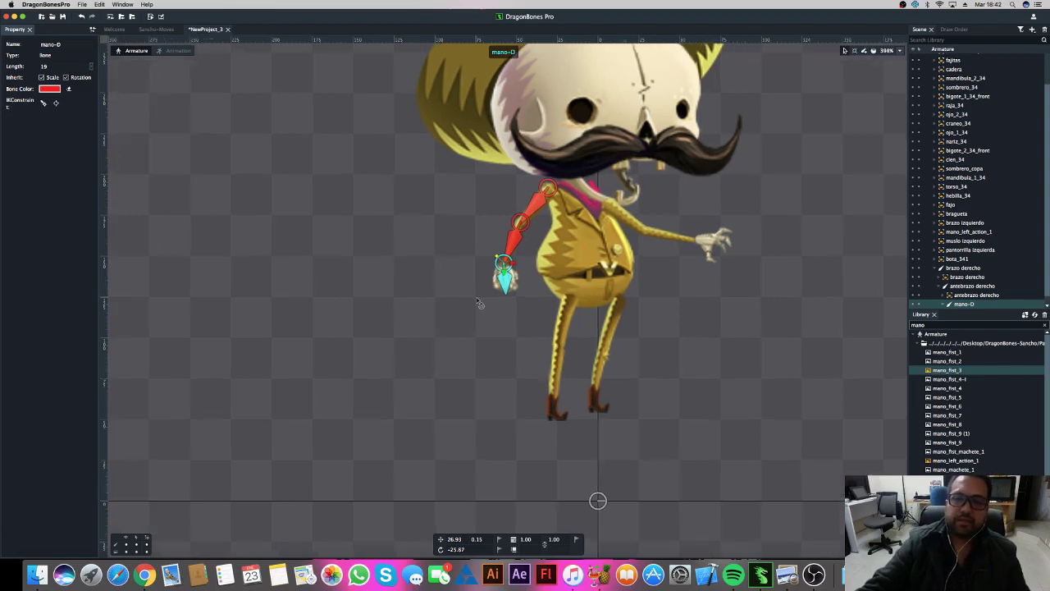
left_click_drag(686, 331, 618, 368)
left_click(549, 261)
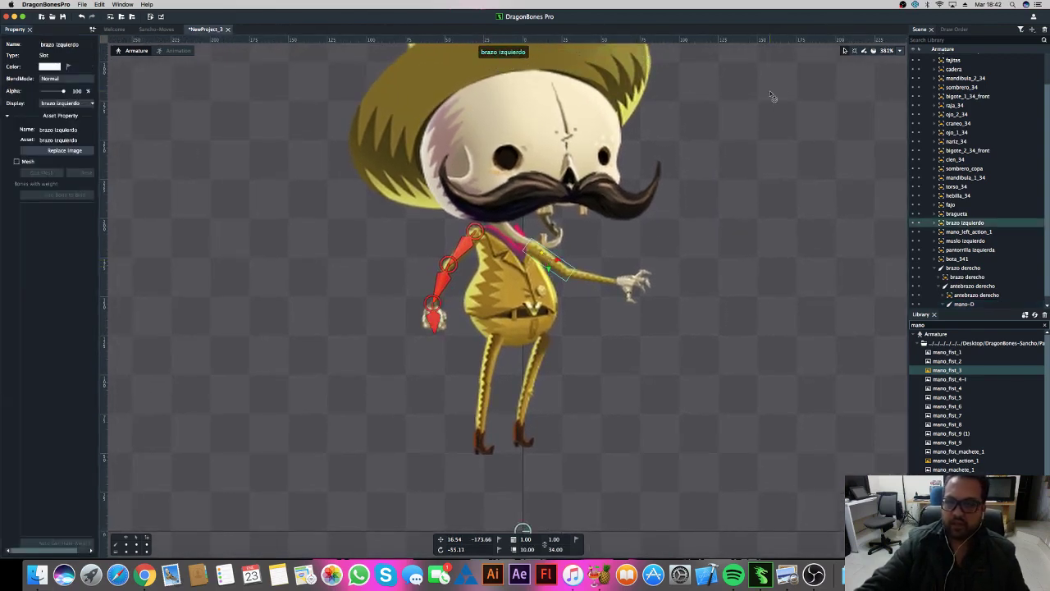
left_click(579, 236)
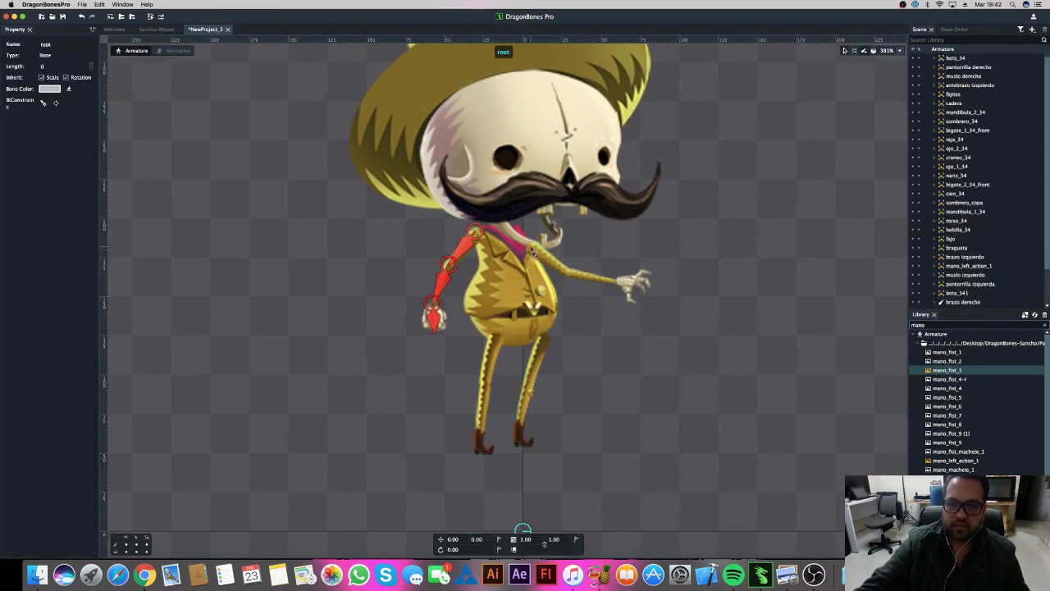
mouse_move(531, 248)
left_mouse_down()
mouse_move(571, 278)
mouse_move(654, 290)
left_mouse_up()
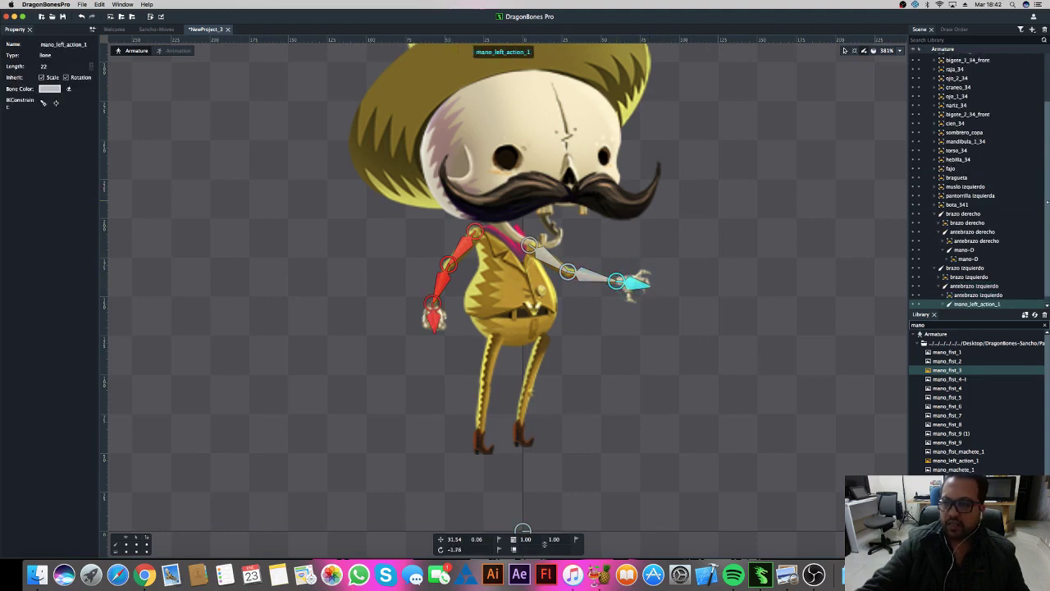
scroll(958, 265, "down", 1)
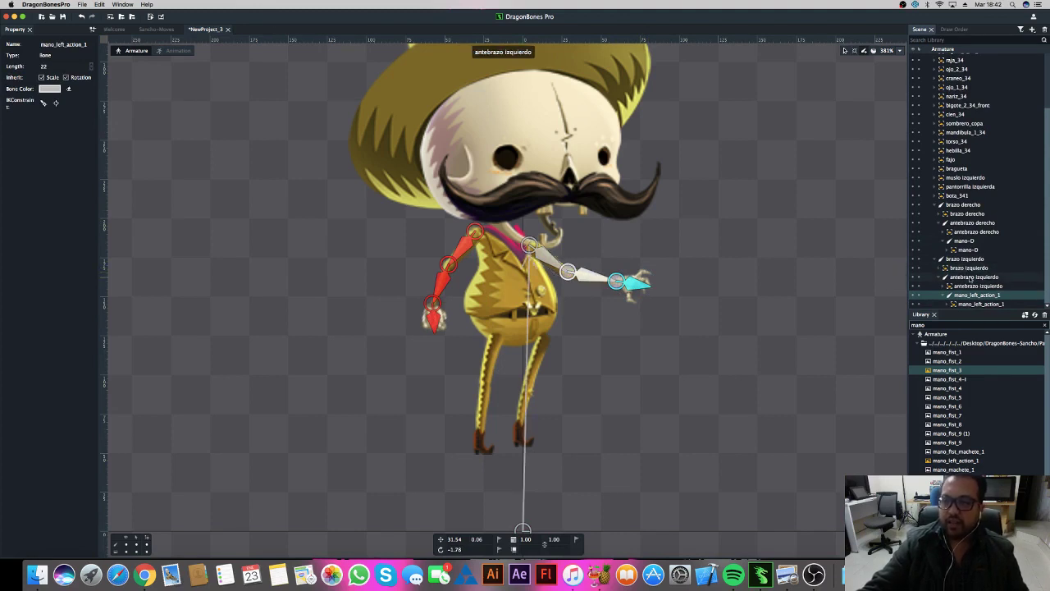
left_click_drag(974, 286, 897, 288)
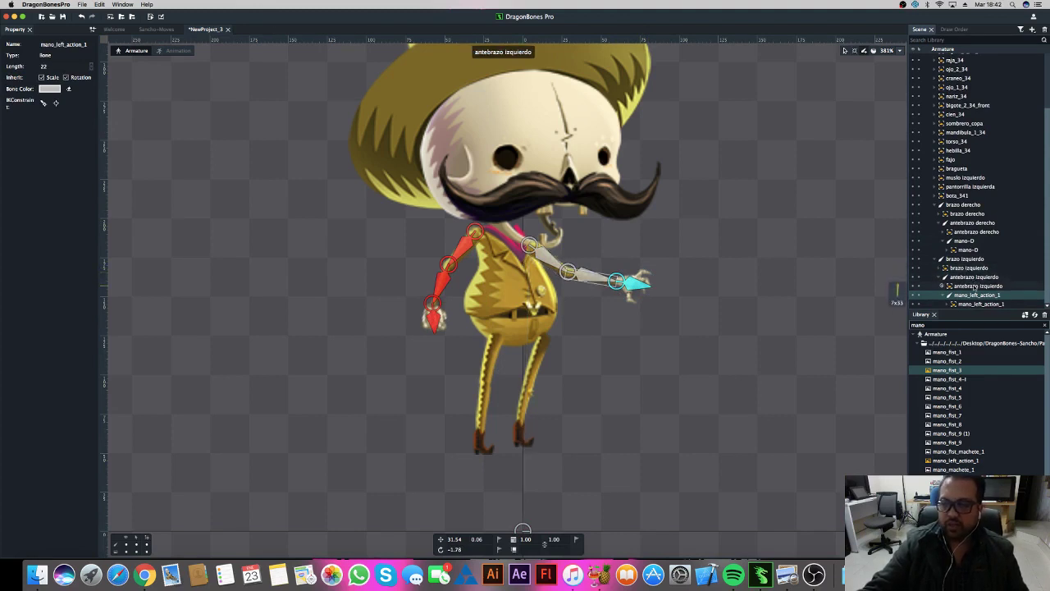
left_click_drag(972, 294, 981, 297)
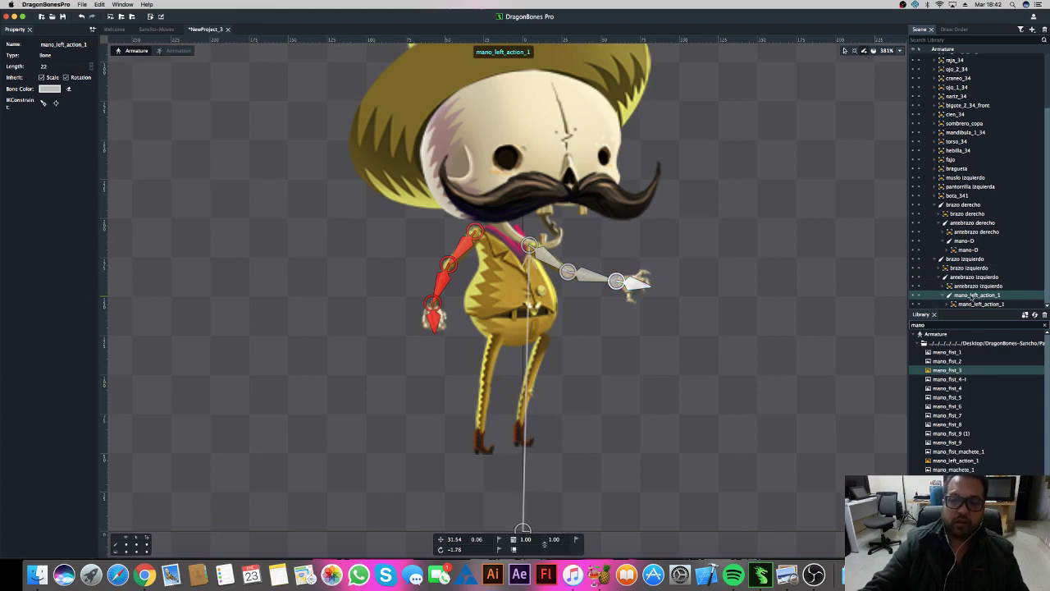
Step: Rename the left hand bone to mano-l and compare it with mano-D
double_click(972, 295)
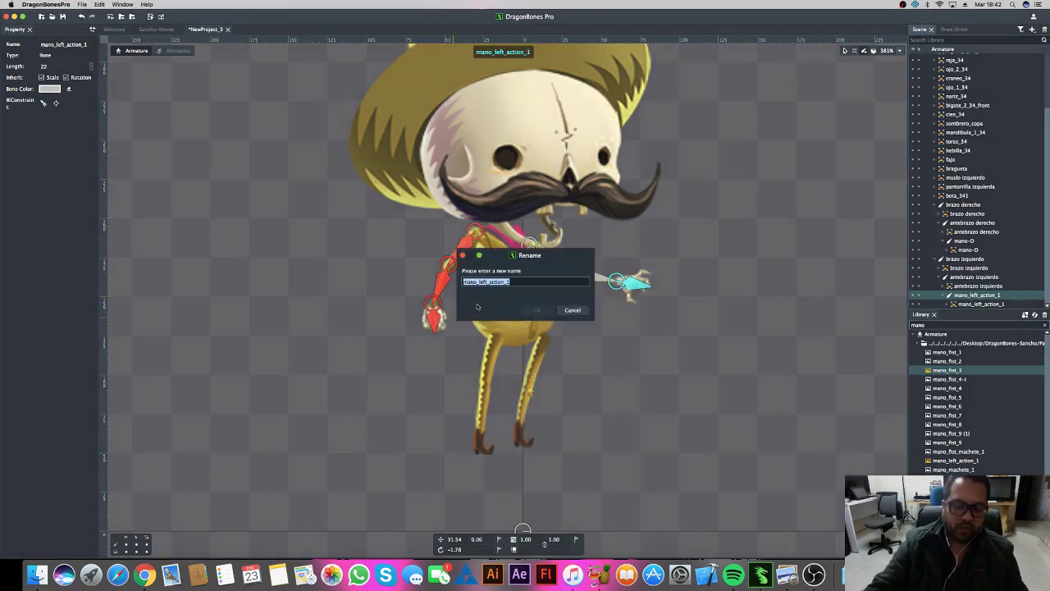
type("mano-I")
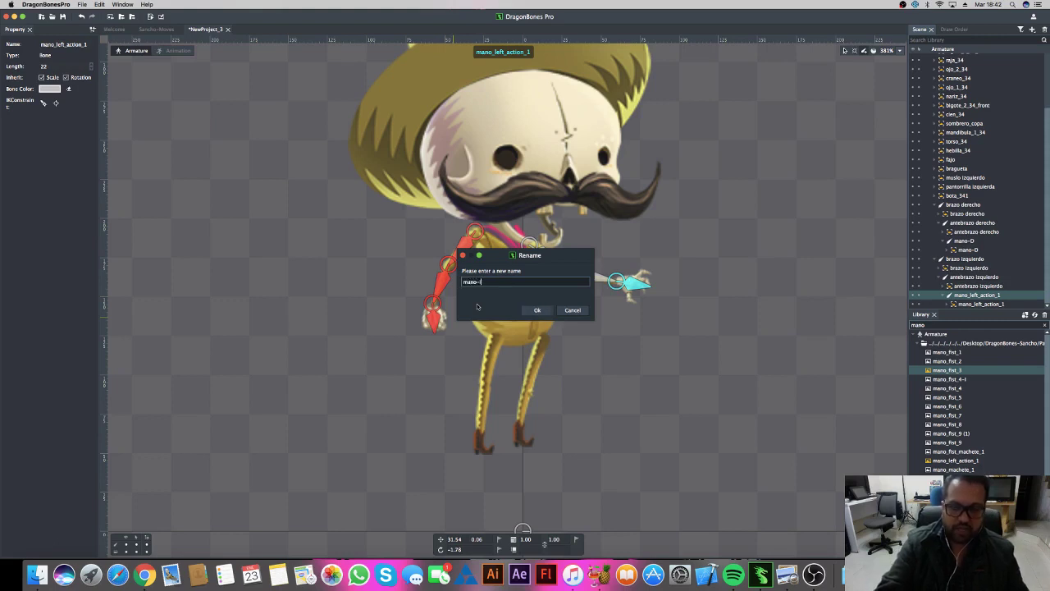
left_click(537, 311)
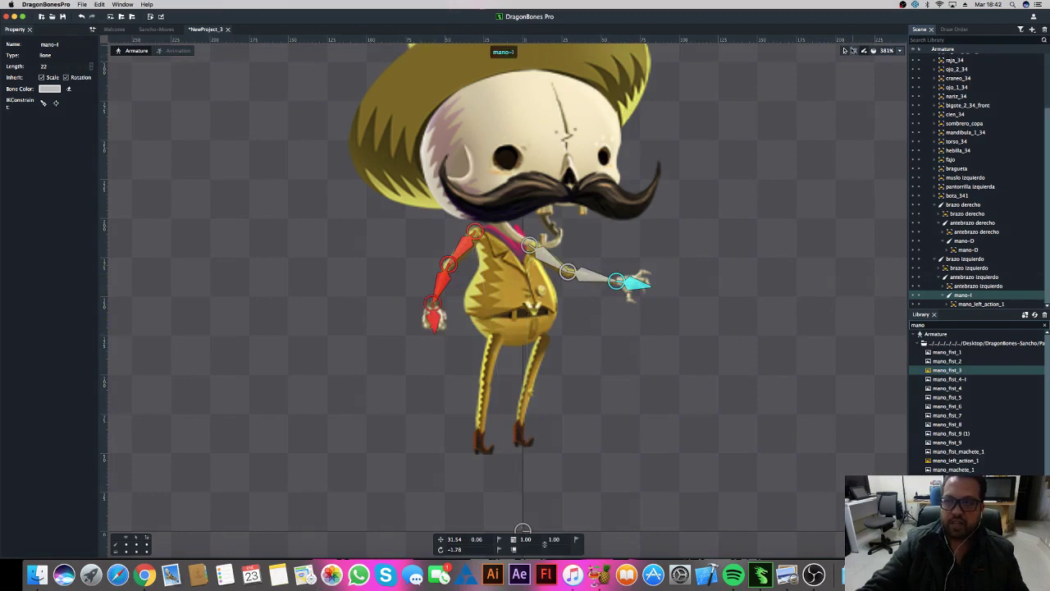
left_click(428, 323)
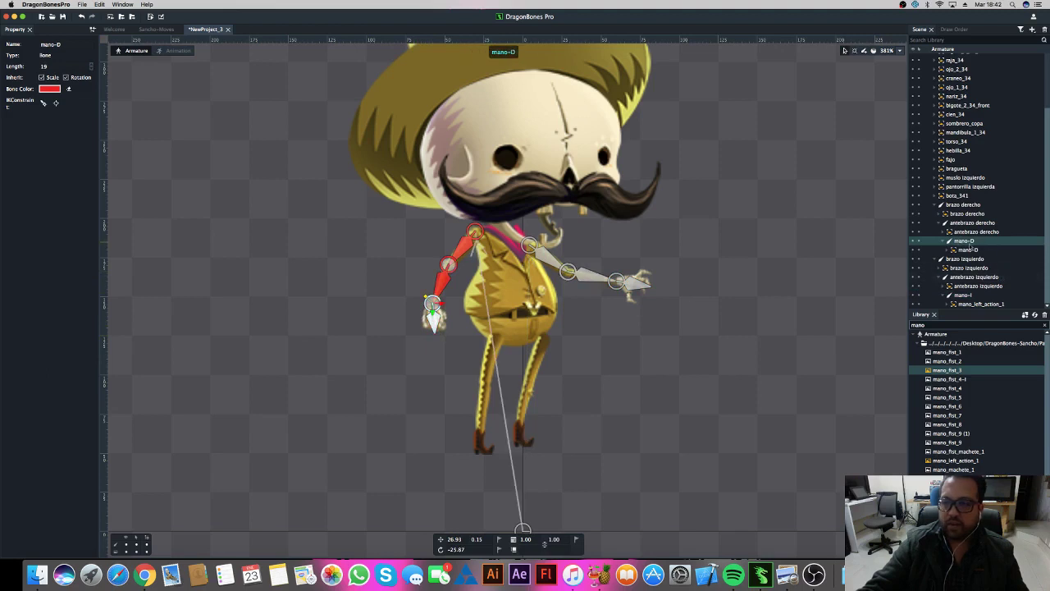
Step: Select the left arm bones and revert an accidental left arm rotation
left_click(636, 283)
left_click(569, 274)
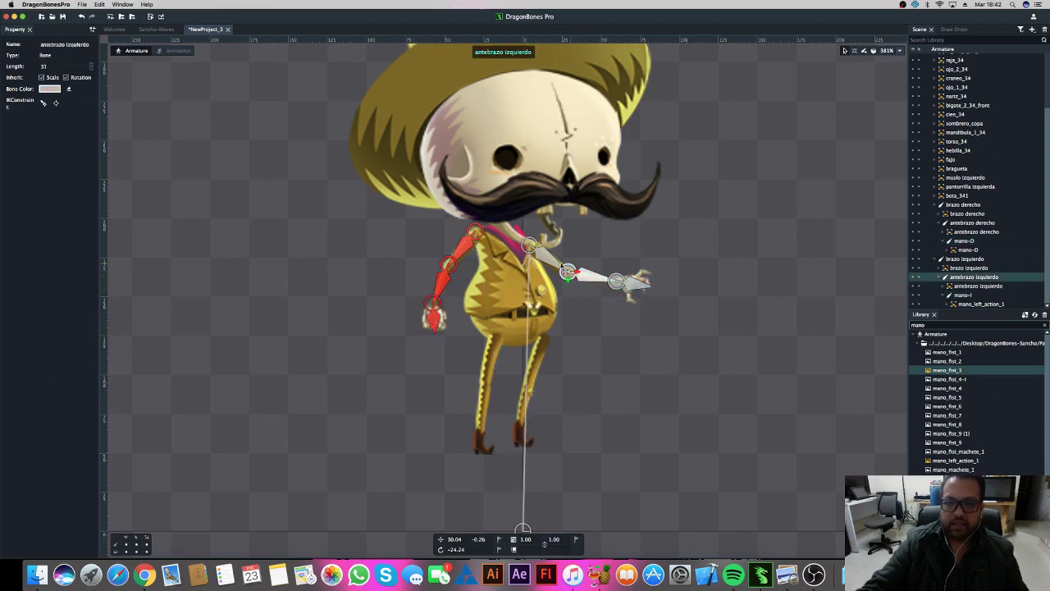
left_click(548, 256)
key("super+z")
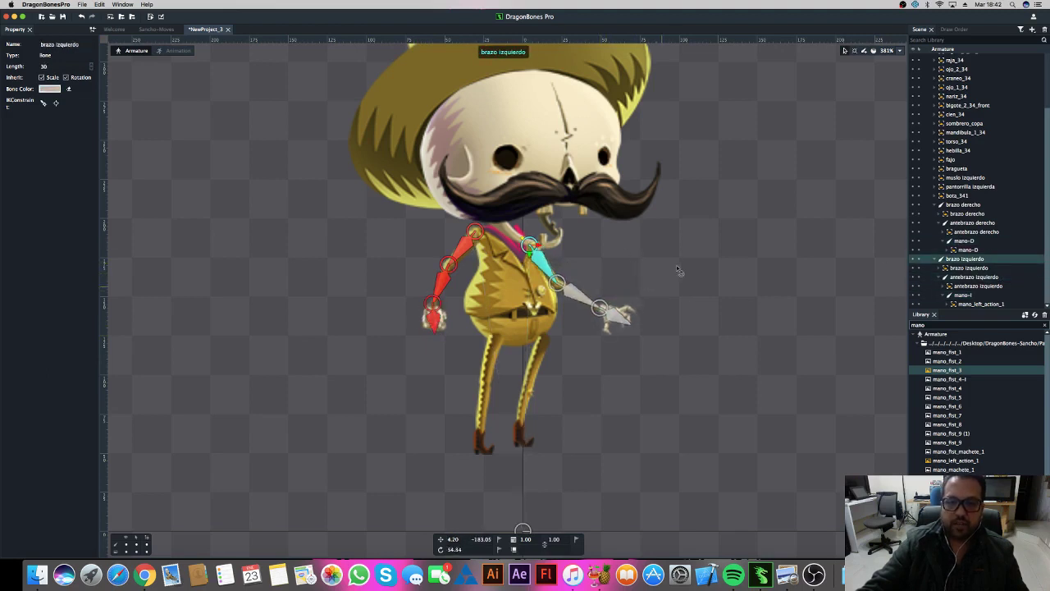
key("super+shift+z")
scroll(679, 298, "up", 2)
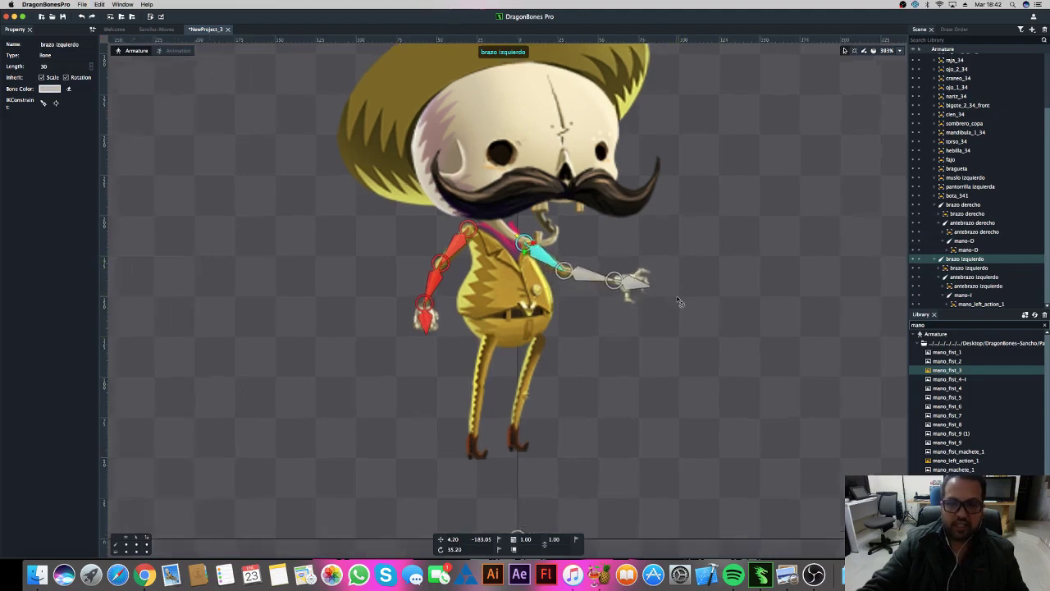
scroll(667, 294, "up", 3)
scroll(667, 294, "up", 2)
Step: Rotate antebrazo izquierdo to check that the left forearm image follows it
left_click(538, 263)
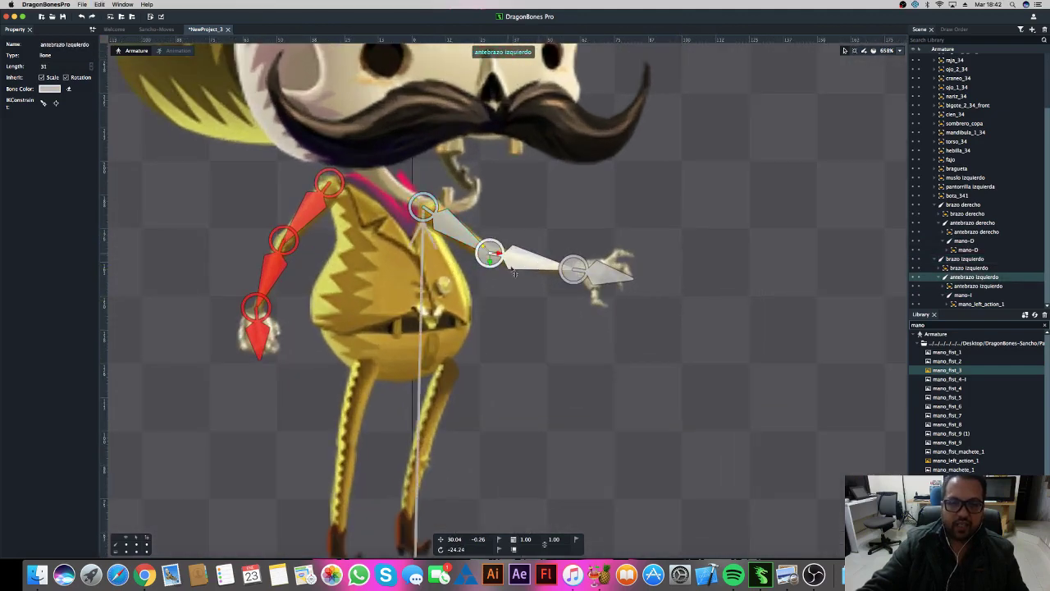
mouse_move(712, 223)
left_mouse_down()
mouse_move(634, 109)
mouse_move(673, 199)
mouse_move(668, 332)
left_mouse_up()
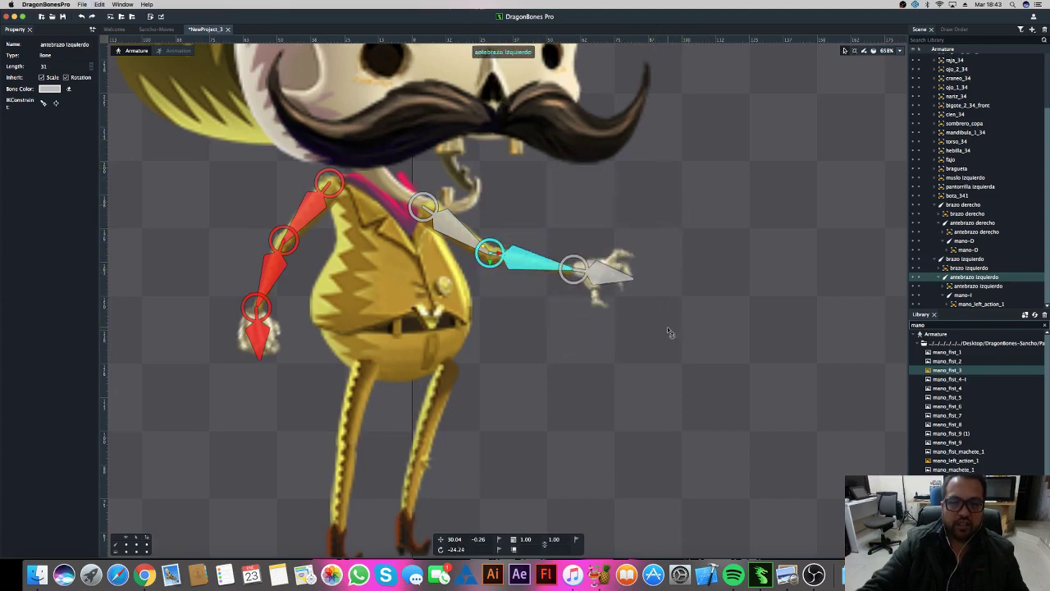
left_click(503, 269)
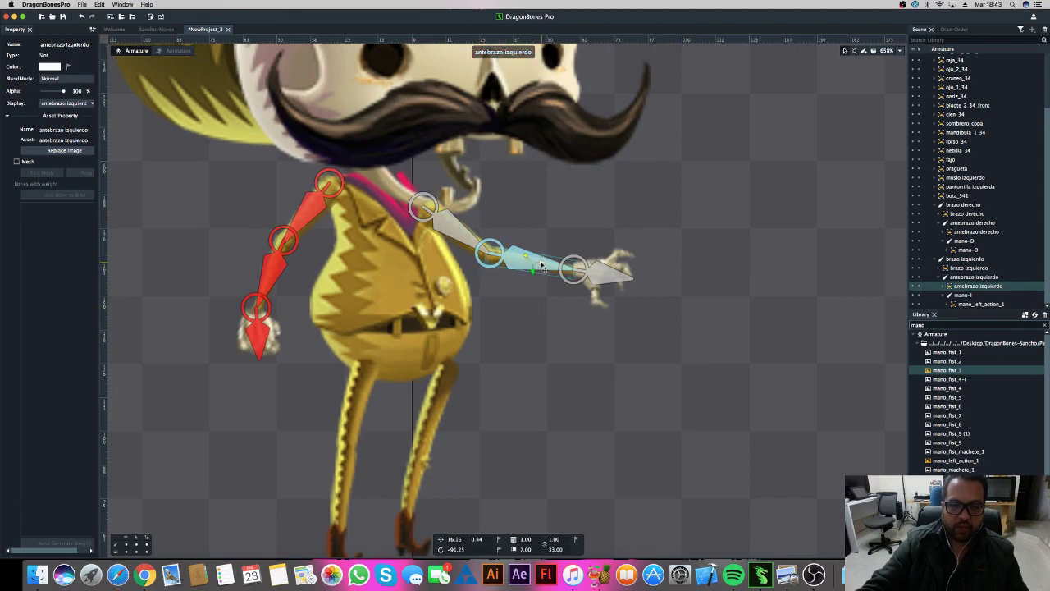
left_click_drag(542, 264, 540, 267)
left_click_drag(529, 273, 520, 265)
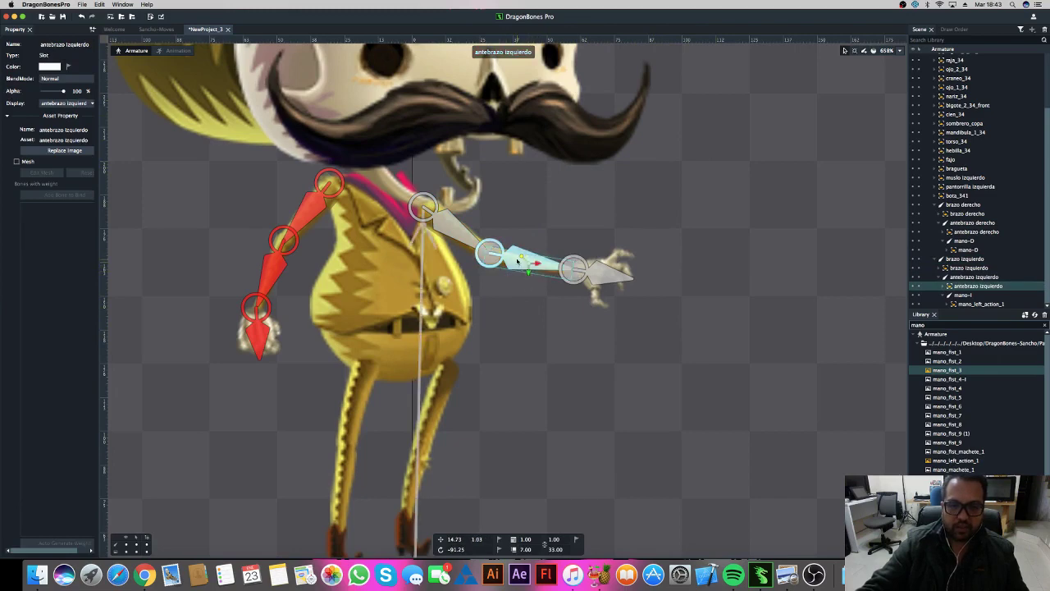
left_click(517, 261)
mouse_move(596, 210)
left_mouse_down()
mouse_move(564, 135)
mouse_move(594, 279)
left_mouse_up()
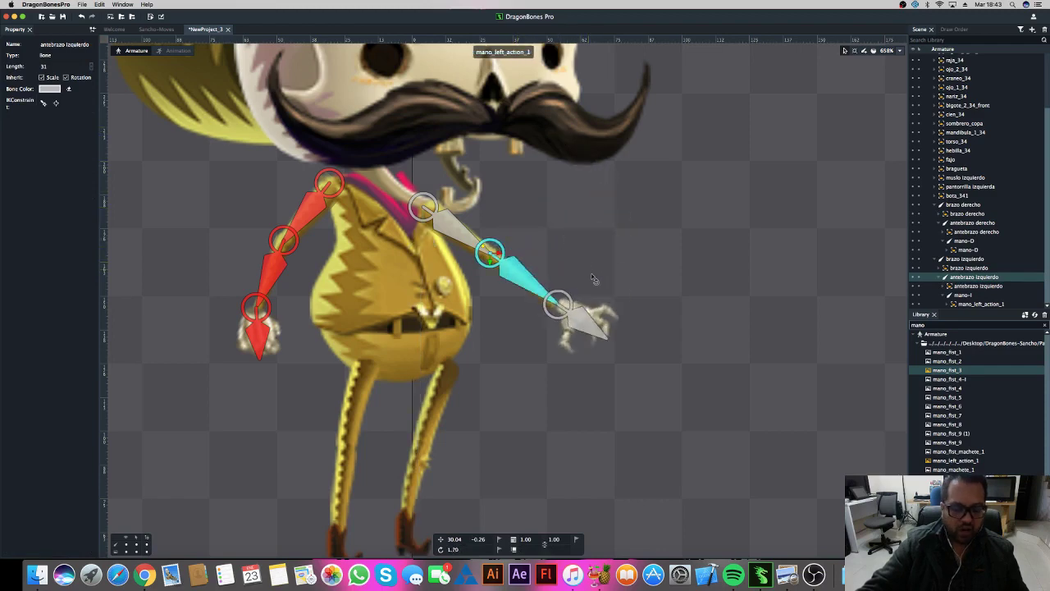
Step: Select the right thigh image muslo derecho
scroll(600, 329, "down", 2)
scroll(600, 328, "down", 2)
scroll(599, 328, "down", 2)
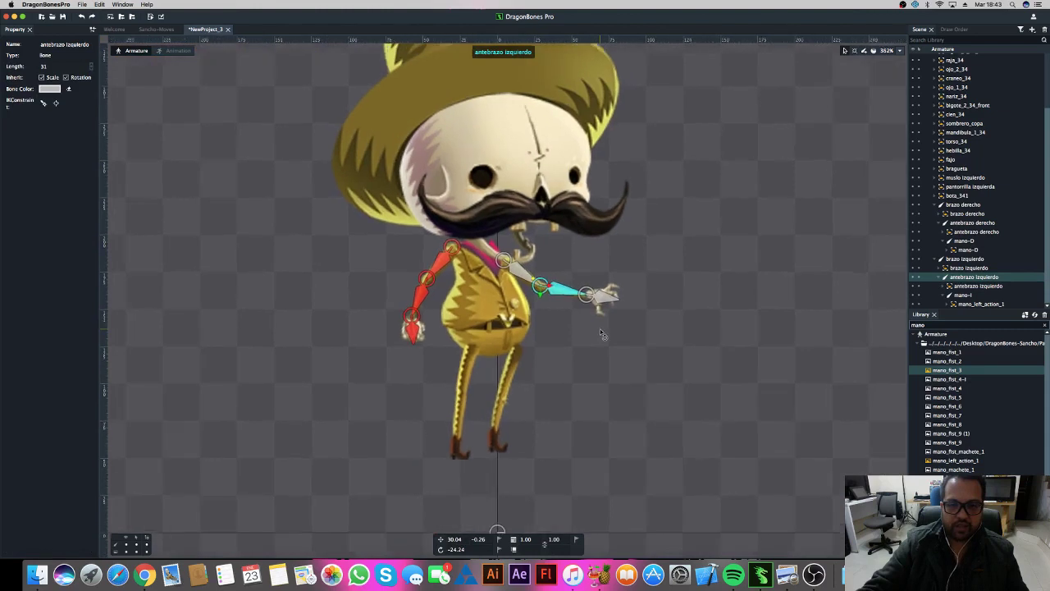
scroll(600, 328, "up", 1)
scroll(580, 357, "up", 1)
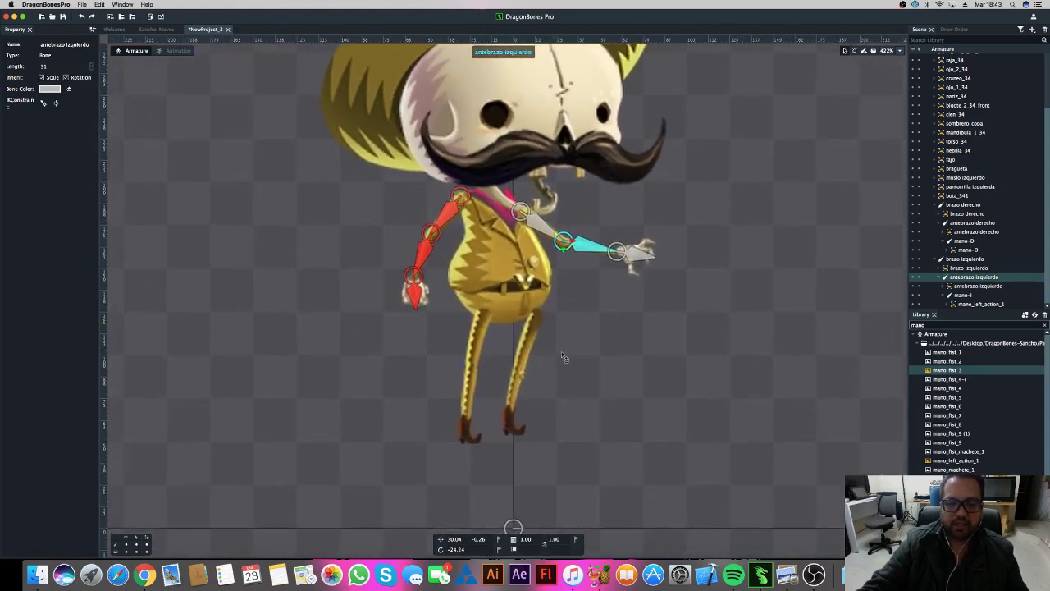
left_click(486, 338)
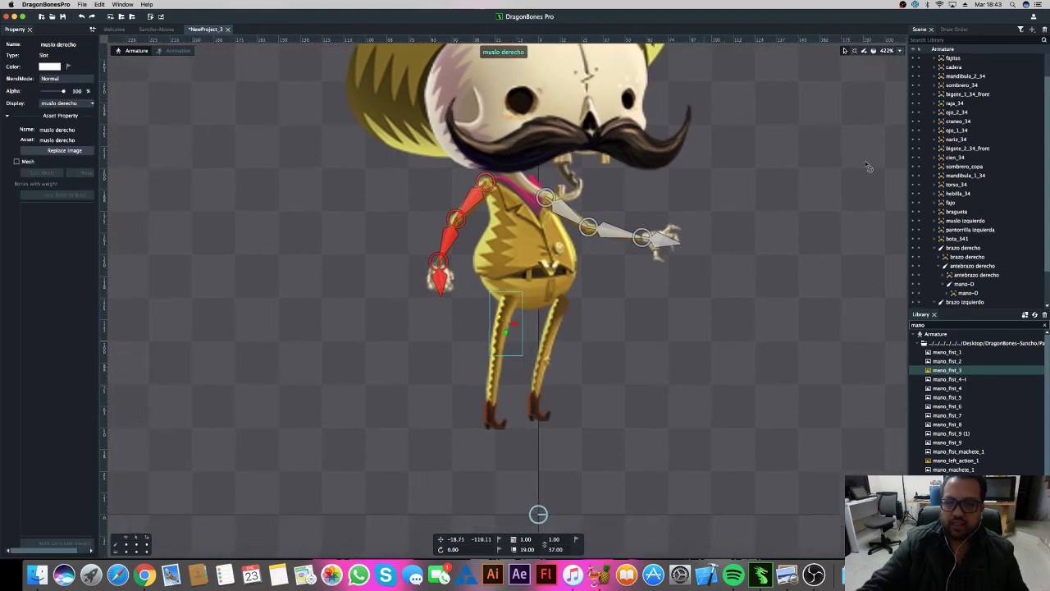
Step: Draw a new lower-leg bone down the right leg below the thigh
key("Escape")
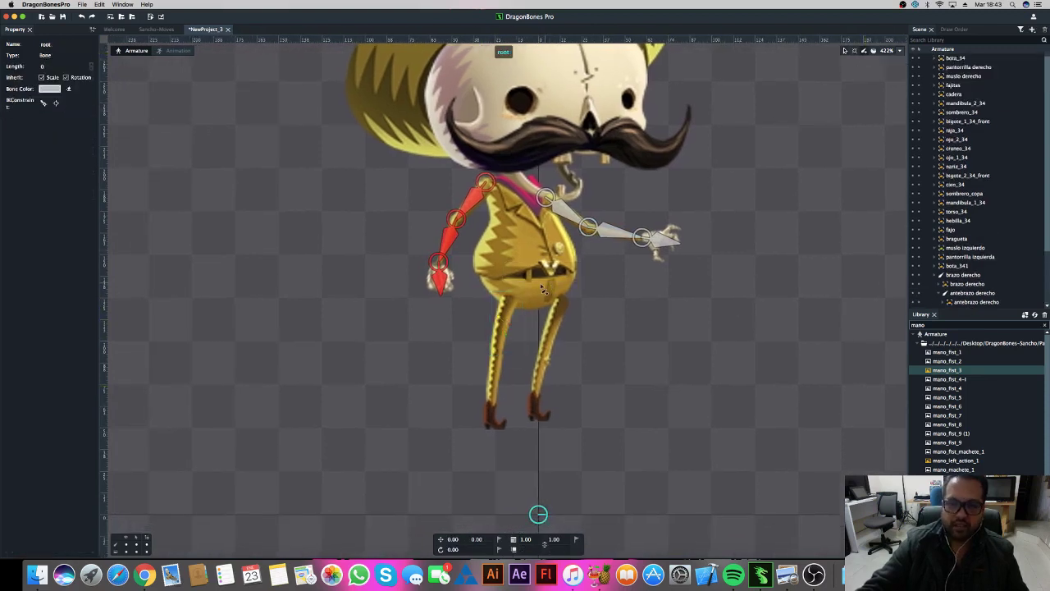
left_click_drag(510, 301, 498, 352)
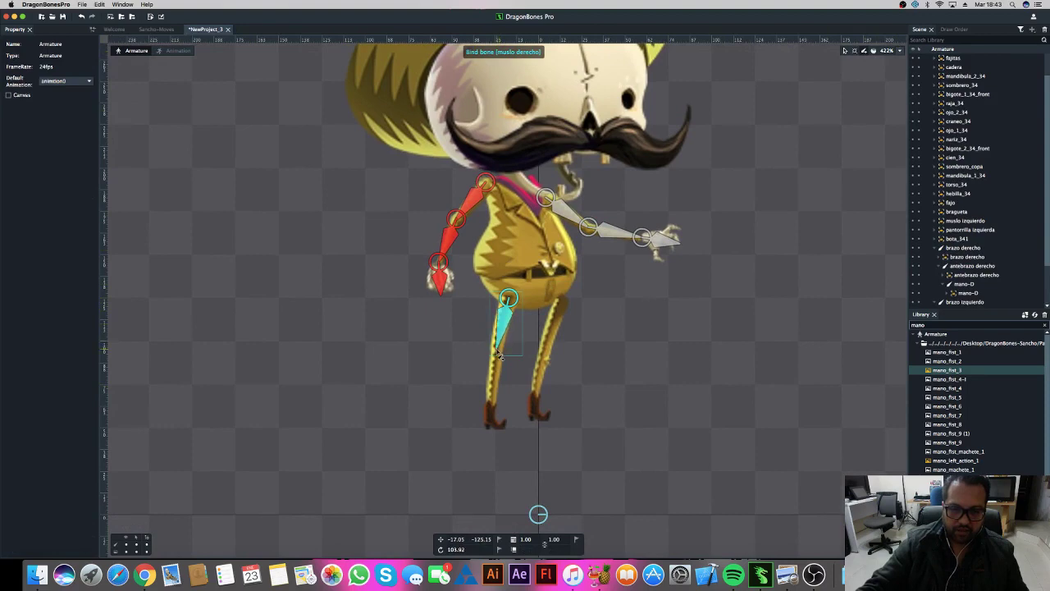
left_click_drag(498, 353, 493, 416)
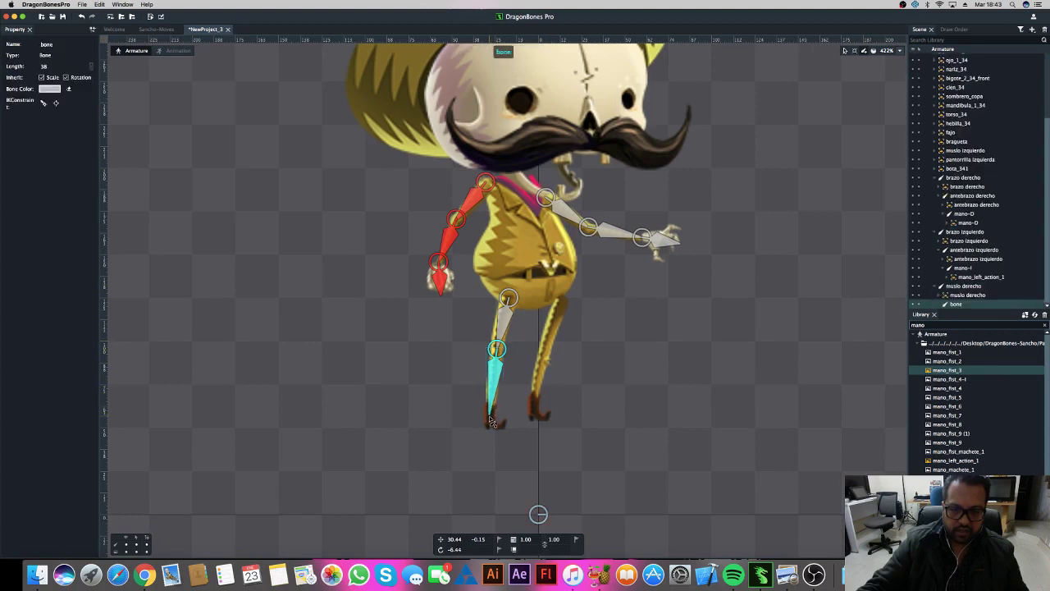
left_click(492, 421)
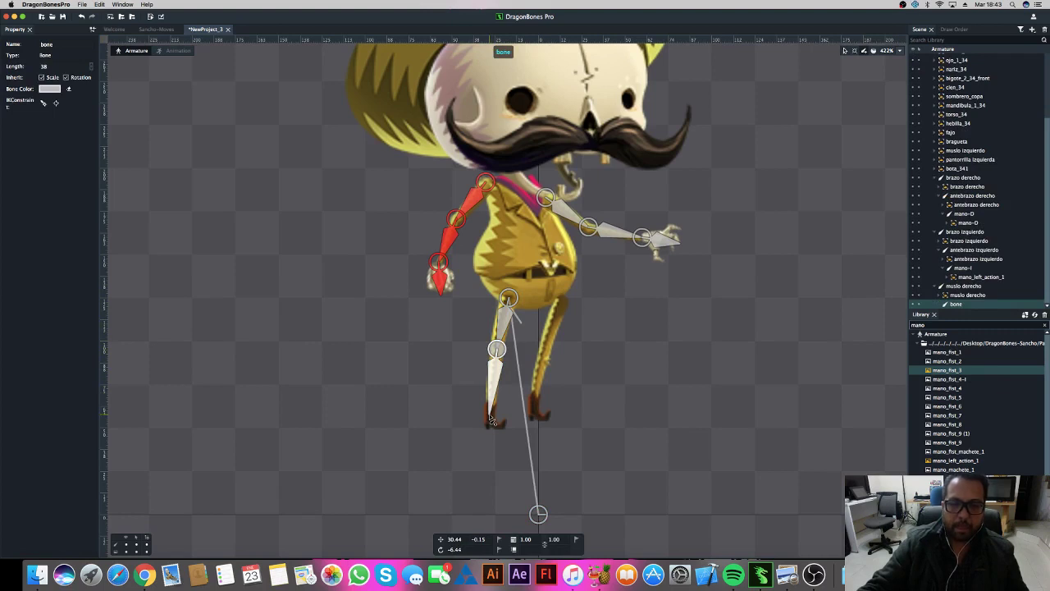
left_click(498, 412)
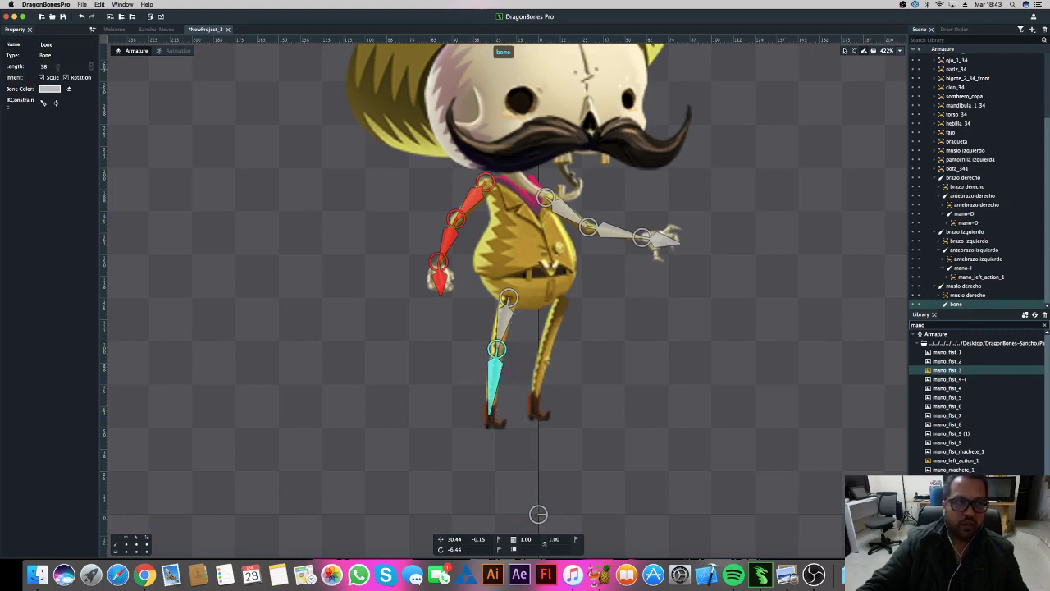
Step: Set the lower-leg bone's length, trying 40 and 50 before settling on 48
double_click(54, 66)
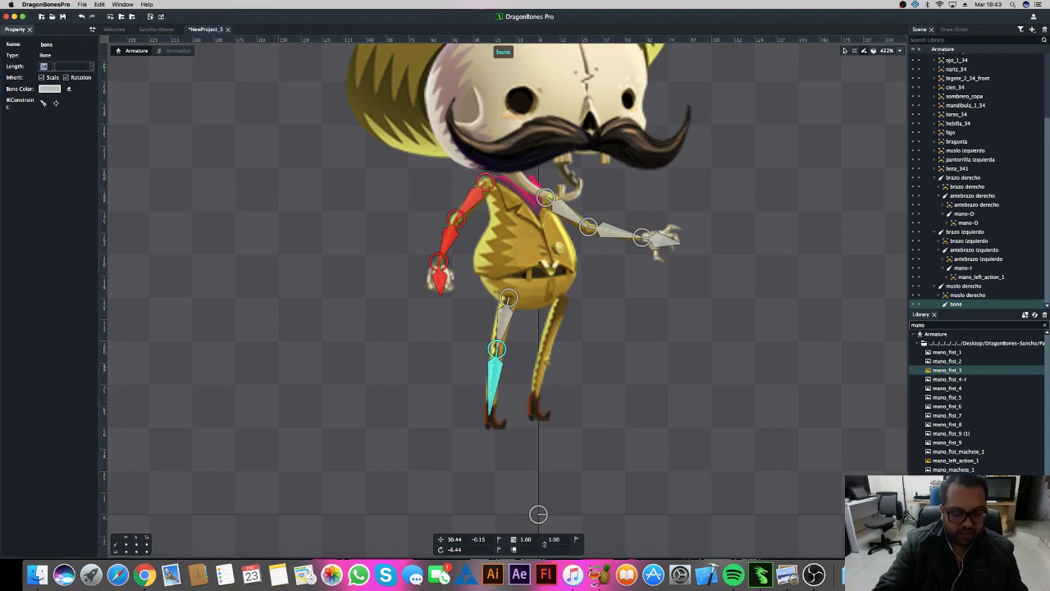
type("40")
key("Return")
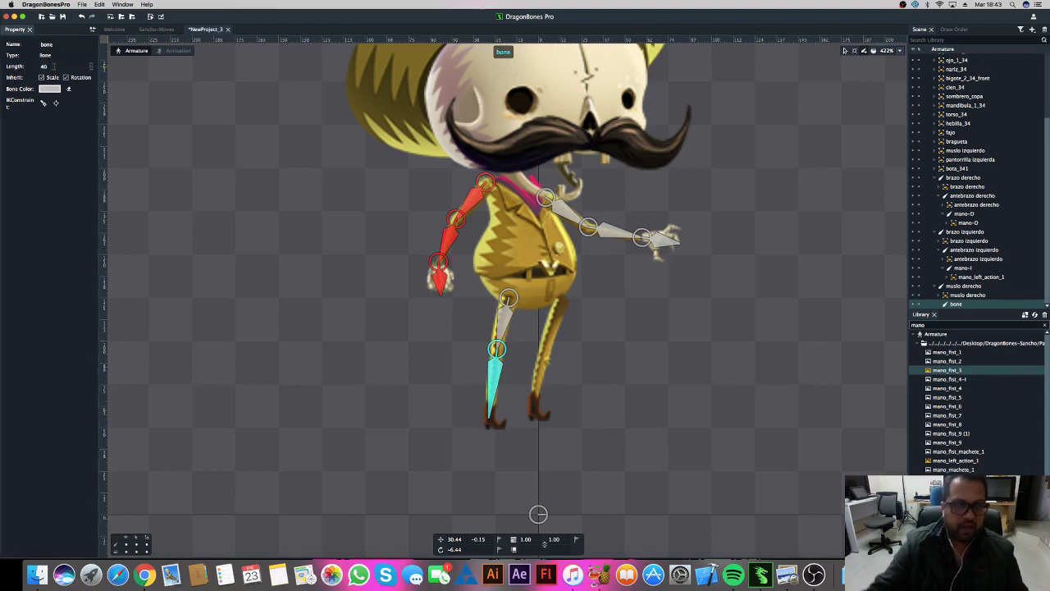
double_click(53, 66)
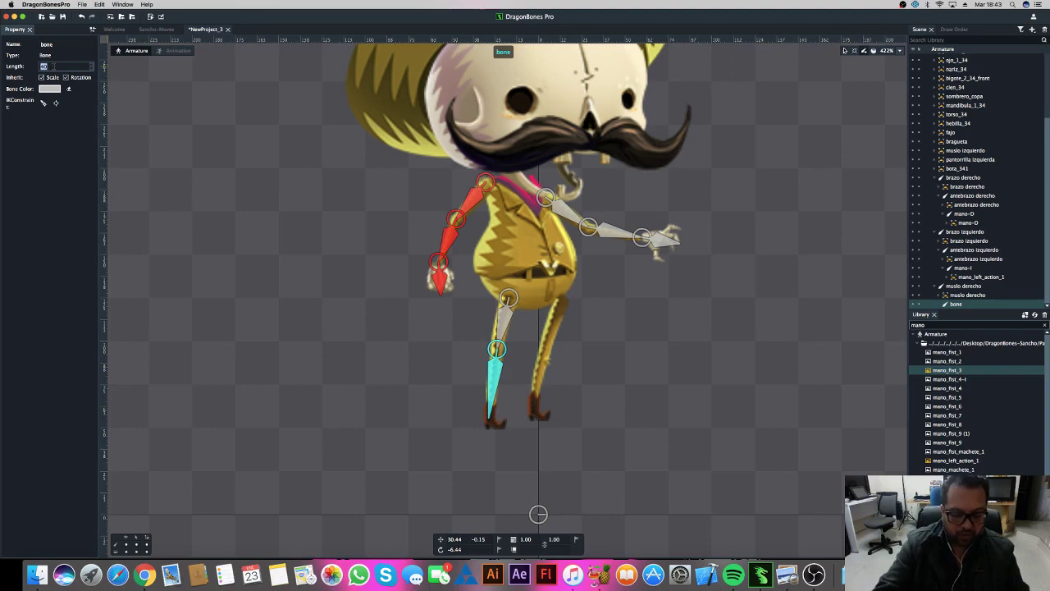
type("50")
key("Return")
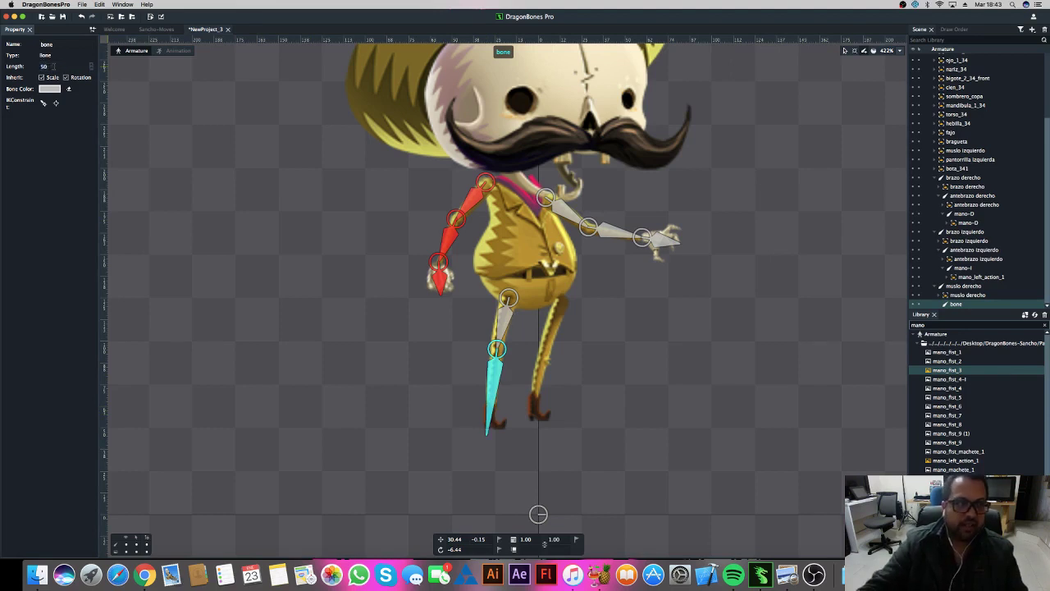
double_click(53, 66)
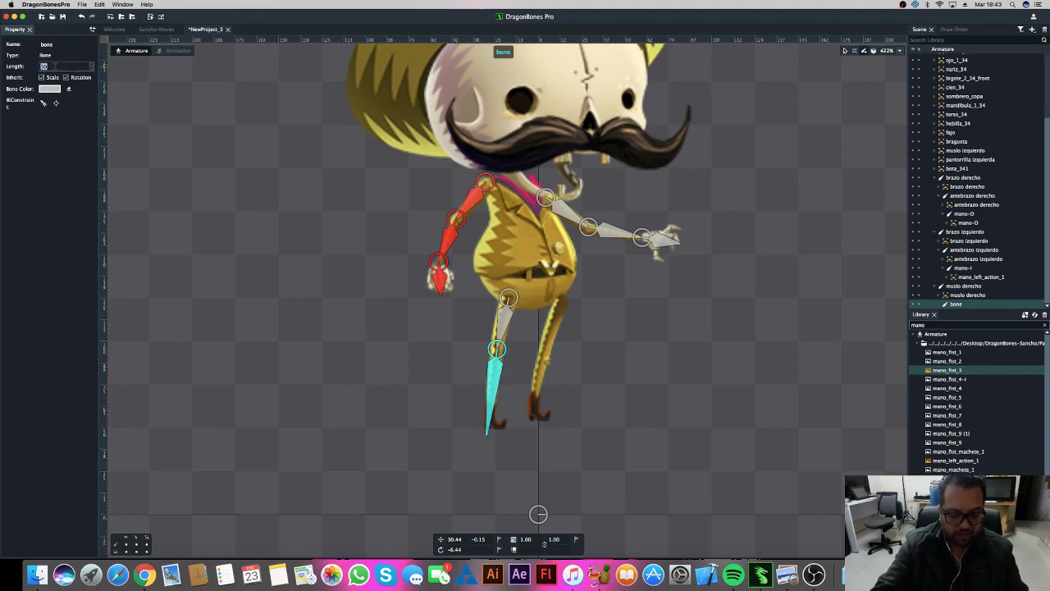
type("48")
key("Return")
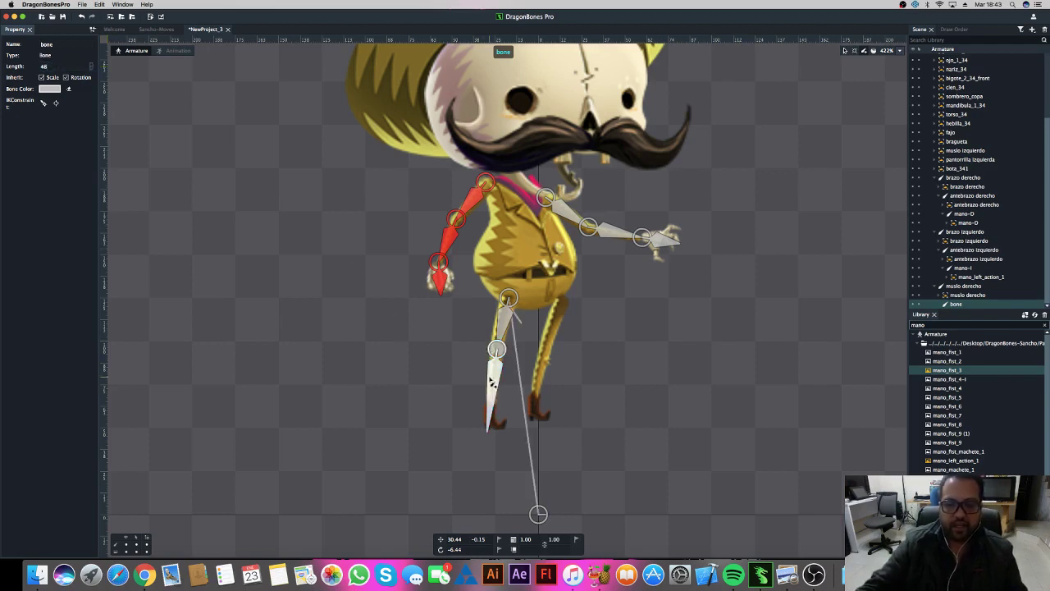
Step: Add the bota_34 boot bone at the right foot and angle it along the boot
left_click(504, 431)
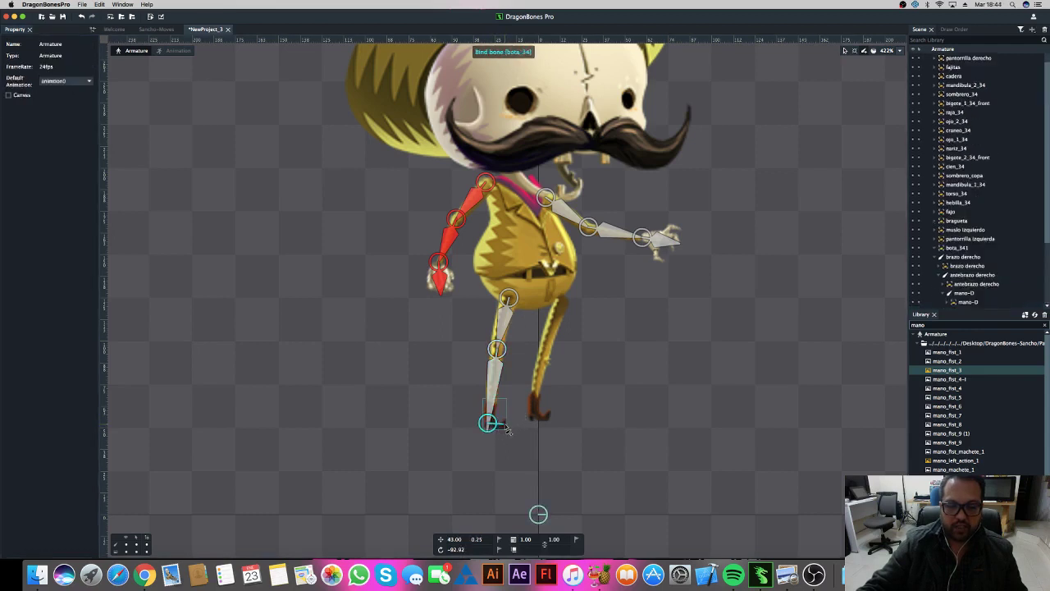
left_click(508, 429)
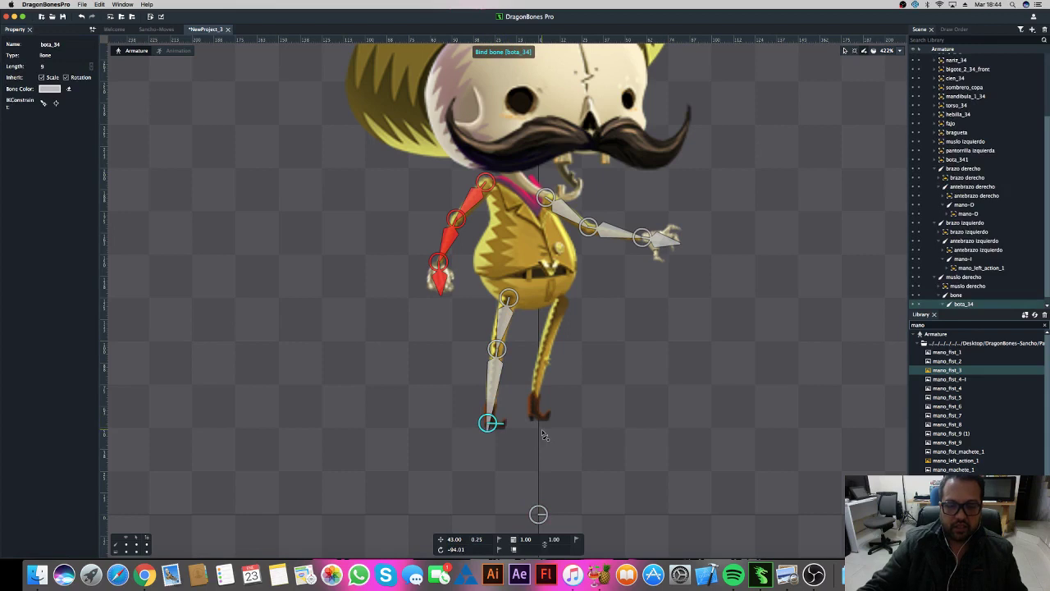
scroll(544, 435, "up", 1)
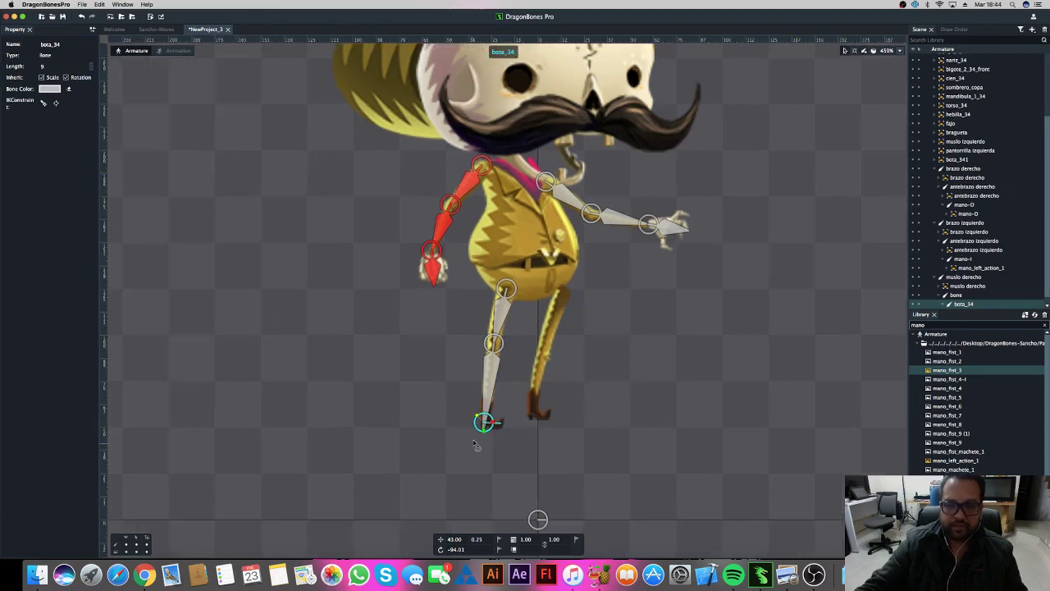
mouse_move(497, 427)
left_mouse_down()
mouse_move(493, 460)
mouse_move(594, 423)
left_mouse_up()
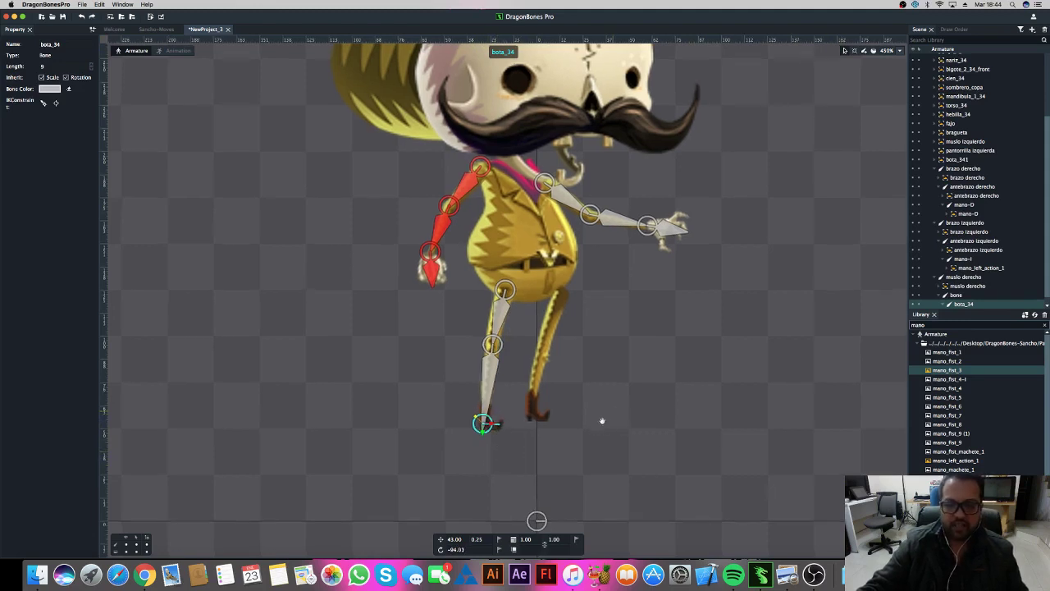
Step: Draw a new thigh bone down the left leg from the muslo izquierdo image
scroll(595, 423, "right", 2)
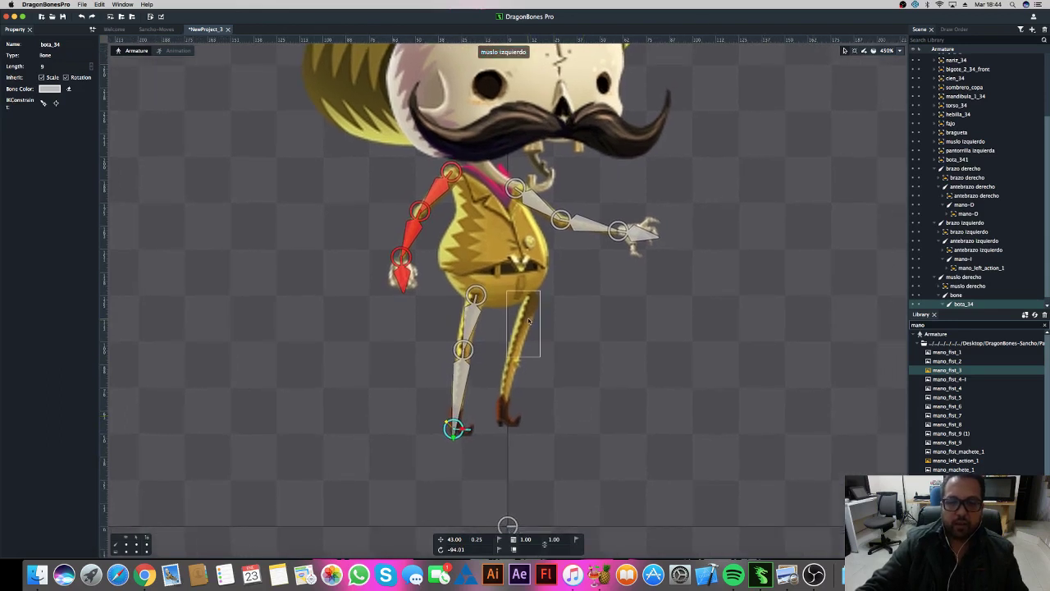
left_click(529, 321)
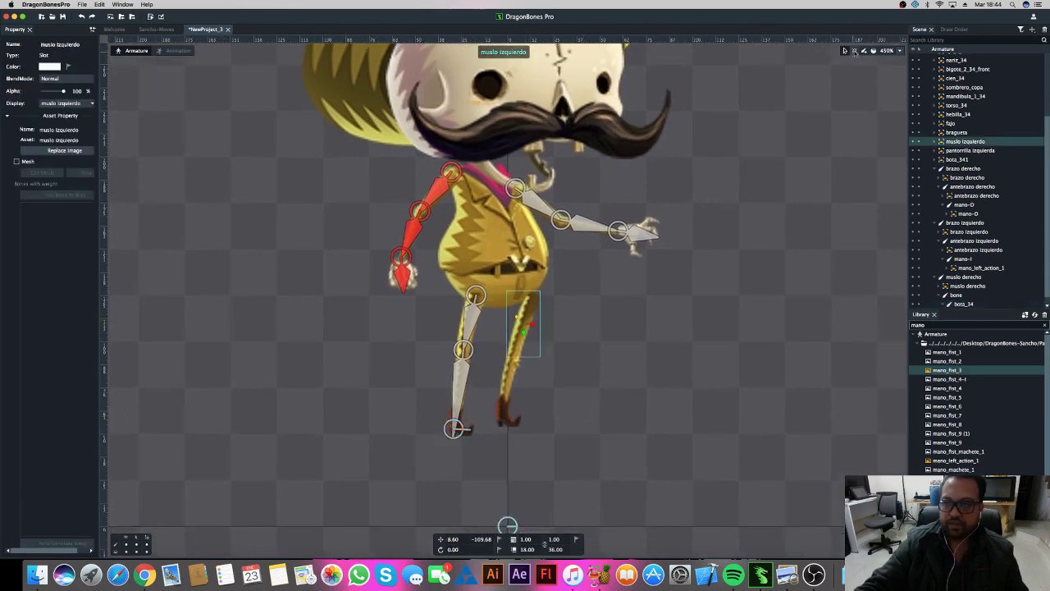
left_click(561, 339)
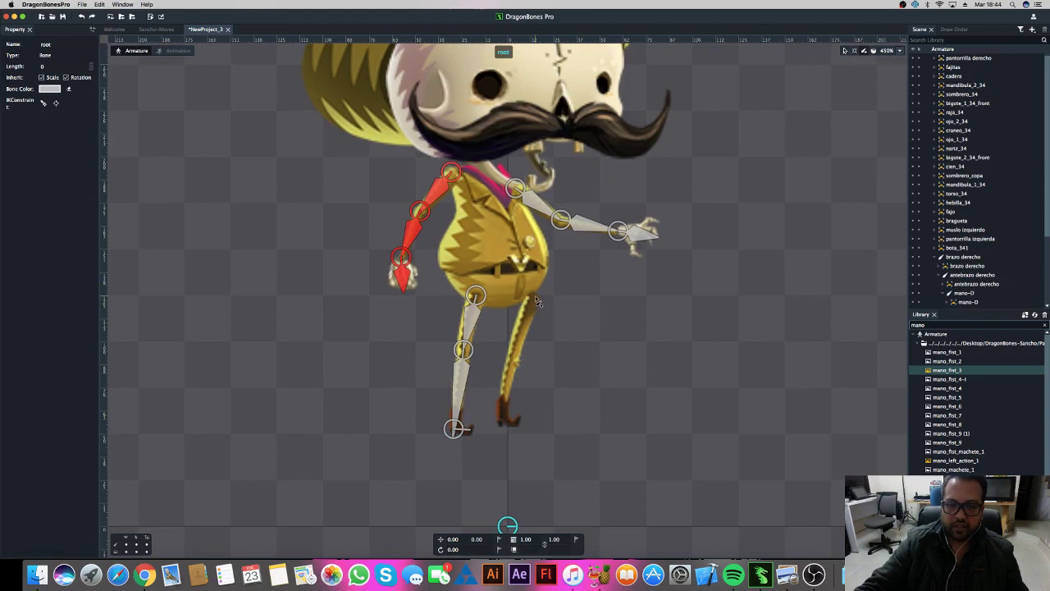
left_click_drag(534, 297, 516, 361)
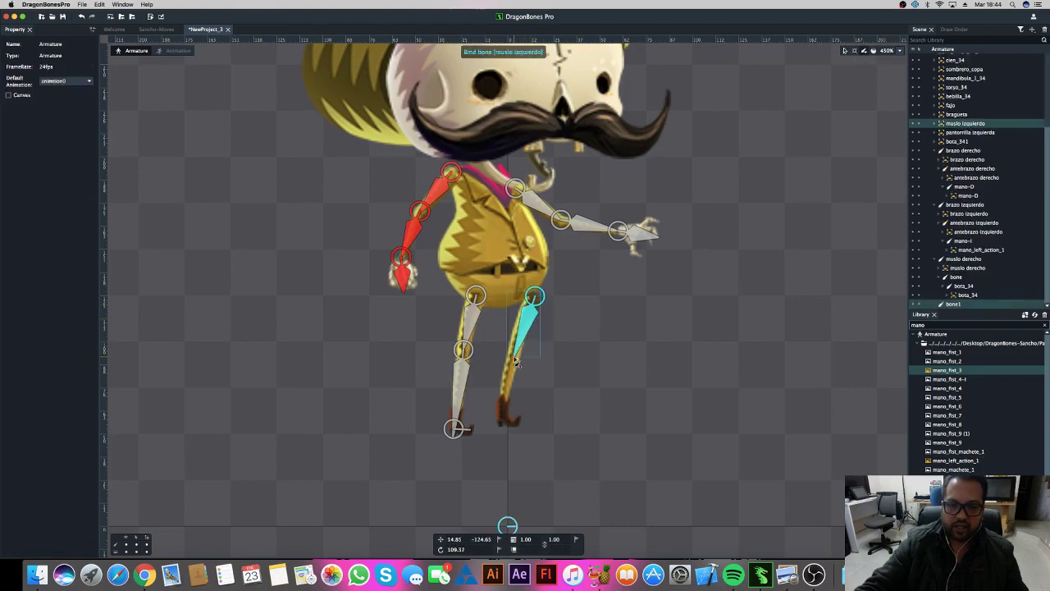
Step: Draw the left lower-leg bone and add the bota_341 boot bone at the left foot
left_click_drag(514, 359, 503, 426)
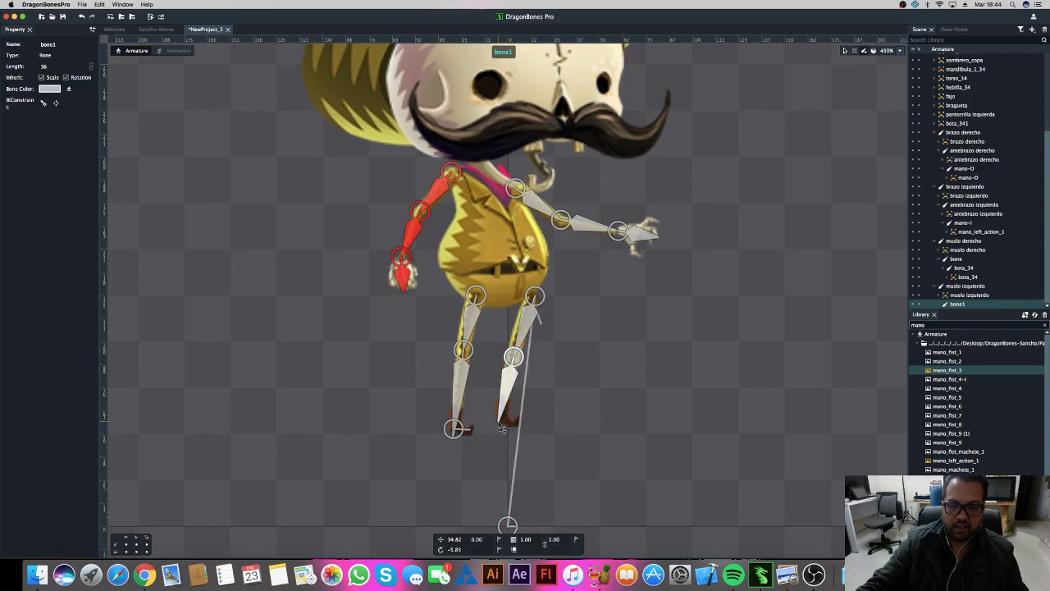
left_click(522, 428)
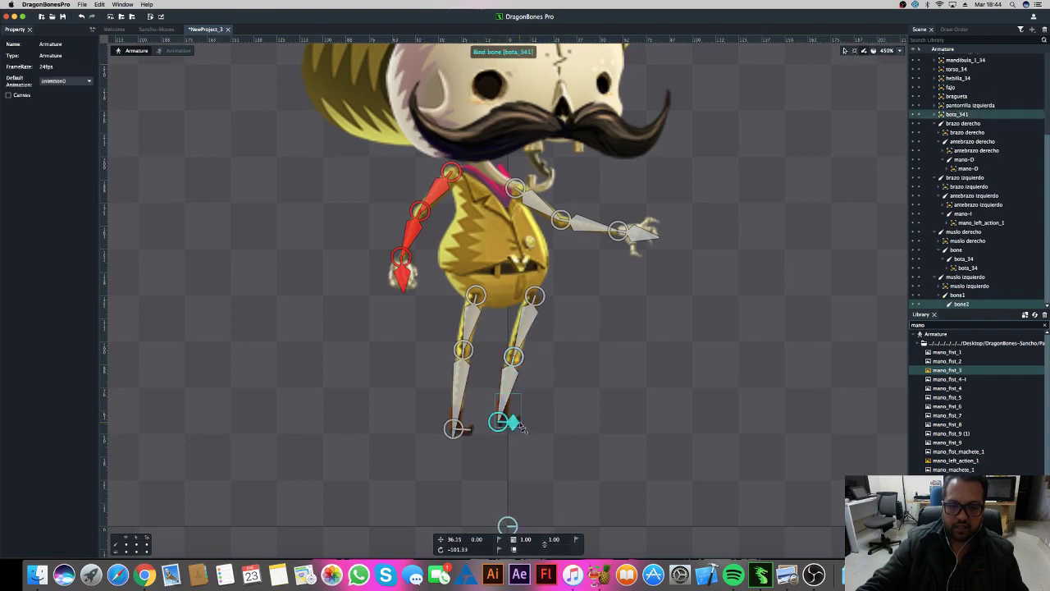
left_click(524, 427)
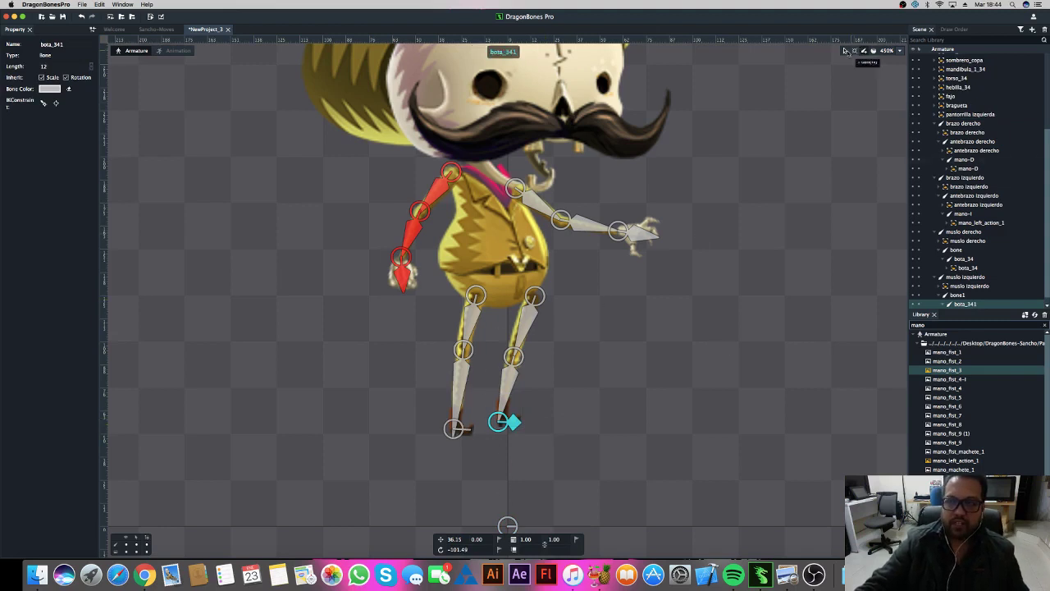
Step: Swing the right lower-leg bone outward to test it
scroll(694, 284, "up", 3)
scroll(675, 300, "up", 2)
scroll(627, 318, "down", 2)
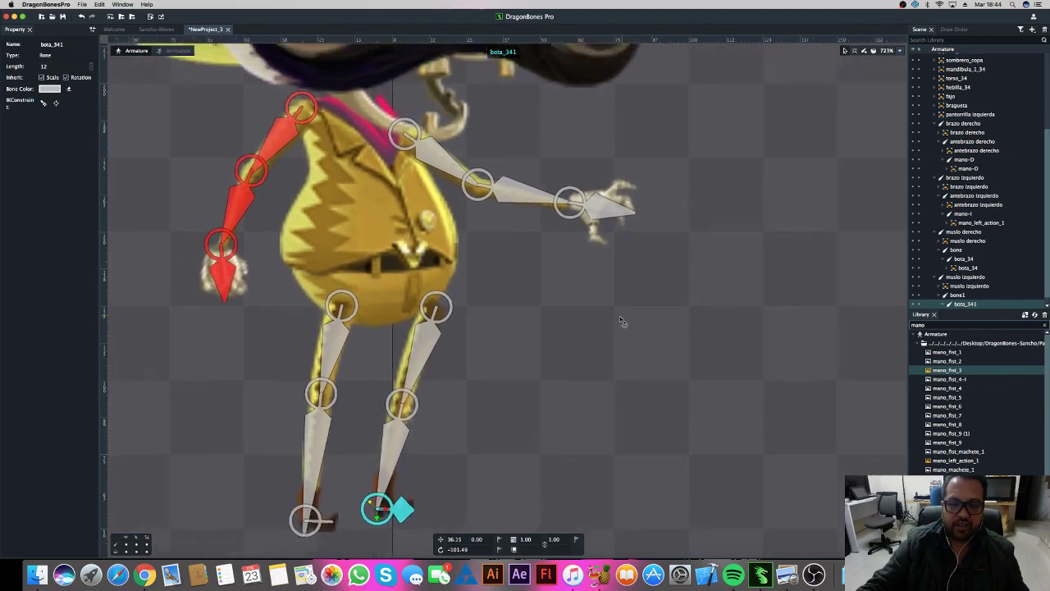
scroll(640, 312, "down", 1)
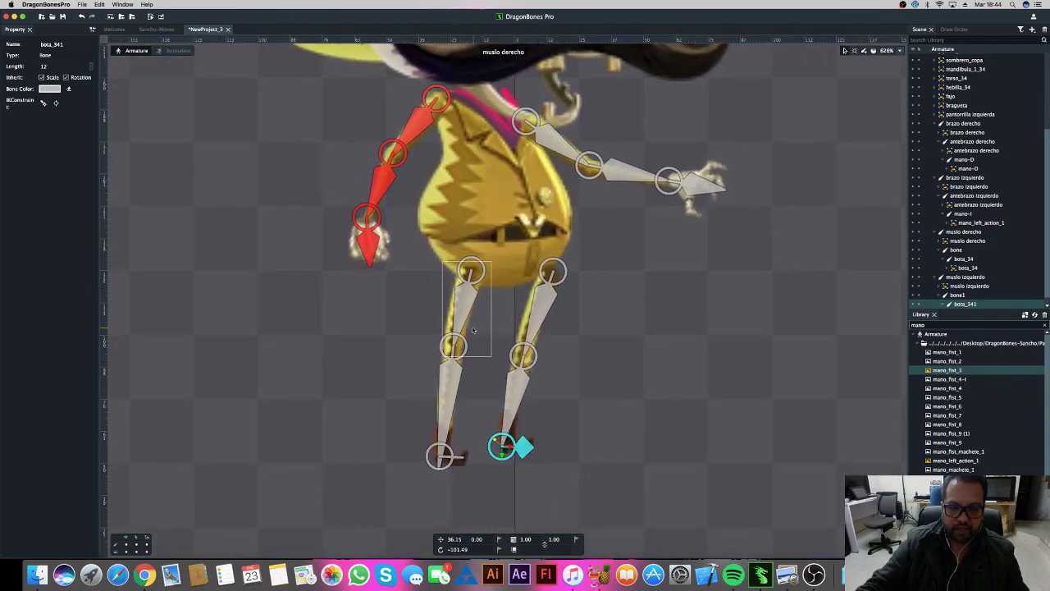
left_click(448, 382)
mouse_move(354, 461)
left_mouse_down()
mouse_move(320, 390)
mouse_move(298, 287)
mouse_move(347, 398)
mouse_move(293, 290)
mouse_move(336, 394)
mouse_move(290, 329)
mouse_move(292, 321)
mouse_move(337, 413)
mouse_move(283, 330)
left_mouse_up()
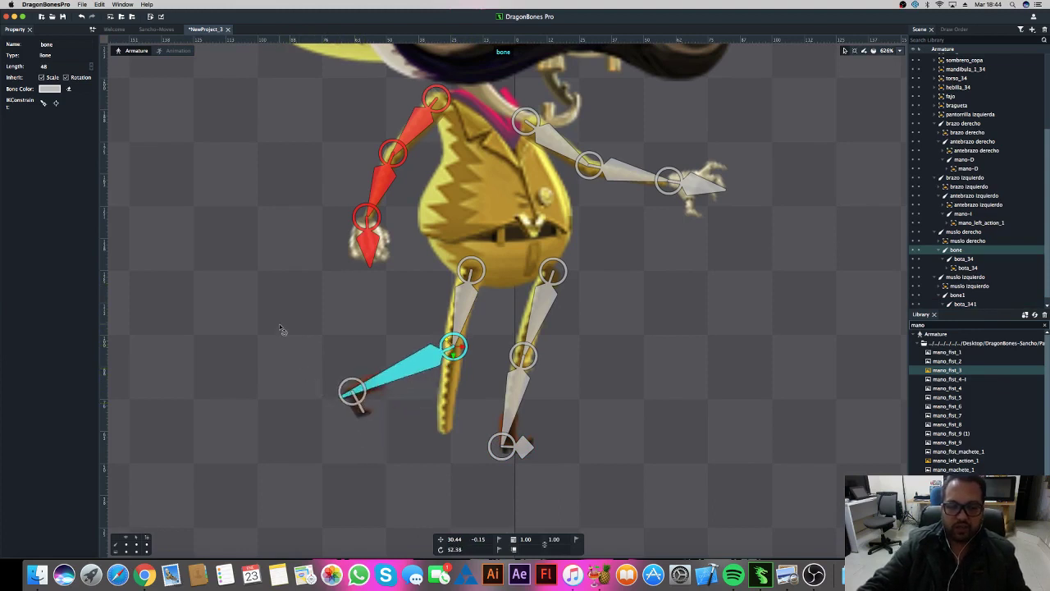
Step: Undo the right lower-leg swing and reselect the lower-leg bone named bone
left_click(446, 399)
key("super+z")
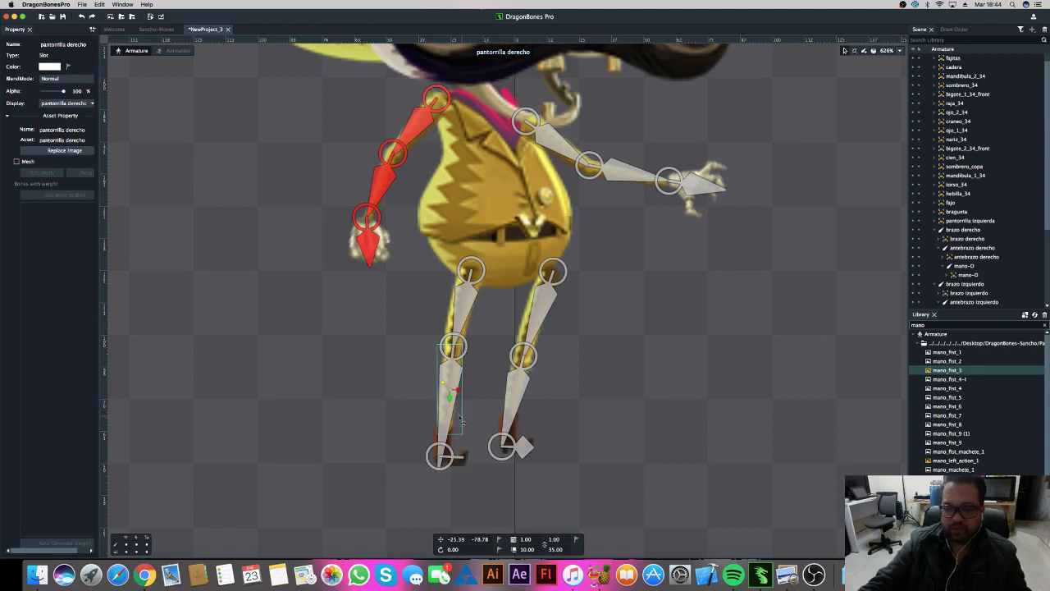
left_click(454, 381)
left_click(454, 382)
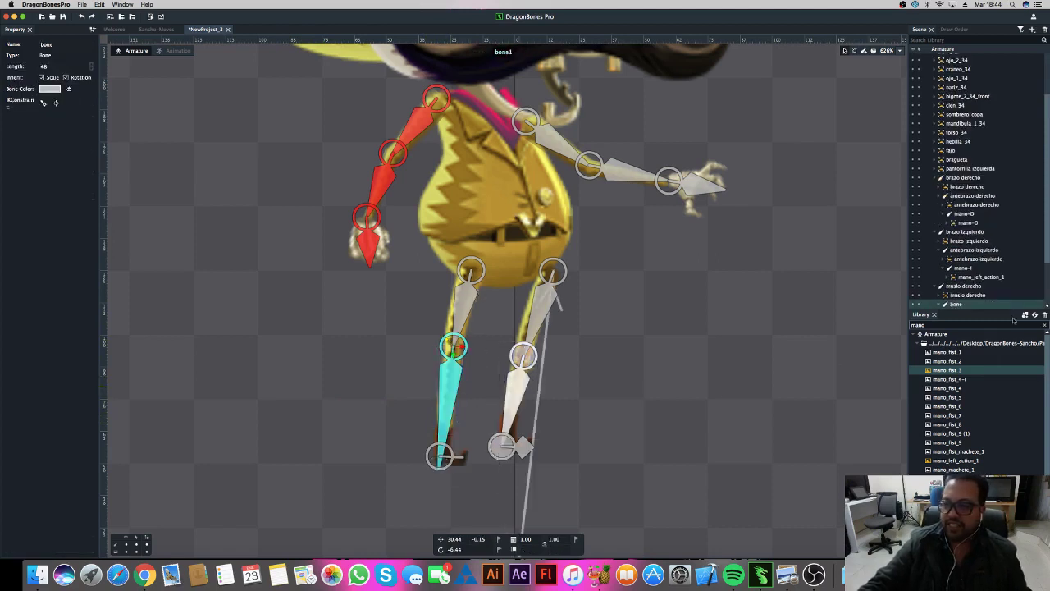
scroll(968, 246, "down", 2)
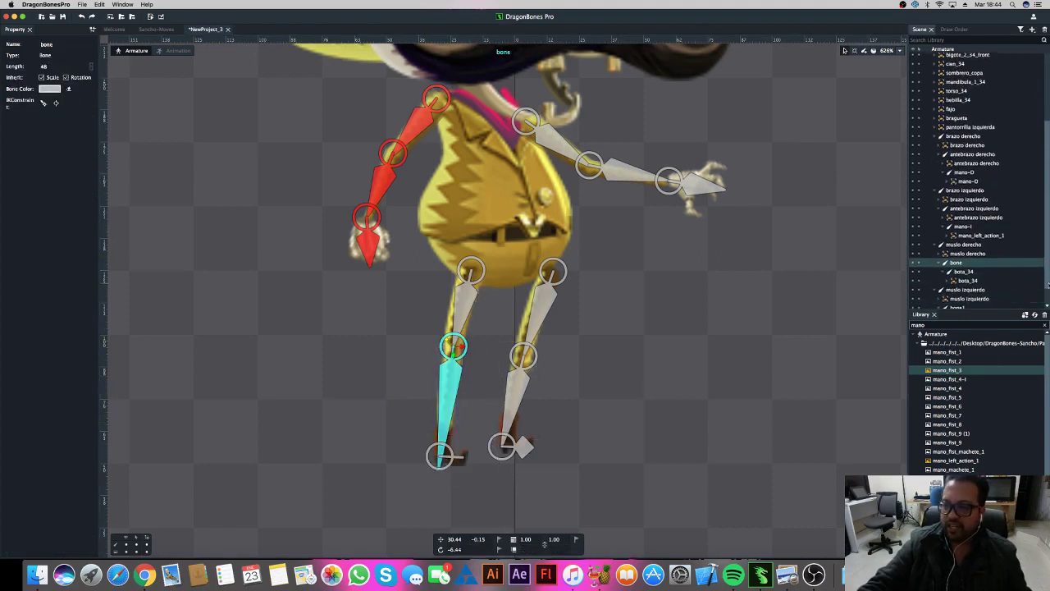
scroll(968, 246, "down", 2)
scroll(969, 246, "down", 1)
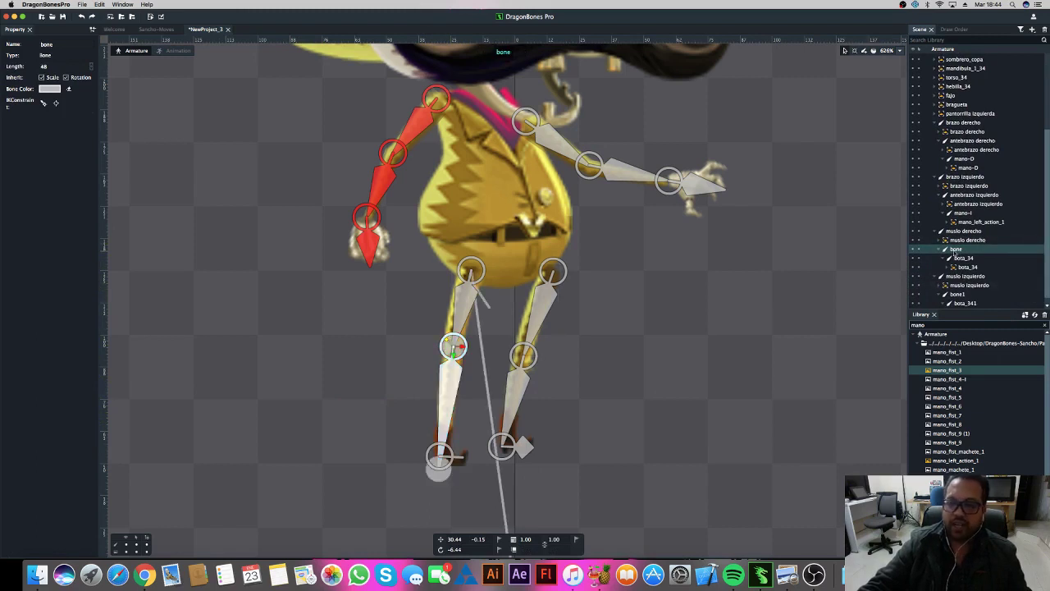
Step: Rename the Scene tree entry 'bone' to pantorrilla-D
double_click(956, 250)
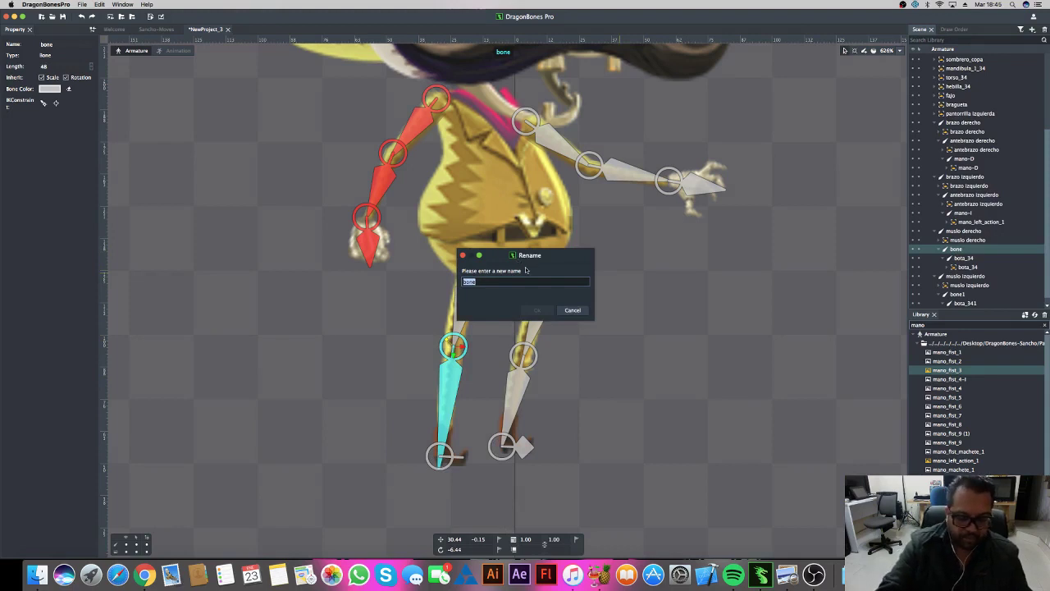
type("pantorrilla-D")
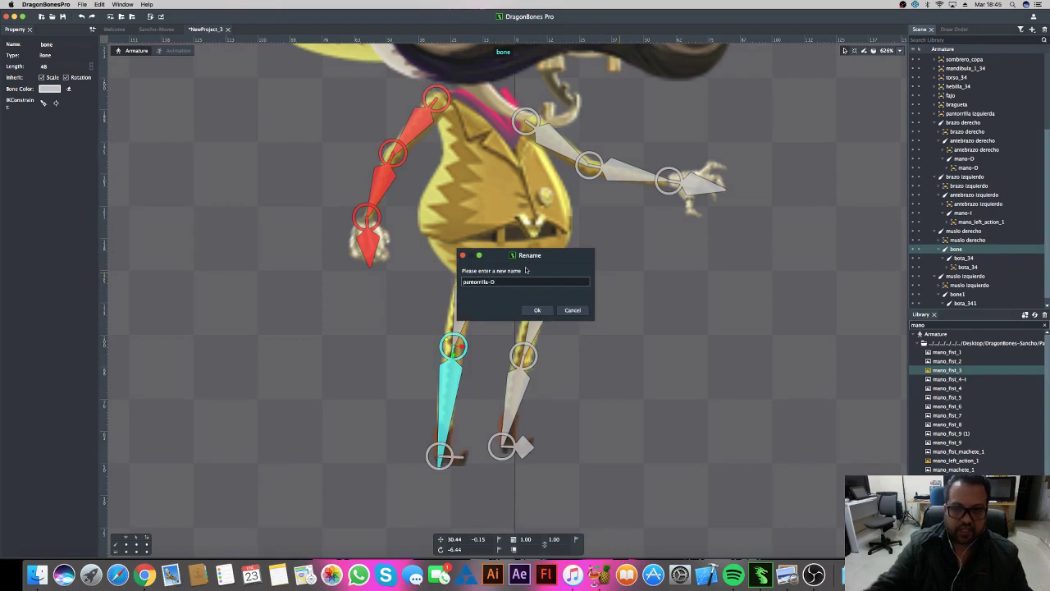
left_click(537, 311)
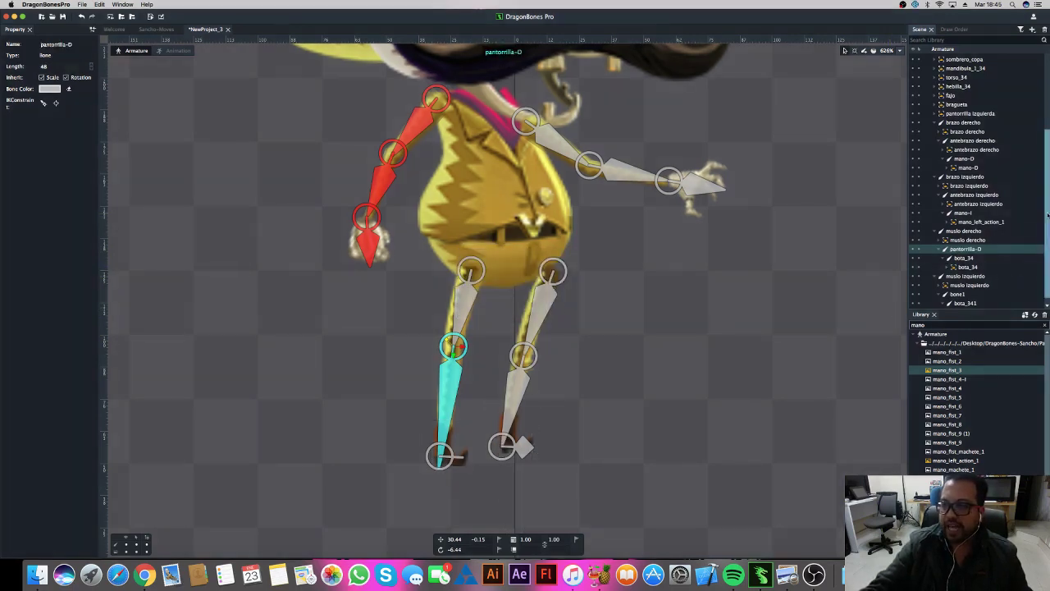
left_click(441, 416)
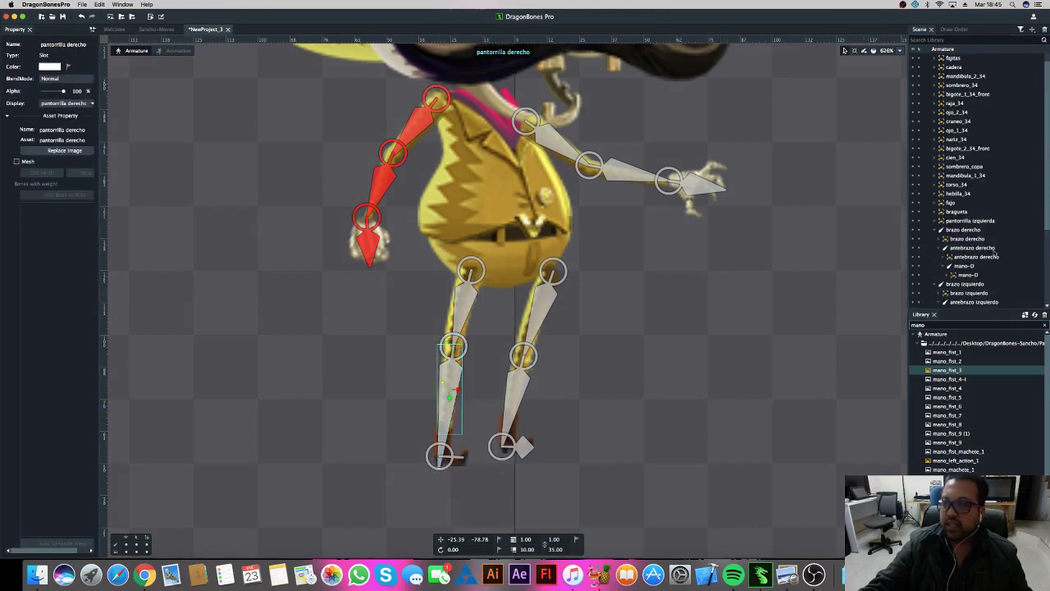
Step: Drag the pantorrilla derecho slot under the pantorrilla-D bone in the Scene tree
scroll(1047, 232, "down", 1)
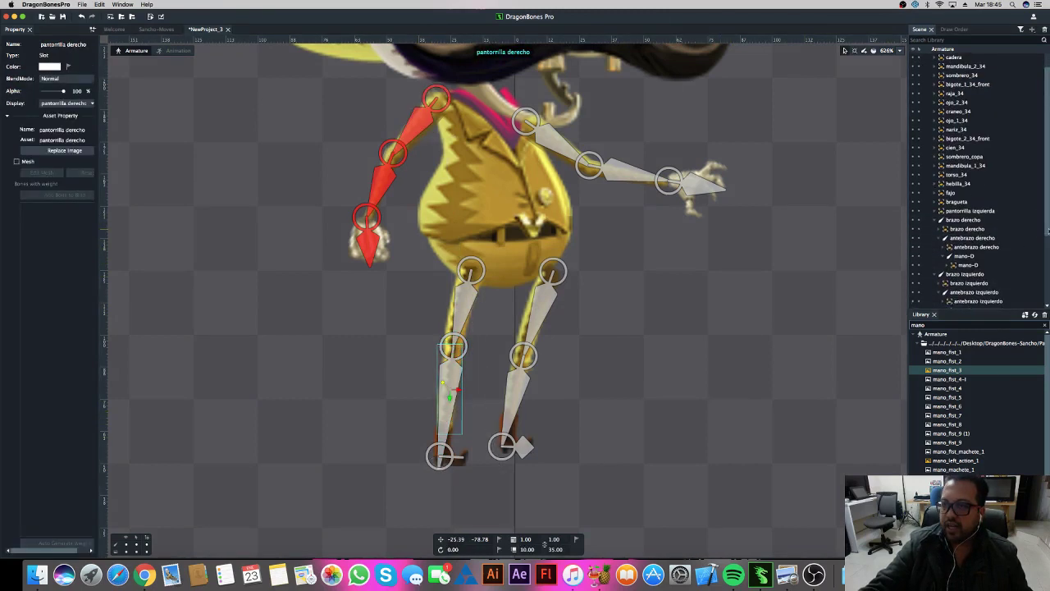
scroll(1047, 232, "up", 5)
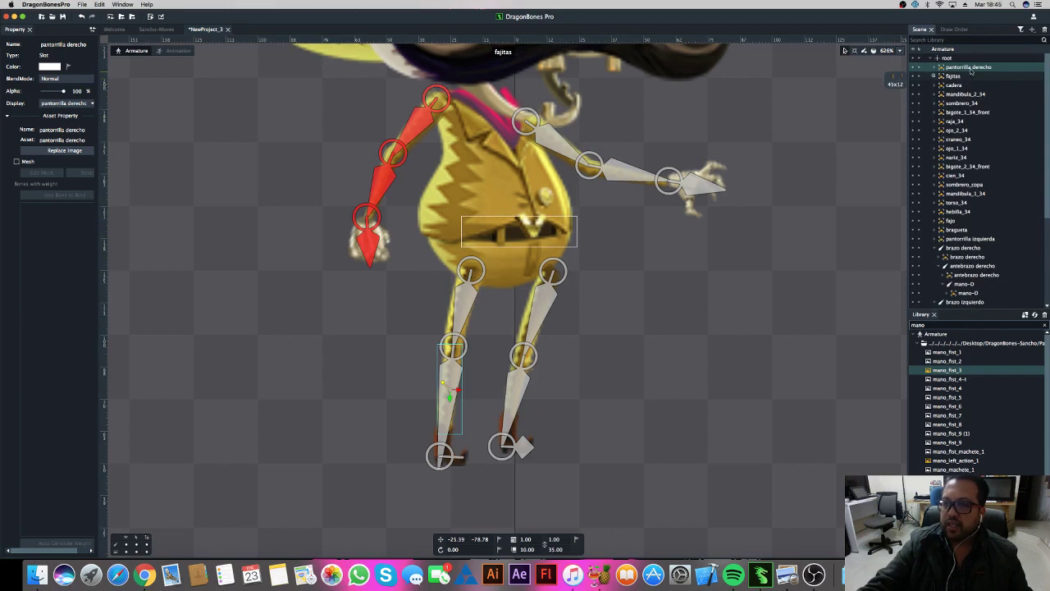
left_click_drag(972, 71, 976, 306)
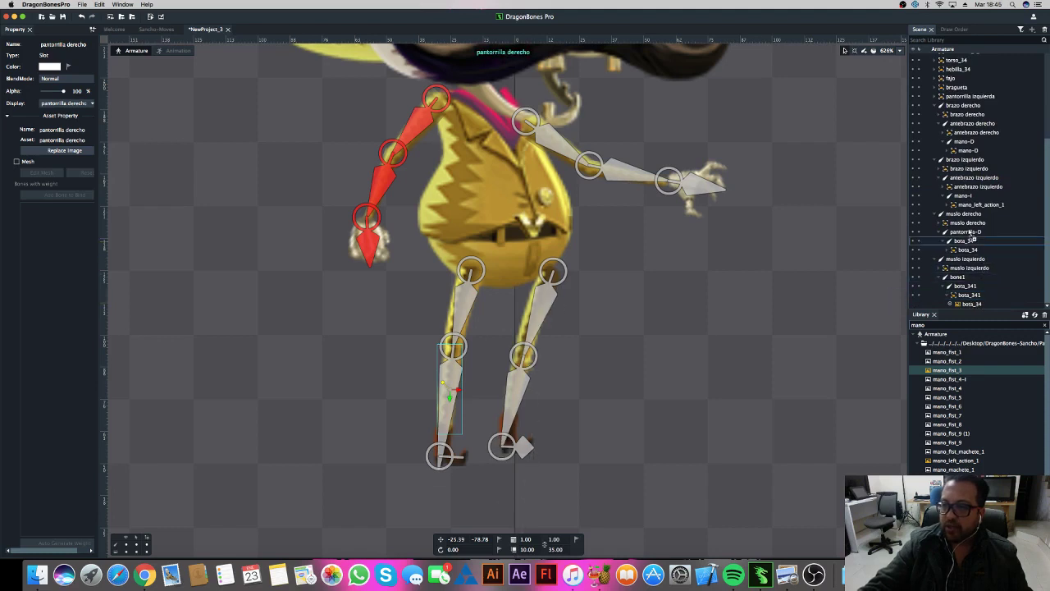
left_click_drag(962, 233, 959, 233)
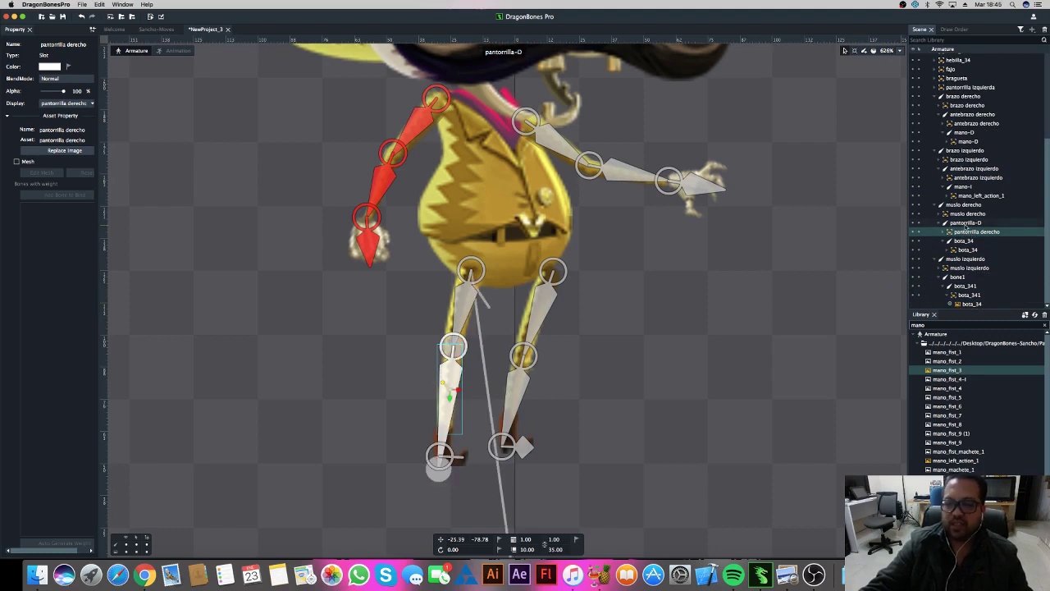
left_click(965, 224)
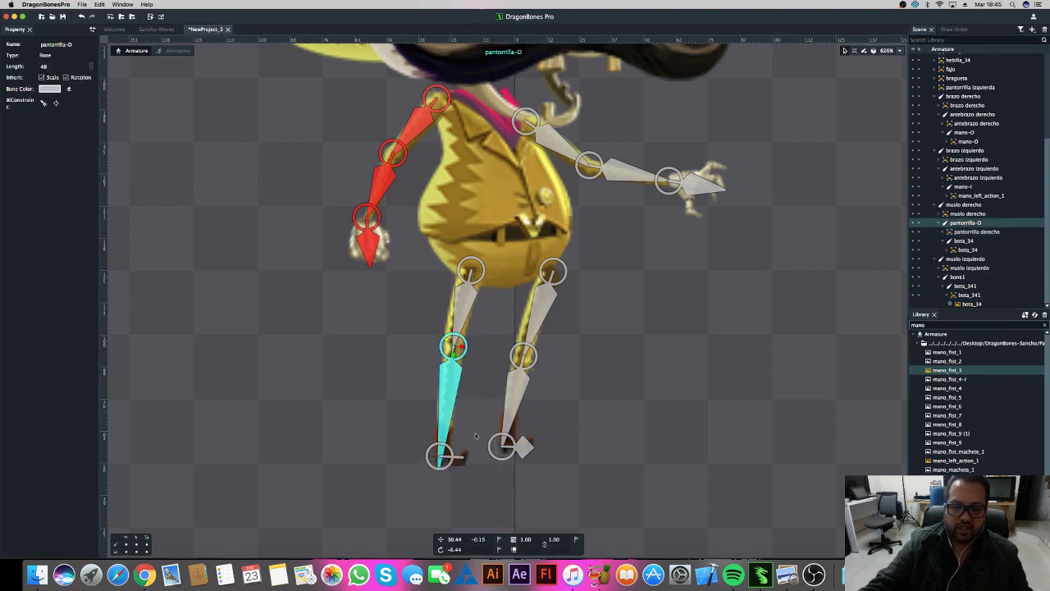
left_click_drag(361, 395, 315, 289)
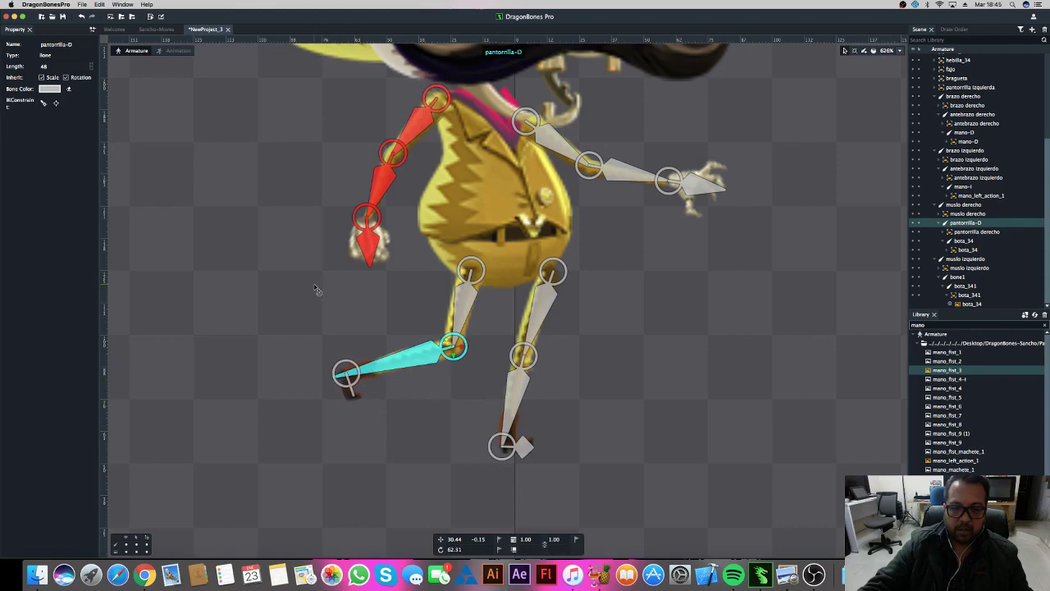
scroll(399, 388, "up", 2)
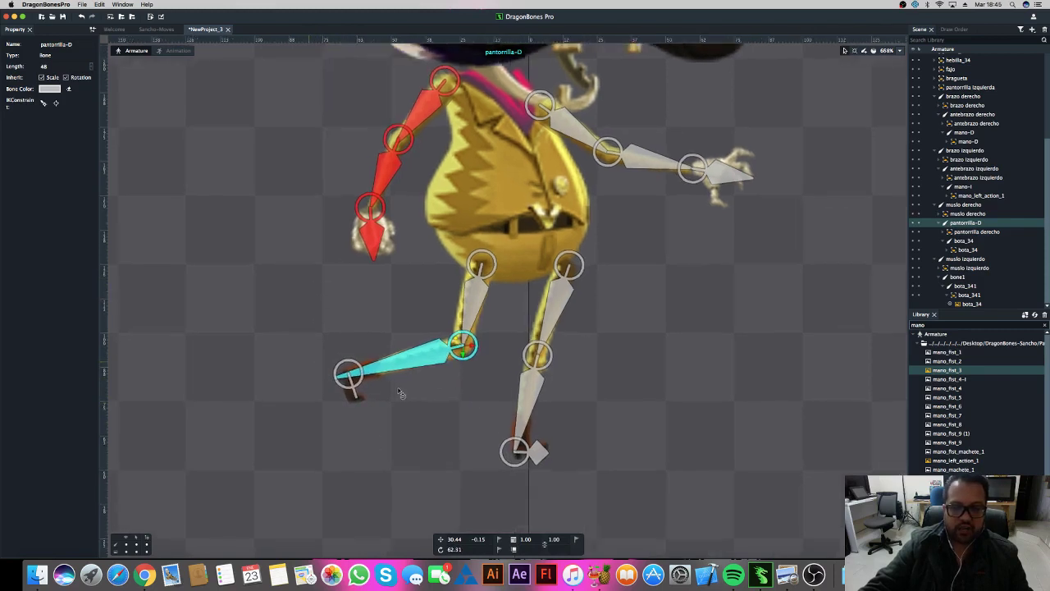
scroll(508, 376, "up", 3)
scroll(508, 376, "up", 1)
key("ctrl+z")
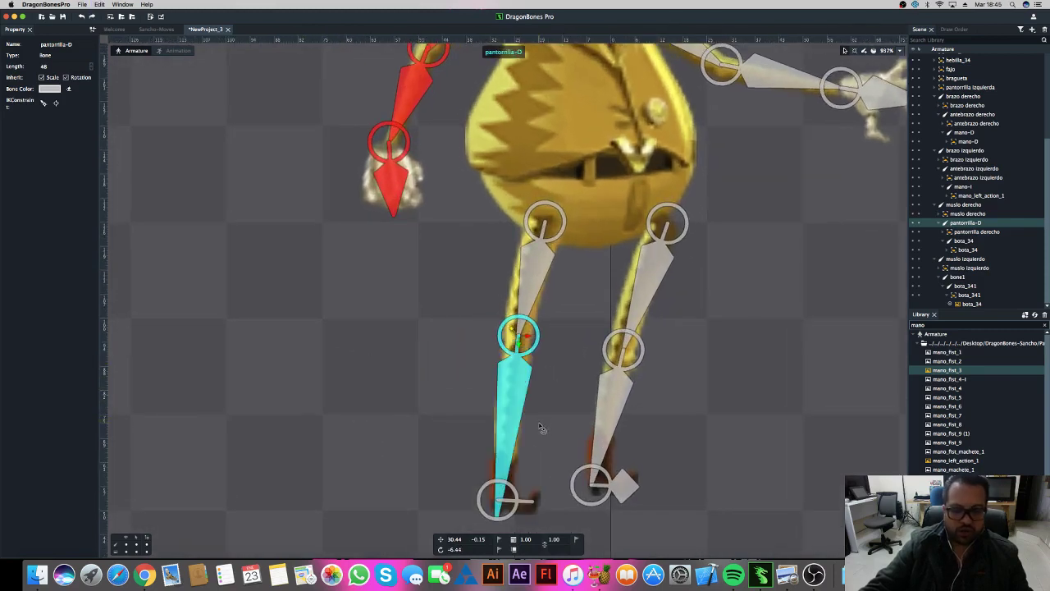
left_click(530, 363)
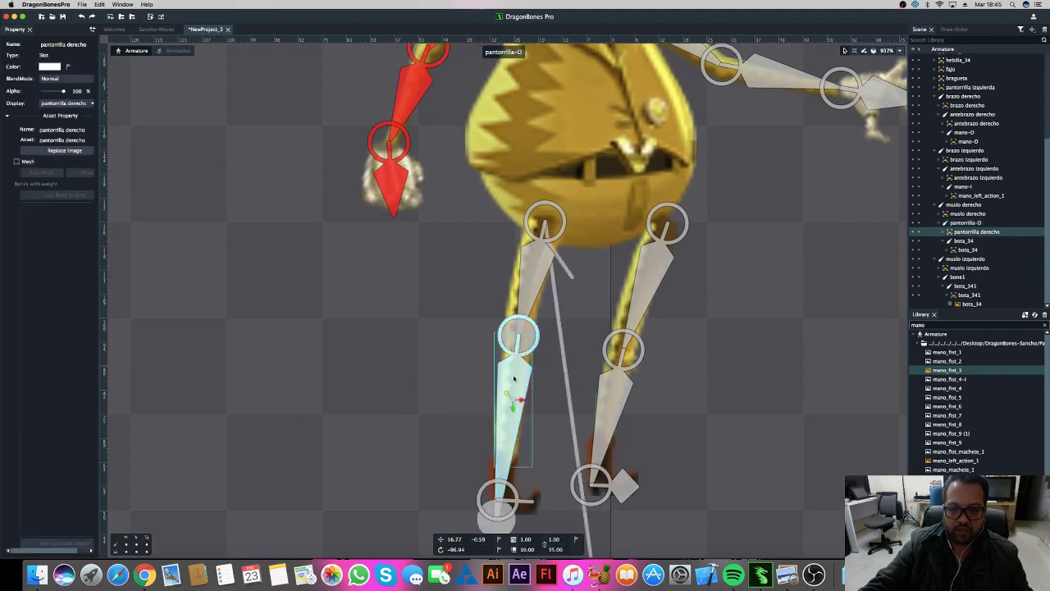
left_click(483, 423)
left_click_drag(427, 438, 275, 246)
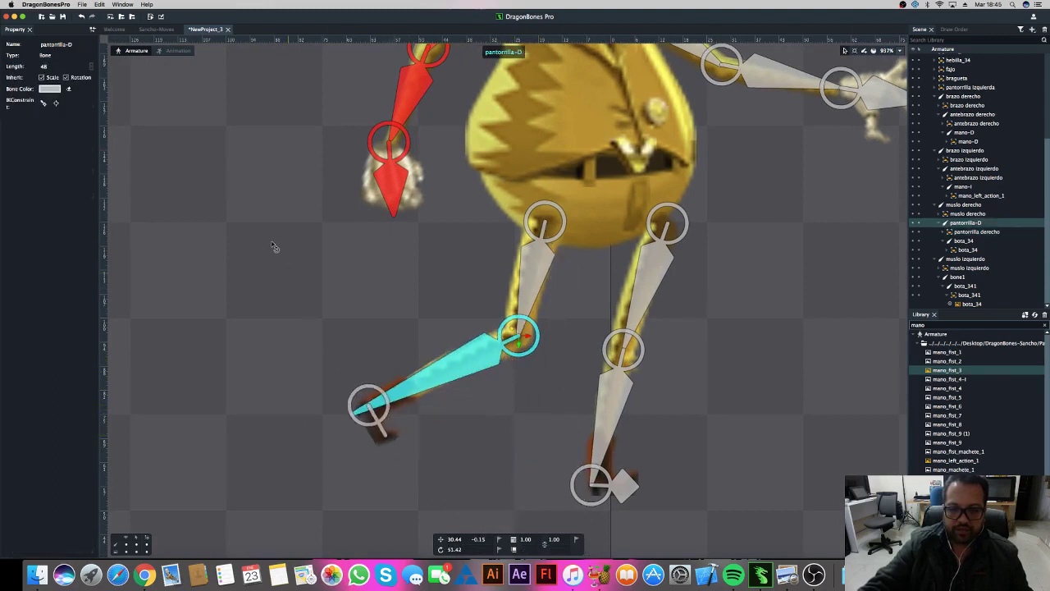
key("ctrl+z")
scroll(617, 421, "down", 1)
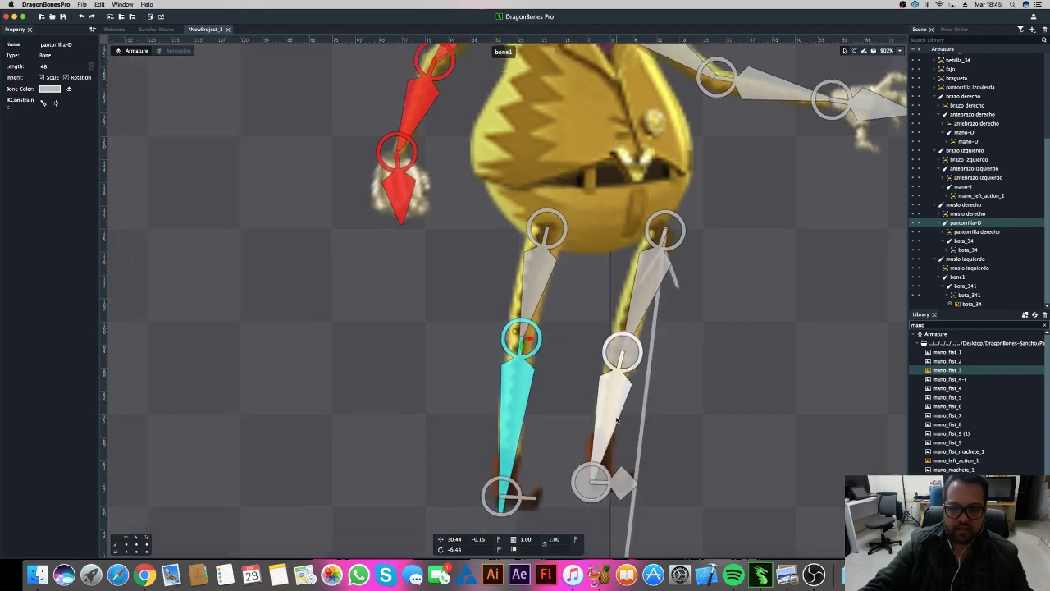
scroll(617, 420, "down", 3)
scroll(648, 423, "down", 2)
scroll(684, 428, "down", 2)
scroll(686, 428, "down", 2)
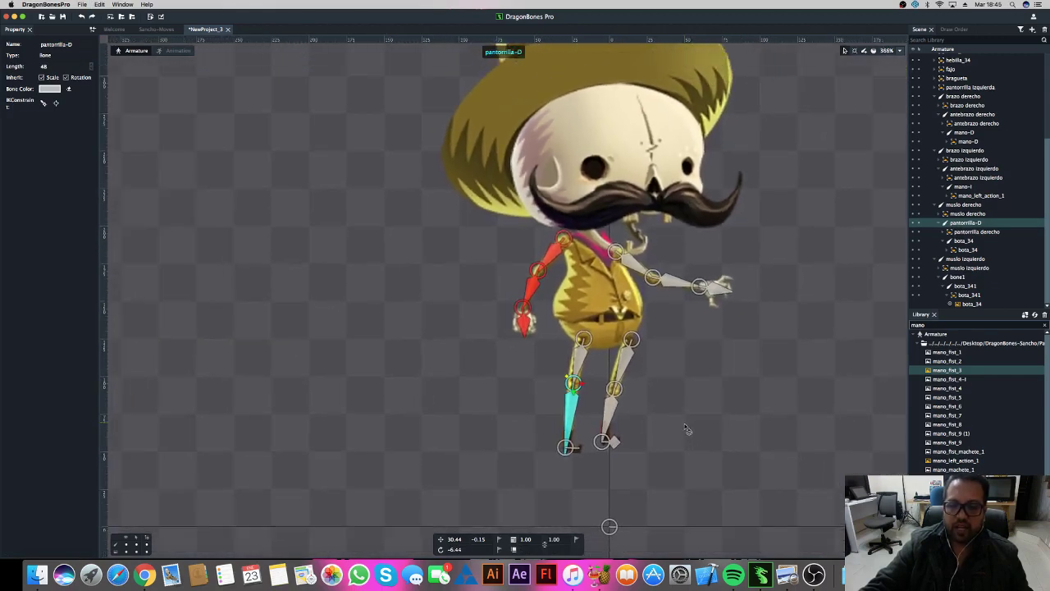
scroll(694, 422, "down", 5)
scroll(702, 419, "down", 10)
scroll(704, 419, "down", 2)
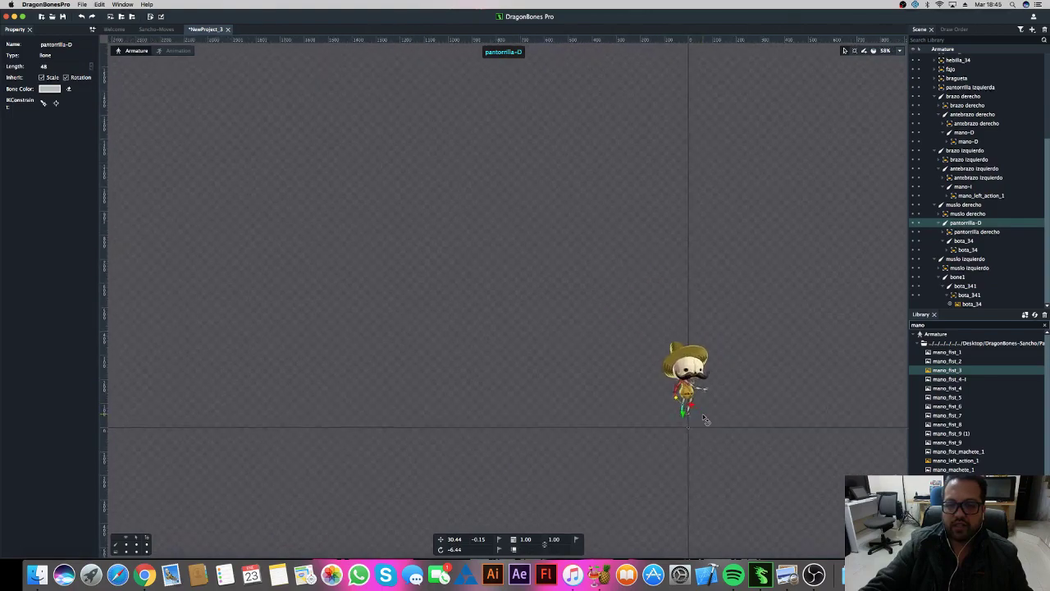
scroll(704, 419, "up", 2)
scroll(714, 418, "up", 1)
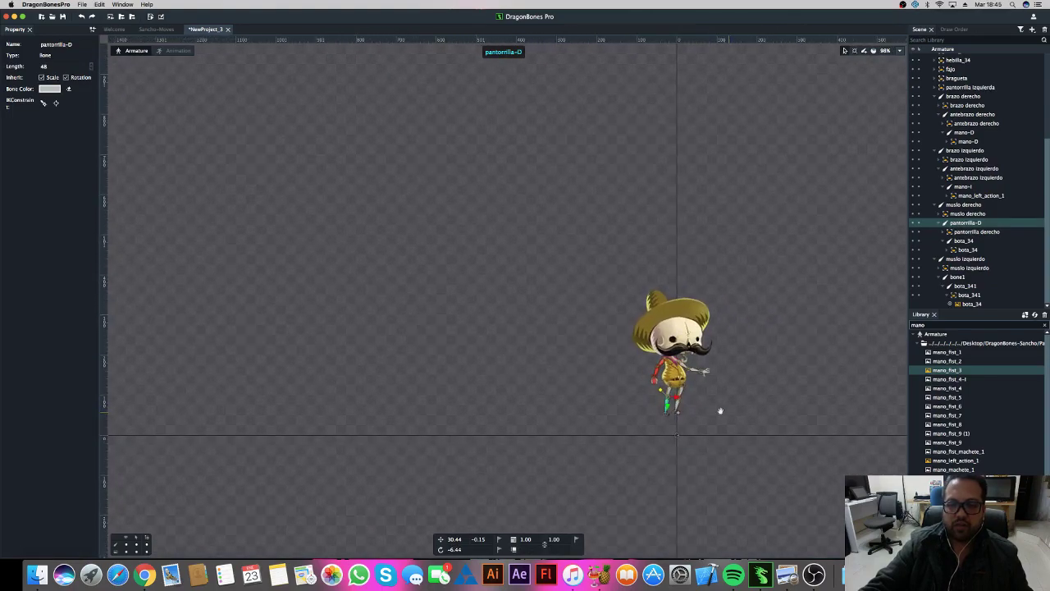
left_click_drag(720, 410, 628, 396)
scroll(626, 397, "up", 1)
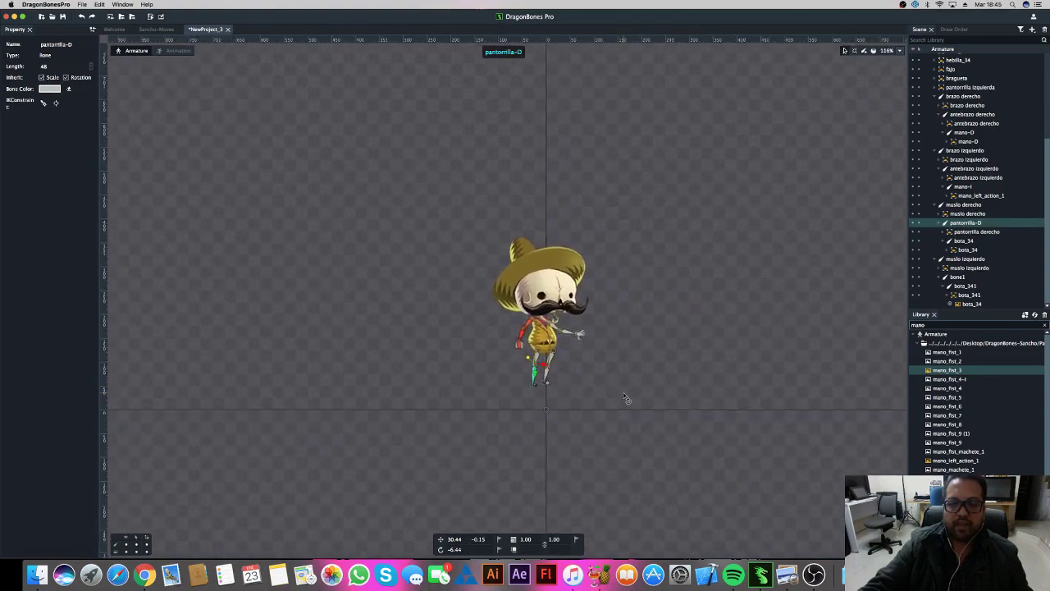
scroll(625, 398, "up", 1)
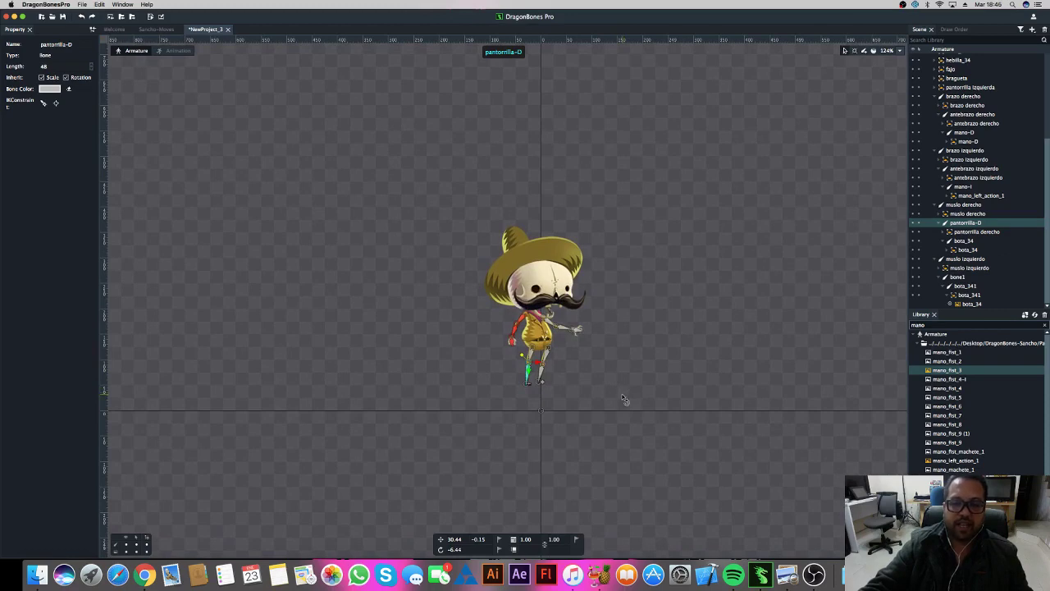
scroll(623, 399, "up", 2)
scroll(569, 370, "up", 2)
scroll(546, 362, "up", 2)
scroll(547, 362, "up", 2)
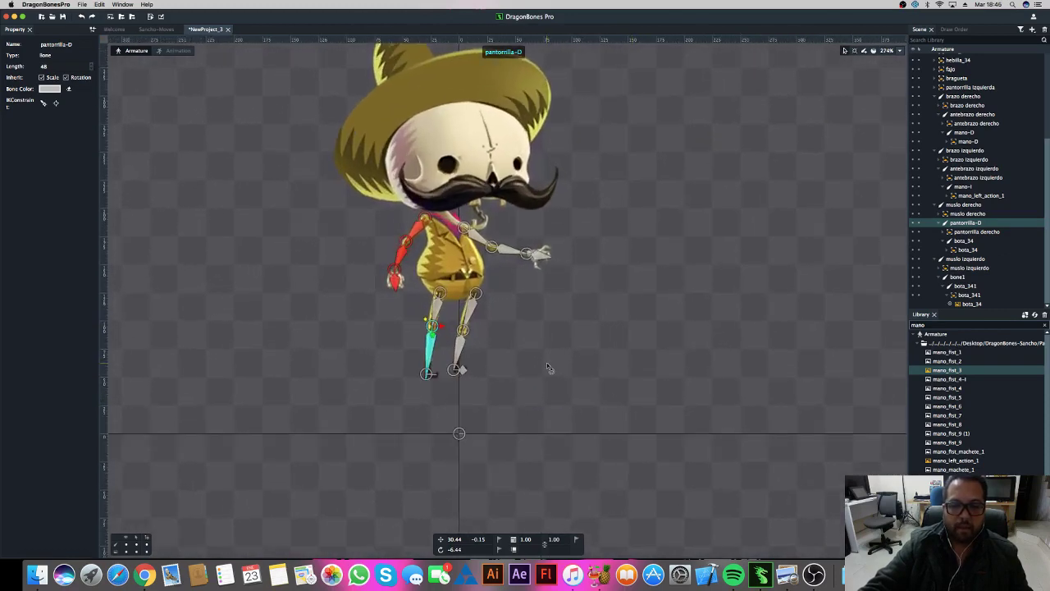
scroll(546, 362, "up", 1)
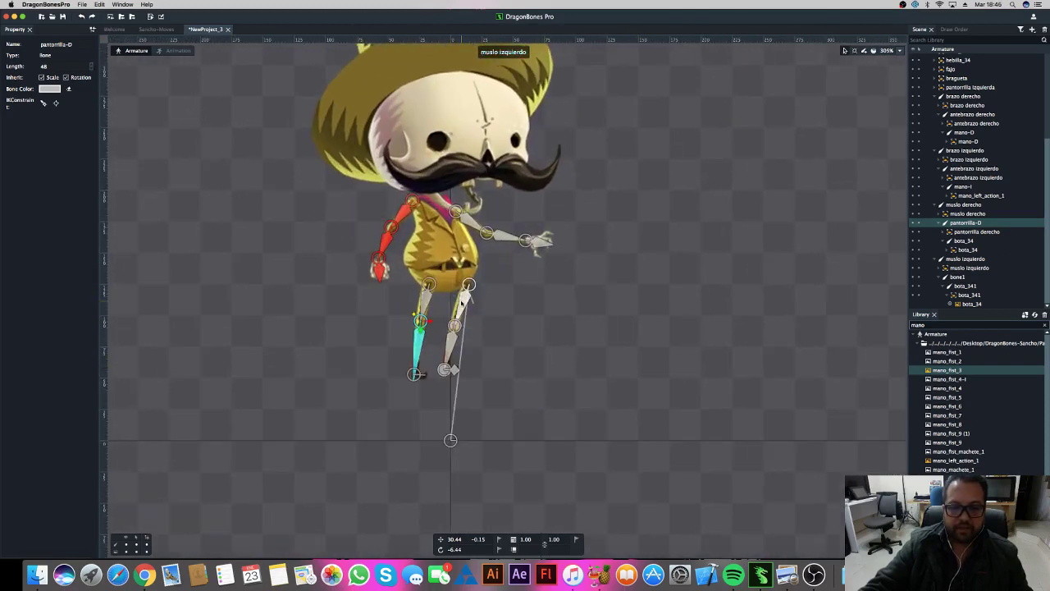
Step: Test-rotate bone1 to see what follows it, then undo the rotation
left_click(452, 348)
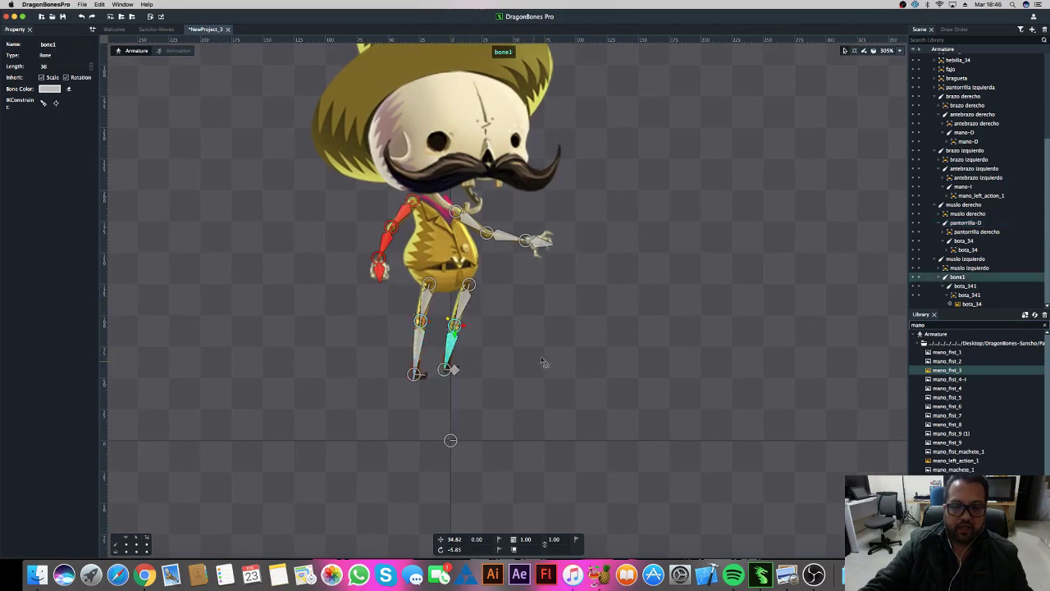
left_click_drag(541, 362, 577, 292)
key("ctrl+z")
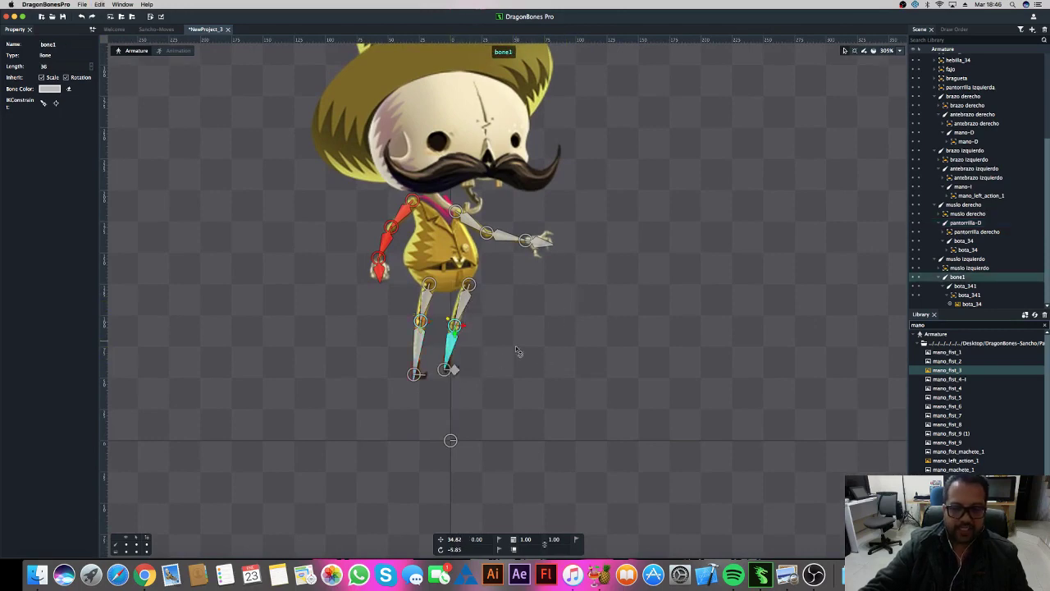
scroll(516, 351, "up", 3)
scroll(468, 364, "up", 2)
left_click(416, 357)
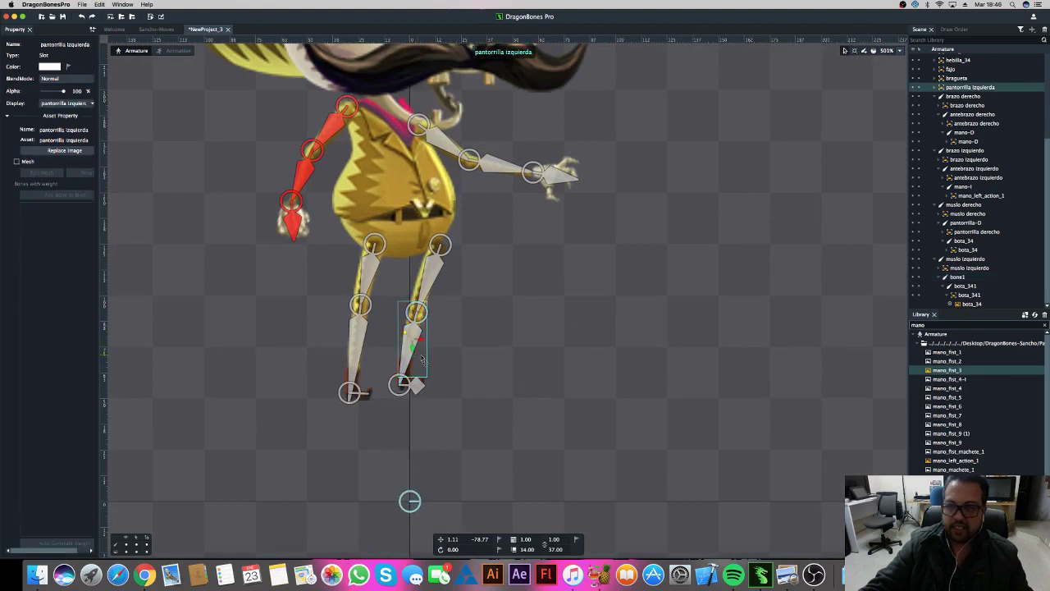
left_click(416, 353)
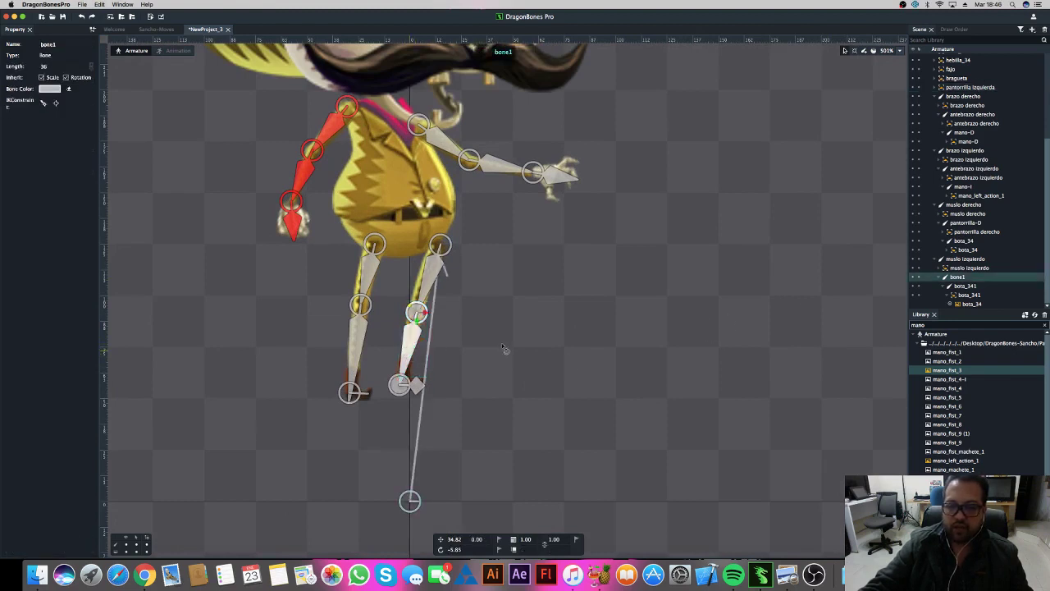
Step: Rename bone1 to pantorrilla-I in the Scene tree
double_click(957, 278)
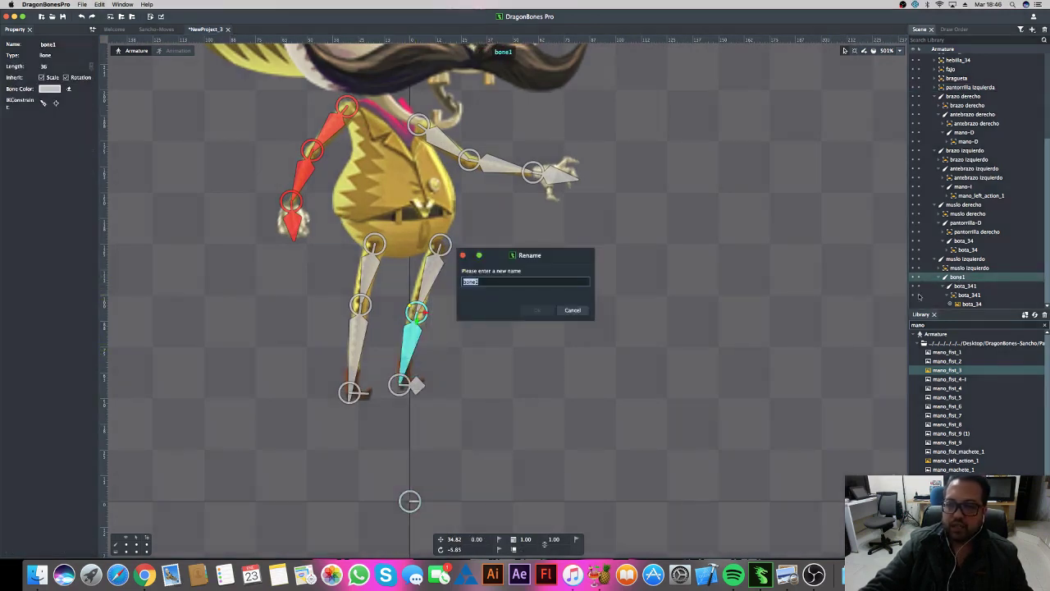
type("pan")
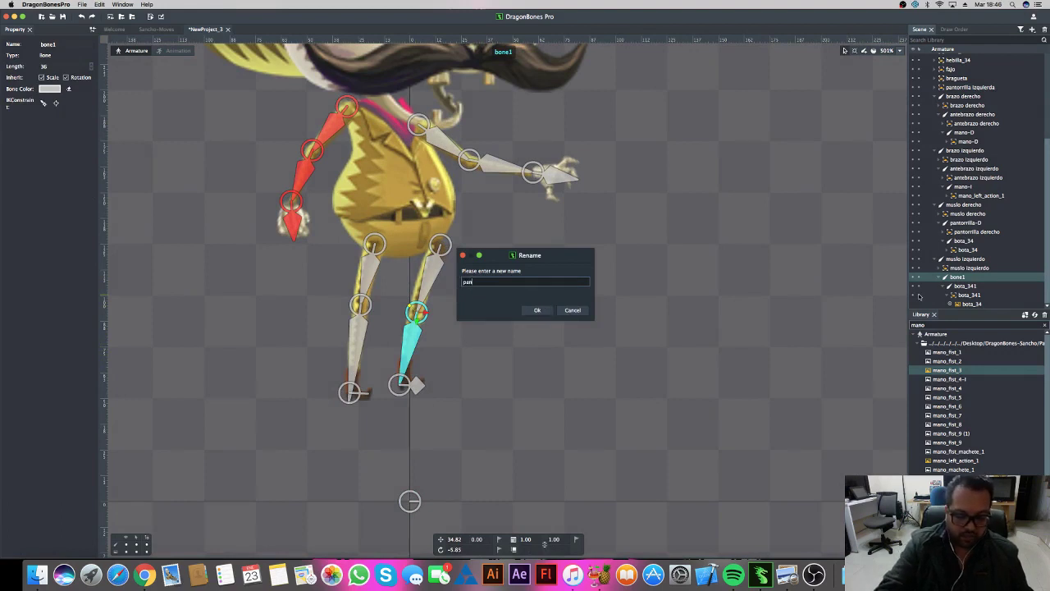
type("torrilla-")
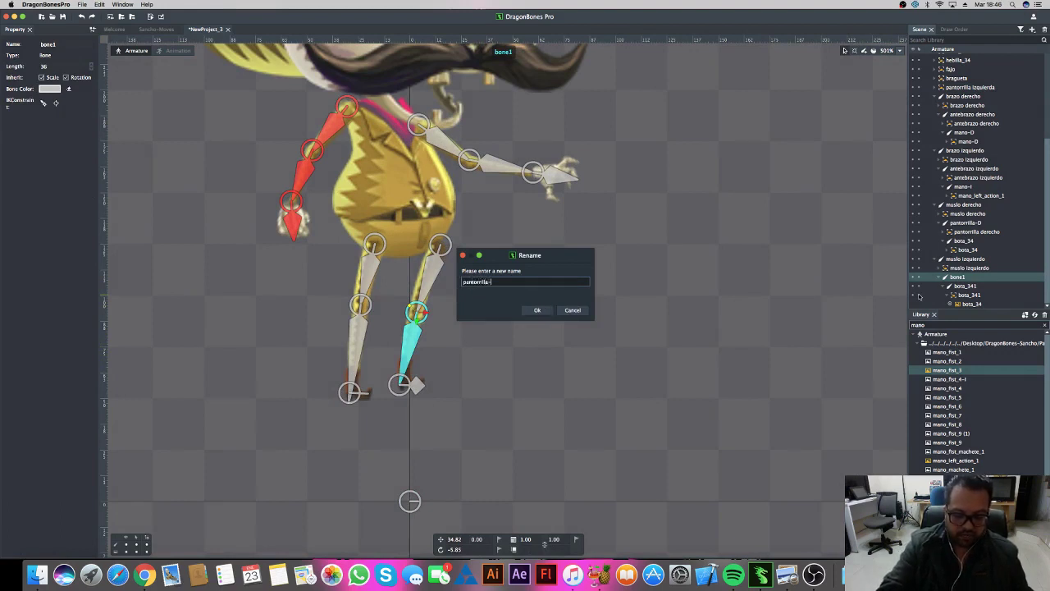
type("I")
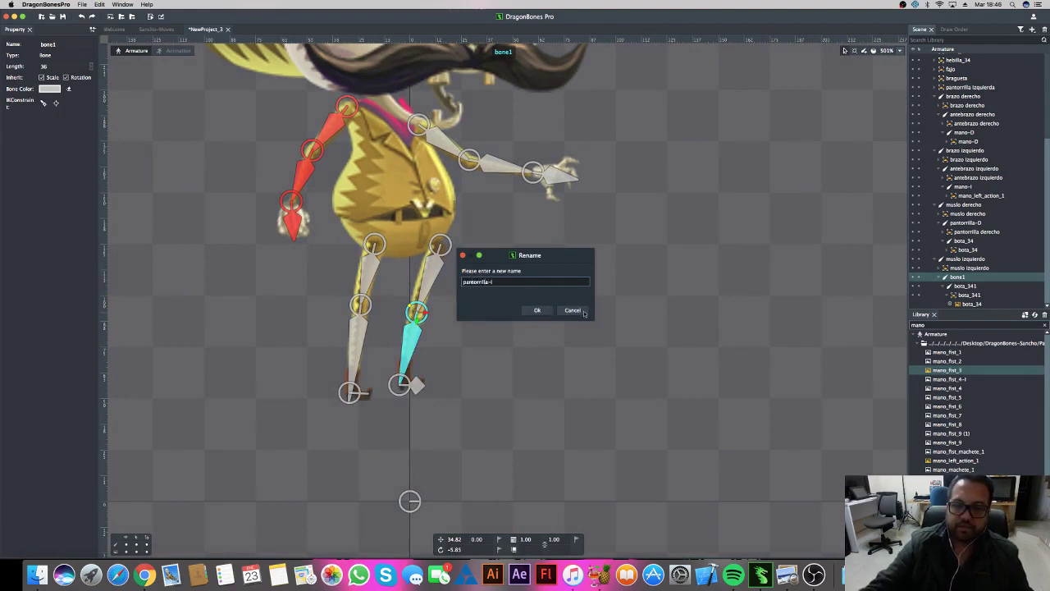
left_click(537, 310)
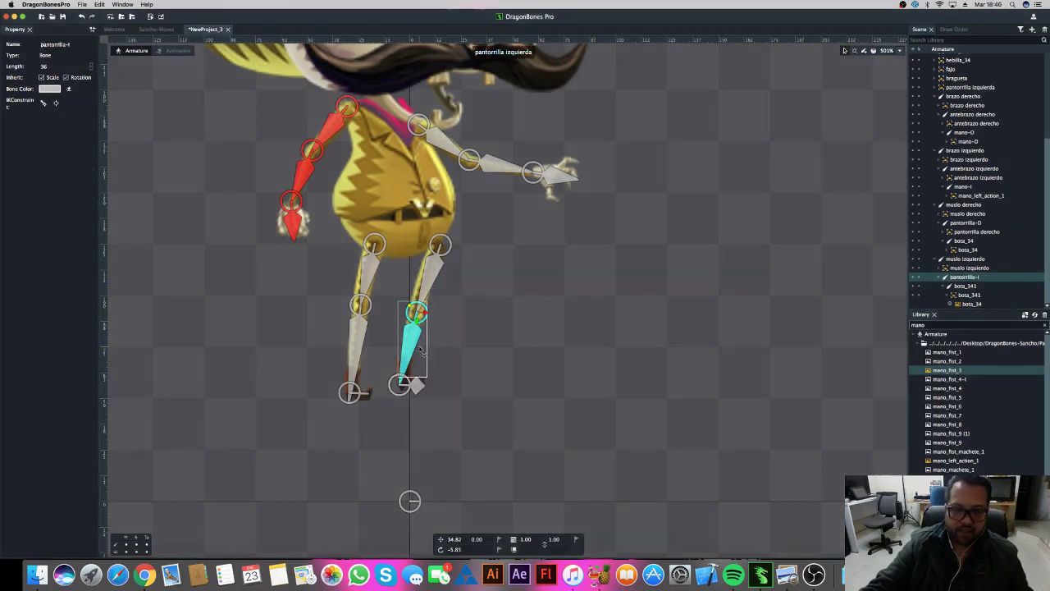
left_click(944, 87)
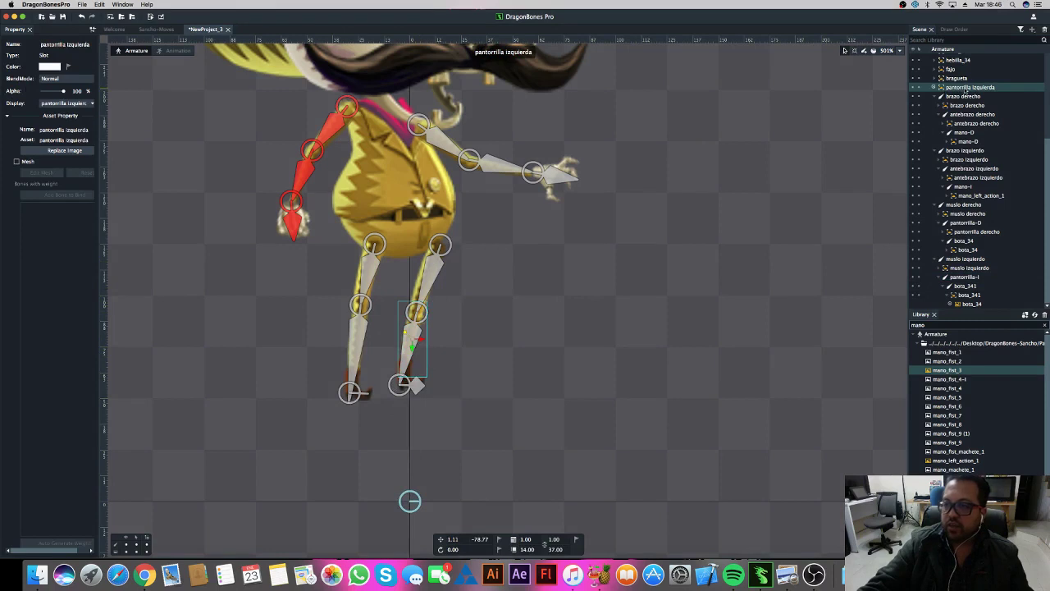
mouse_move(970, 87)
left_click_drag(944, 93, 965, 279)
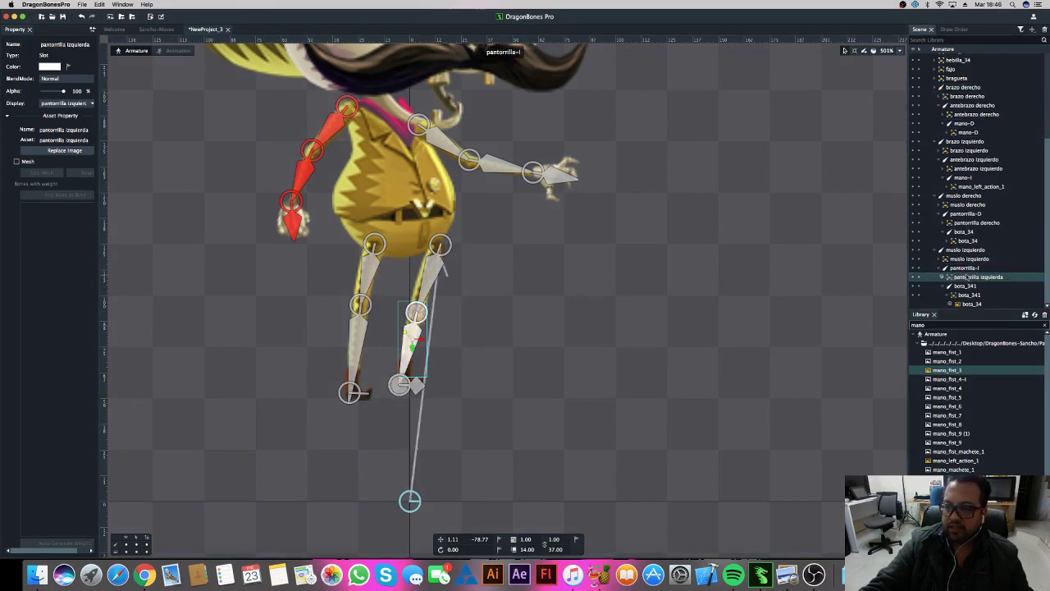
scroll(939, 271, "up", 2)
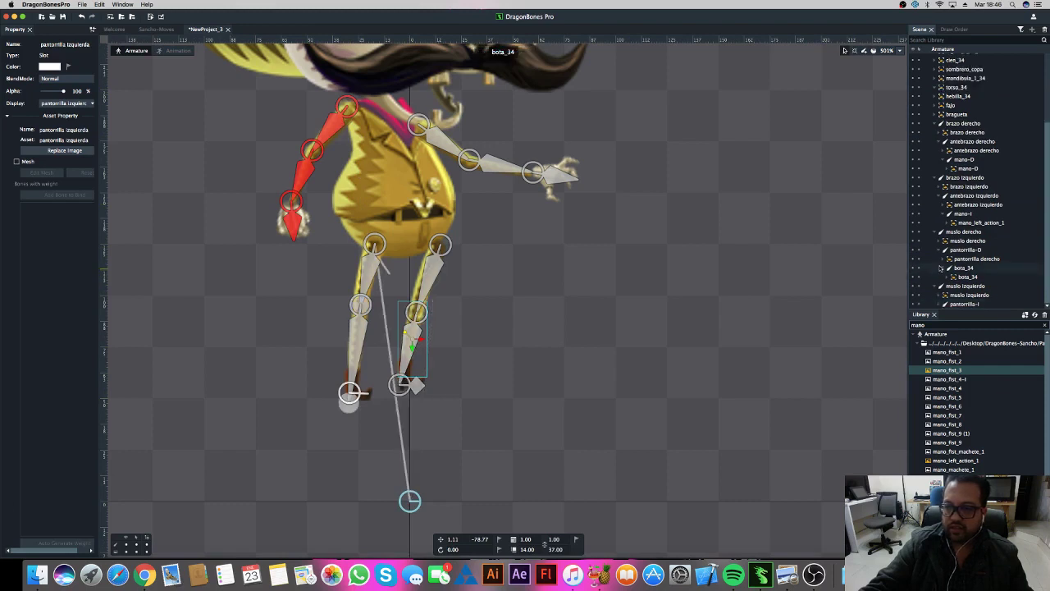
scroll(937, 238, "up", 3)
left_click(936, 222)
scroll(937, 222, "up", 3)
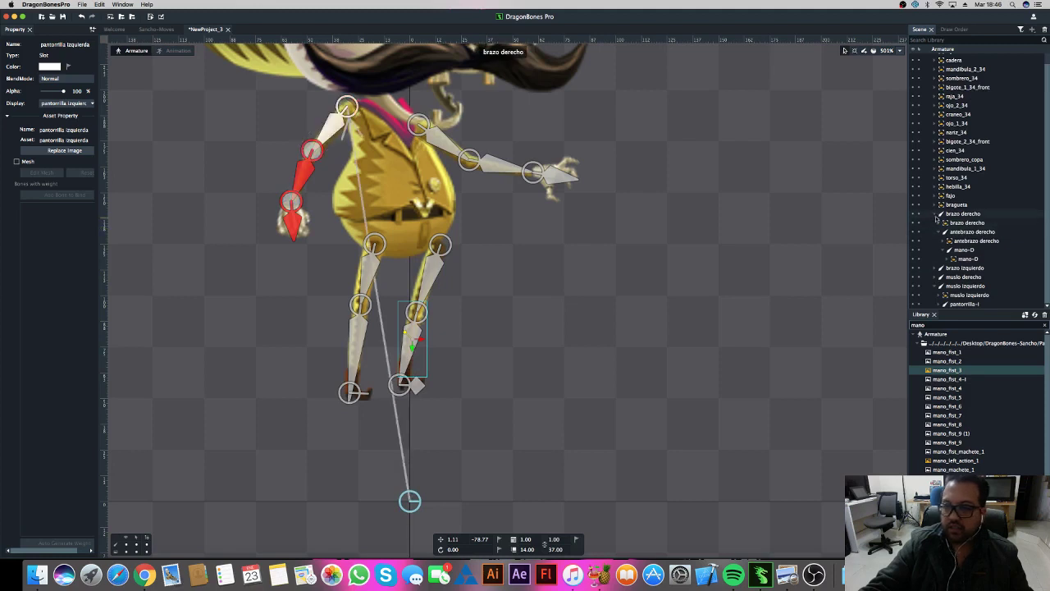
left_click(936, 214)
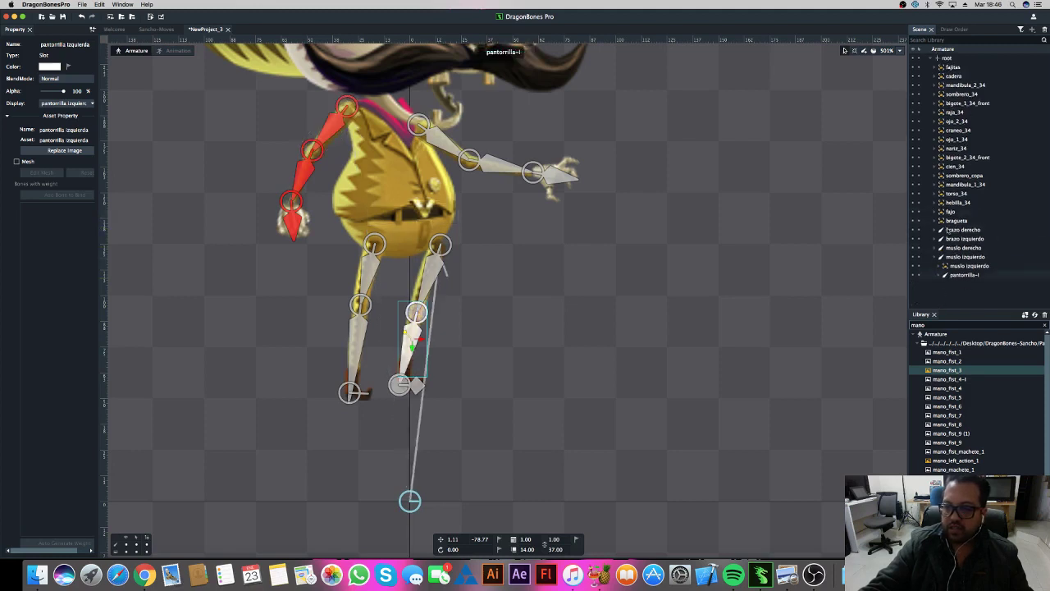
left_click(968, 267)
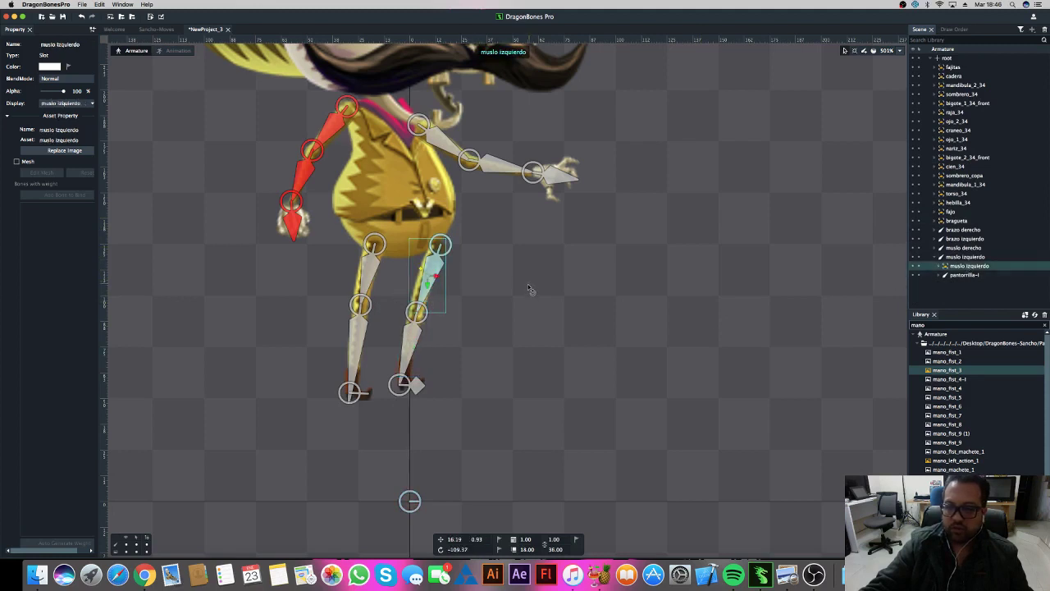
left_click(935, 257)
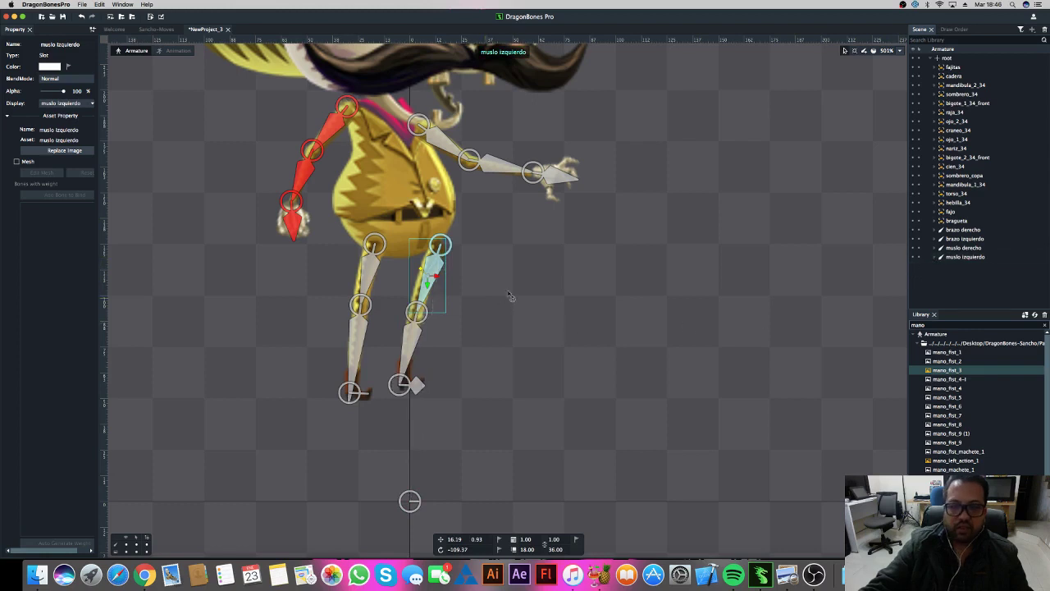
left_click_drag(510, 296, 557, 259)
key("super+z")
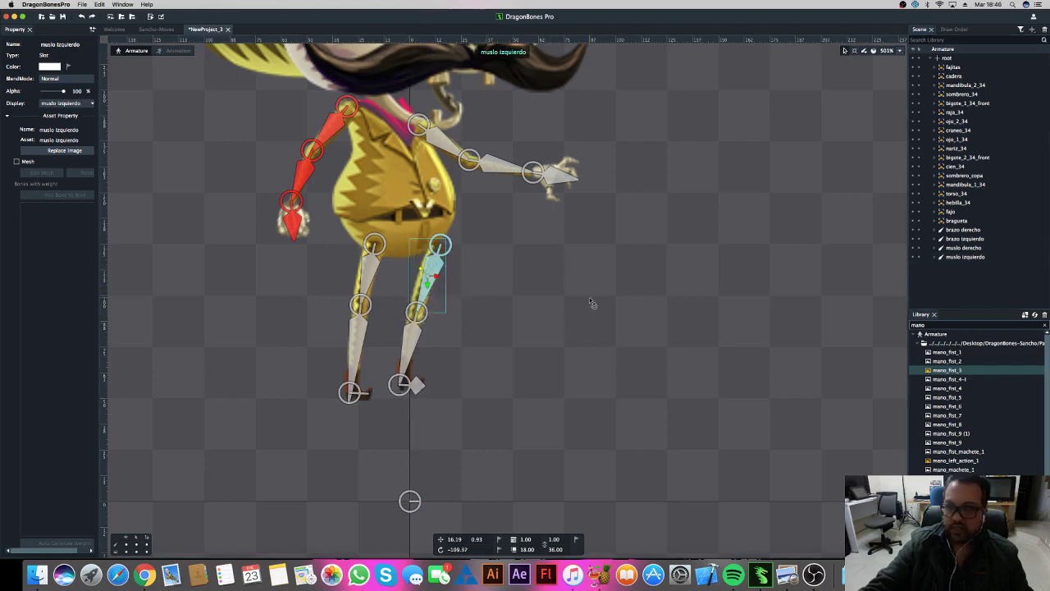
left_click(509, 281)
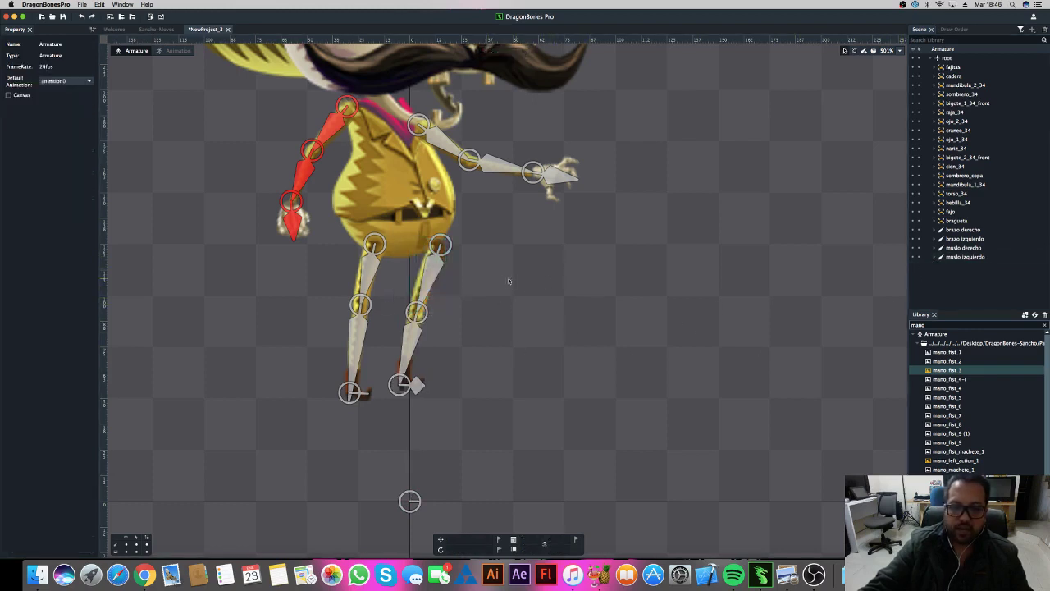
left_click(430, 275)
left_click_drag(579, 290, 606, 240)
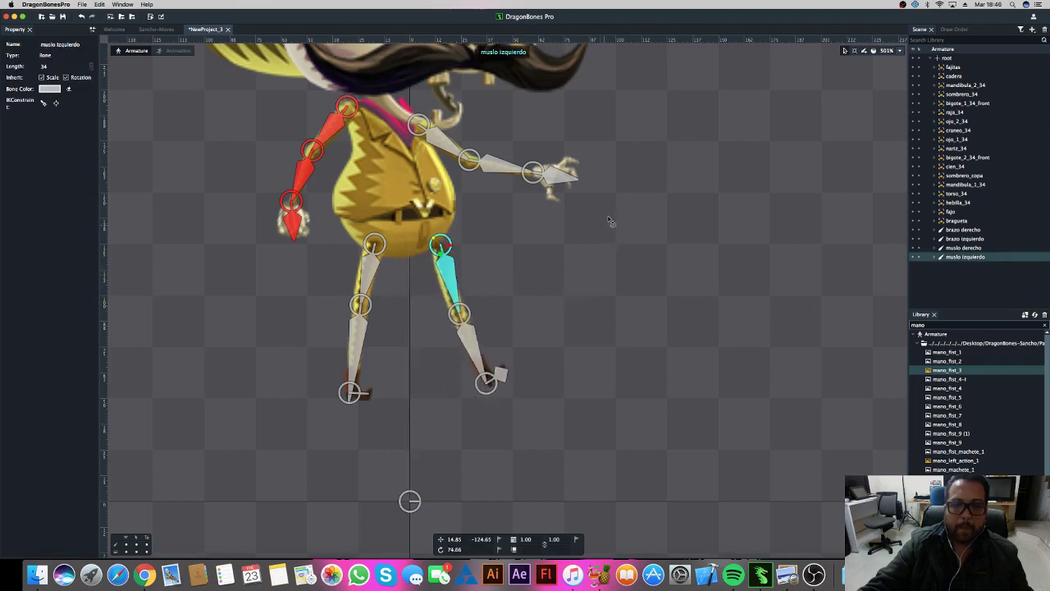
key("super+z")
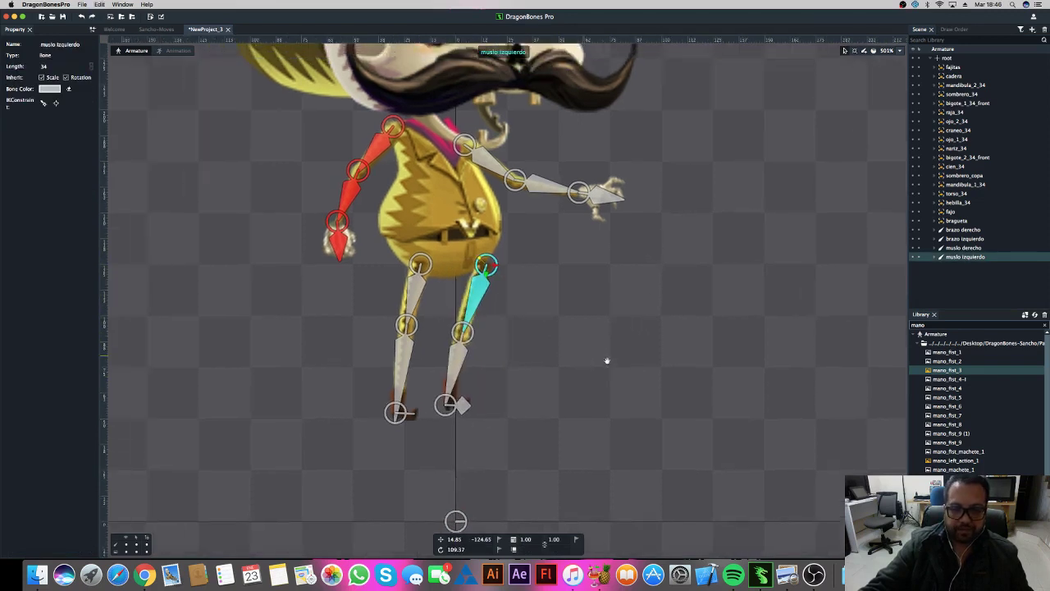
scroll(607, 359, "left", 5)
scroll(630, 370, "up", 2)
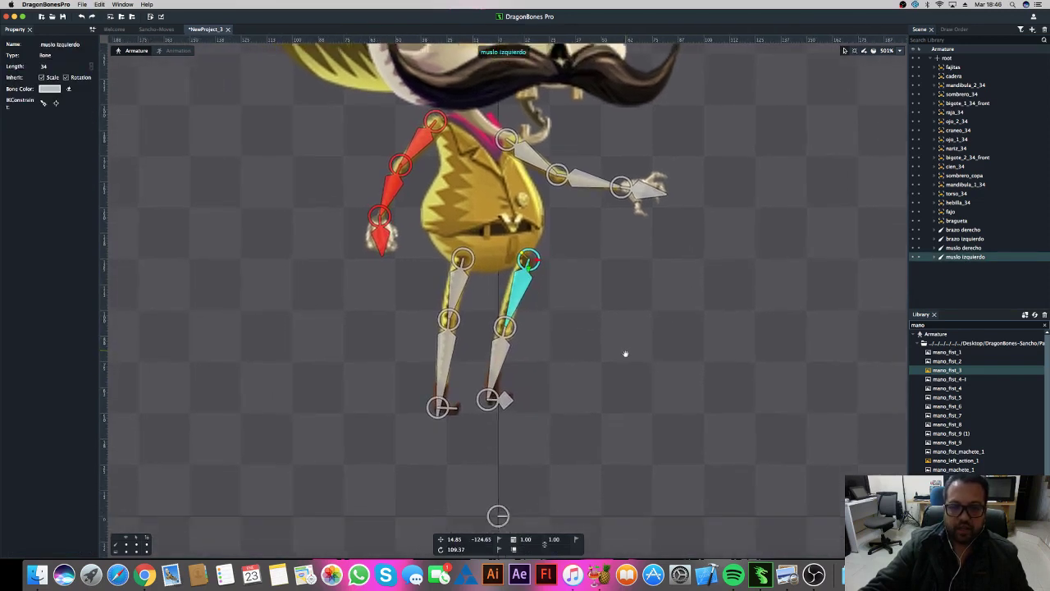
left_click(459, 295)
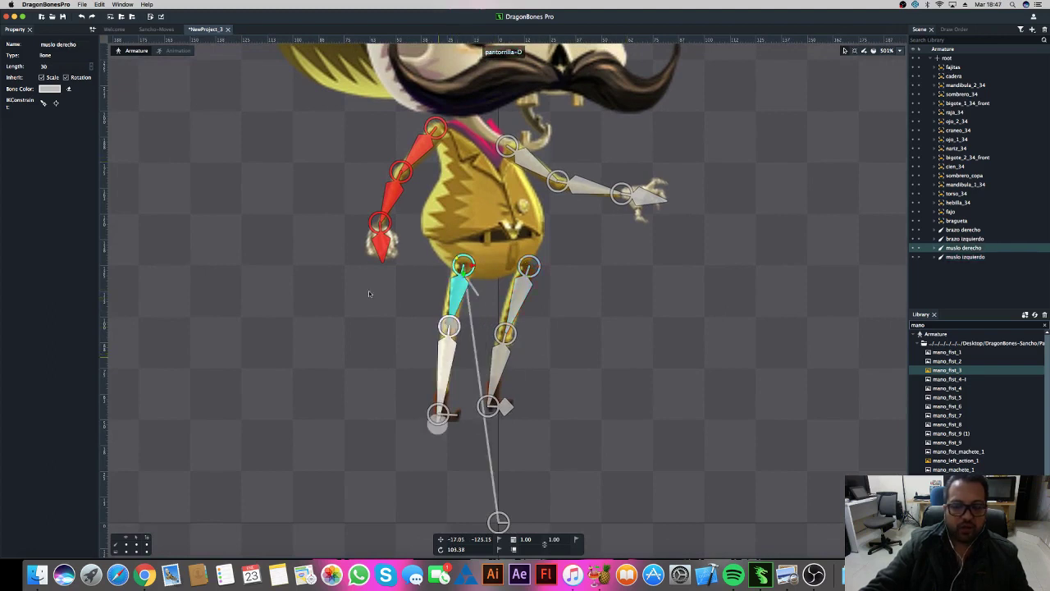
Step: Colour the muslo derecho thigh bone red and pick red for the pantorrilla-D calf bone
left_click(51, 89)
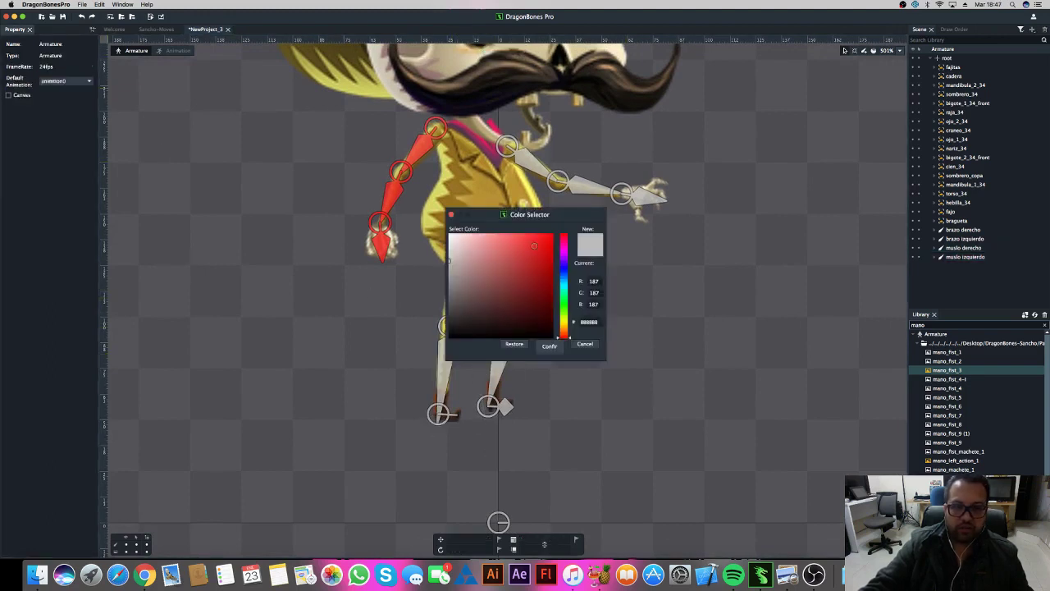
left_click(538, 238)
left_click(549, 345)
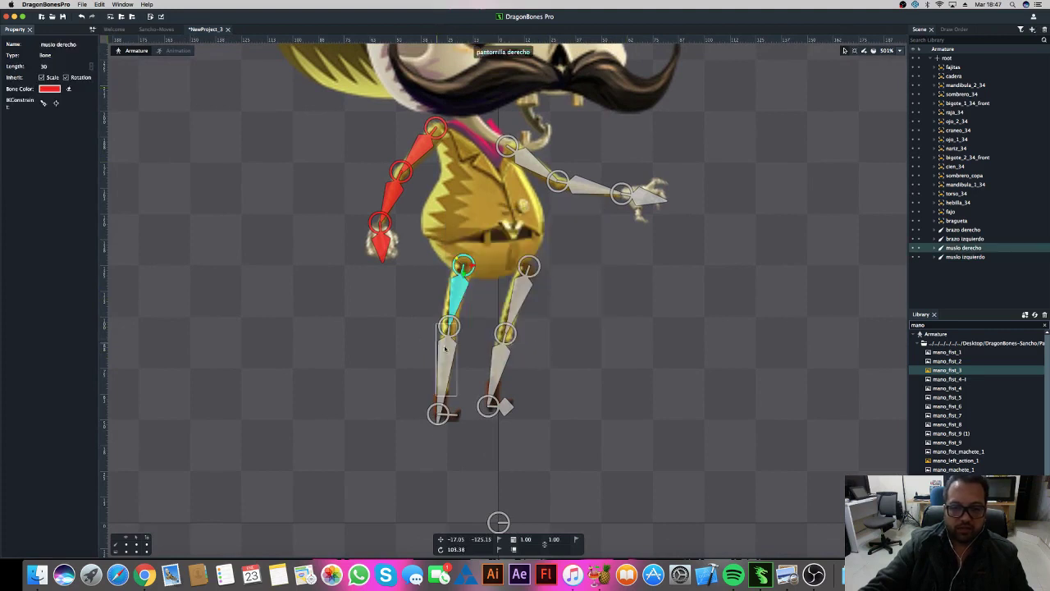
left_click(446, 369)
left_click(50, 88)
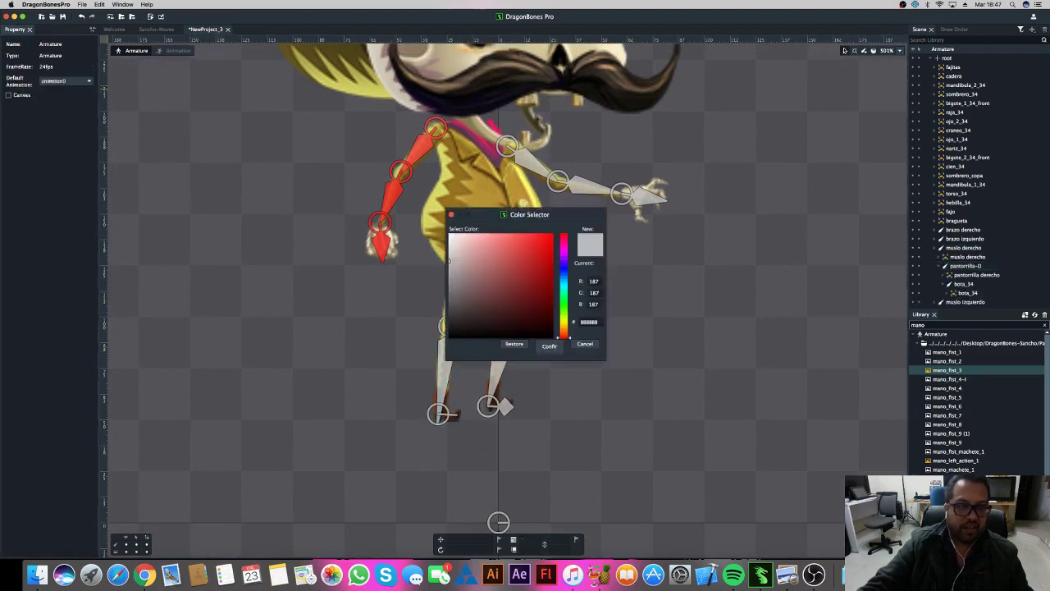
left_click(534, 240)
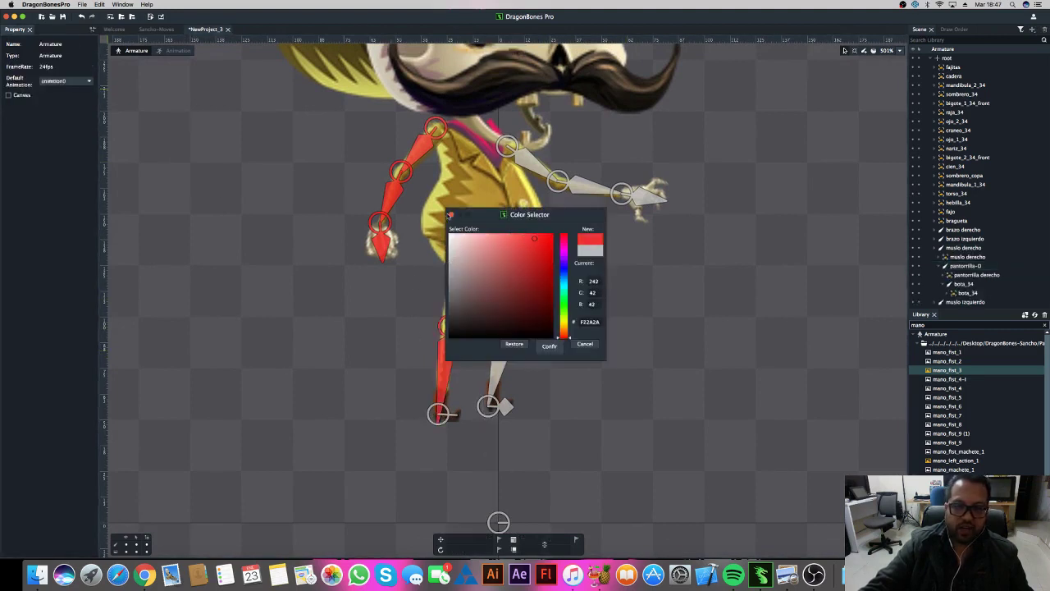
left_click(450, 215)
Step: Cancel an unapplied bota_34 colour pick, then apply red to the pantorrilla-D calf bone
left_click(439, 412)
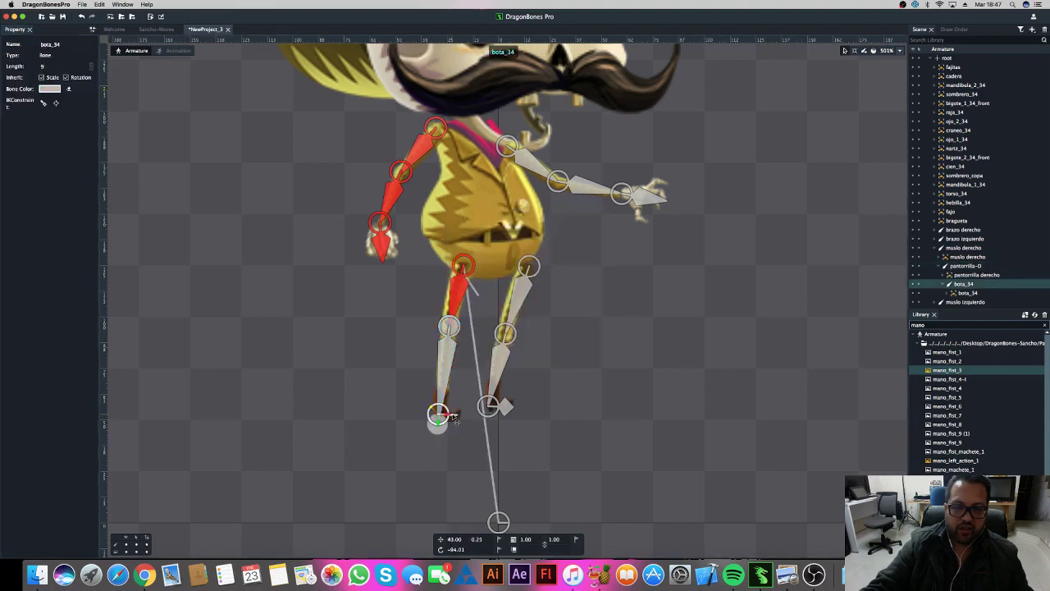
left_click(50, 89)
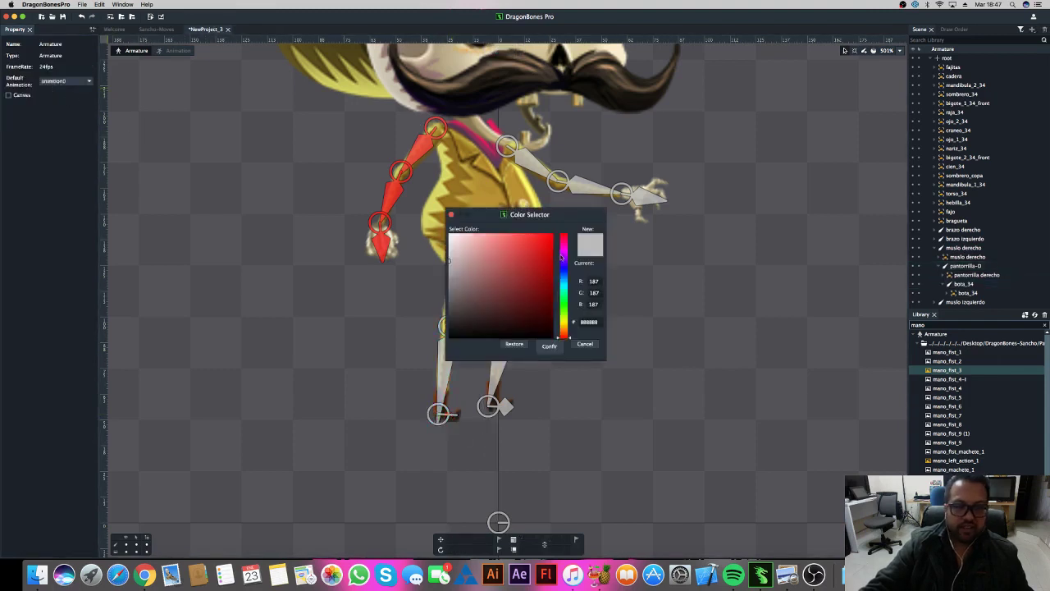
left_click(533, 239)
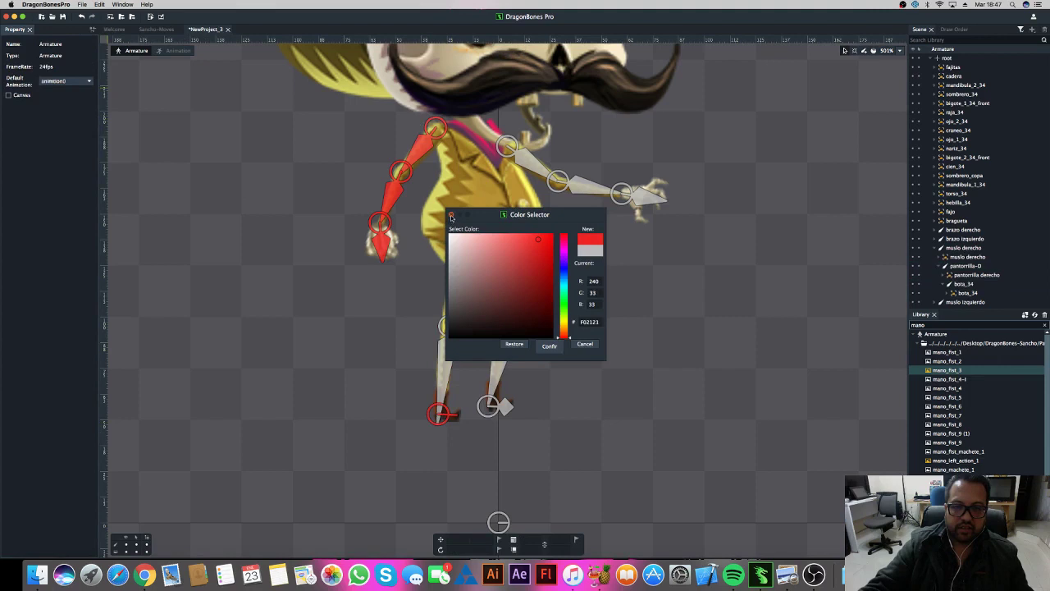
left_click(450, 215)
left_click(476, 362)
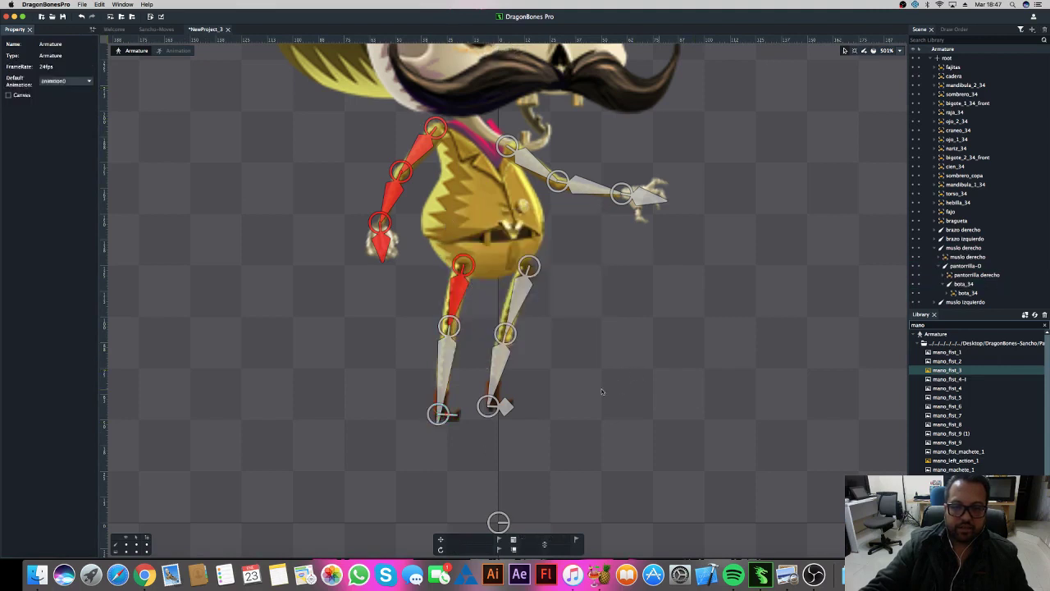
left_click(453, 369)
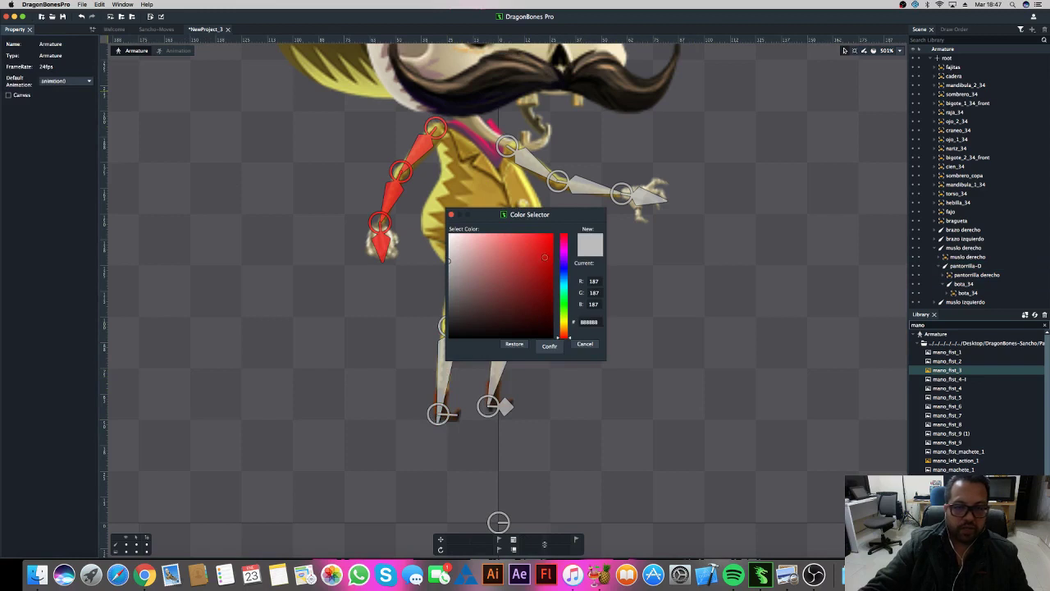
left_click_drag(544, 257, 536, 238)
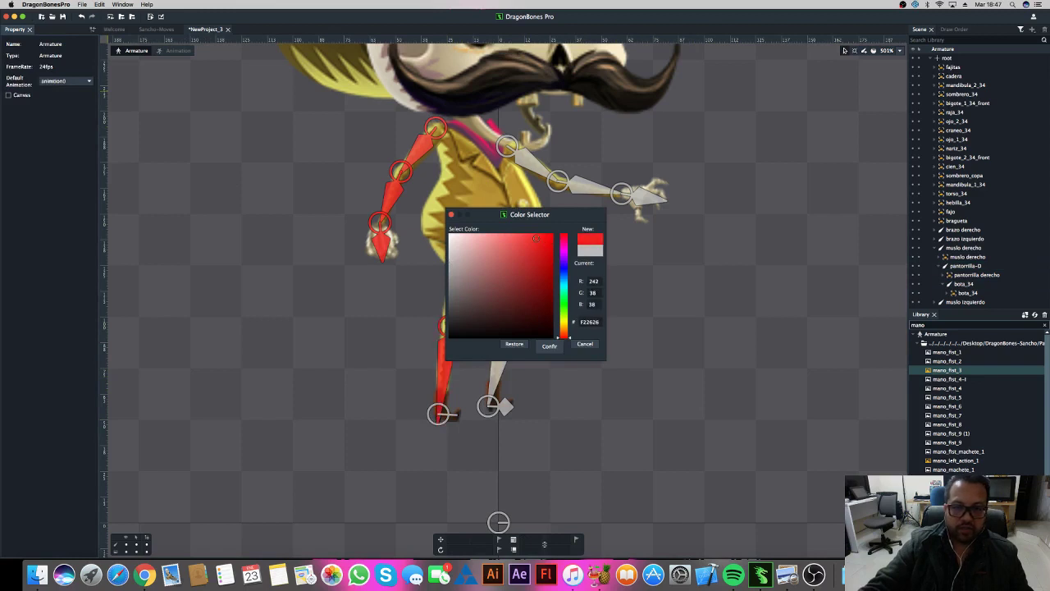
left_click(549, 345)
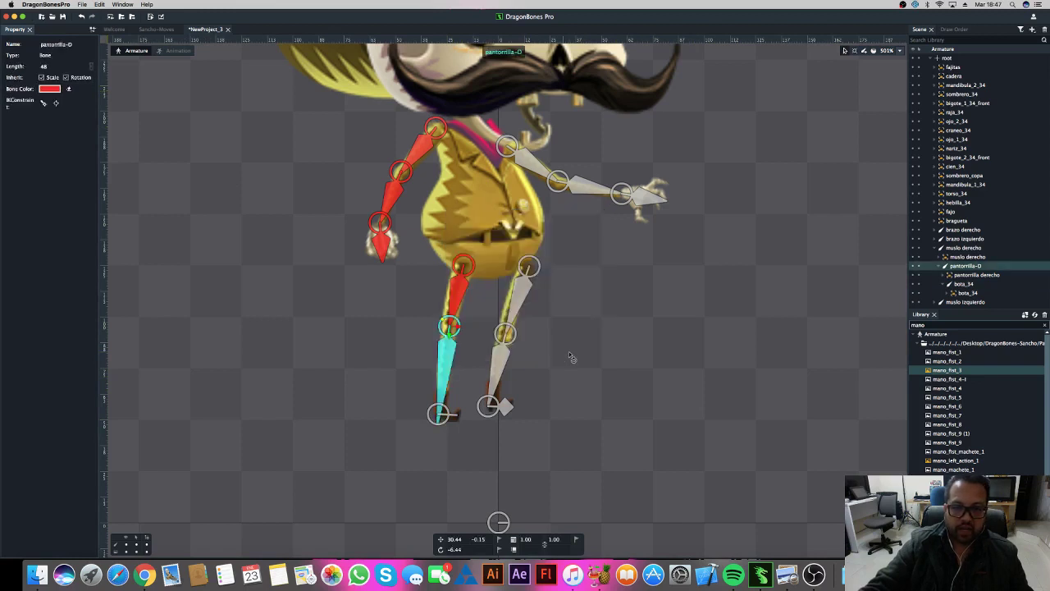
left_click(569, 352)
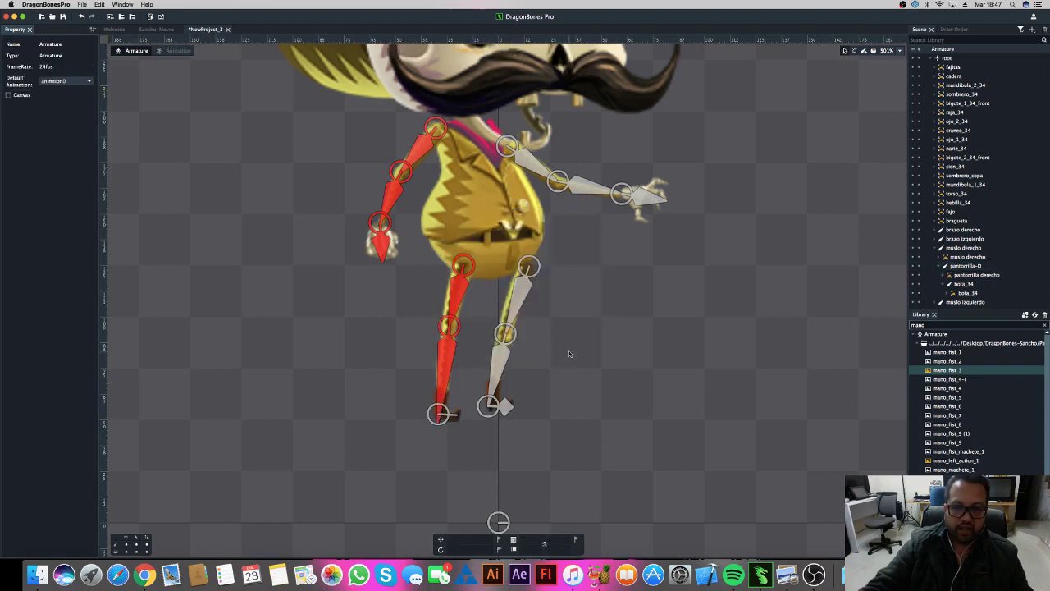
Step: Colour the bota_34 boot bone red and clear the selection
left_click(458, 412)
left_click(56, 90)
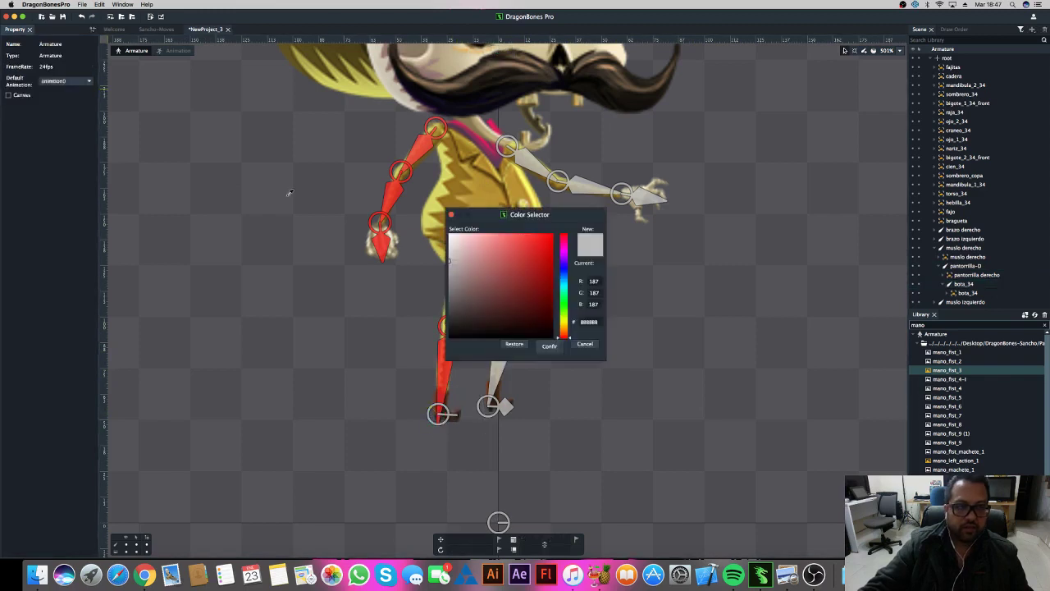
left_click(538, 240)
left_click(537, 238)
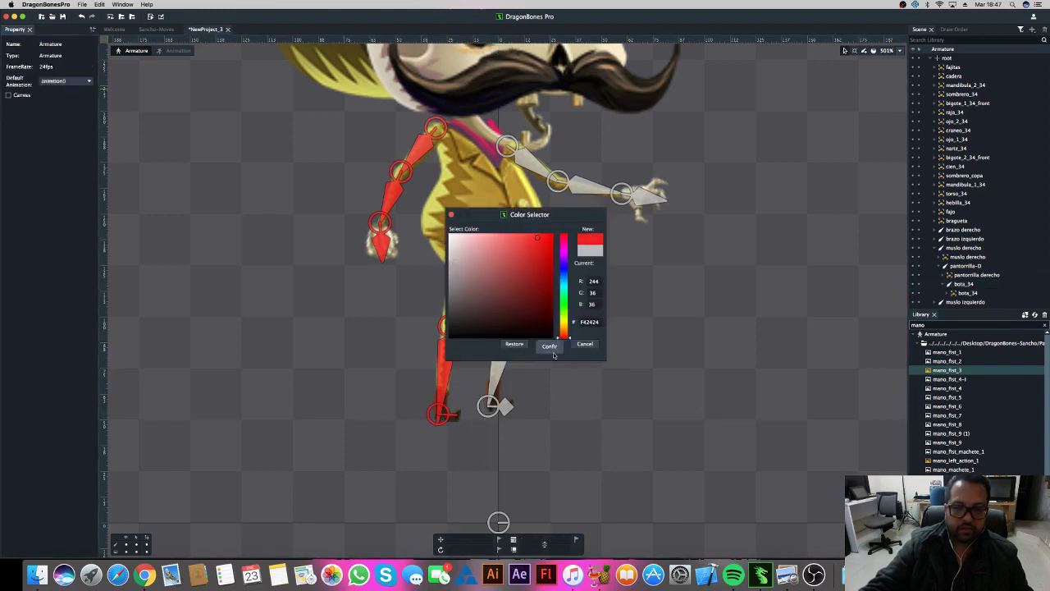
left_click(550, 347)
left_click(585, 359)
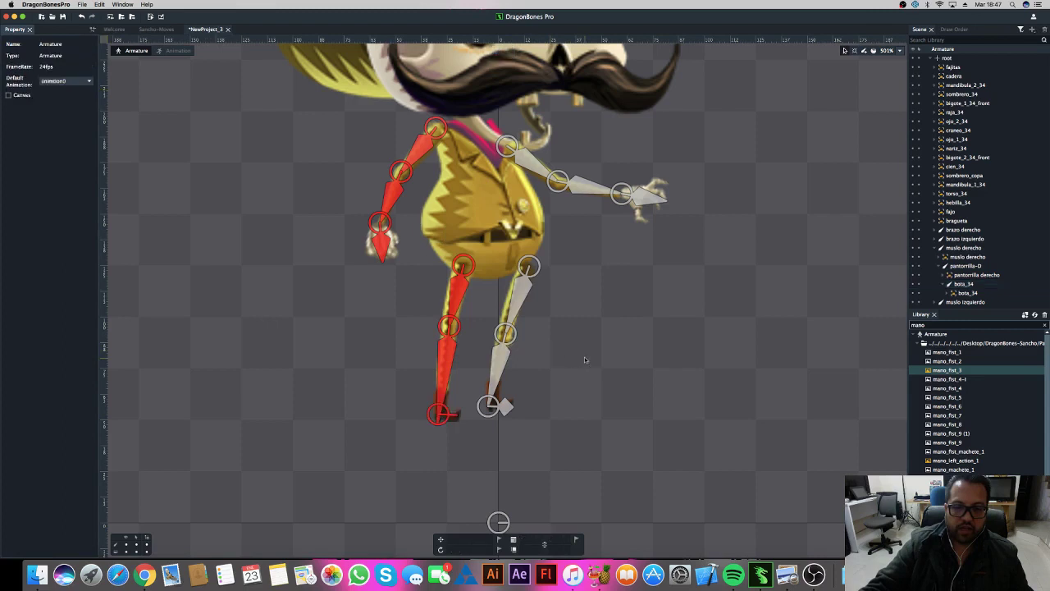
Step: Nudge the muslo izquierdo thigh bone up slightly, select its slot, and show the Draw Order list
scroll(593, 320, "up", 2)
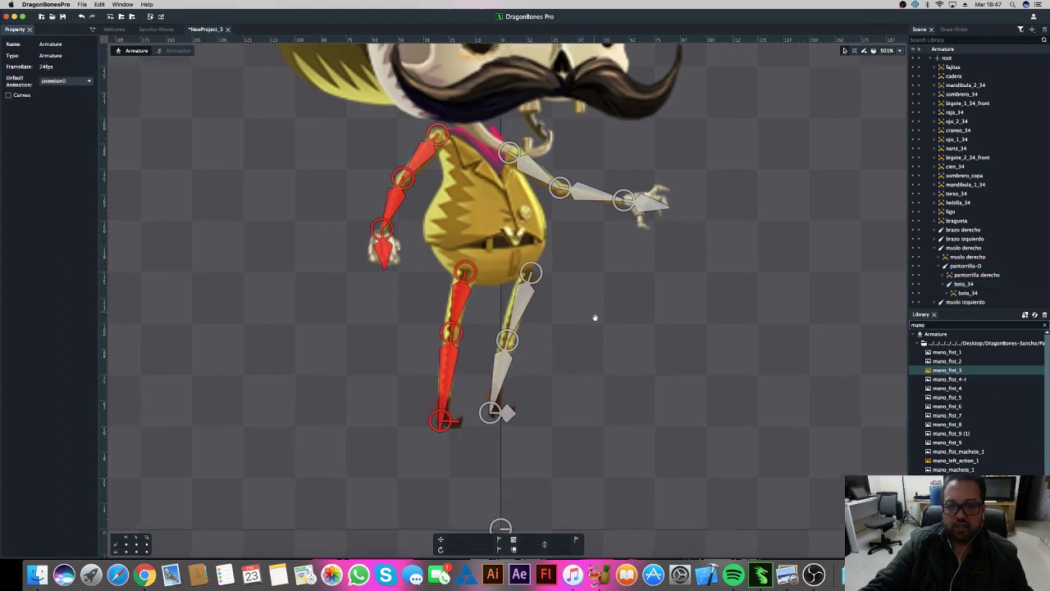
scroll(608, 327, "up", 2)
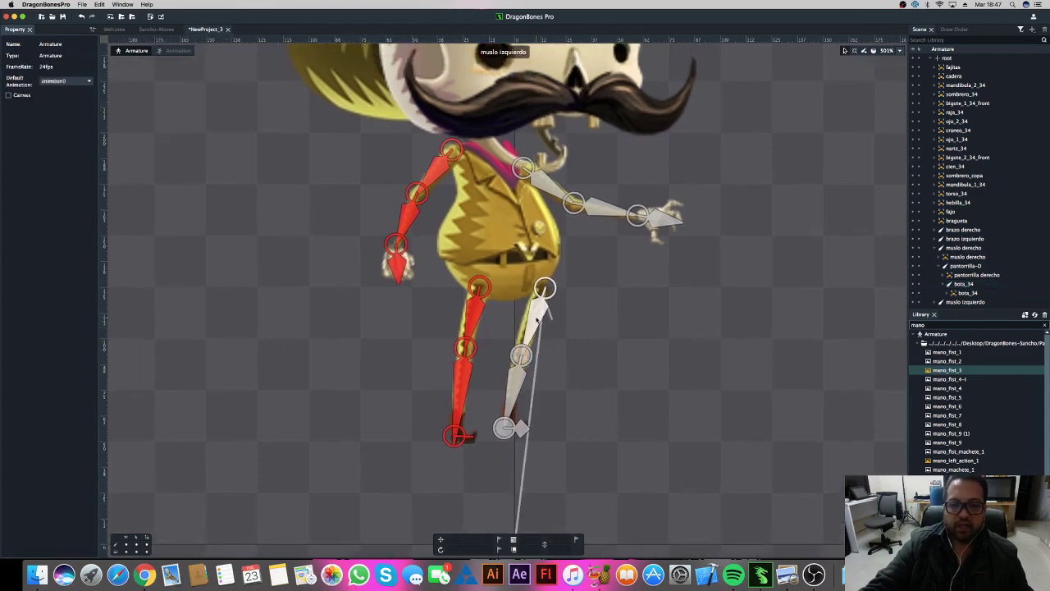
left_click(541, 320)
left_click_drag(539, 320, 541, 315)
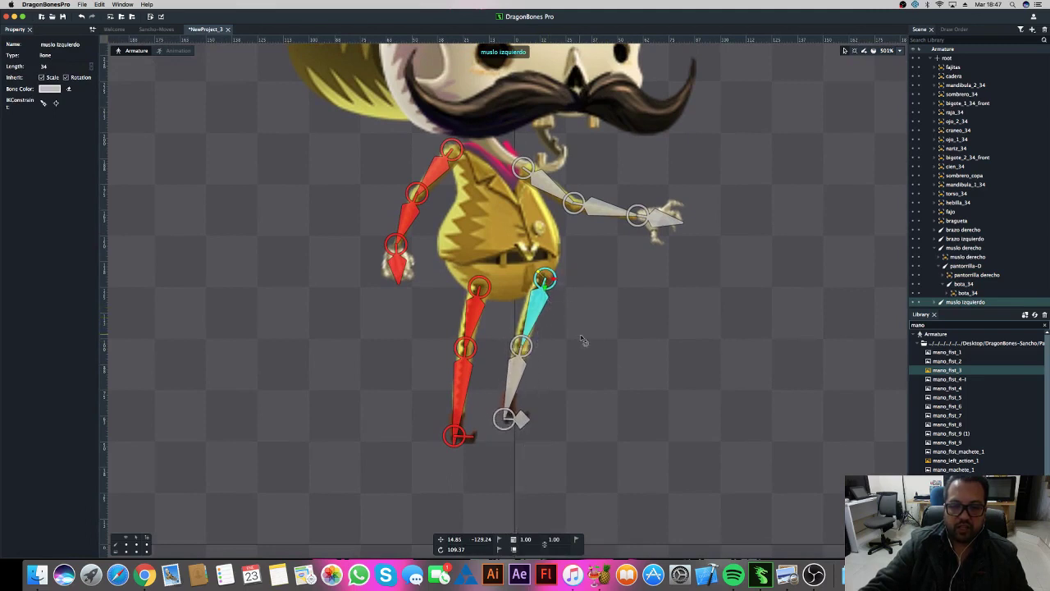
scroll(580, 333, "up", 1)
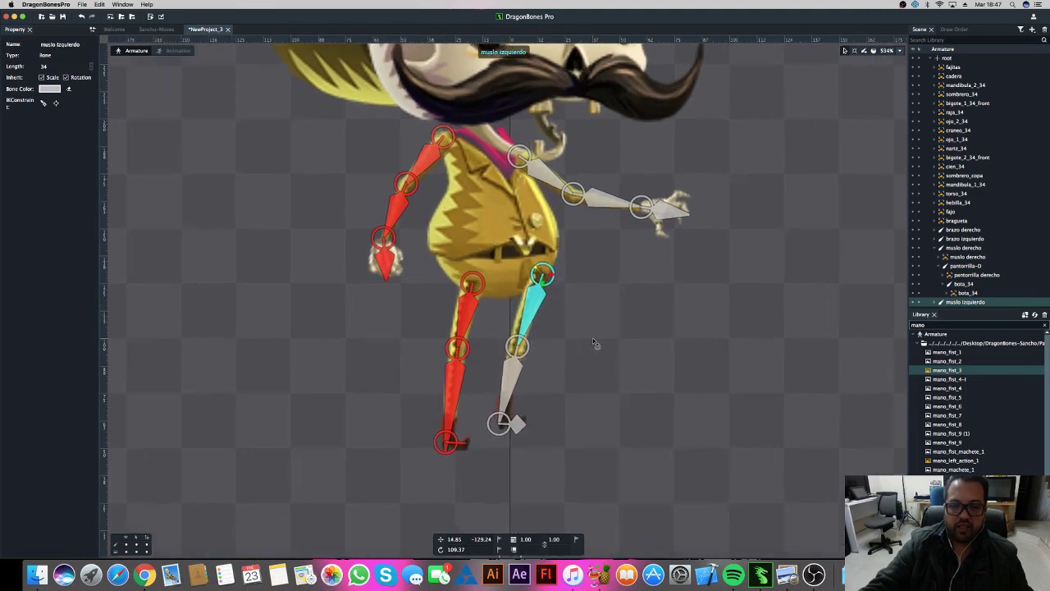
left_click(515, 326)
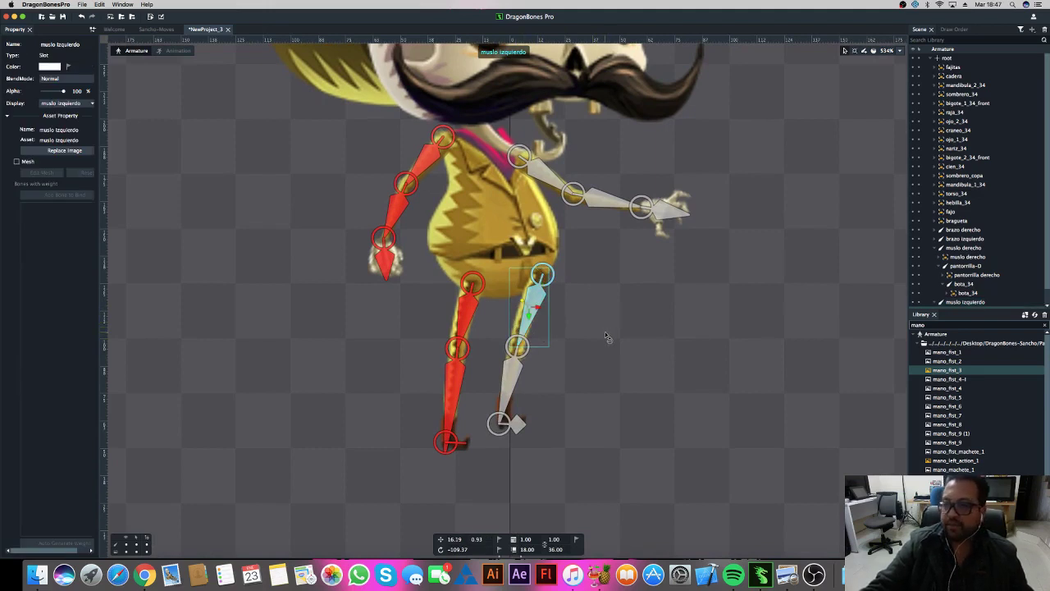
left_click(952, 30)
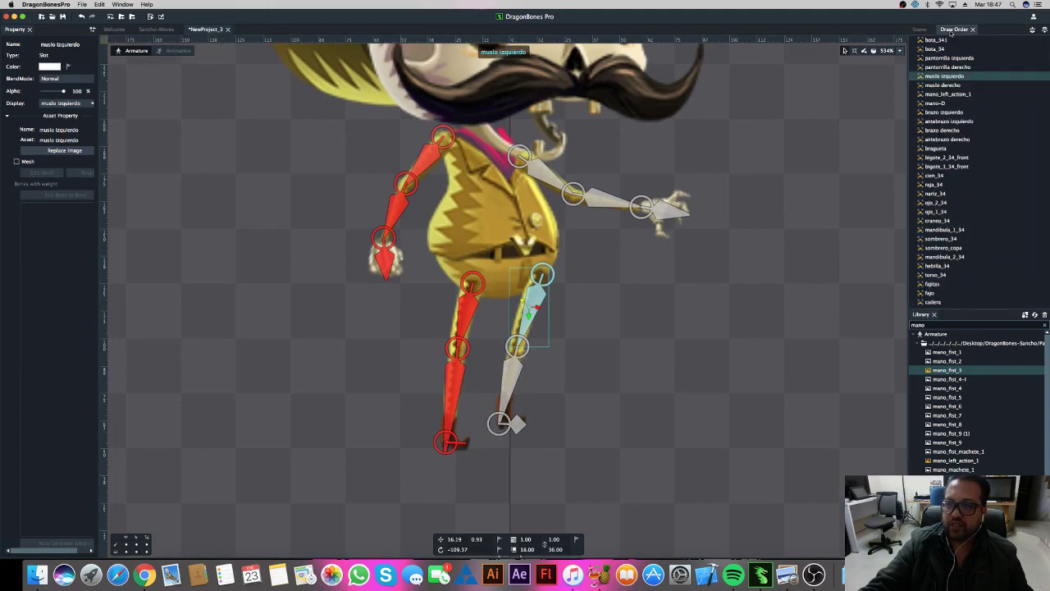
Step: Move the muslo izquierdo slot down the draw order to the very bottom, after cadera
left_click(1045, 30)
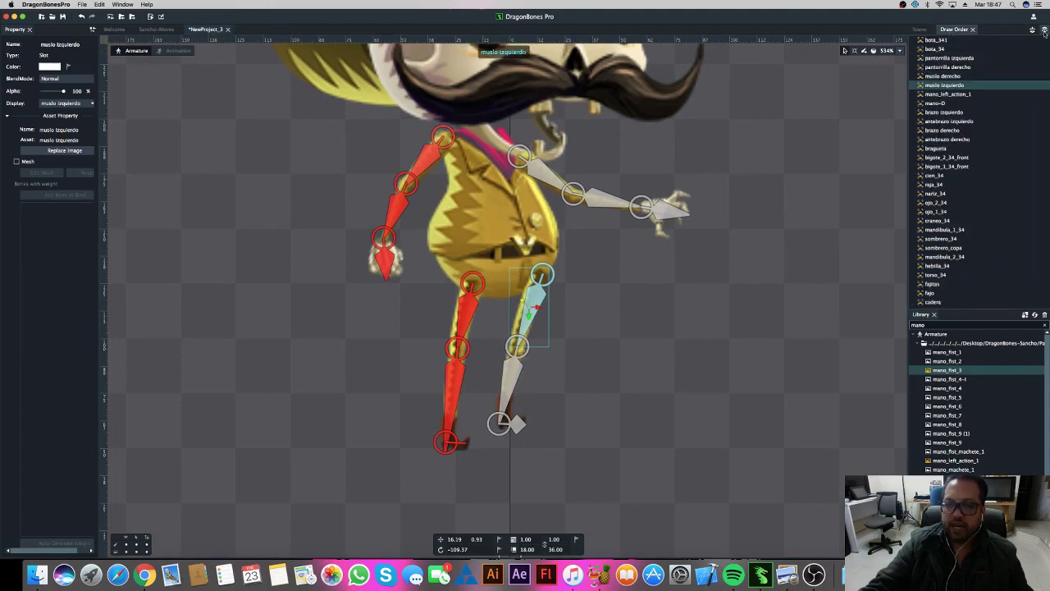
left_click(1044, 30)
left_click(1045, 30)
left_click(1044, 30)
left_click(1045, 31)
left_click(1044, 30)
left_click(1045, 30)
left_click(1045, 30)
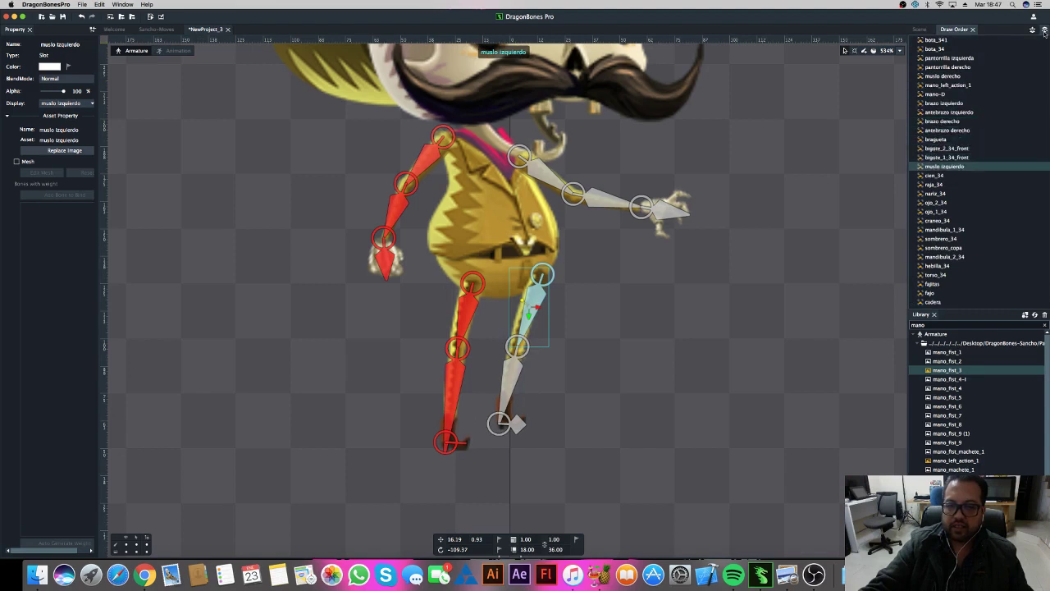
left_click(1044, 30)
left_click(1044, 30)
left_click(1045, 31)
left_click(1045, 30)
left_click(1045, 30)
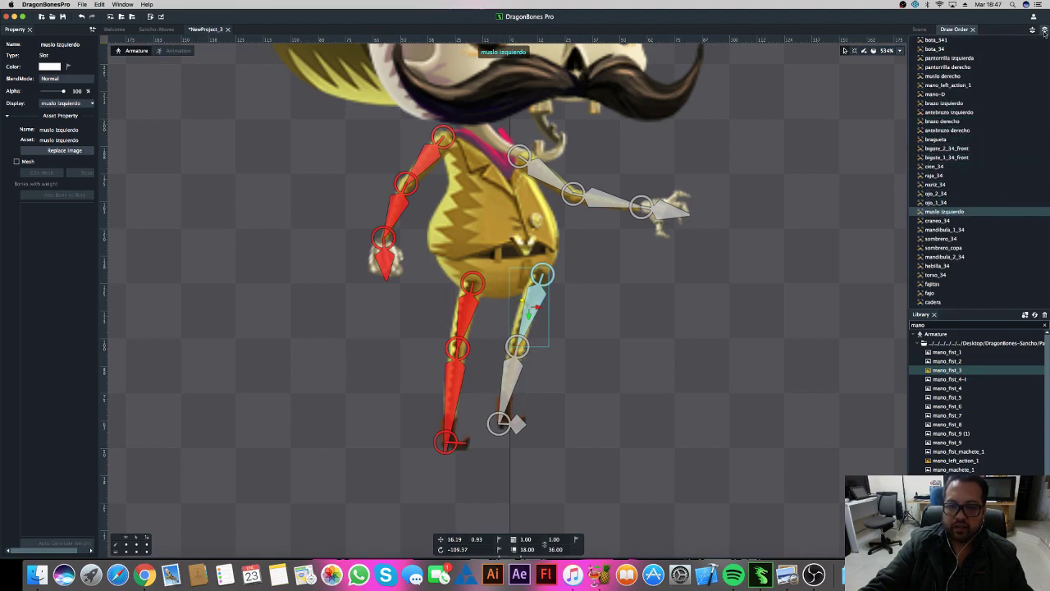
left_click(1045, 31)
left_click(1045, 30)
left_click(1044, 30)
left_click(1045, 31)
left_click(1045, 30)
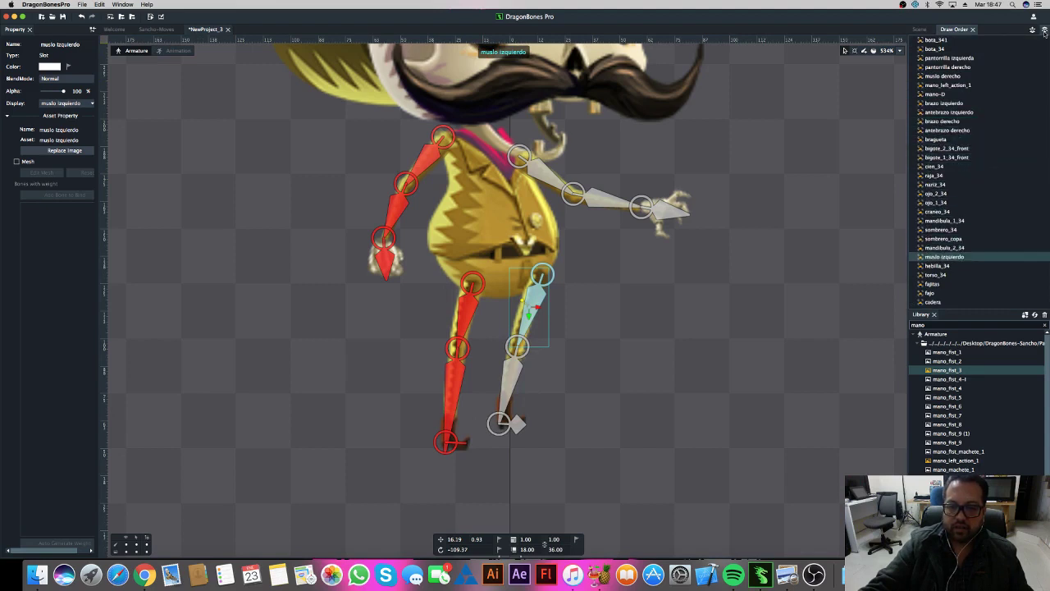
left_click(1044, 31)
left_click(1044, 30)
left_click(1045, 31)
left_click(1044, 31)
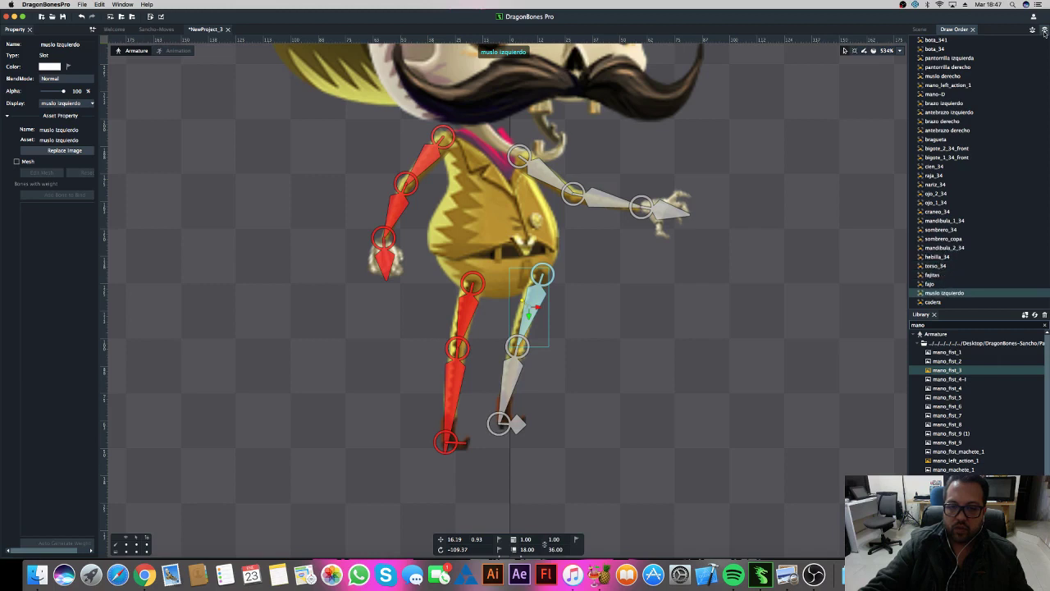
left_click(1044, 31)
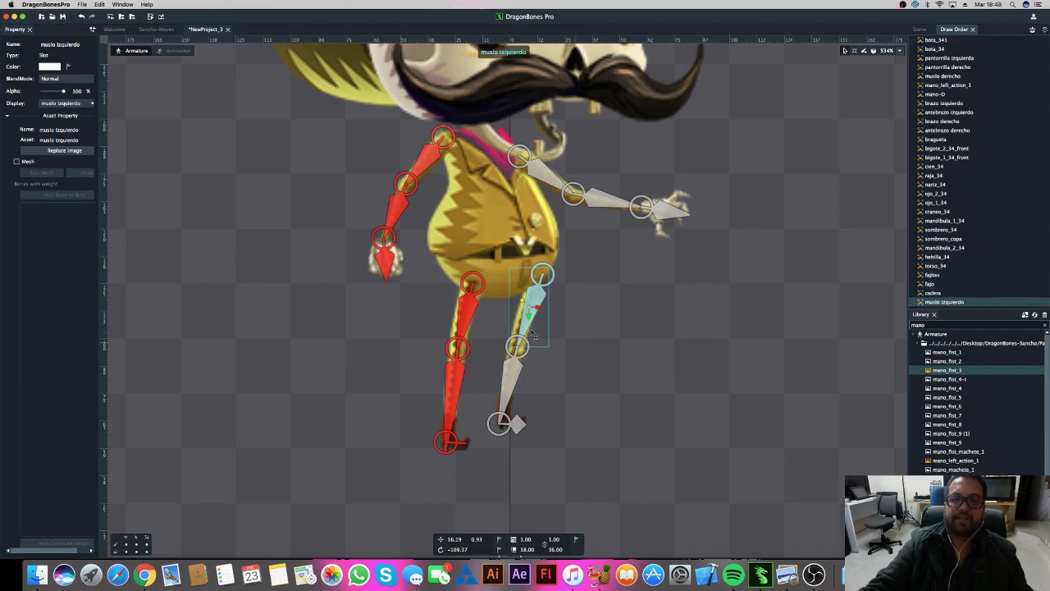
Step: Move the brazo izquierdo slot down the draw order to just below sombrero_34
left_click(558, 181)
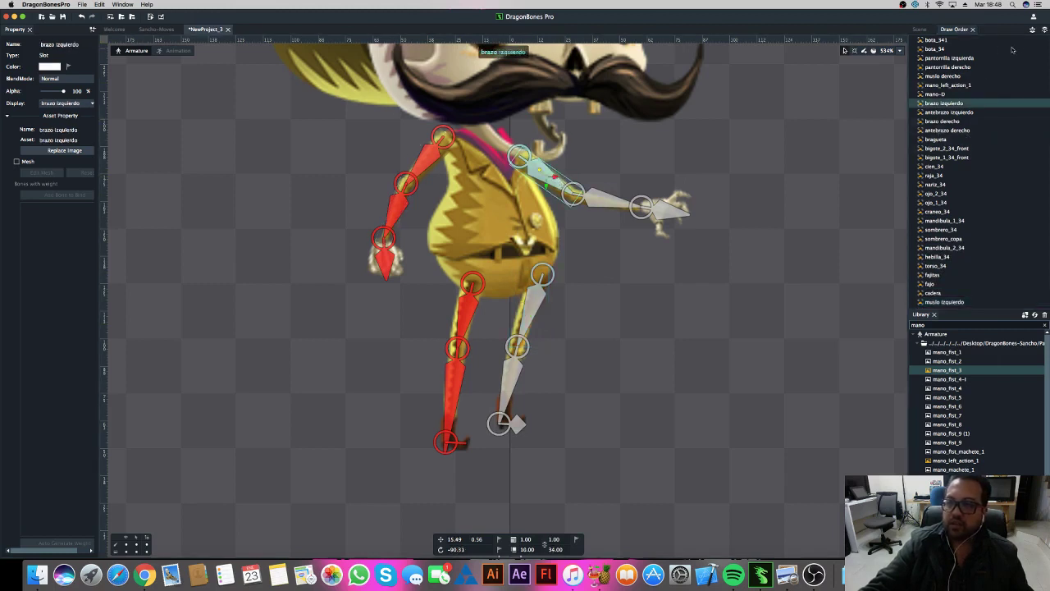
left_click(1044, 31)
left_click(1044, 31)
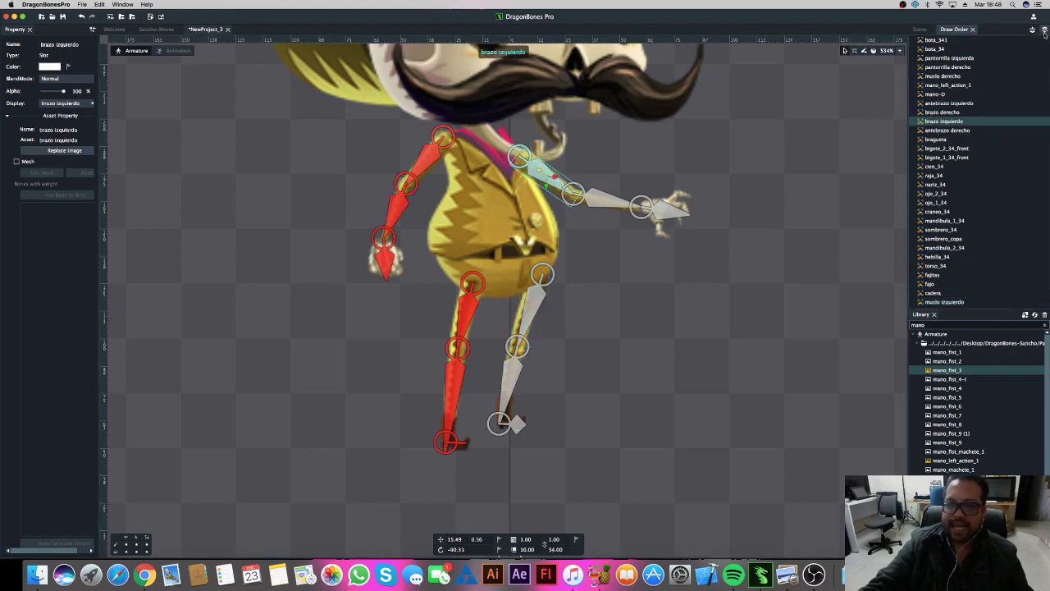
left_click(1044, 31)
left_click(1043, 31)
left_click(1044, 31)
left_click(1044, 31)
left_click(1044, 31)
left_click(1043, 31)
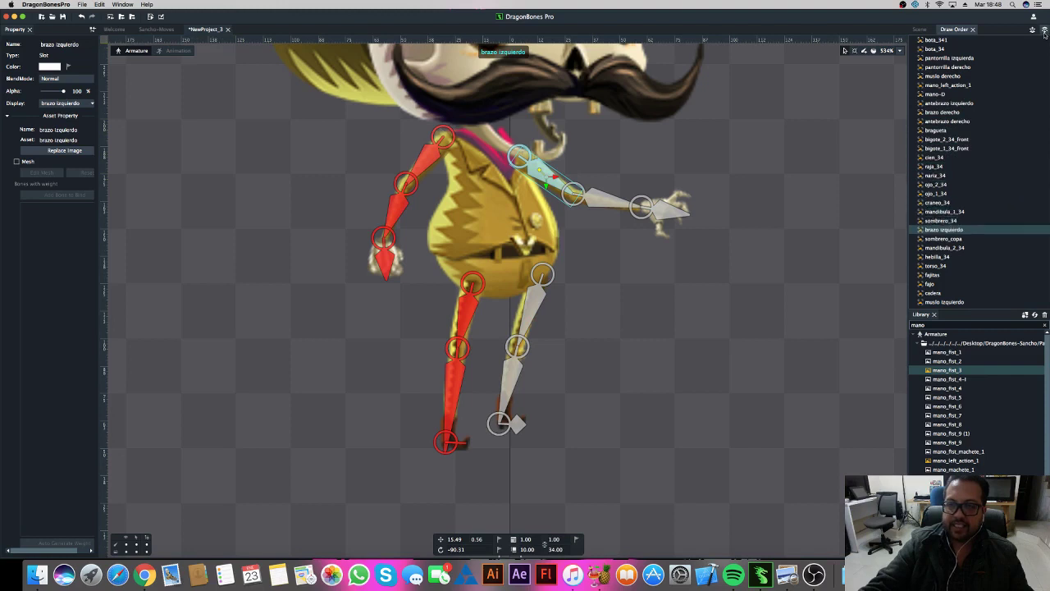
left_click(1044, 31)
left_click(1044, 31)
left_click(1044, 32)
left_click(1044, 31)
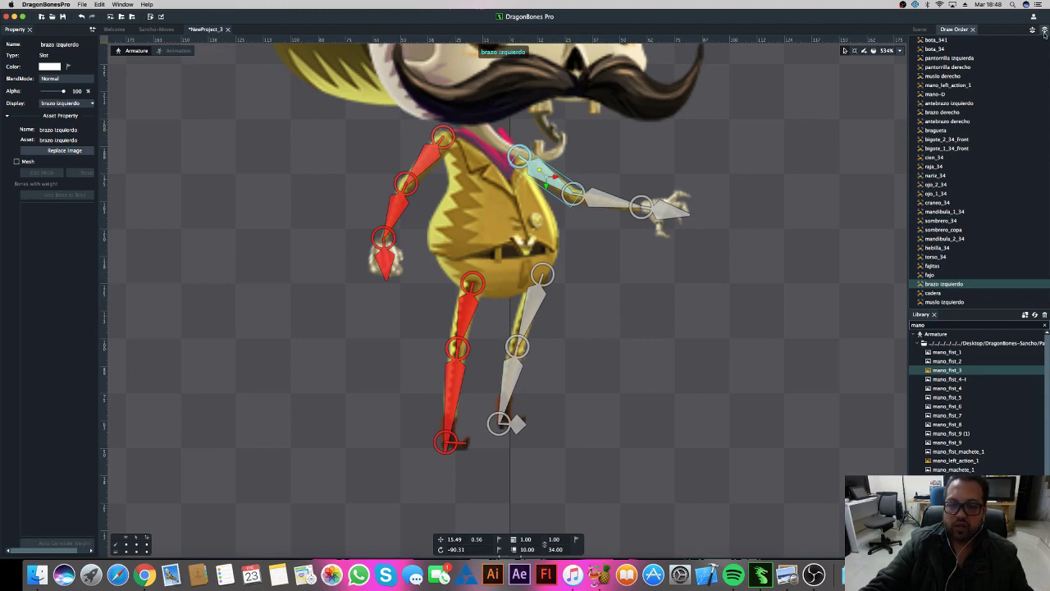
Step: Move the antebrazo izquierdo slot down the draw order to just below fajo
left_click(591, 205)
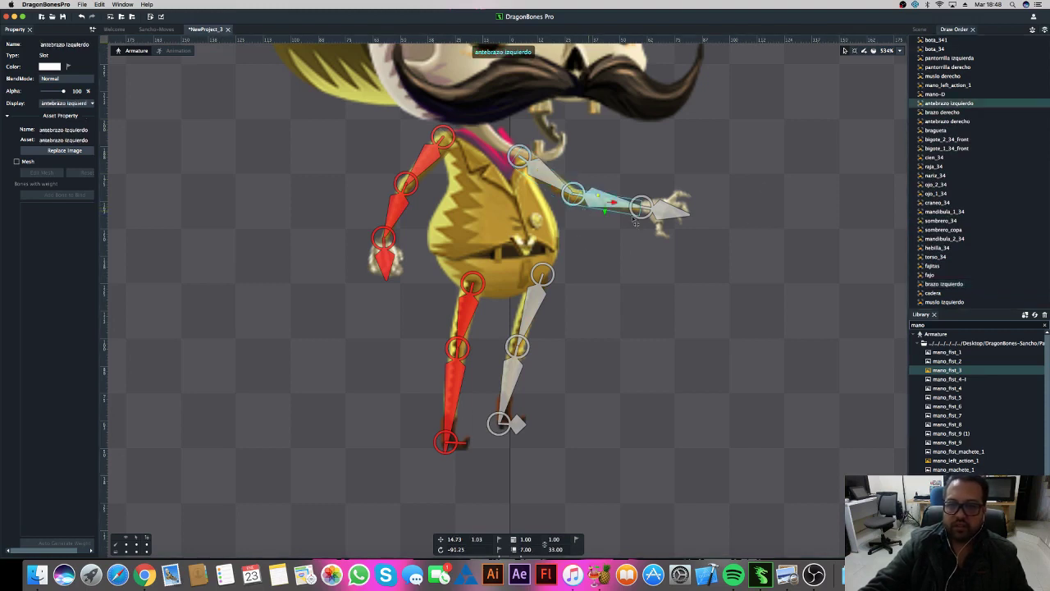
left_click(1045, 29)
left_click(1045, 30)
left_click(1045, 29)
triple_click(1044, 30)
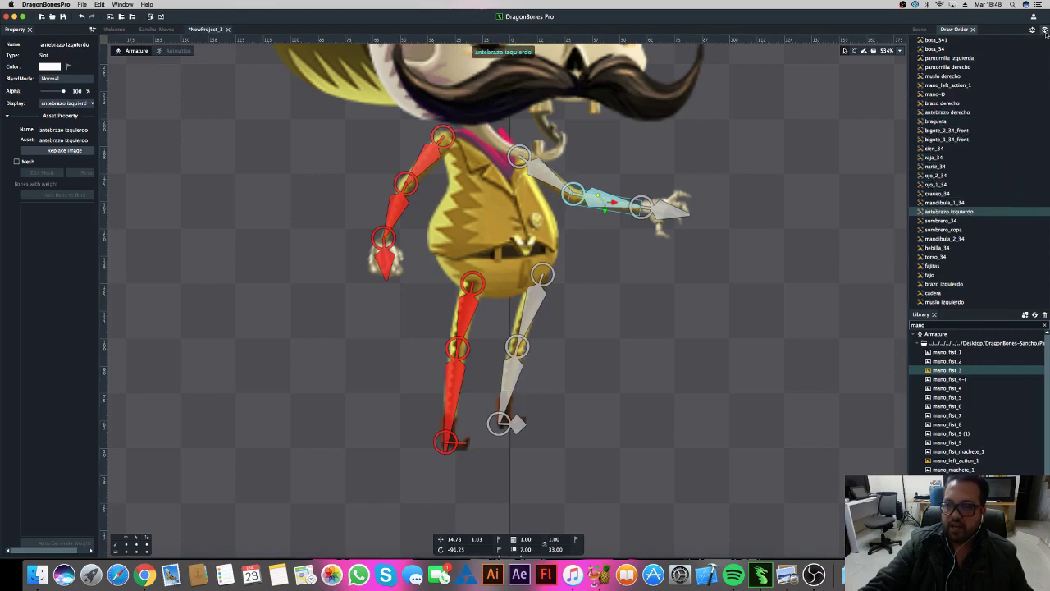
triple_click(1044, 30)
left_click(1045, 29)
left_click(1044, 29)
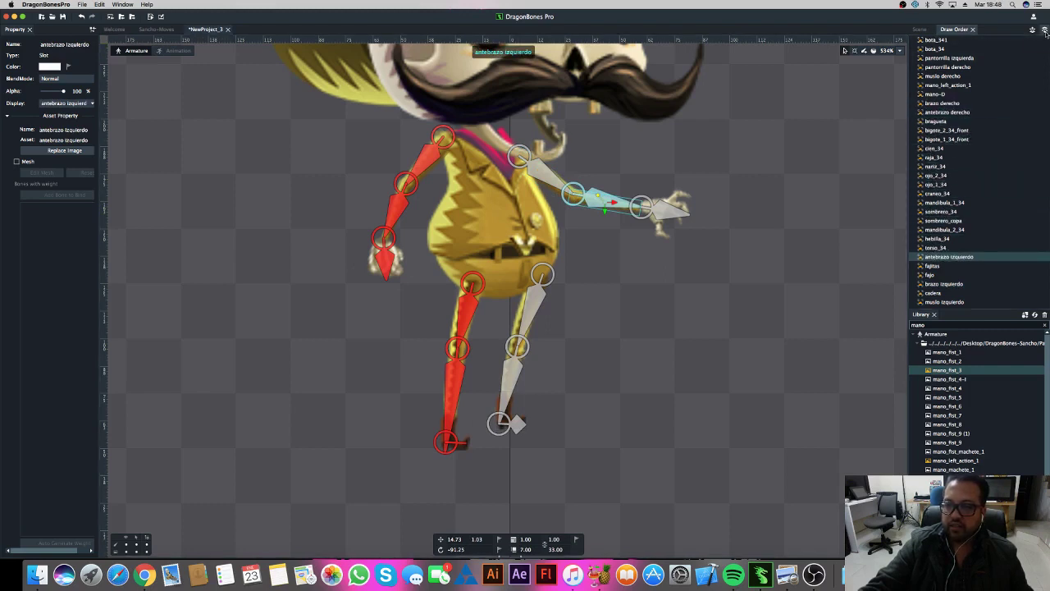
left_click(1045, 30)
left_click(1045, 29)
Step: Move the mano_left_action_1 slot down to sit between cadera and muslo izquierdo
left_click(656, 211)
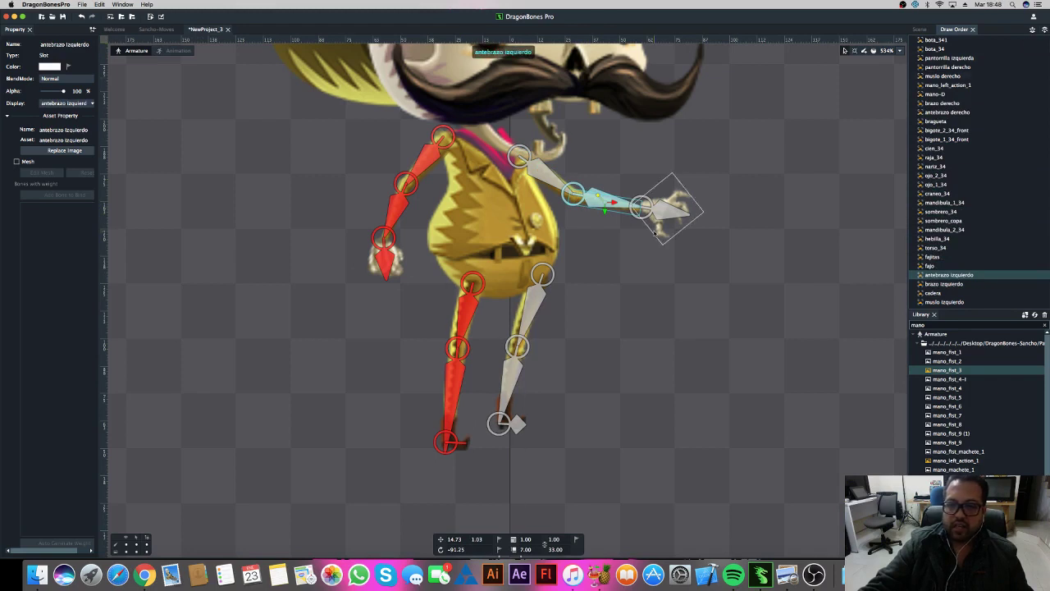
left_click(1045, 30)
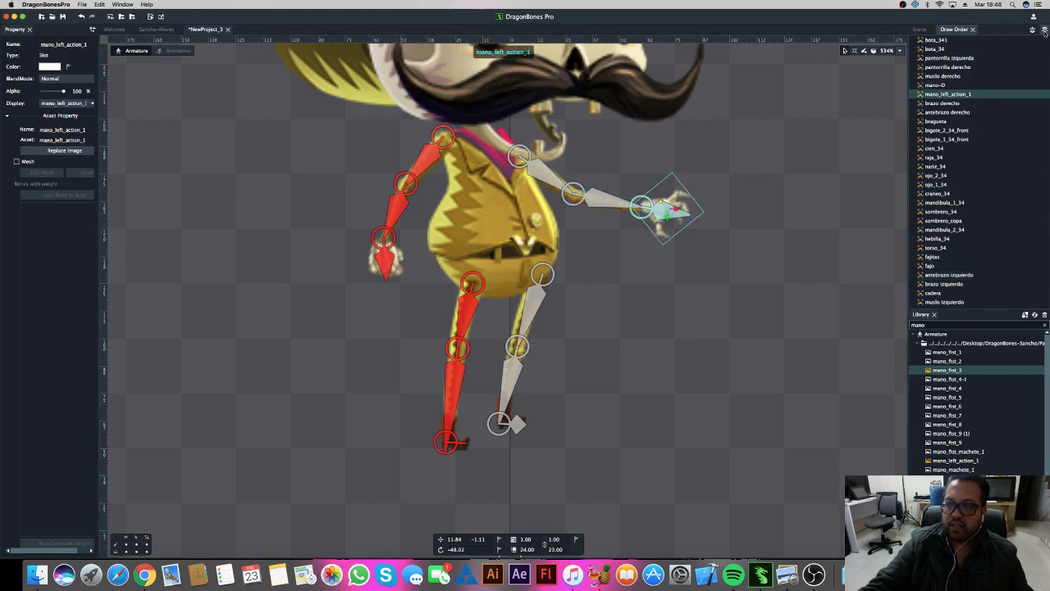
triple_click(1044, 29)
triple_click(1044, 29)
triple_click(1044, 29)
triple_click(1044, 29)
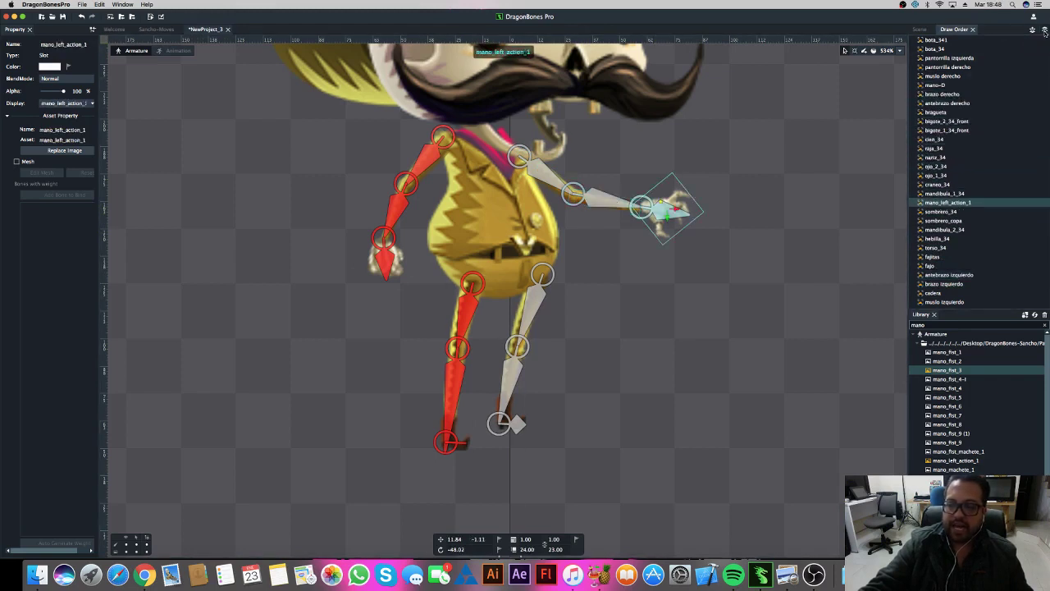
triple_click(1044, 29)
triple_click(1044, 29)
double_click(1045, 29)
left_click(1045, 29)
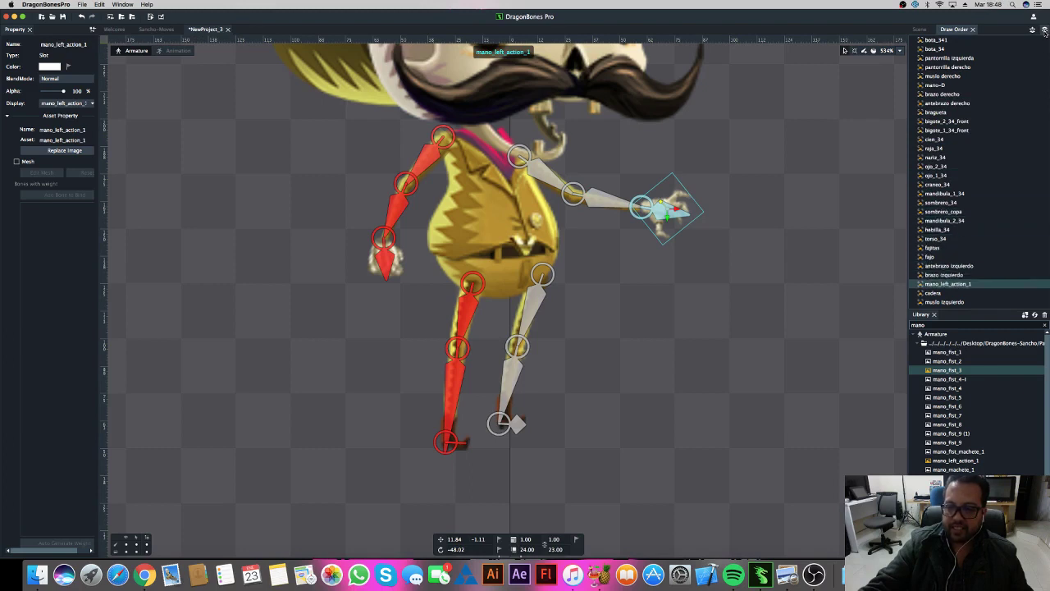
left_click(1044, 29)
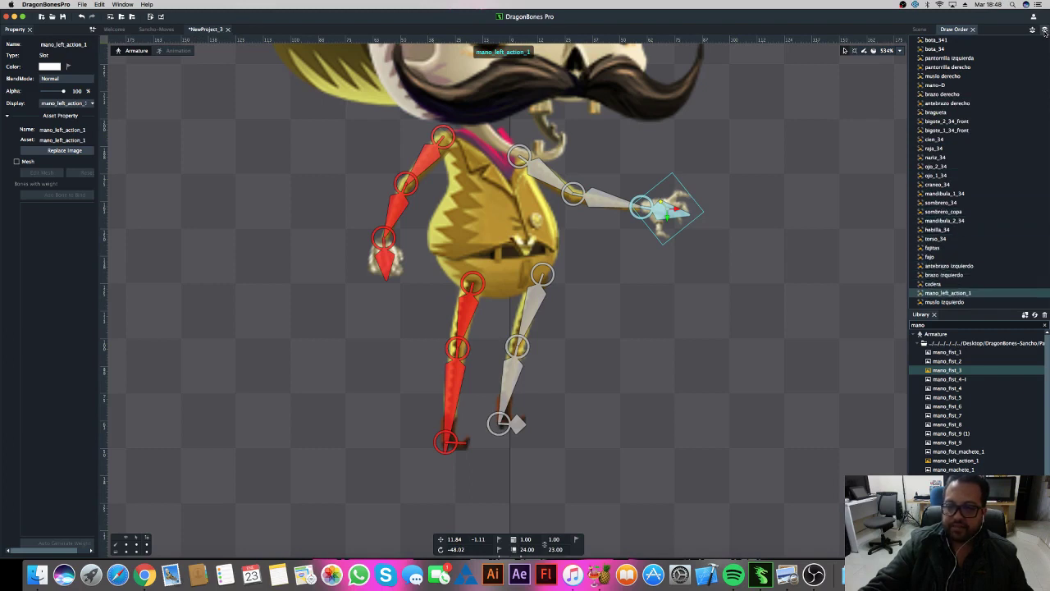
scroll(623, 286, "down", 2)
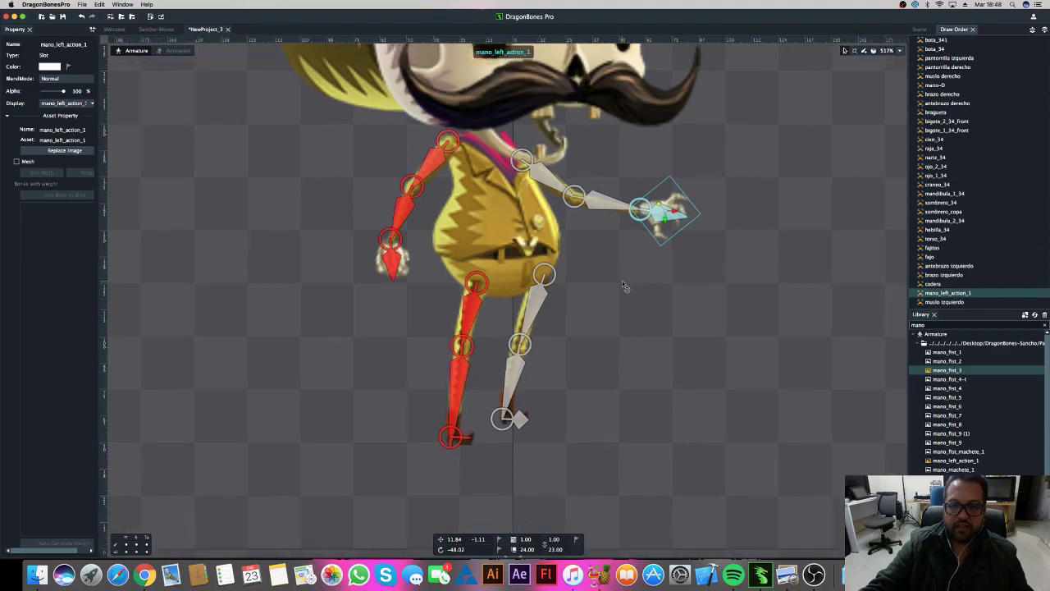
scroll(623, 286, "down", 2)
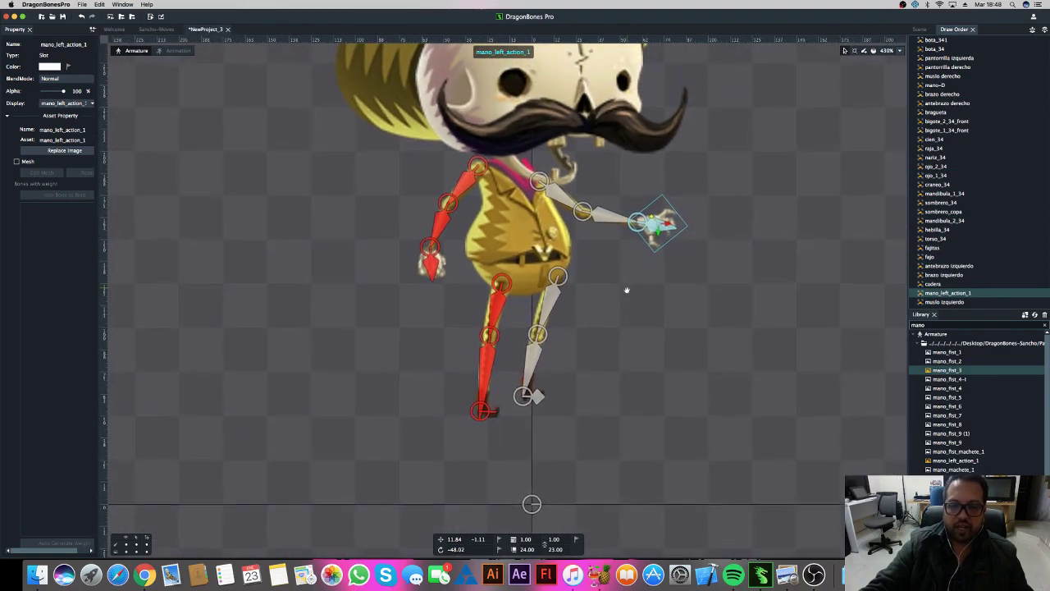
scroll(640, 345, "up", 3)
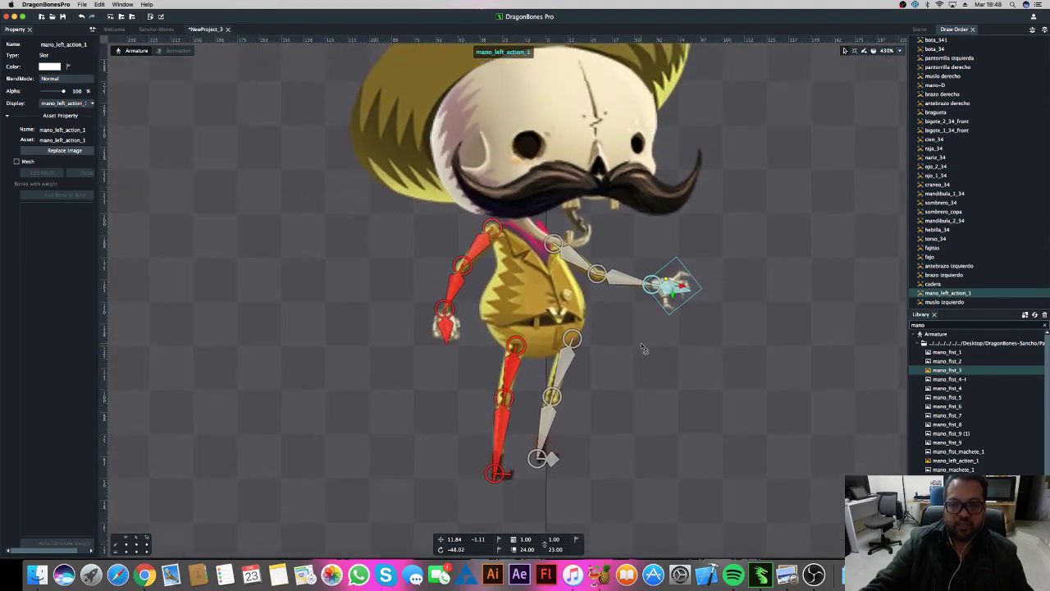
Step: Draw a length-49 bone from the chest down to the belt, bound to the torso_34 slot
left_click(539, 280)
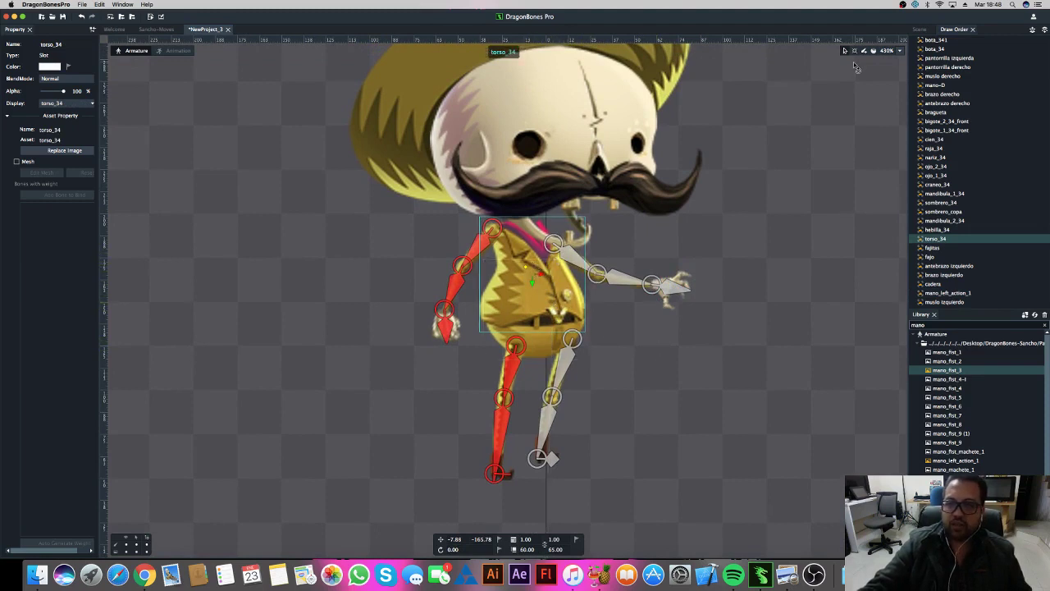
left_click(670, 248)
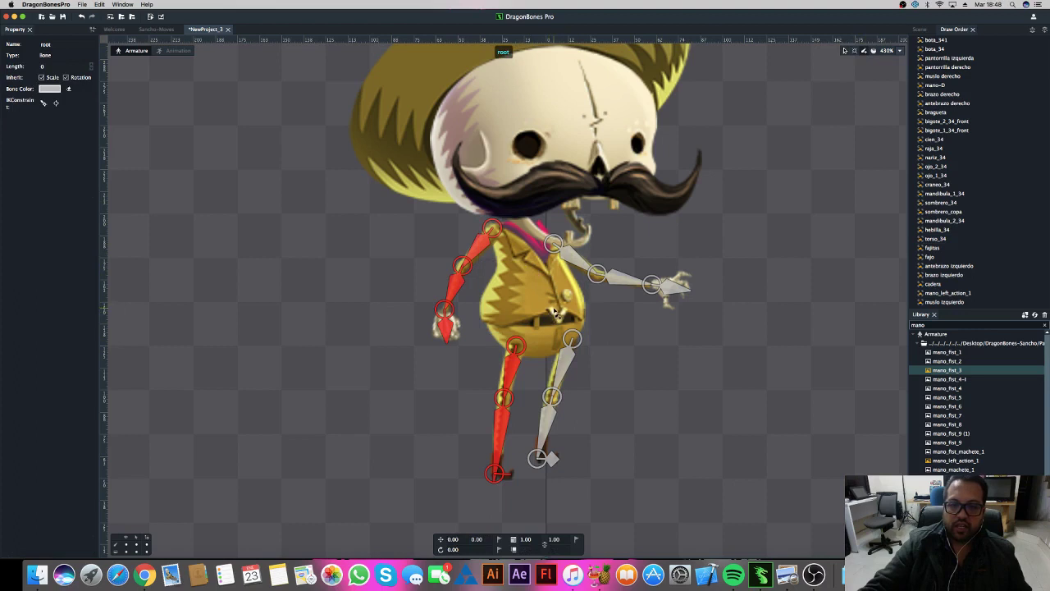
left_click_drag(555, 312, 519, 234)
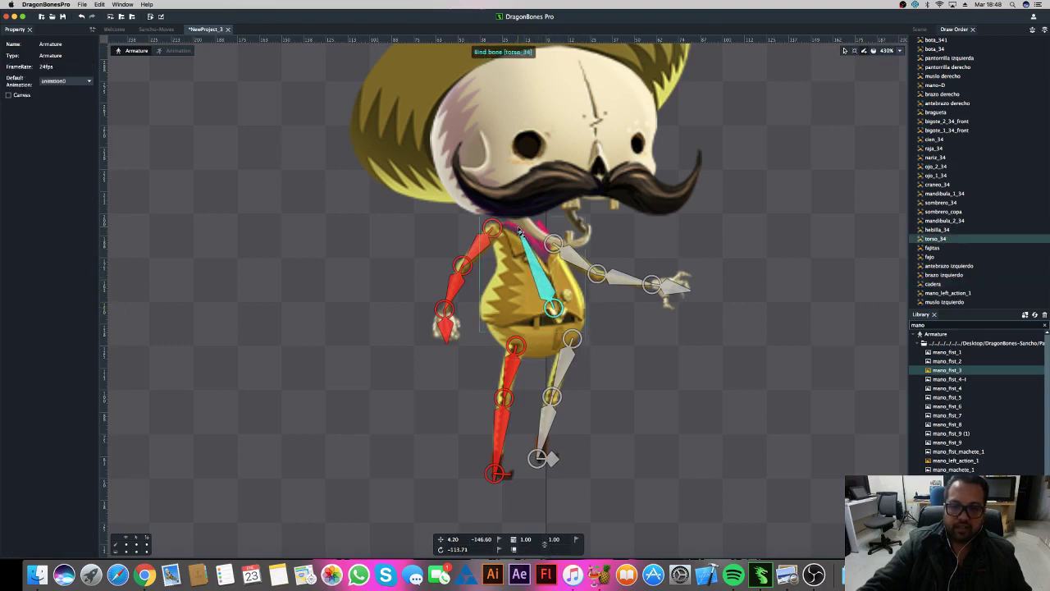
left_click_drag(519, 233, 520, 234)
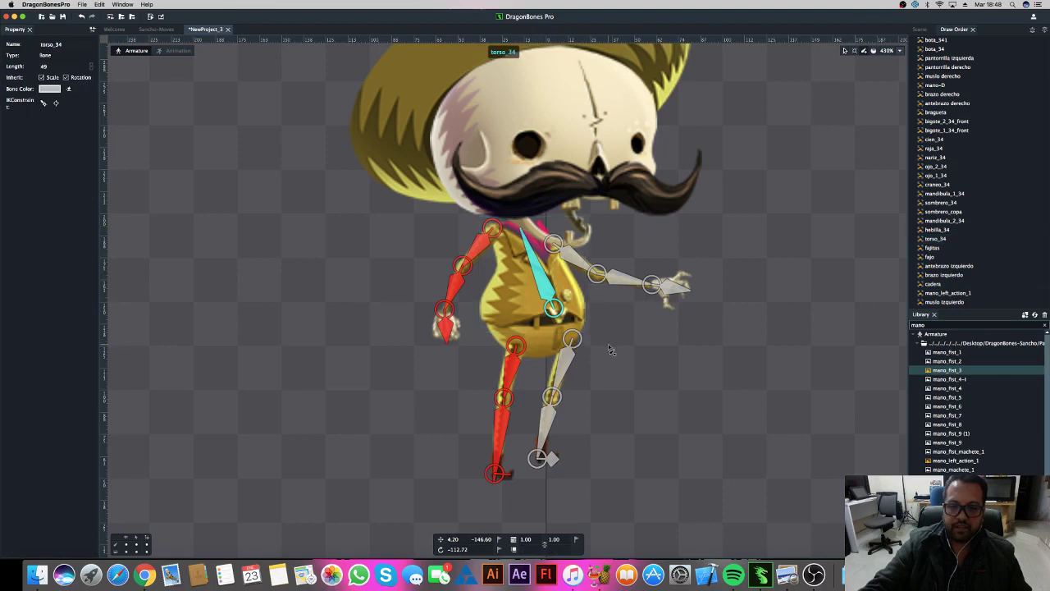
Step: Rename the new torso_34 bone to 'torso' in the Scene hierarchy
left_click(923, 30)
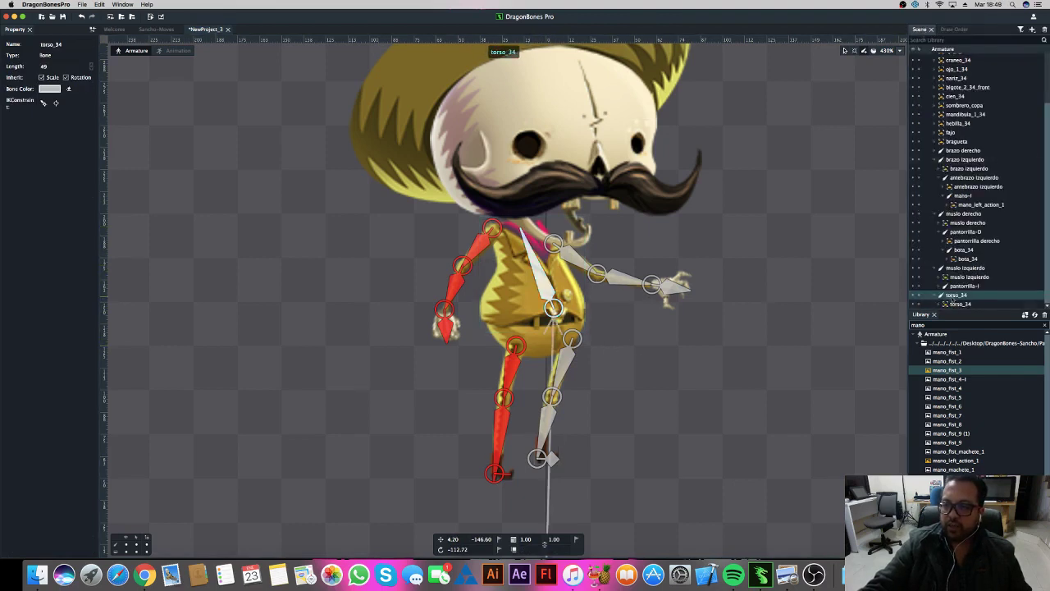
double_click(951, 296)
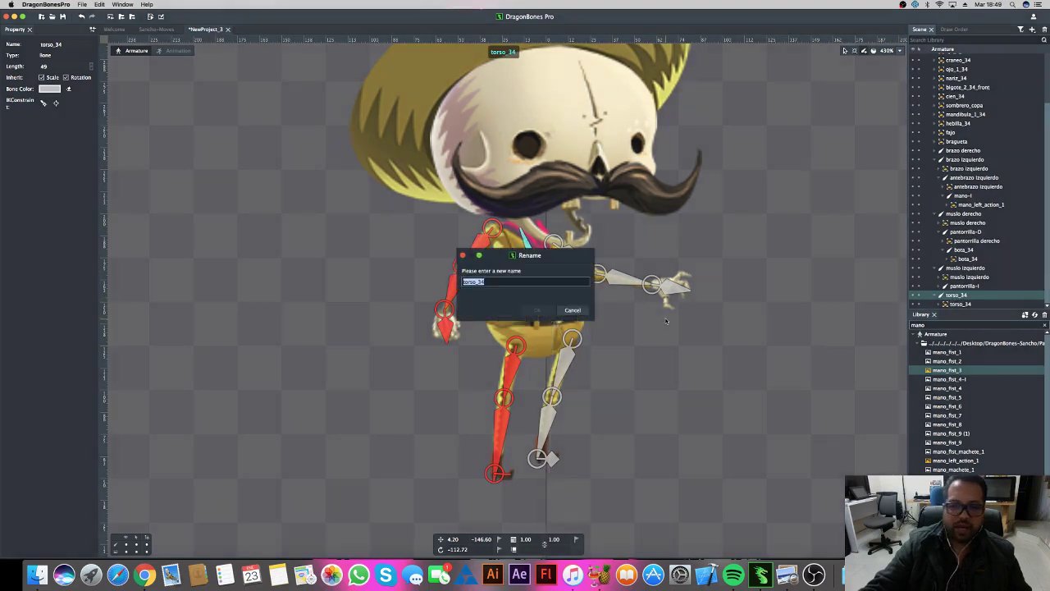
type("tor")
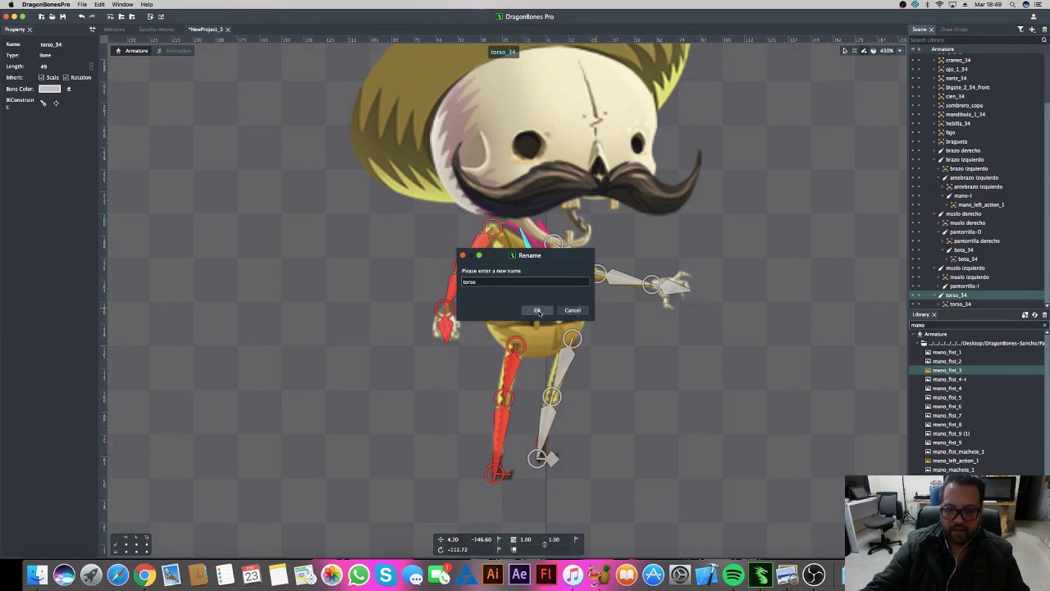
left_click(537, 311)
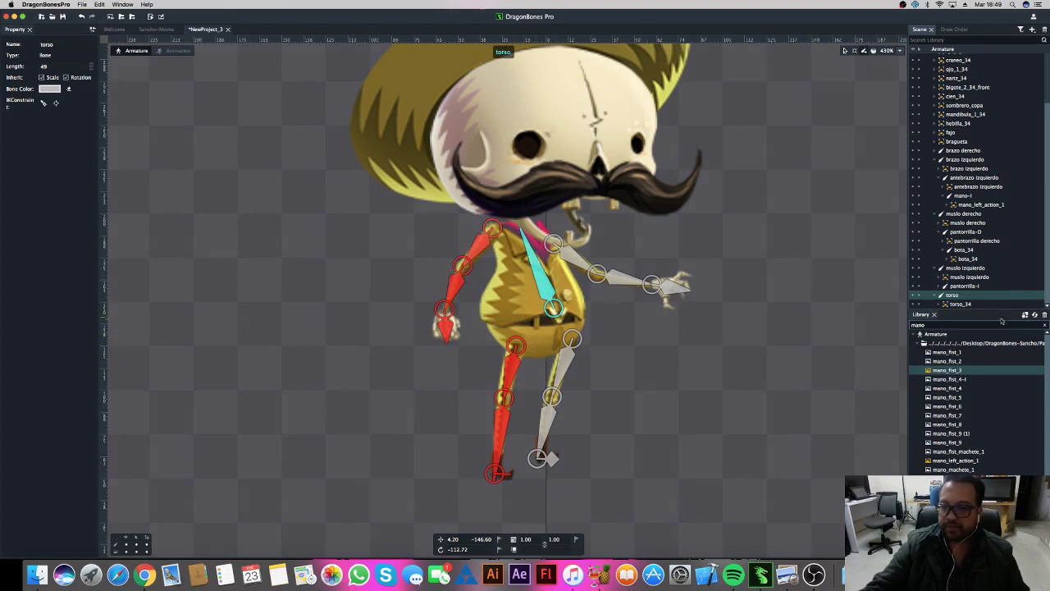
Step: Collapse the Scene tree branches and parent brazo izquierdo under the torso bone
left_click(935, 297)
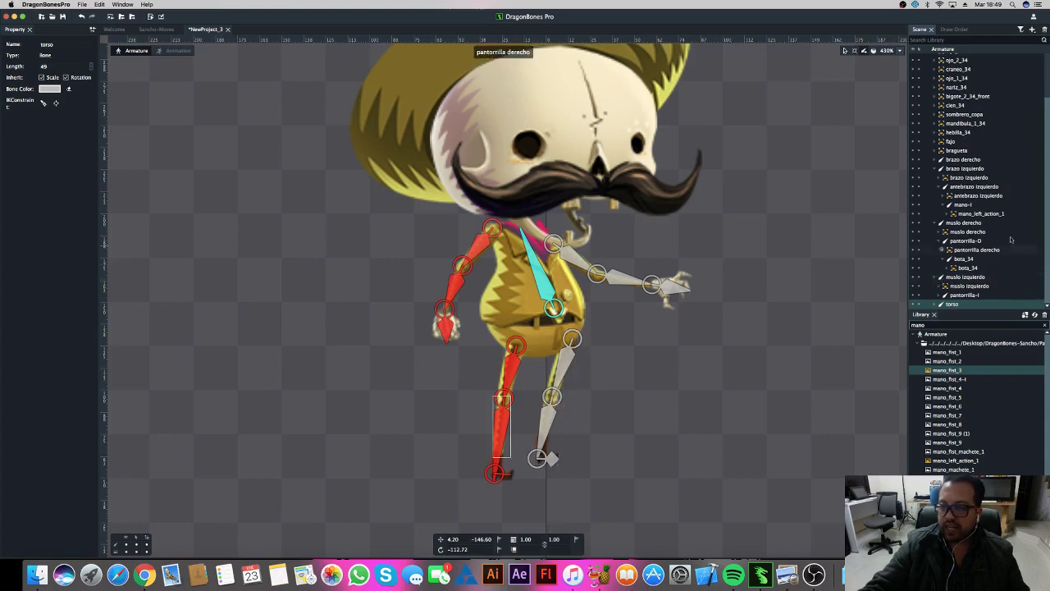
left_click(936, 168)
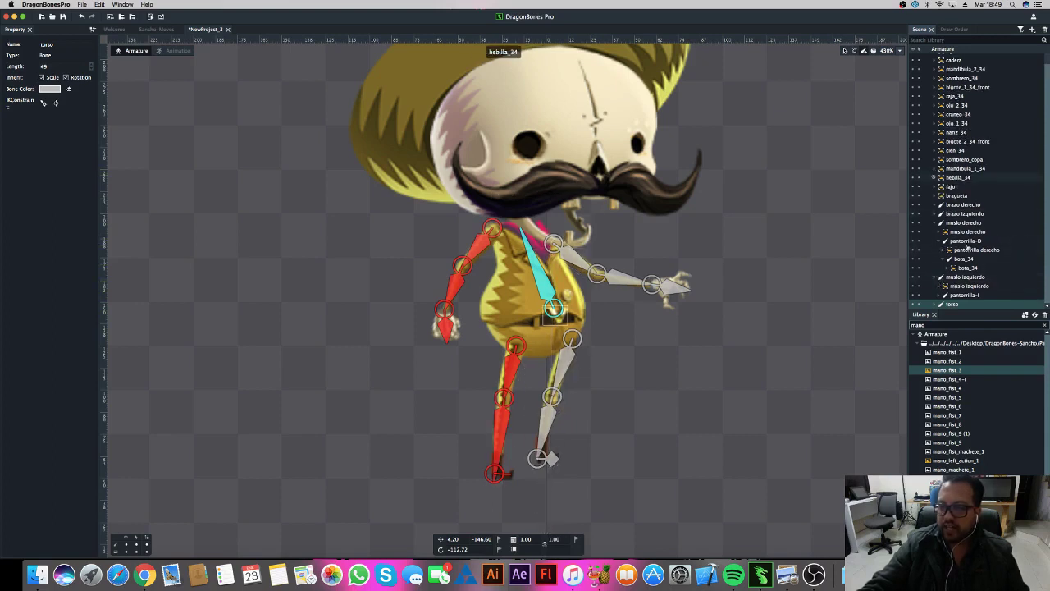
left_click(936, 222)
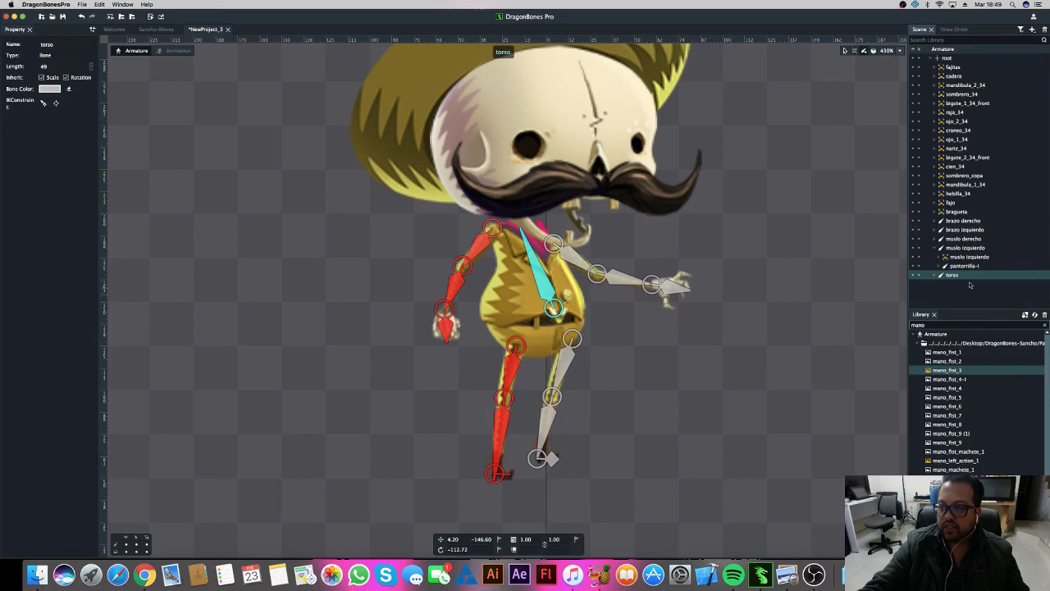
left_click(951, 222)
left_click(961, 230)
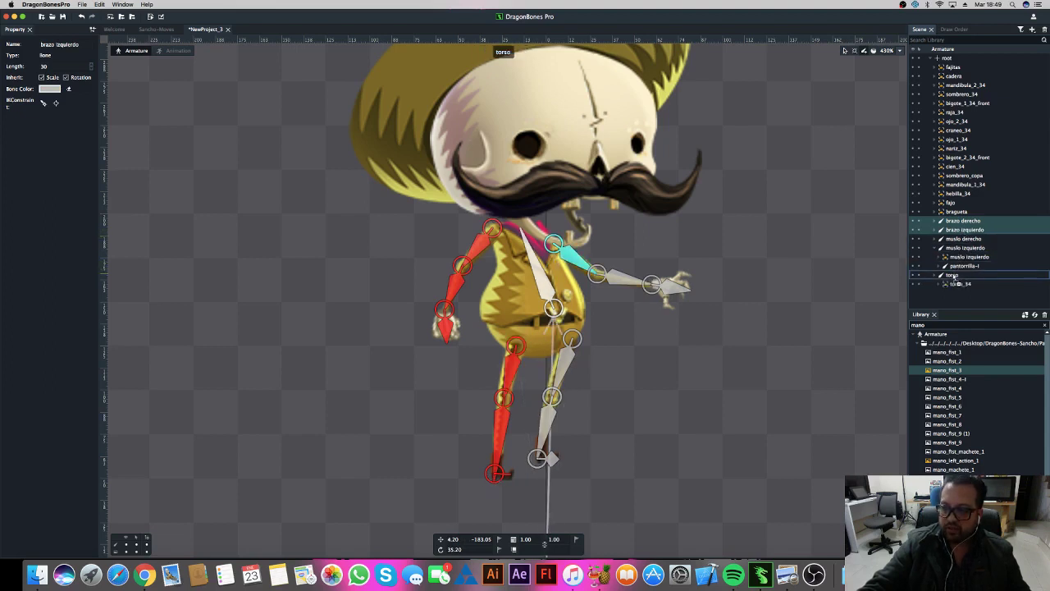
left_click_drag(953, 277, 953, 275)
left_click(966, 287)
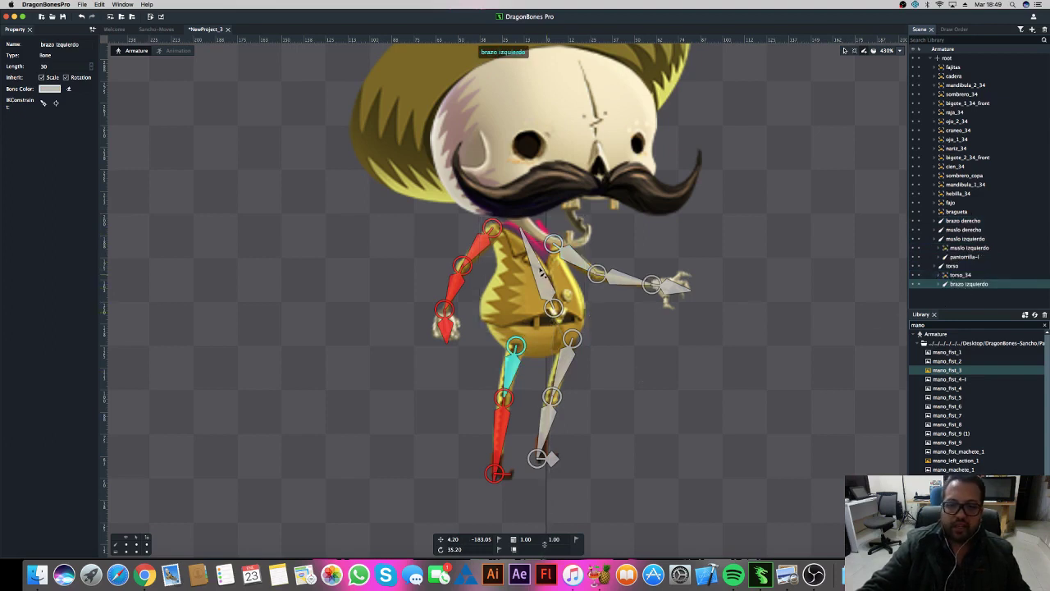
Step: Undo an accidentally drawn bone and rotate the torso to check which bones follow
left_click(540, 271)
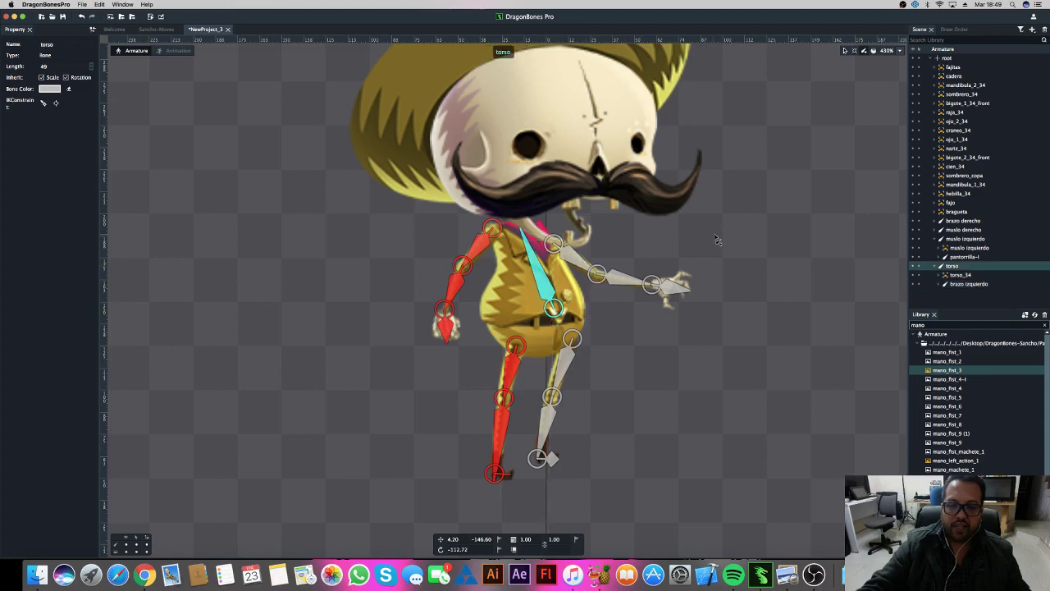
left_click_drag(742, 226, 755, 243)
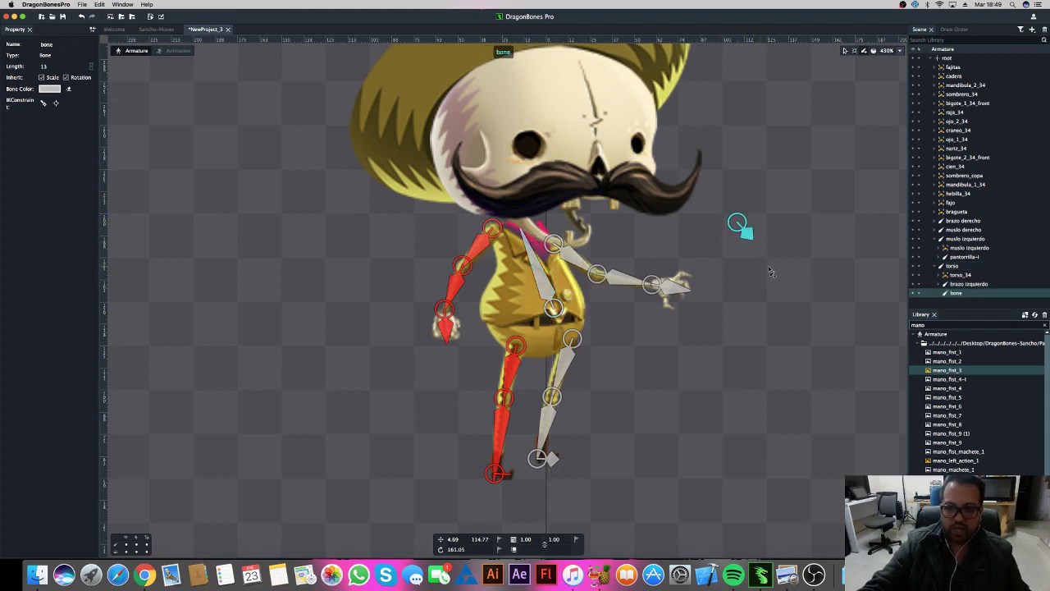
left_click(771, 271)
key("ctrl+z")
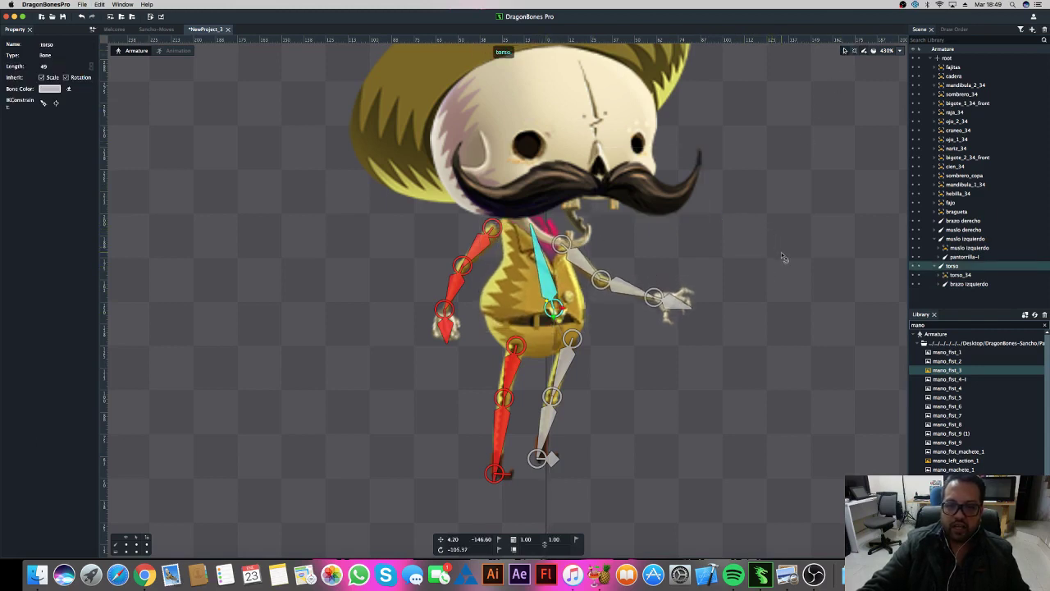
mouse_move(775, 246)
left_mouse_down()
mouse_move(779, 257)
mouse_move(780, 246)
left_mouse_up()
Step: Parent brazo derecho under torso, then rotate the torso to test and back
left_click(993, 221)
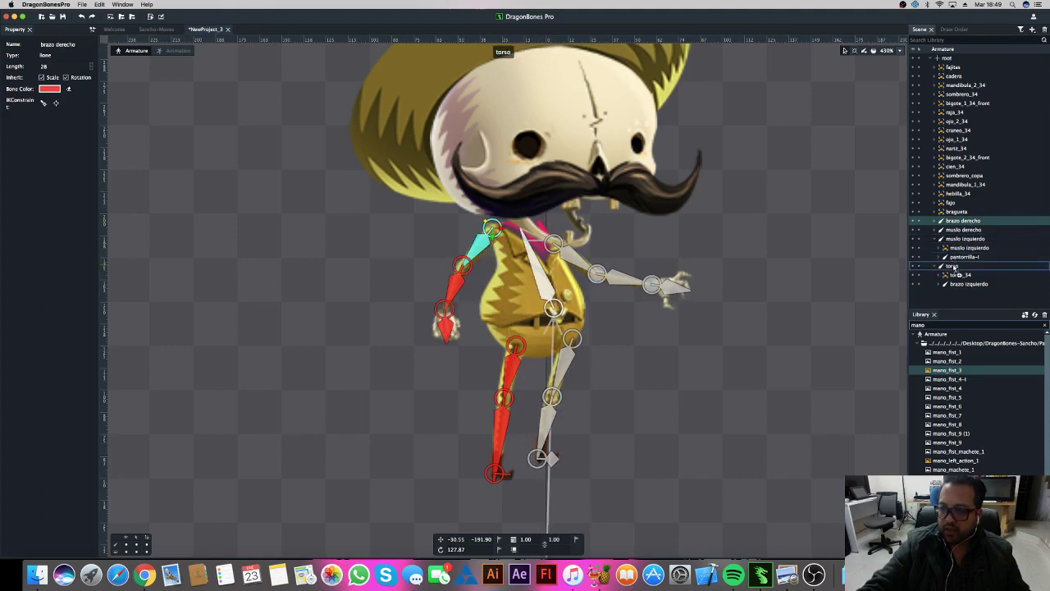
left_click_drag(954, 268, 951, 266)
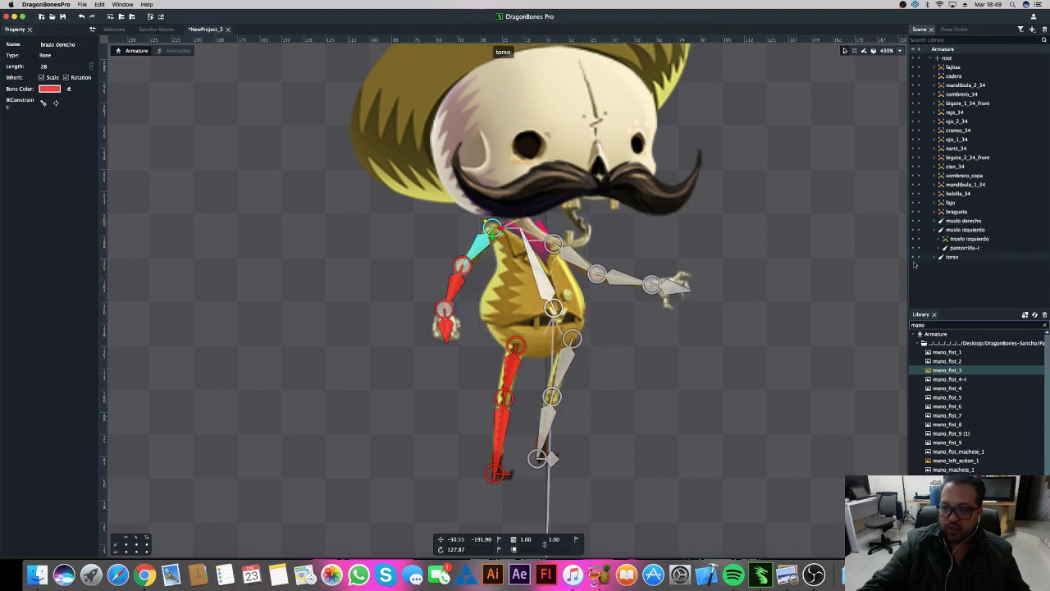
left_click(952, 256)
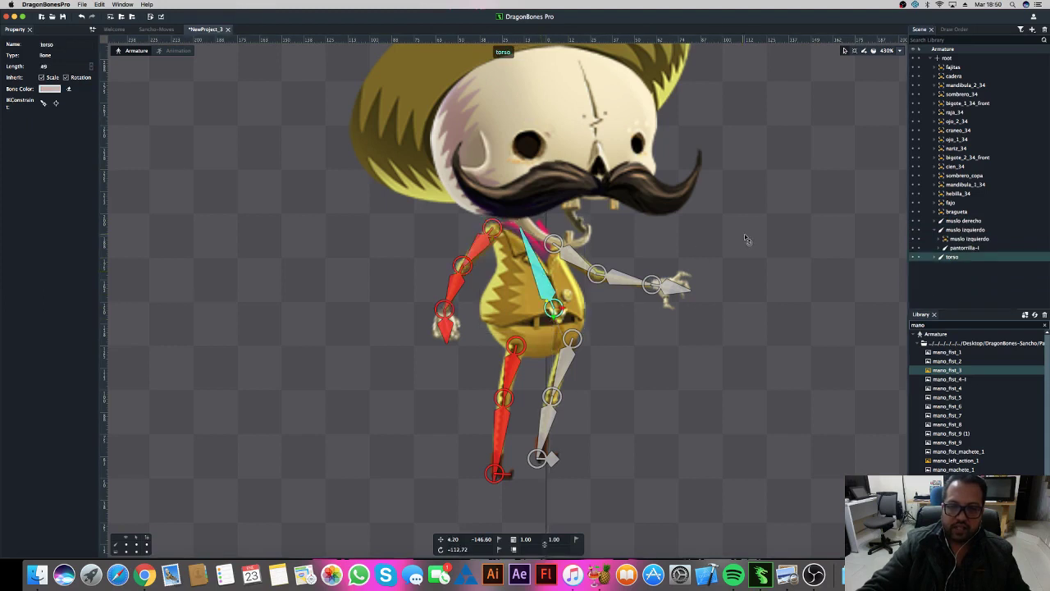
mouse_move(745, 239)
left_mouse_down()
mouse_move(757, 302)
mouse_move(741, 252)
left_mouse_up()
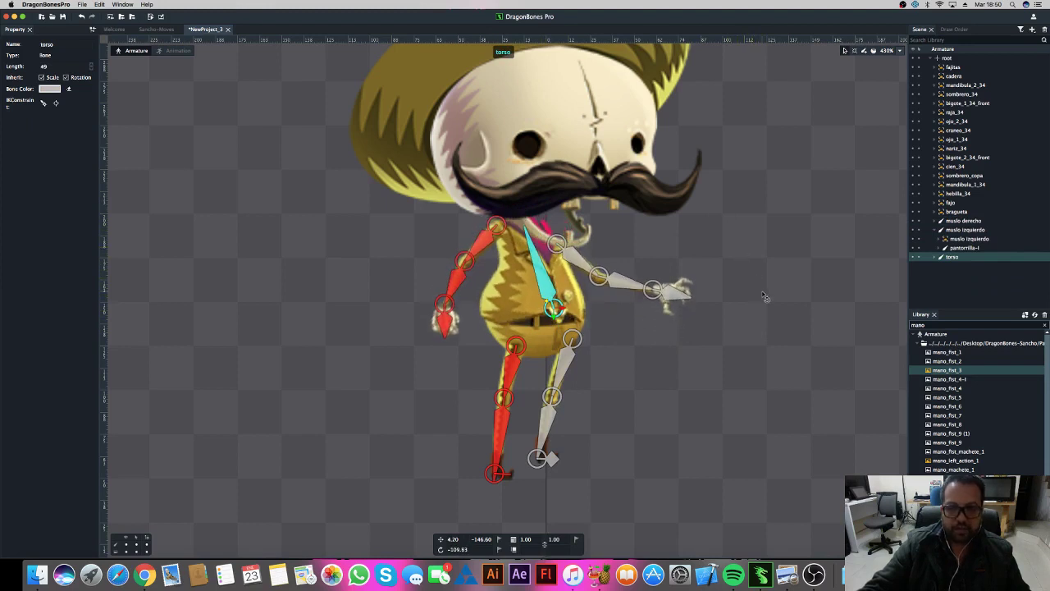
left_click_drag(763, 297, 764, 297)
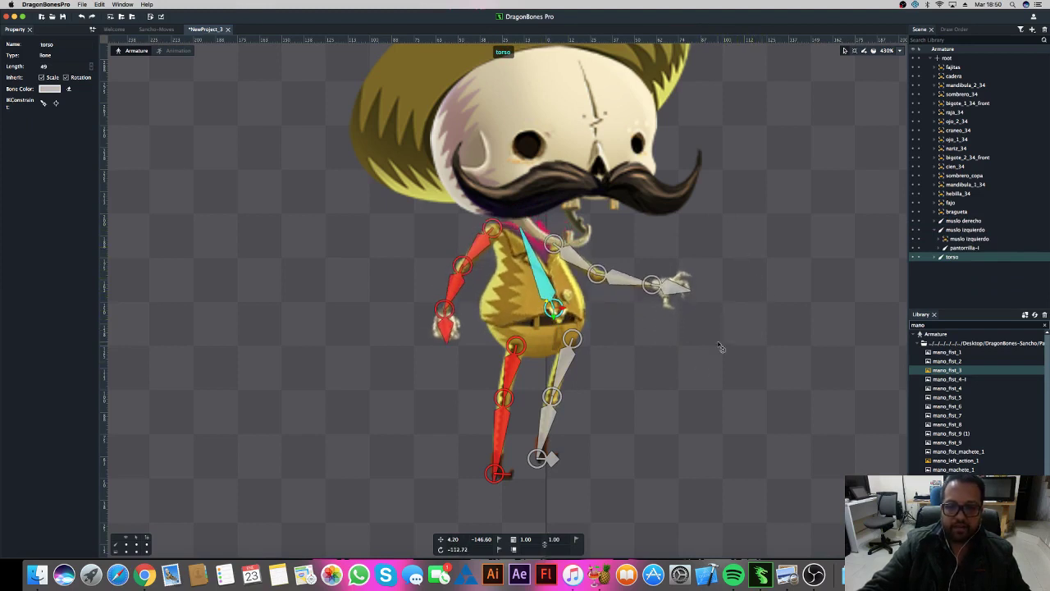
left_click_drag(722, 355, 718, 390)
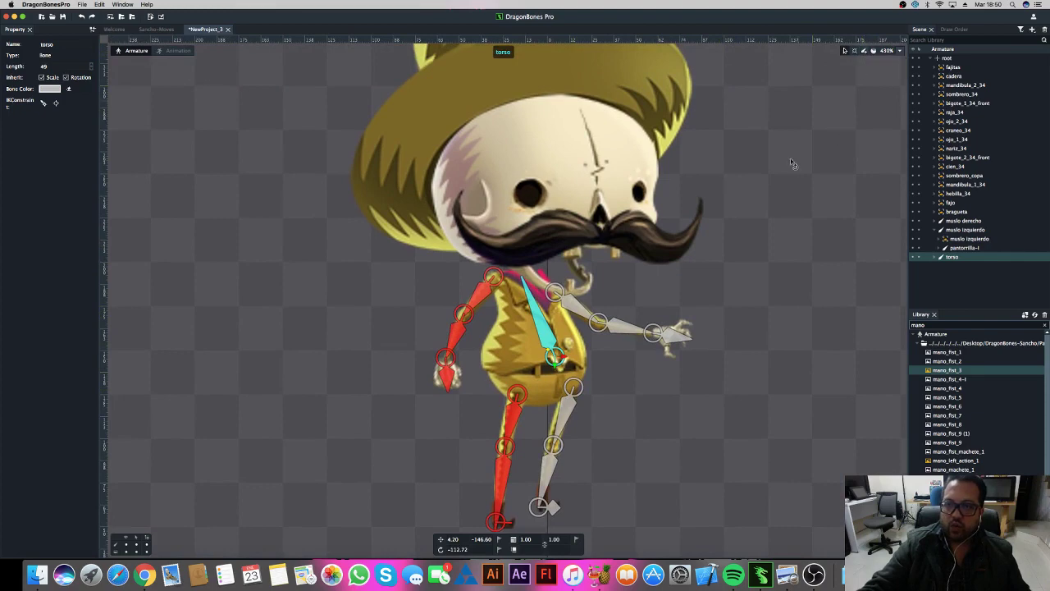
scroll(791, 158, "down", 2)
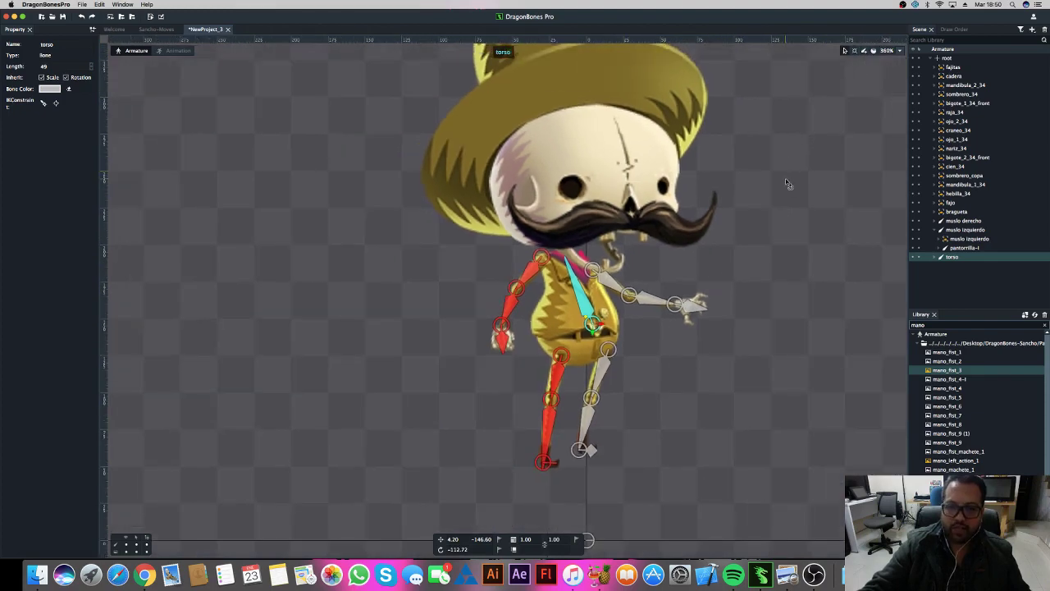
mouse_move(786, 178)
left_mouse_down()
mouse_move(766, 246)
mouse_move(781, 247)
left_mouse_up()
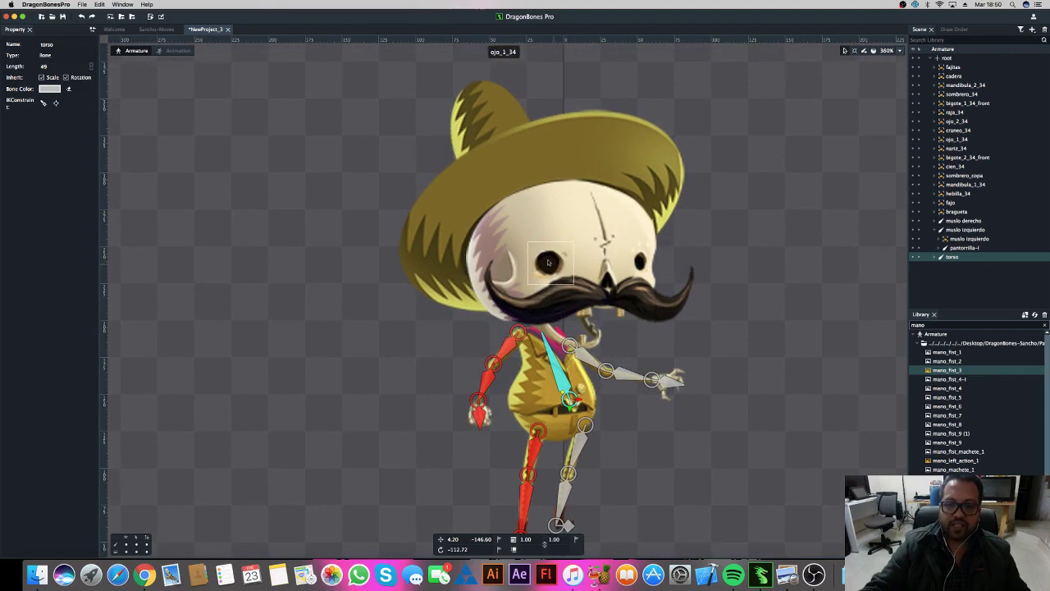
scroll(753, 263, "down", 1)
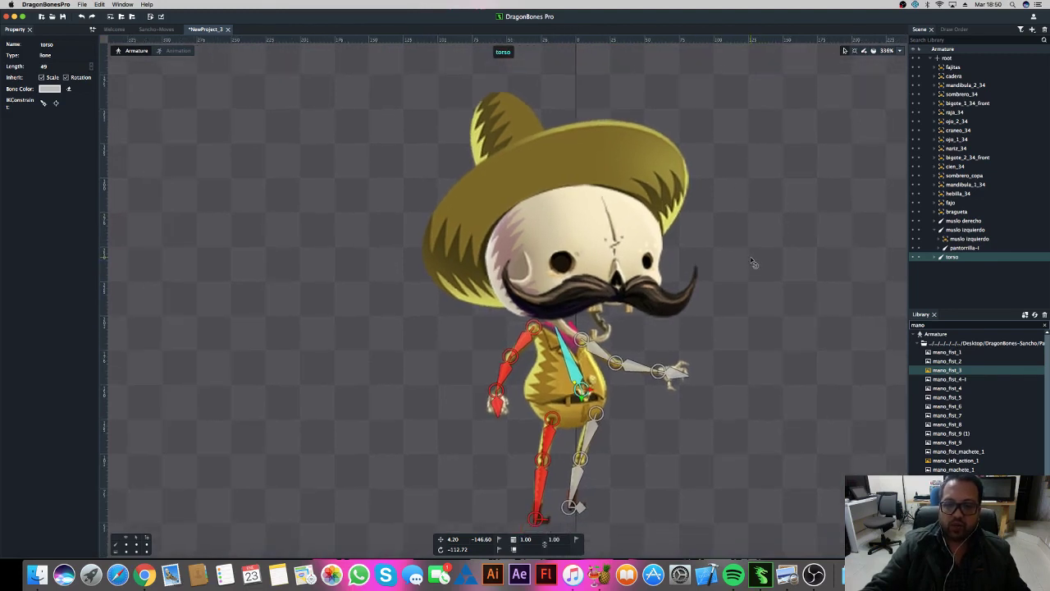
scroll(746, 262, "up", 3)
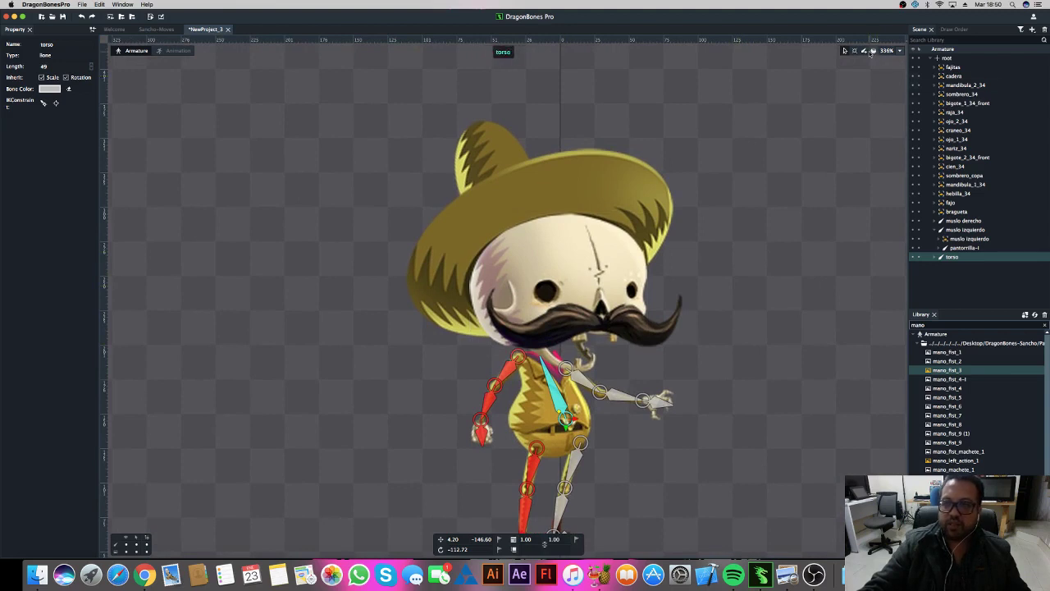
Step: Draw a length-47 bone upward above the head and rename it cara-elements
left_click_drag(570, 123, 571, 61)
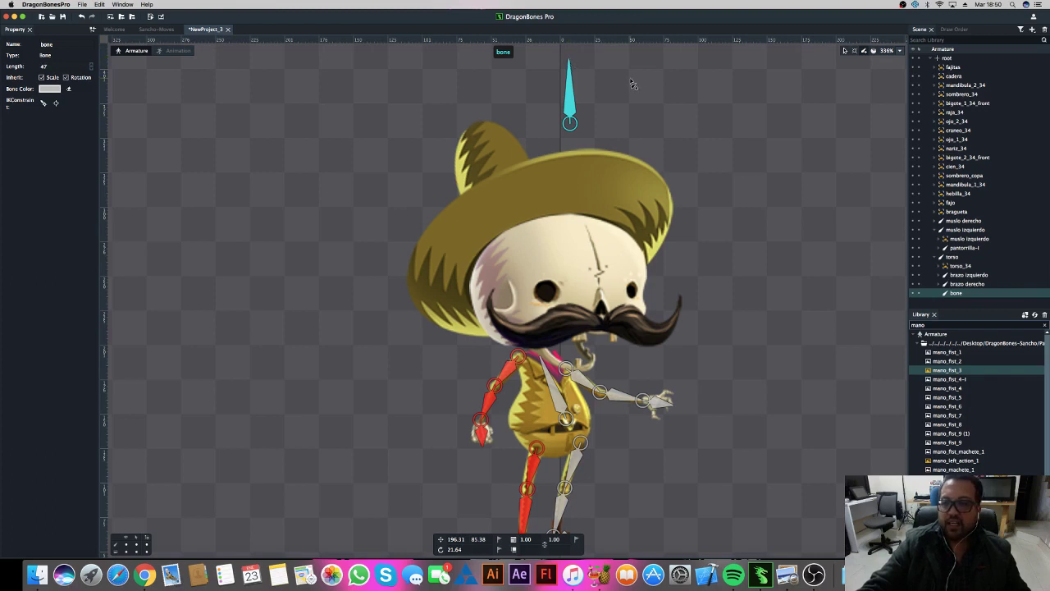
double_click(956, 293)
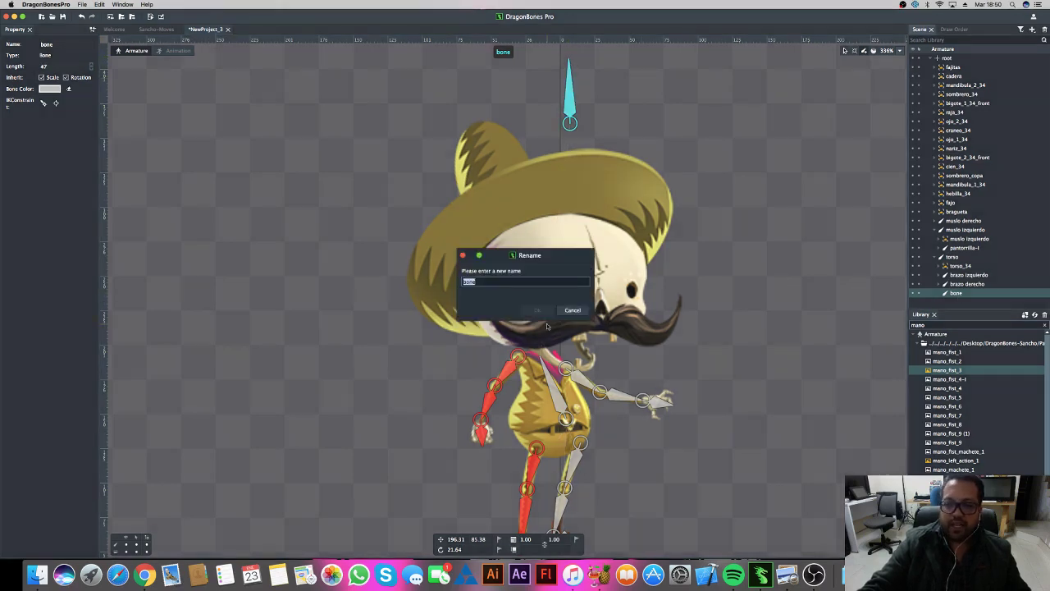
type("cara-elements")
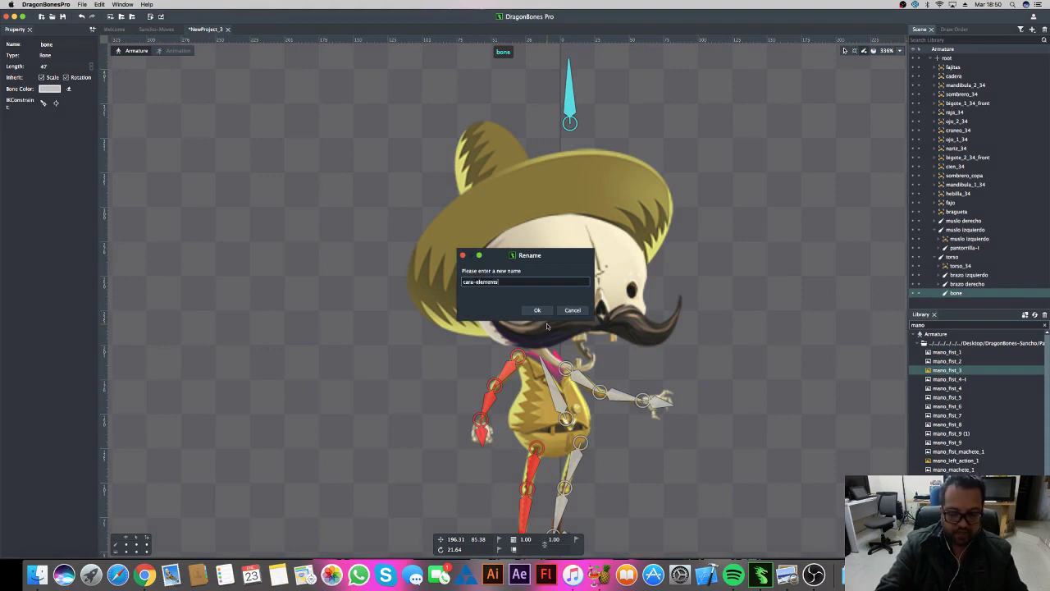
left_click(540, 310)
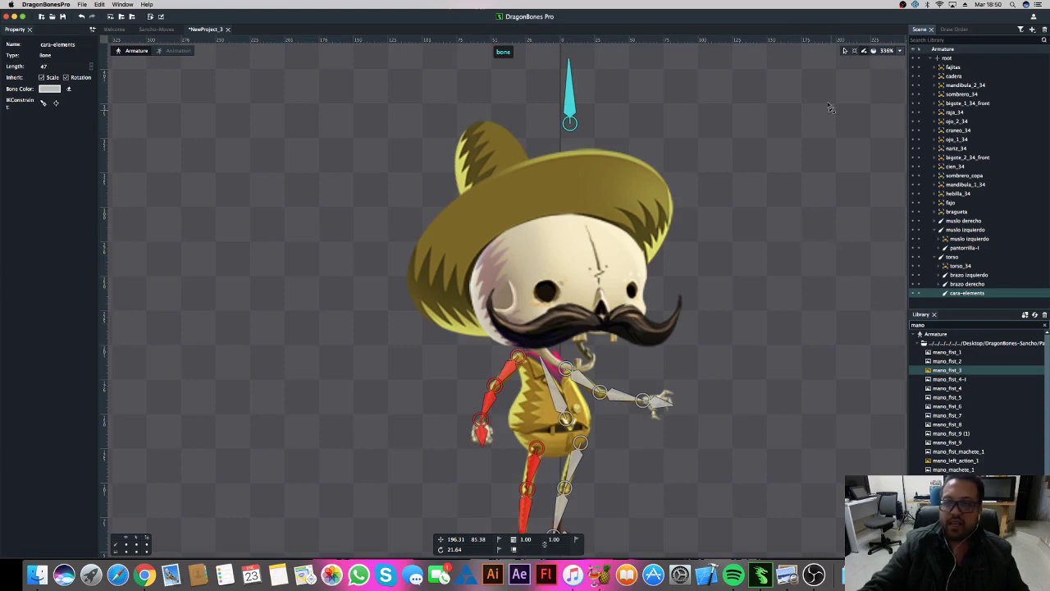
Step: Move the raja_34, ojo_2_34 and ojo_1_34 slots under the cara-elements bone
left_click(843, 51)
left_click(958, 295)
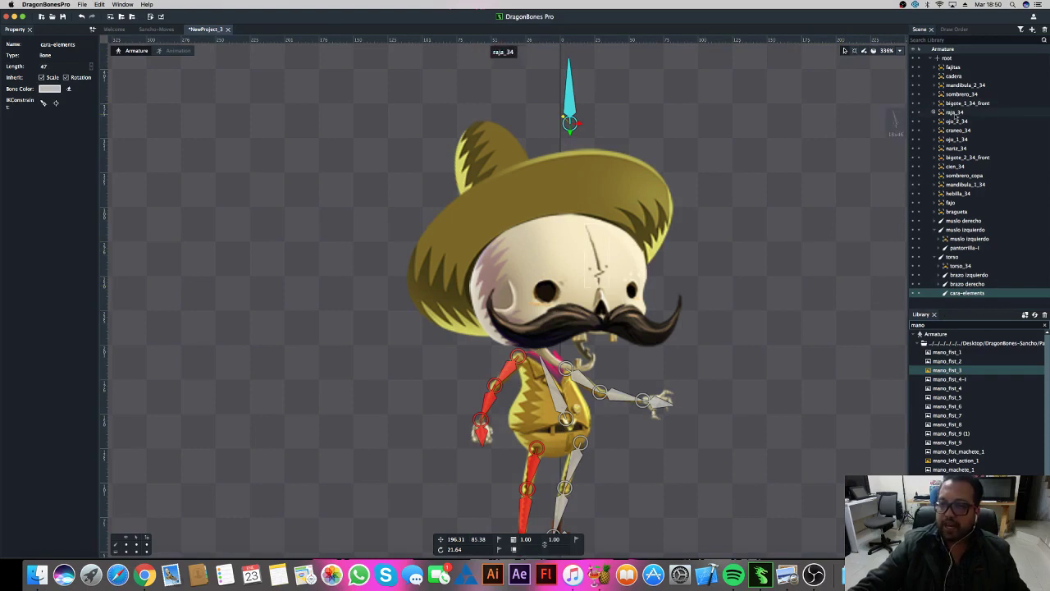
left_click(956, 113)
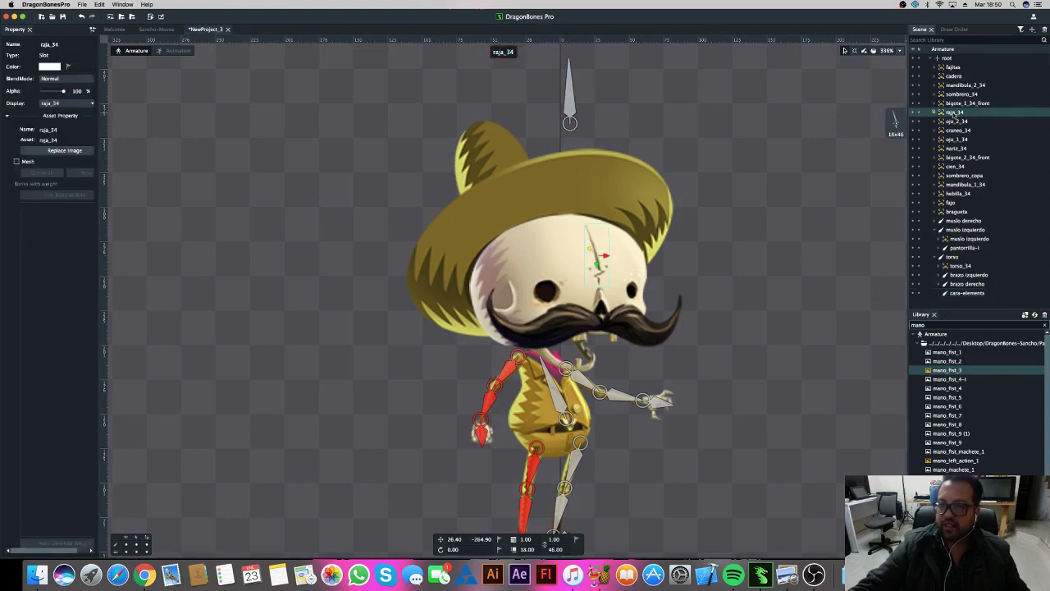
left_click_drag(955, 114, 954, 293)
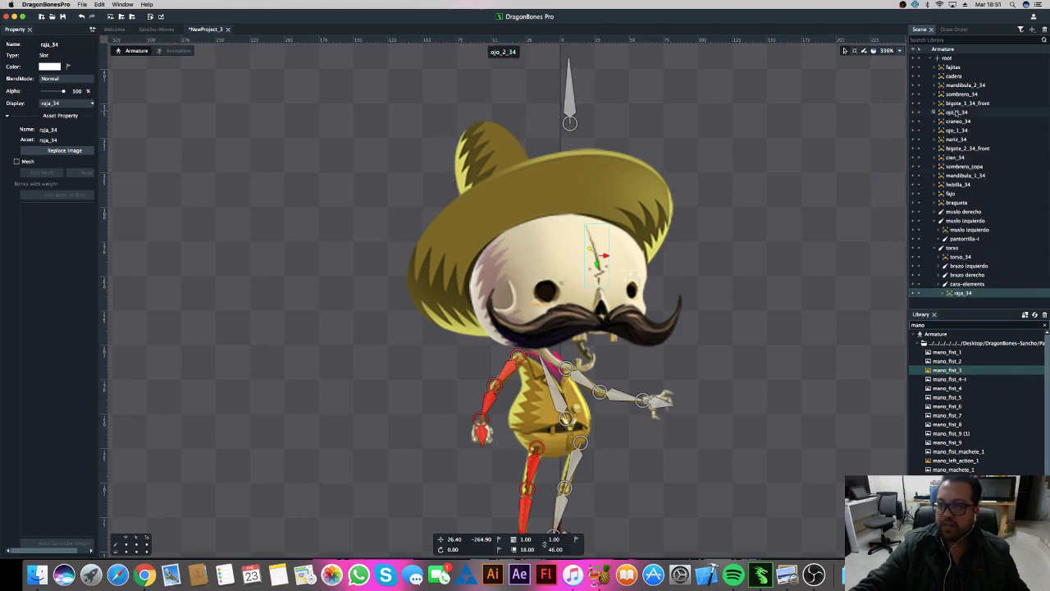
left_click(956, 113)
left_click_drag(954, 114, 962, 287)
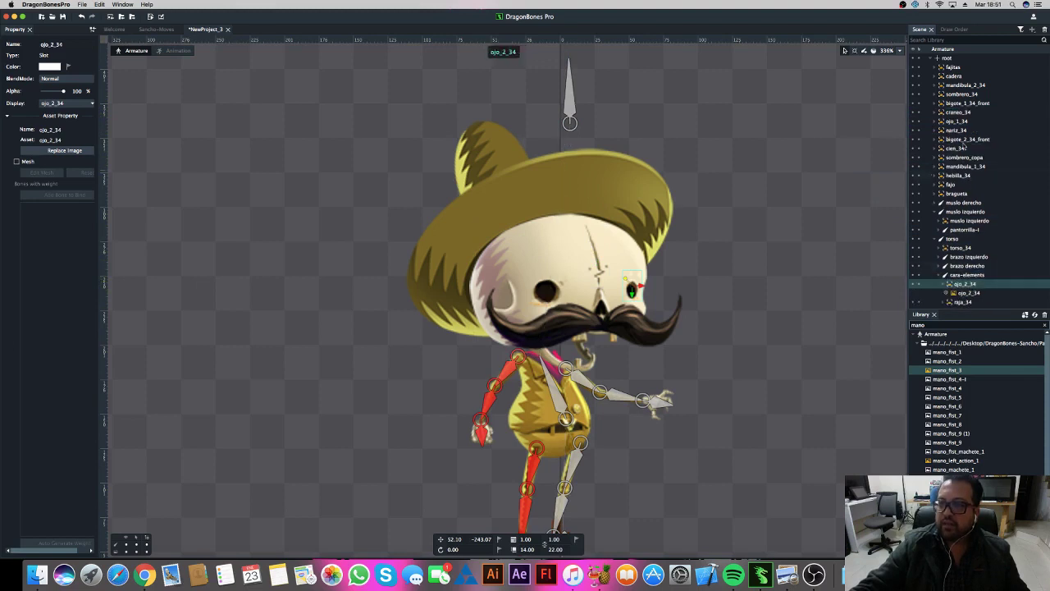
left_click_drag(957, 121, 958, 211)
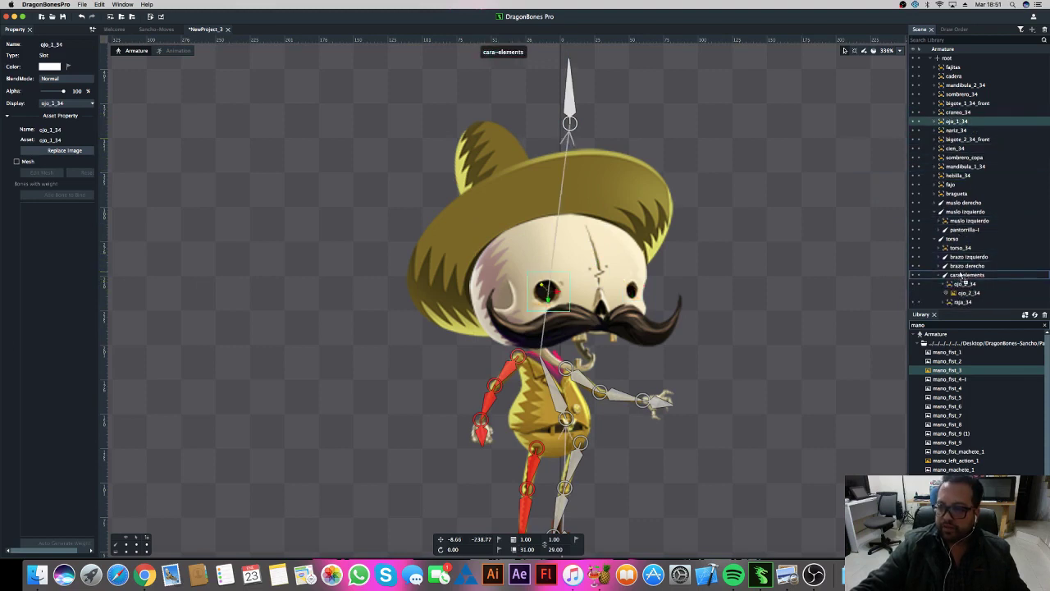
left_click_drag(958, 274, 959, 275)
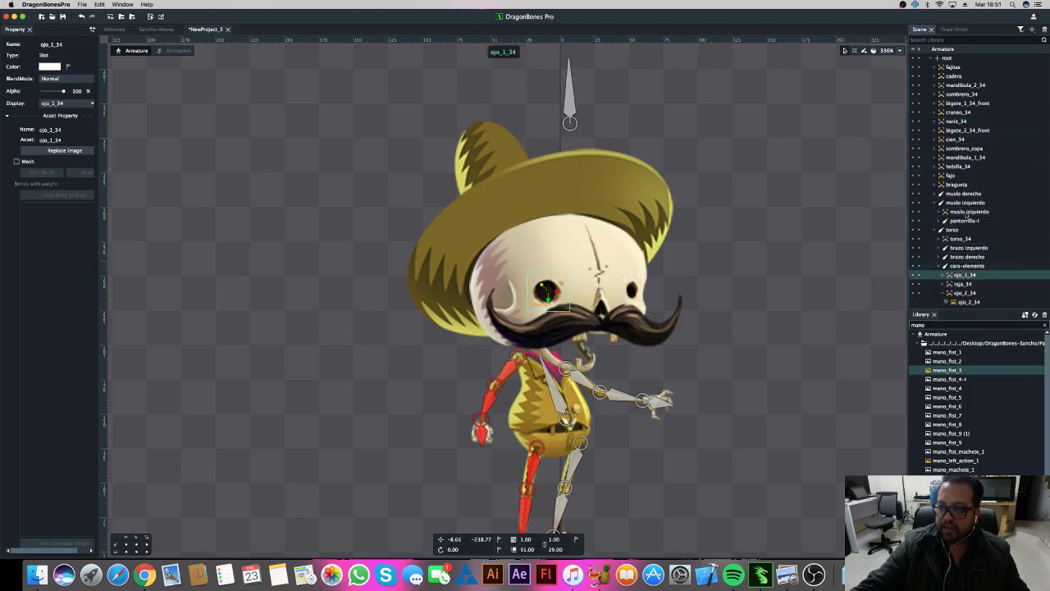
Step: Move nariz_34, bigote_2_34_front, bigote_1_34_front and cien_34 under cara-elements
left_click(956, 121)
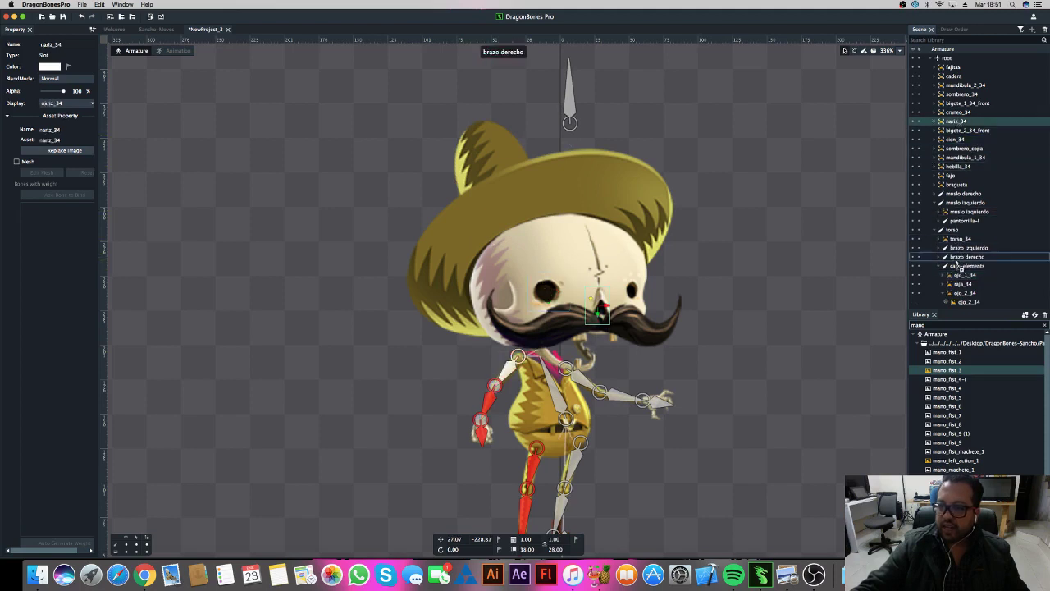
left_click_drag(960, 271, 960, 271)
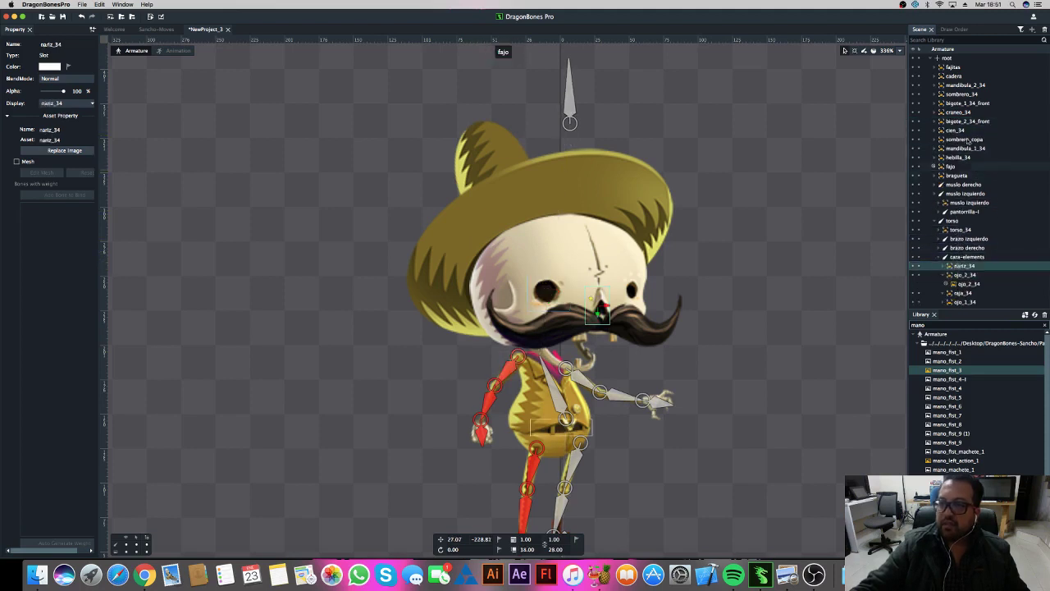
left_click_drag(960, 122, 962, 259)
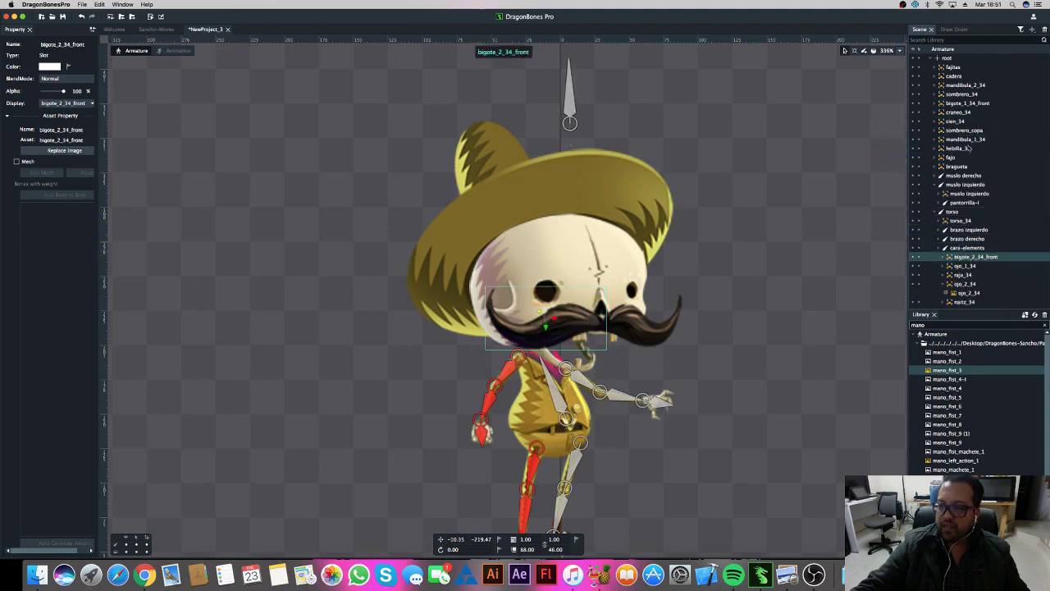
left_click_drag(965, 103, 967, 247)
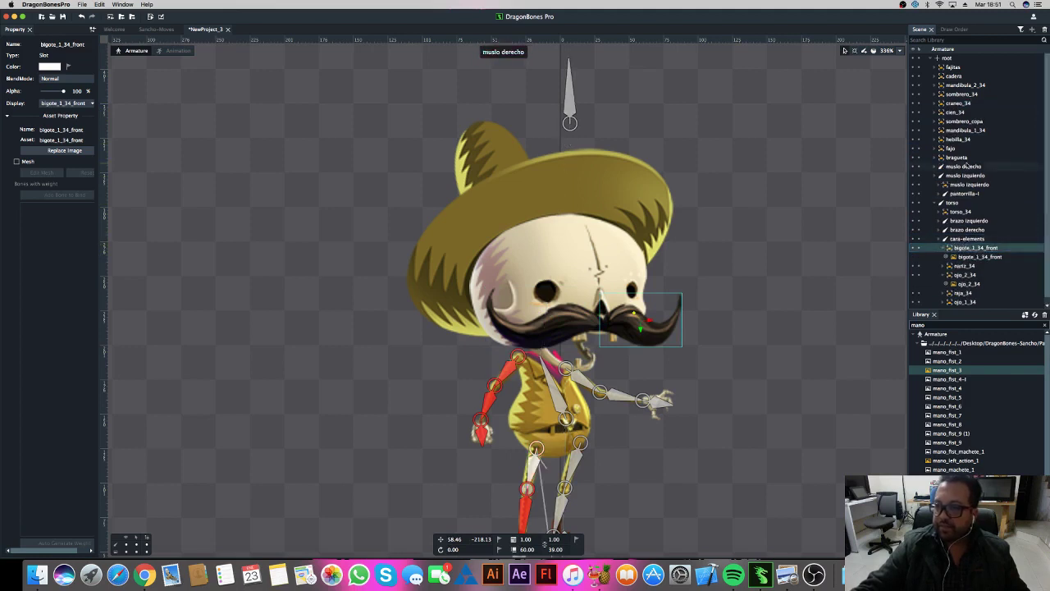
left_click(956, 112)
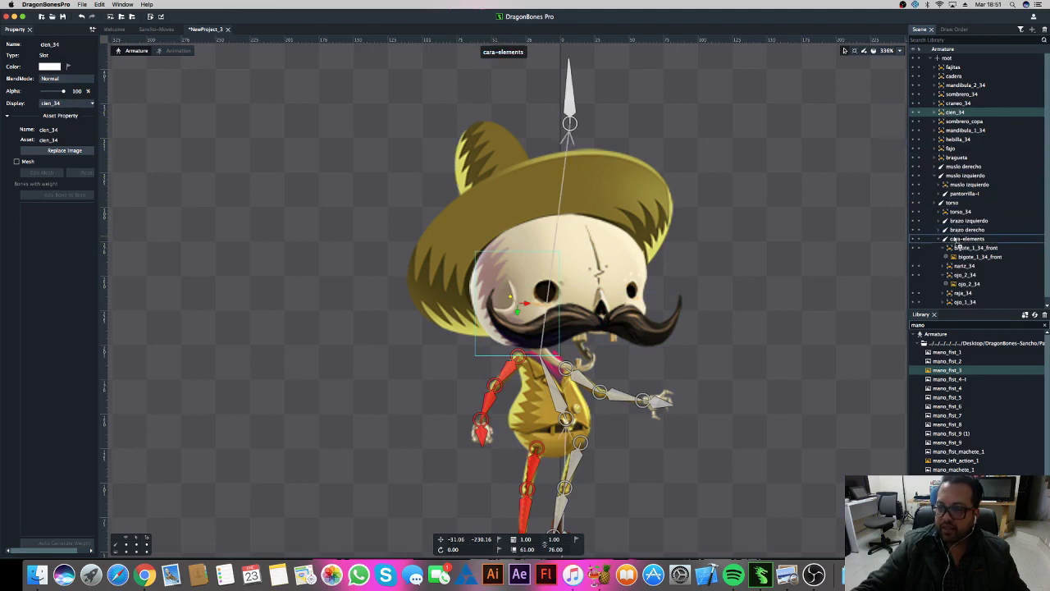
left_click_drag(958, 245, 956, 240)
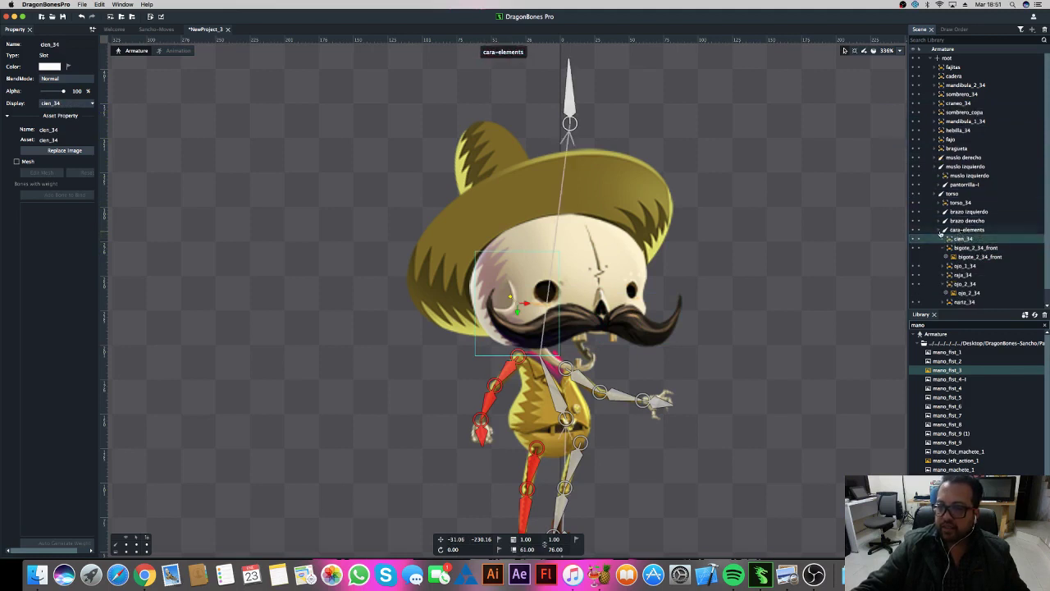
left_click(941, 231)
left_click(966, 229)
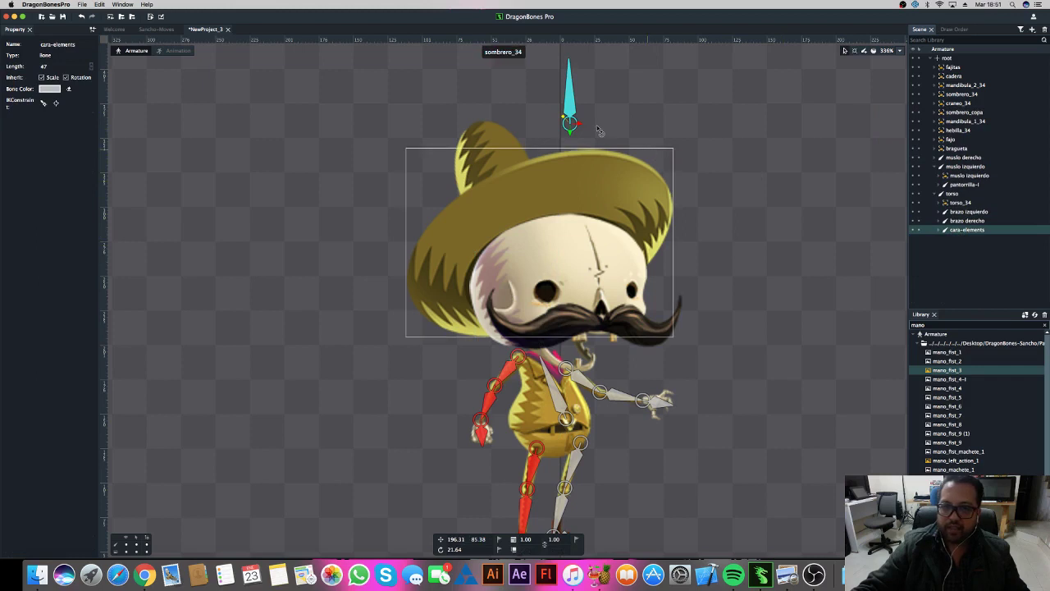
mouse_move(569, 123)
left_mouse_down()
mouse_move(588, 128)
mouse_move(576, 128)
mouse_move(587, 132)
mouse_move(578, 105)
left_mouse_up()
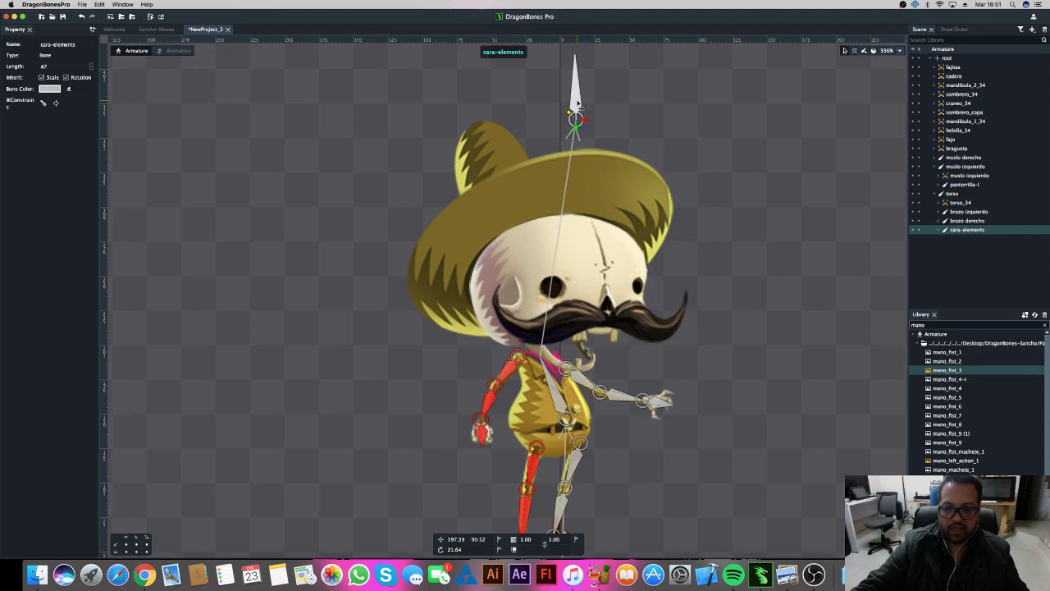
key("super+z")
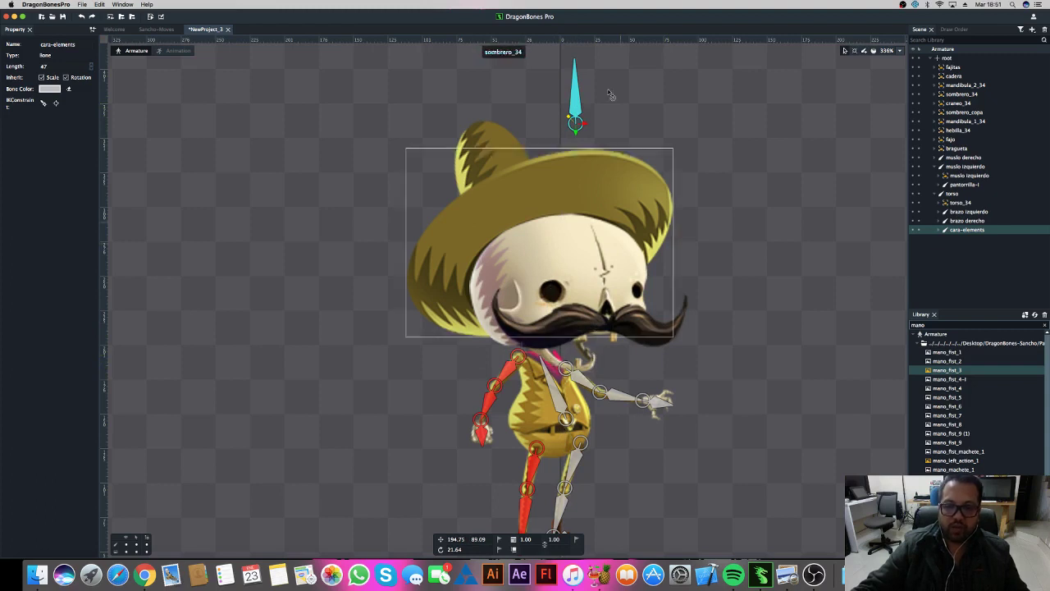
left_click_drag(576, 109, 572, 103)
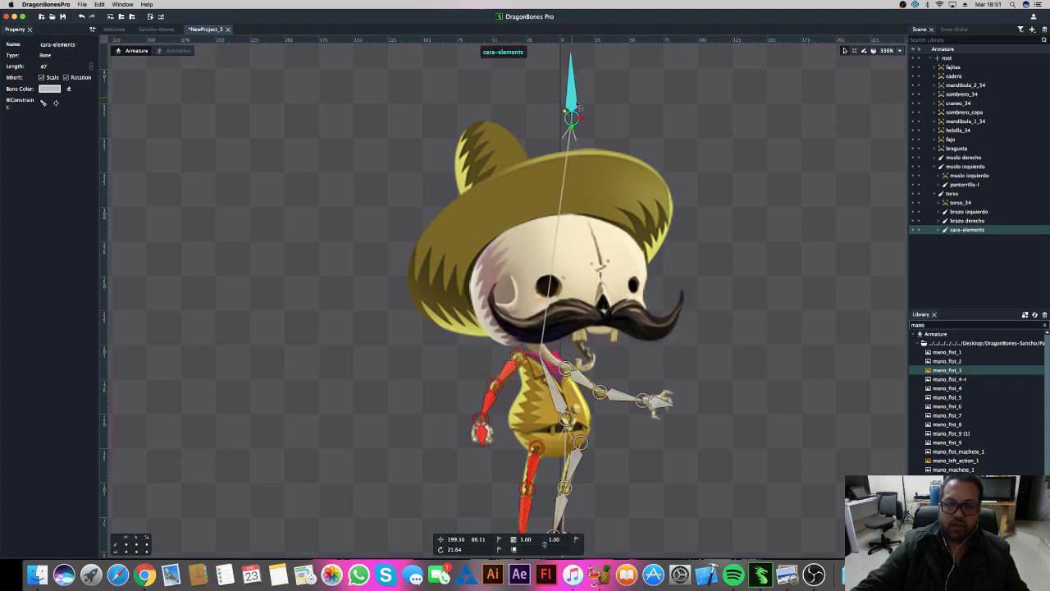
key("ctrl+z")
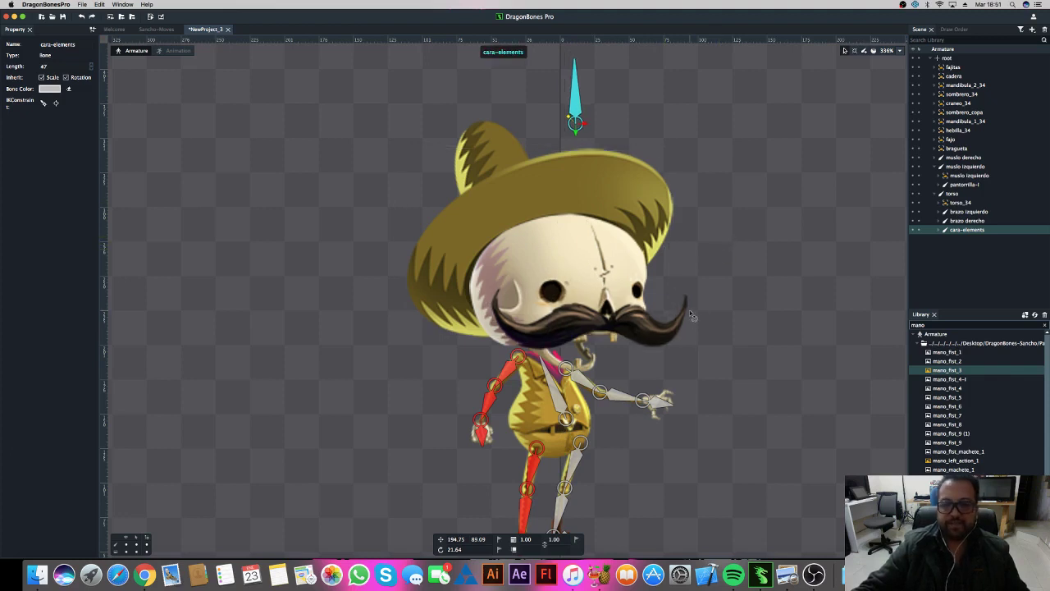
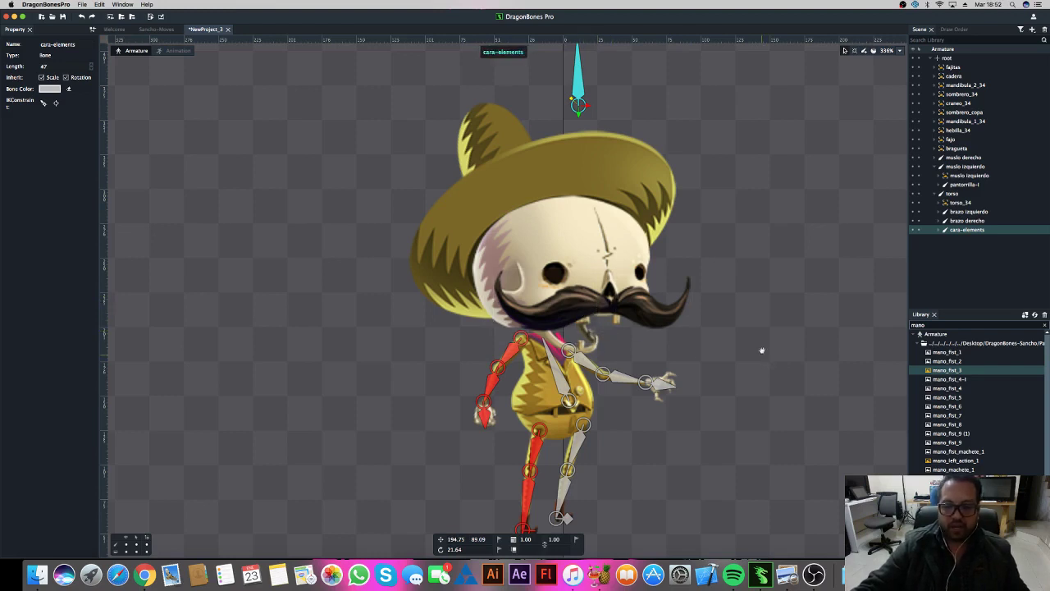
Step: Draw a new bone from the torso up into the skull, bound to the craneo_34 image
scroll(762, 350, "down", 2)
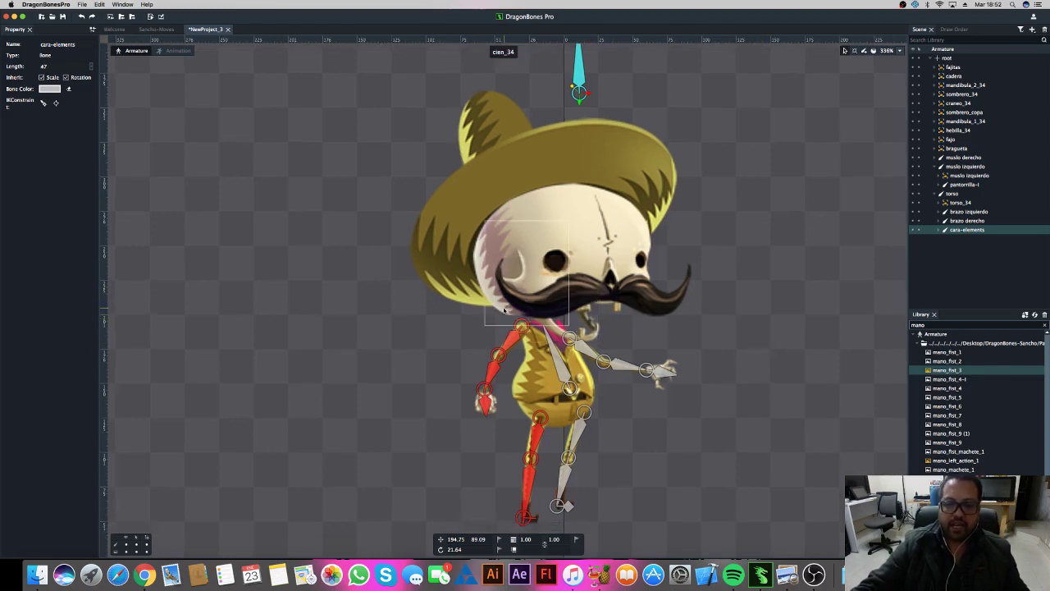
left_click(480, 274)
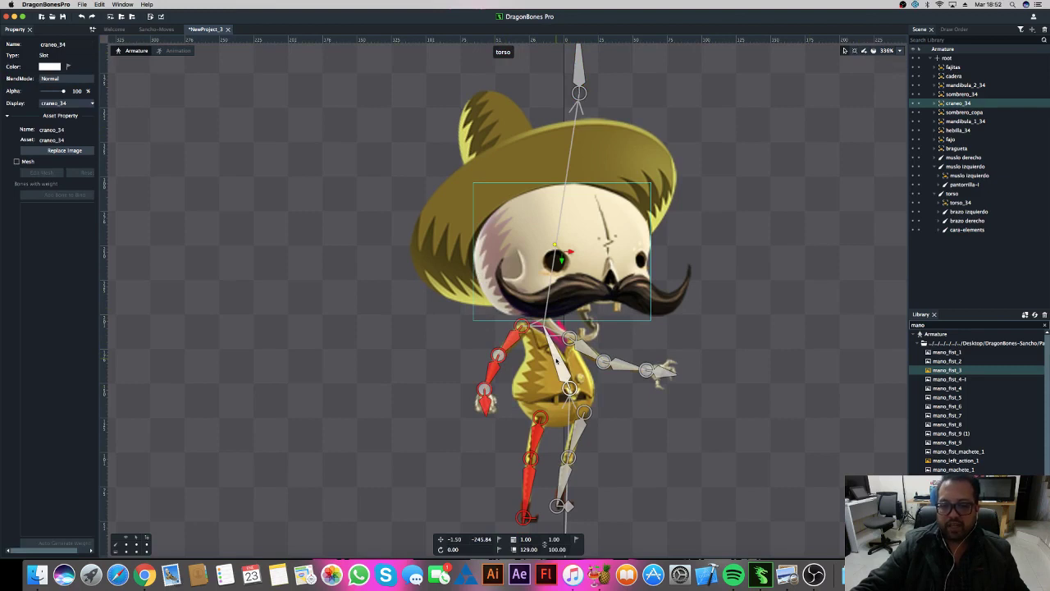
left_click(556, 361)
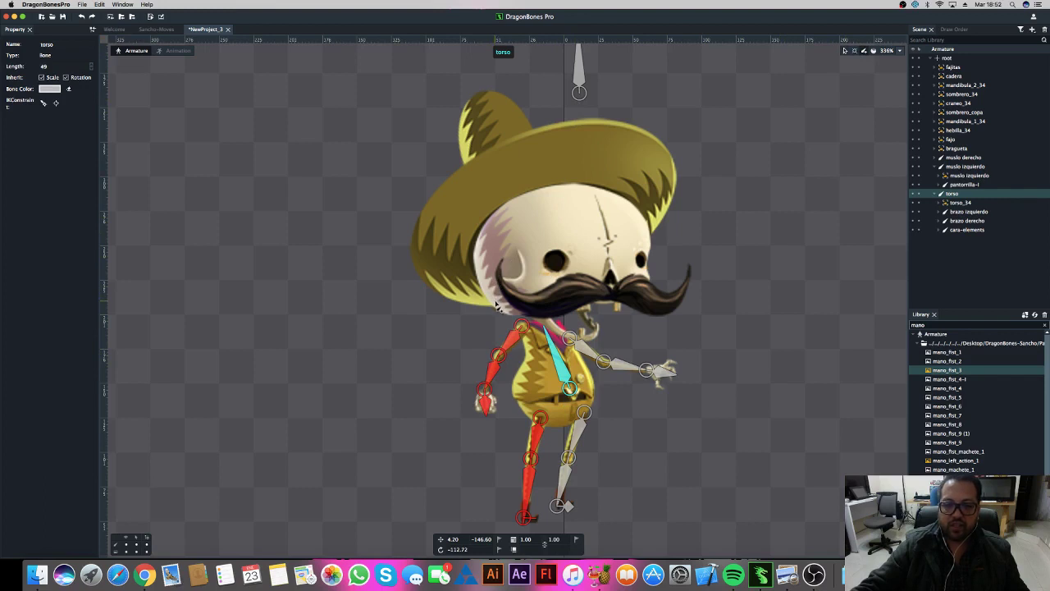
left_click_drag(498, 306, 506, 215)
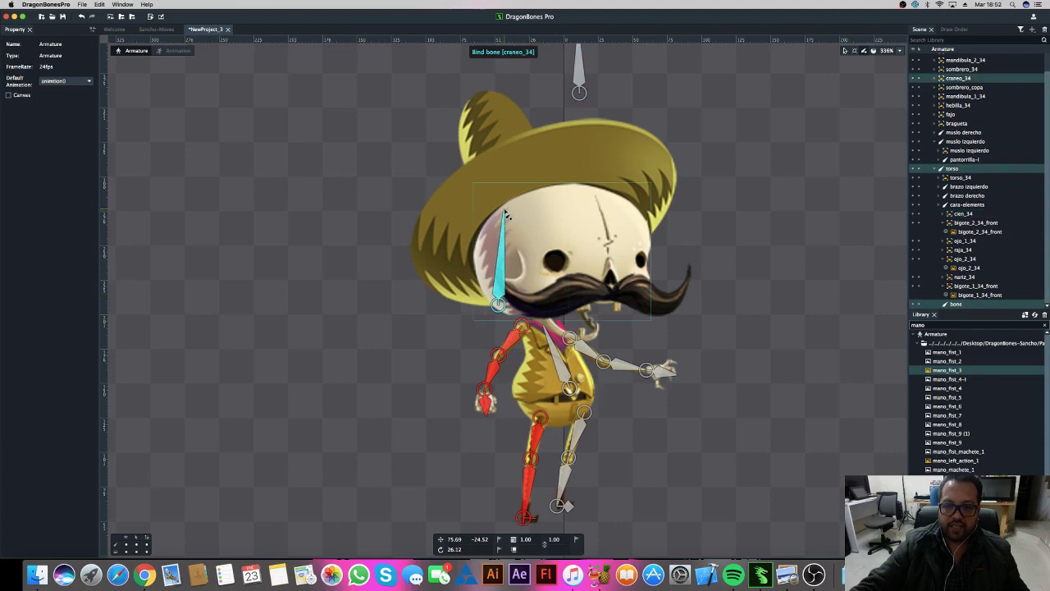
Step: Finish the craneo_34 skull bone, then test-rotate the torso, face and skull bones, undoing the tests
left_click(506, 213)
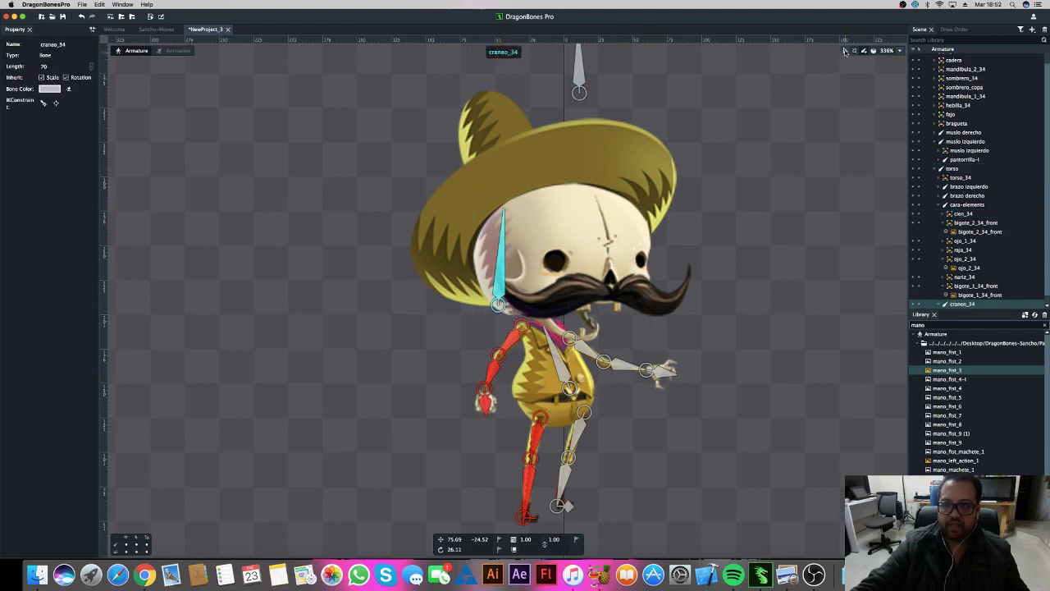
left_click(557, 362)
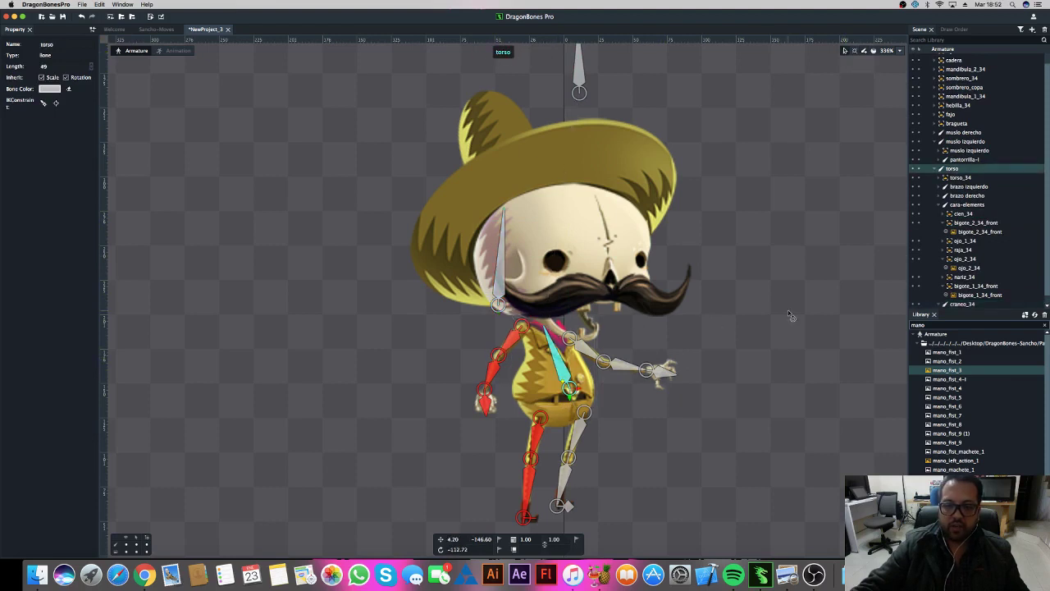
mouse_move(790, 316)
left_mouse_down()
mouse_move(800, 353)
mouse_move(783, 287)
mouse_move(800, 318)
mouse_move(791, 292)
left_mouse_up()
key("super+z")
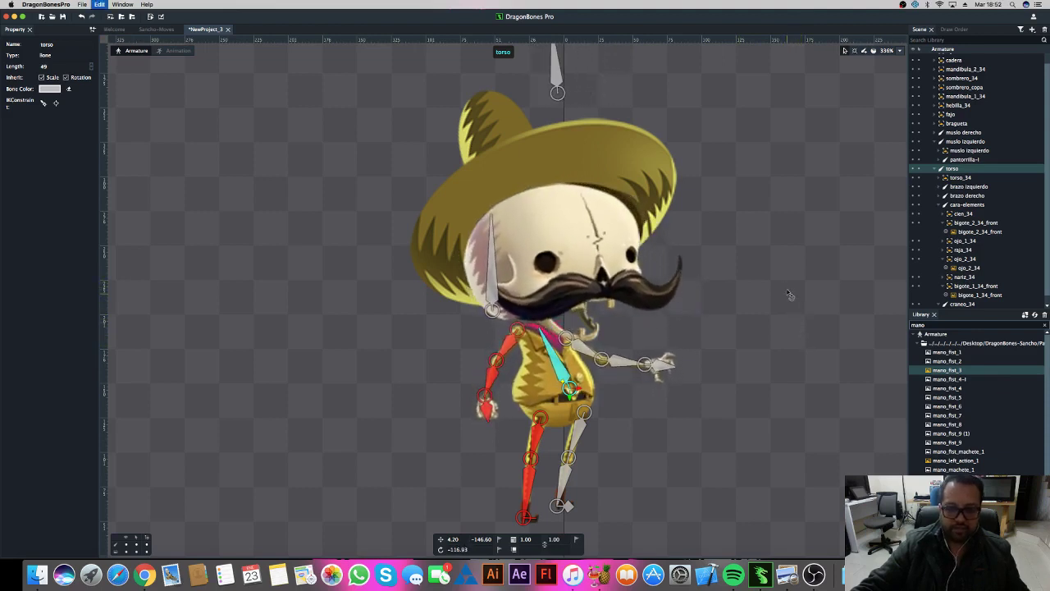
left_click(579, 82)
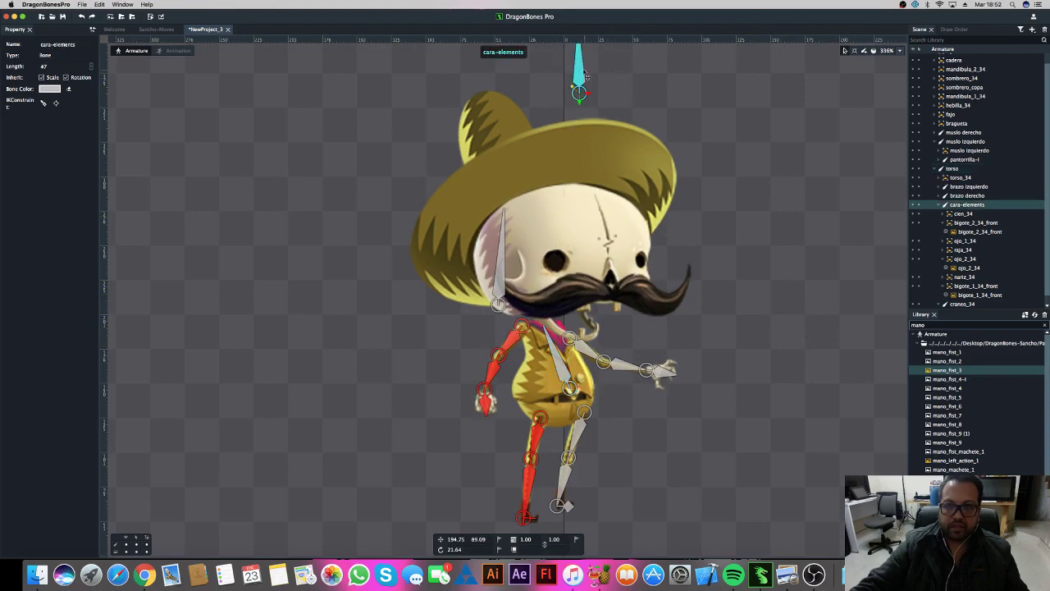
left_click_drag(585, 76, 590, 88)
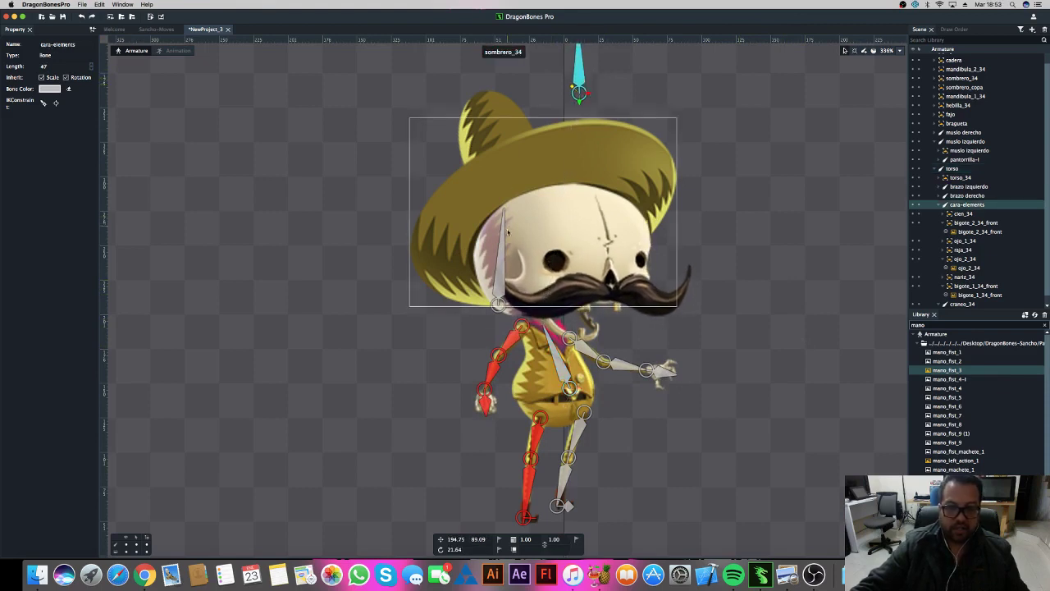
left_click(502, 250)
left_click_drag(740, 231, 748, 205)
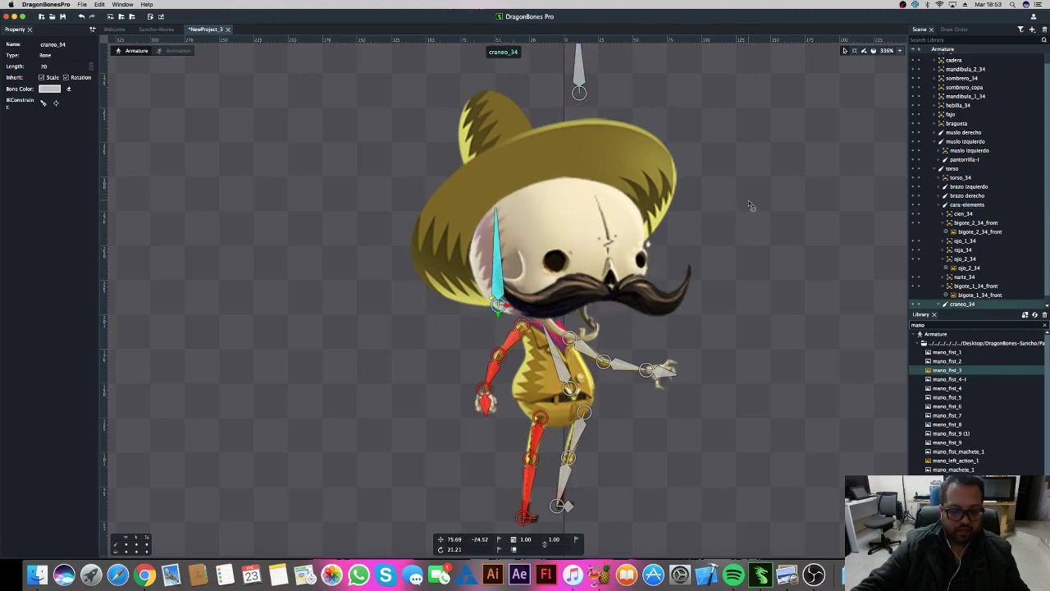
key("ctrl+z")
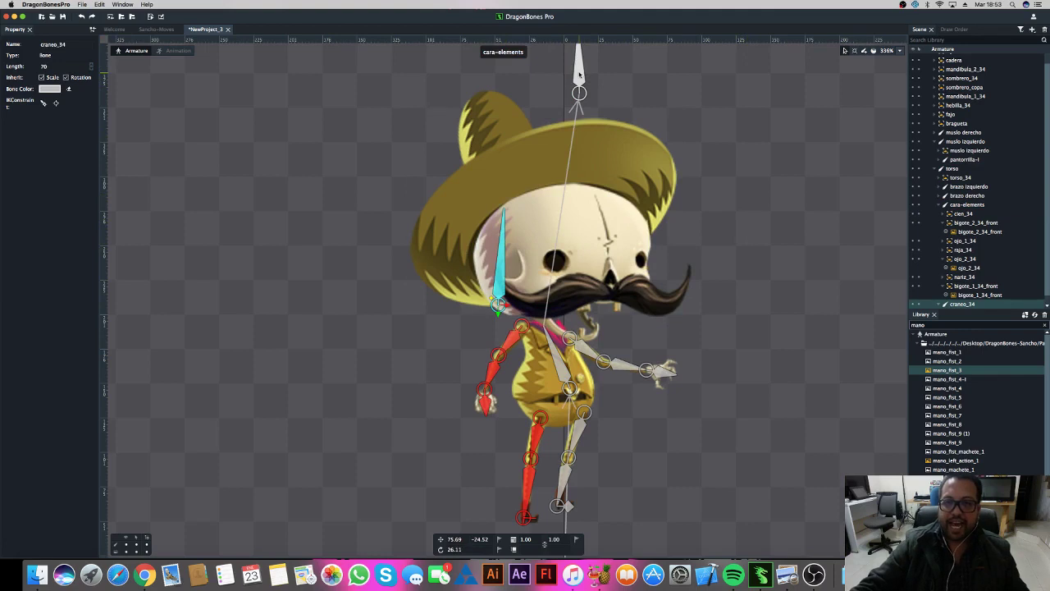
Step: Reparent cara-elements under craneo_34, then test the skull and torso rotations
left_click(580, 76)
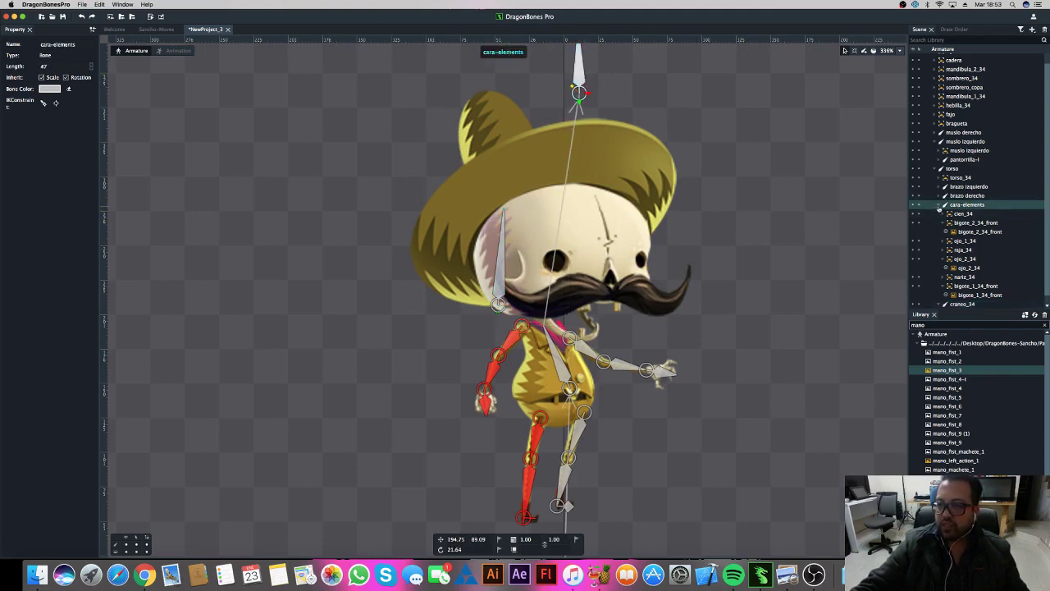
left_click(939, 206)
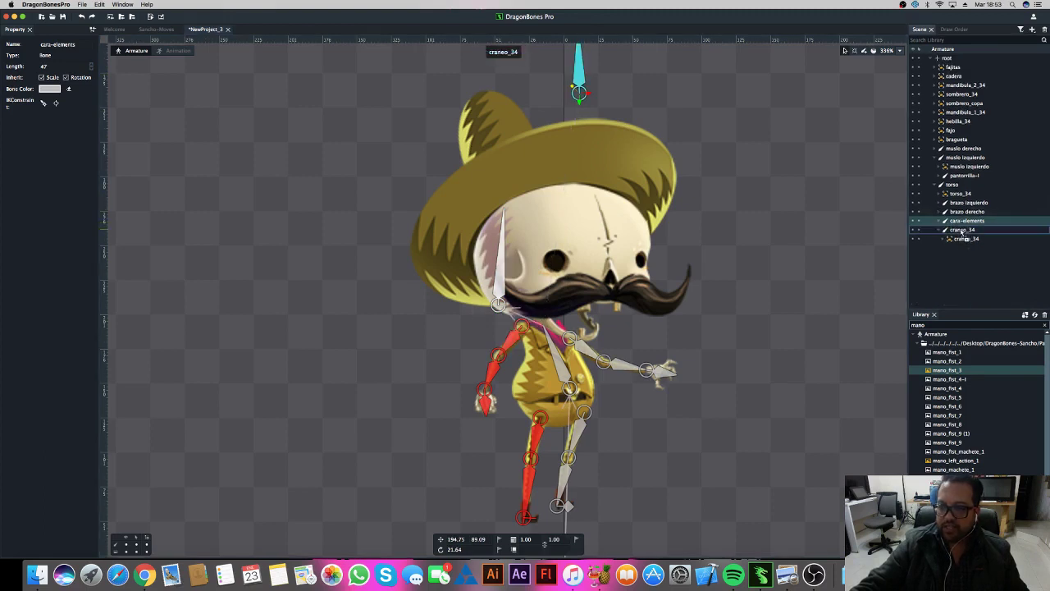
left_click_drag(962, 230, 939, 225)
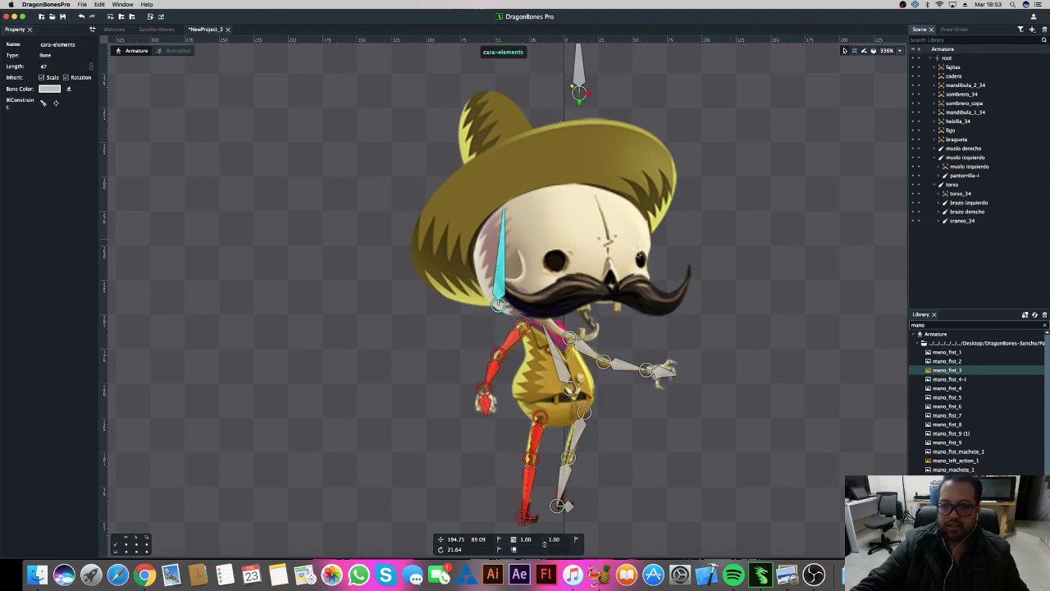
left_click(639, 257)
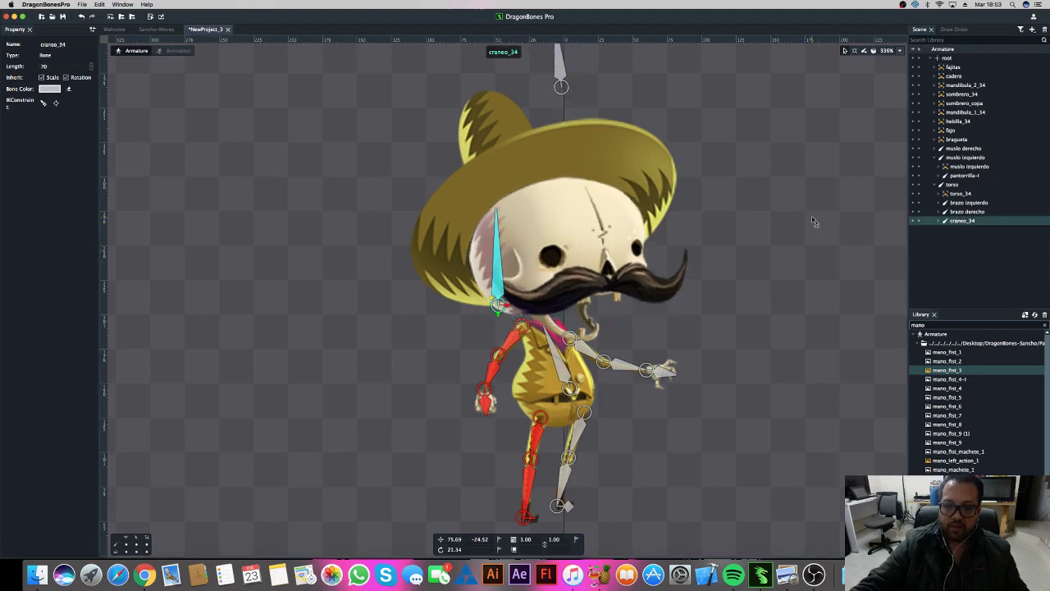
left_click_drag(813, 221, 818, 230)
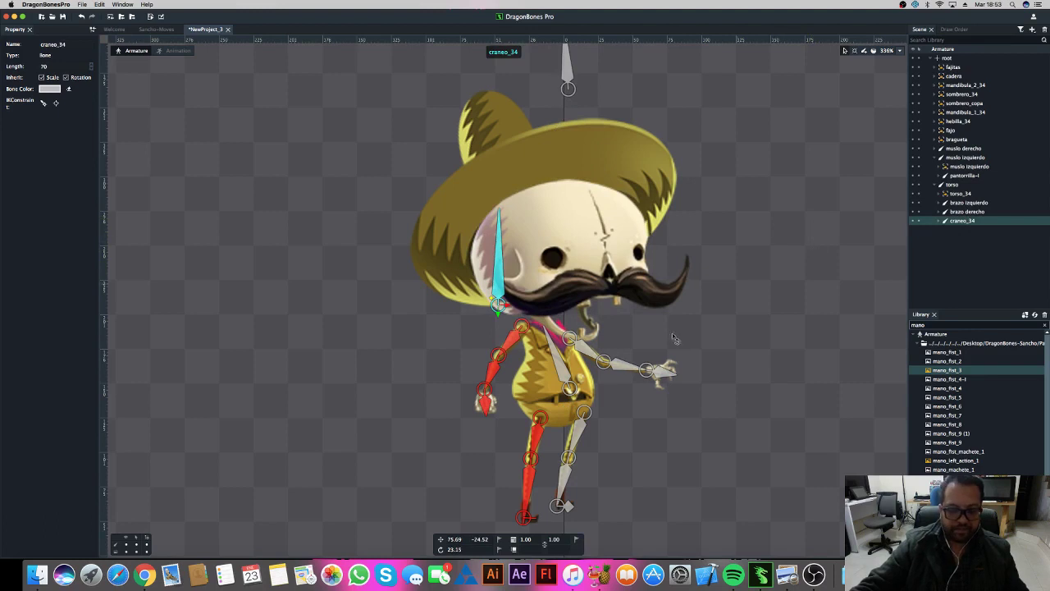
left_click(567, 361)
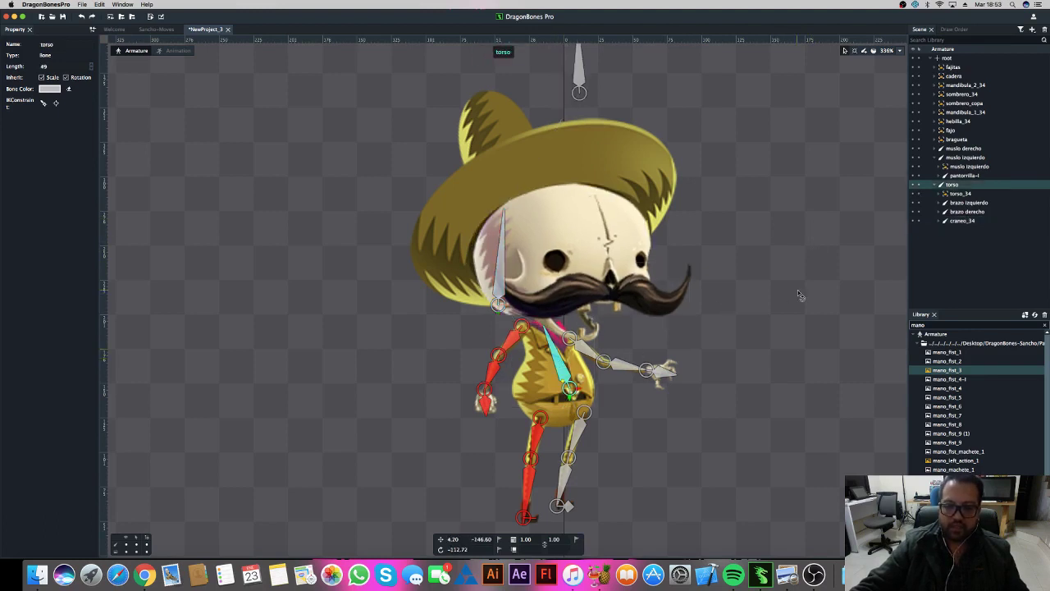
left_click_drag(800, 295, 801, 273)
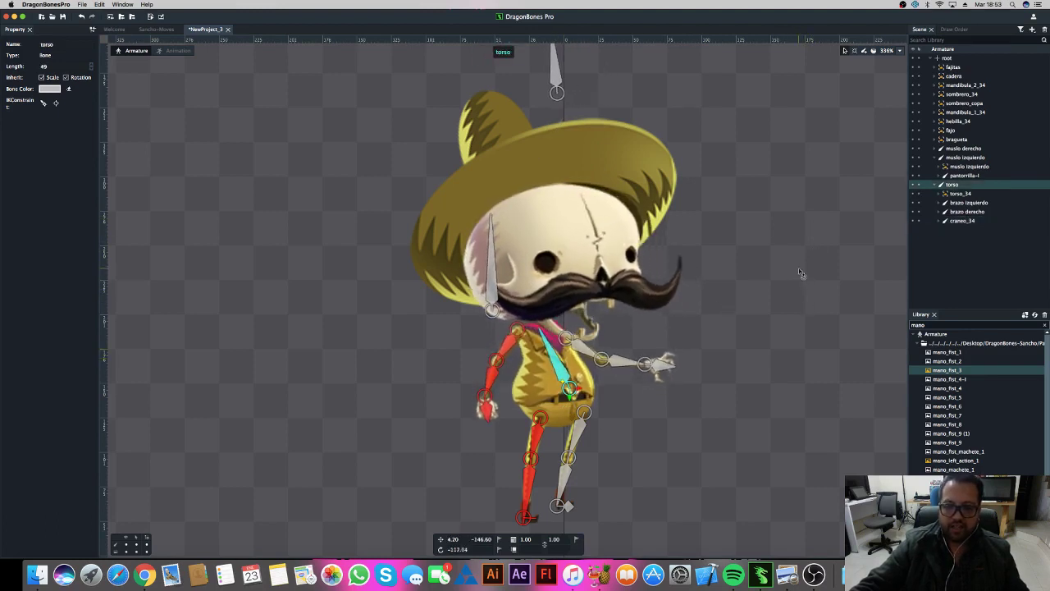
key("ctrl+z")
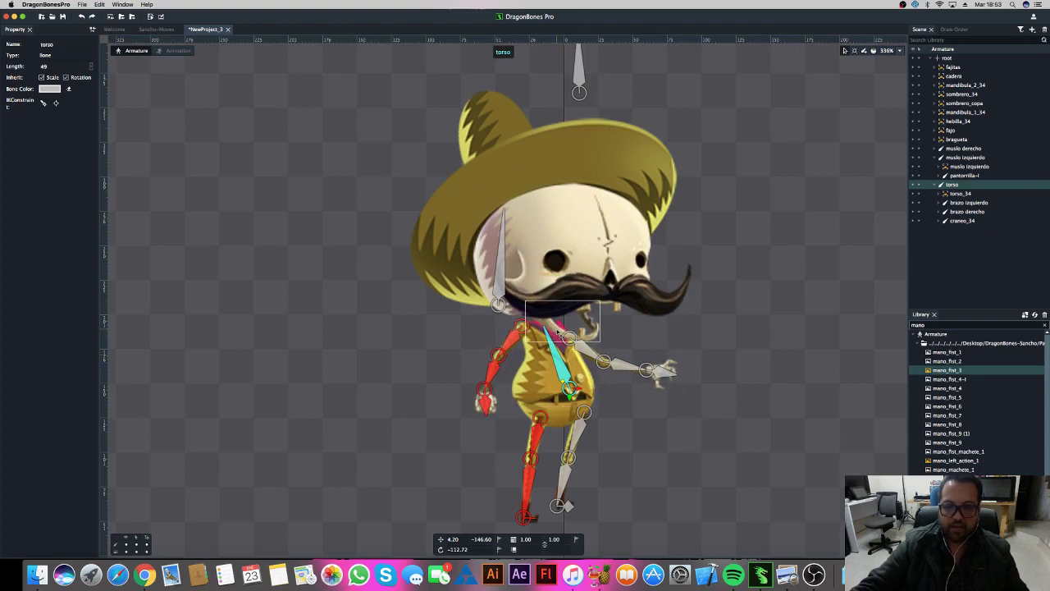
left_click(561, 333)
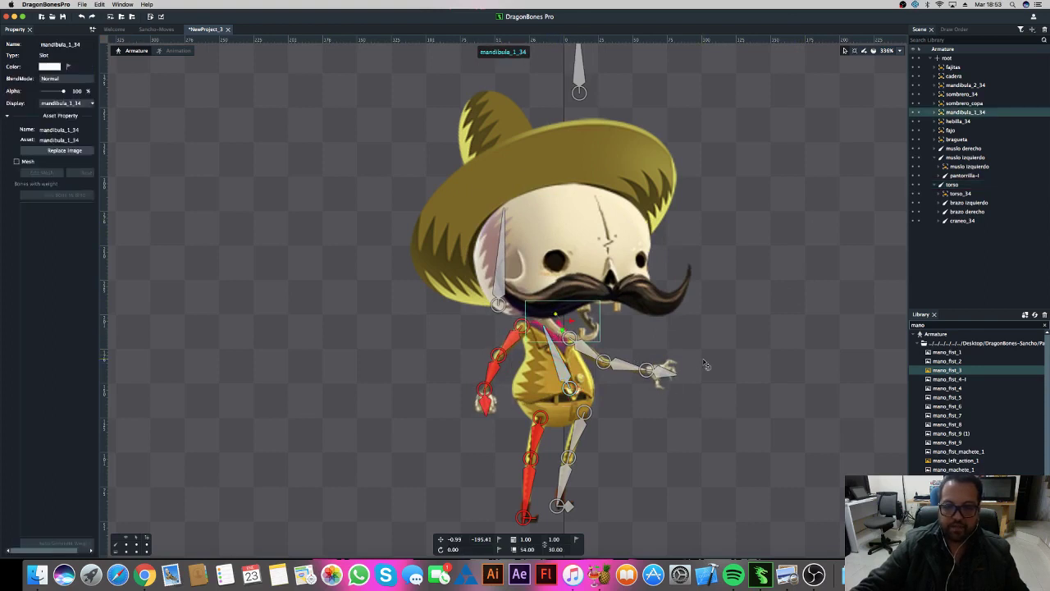
left_click(500, 277)
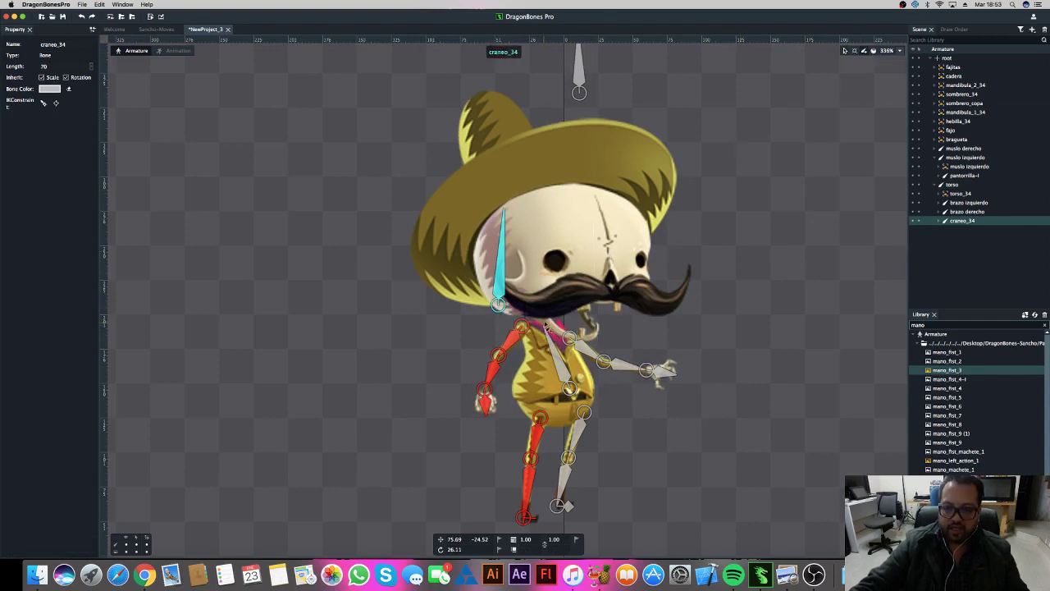
left_click_drag(543, 319, 558, 328)
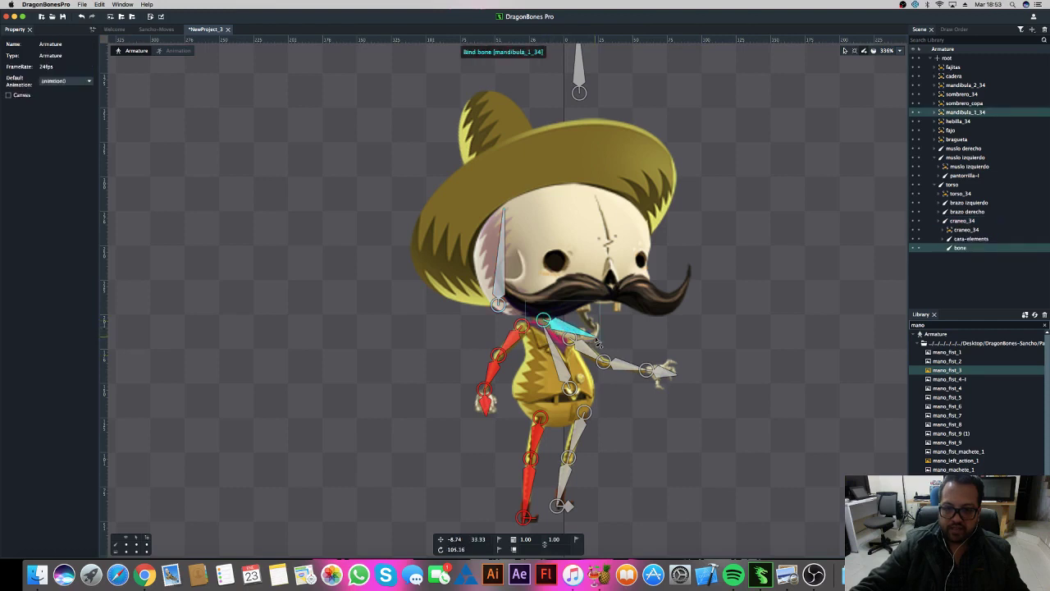
left_click(594, 342)
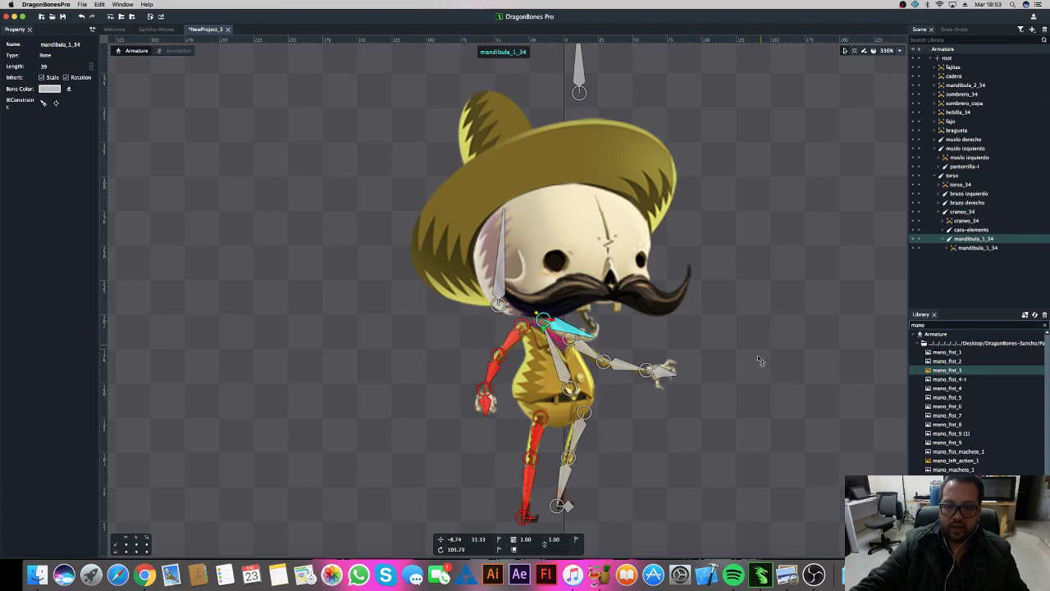
left_click_drag(757, 359, 754, 368)
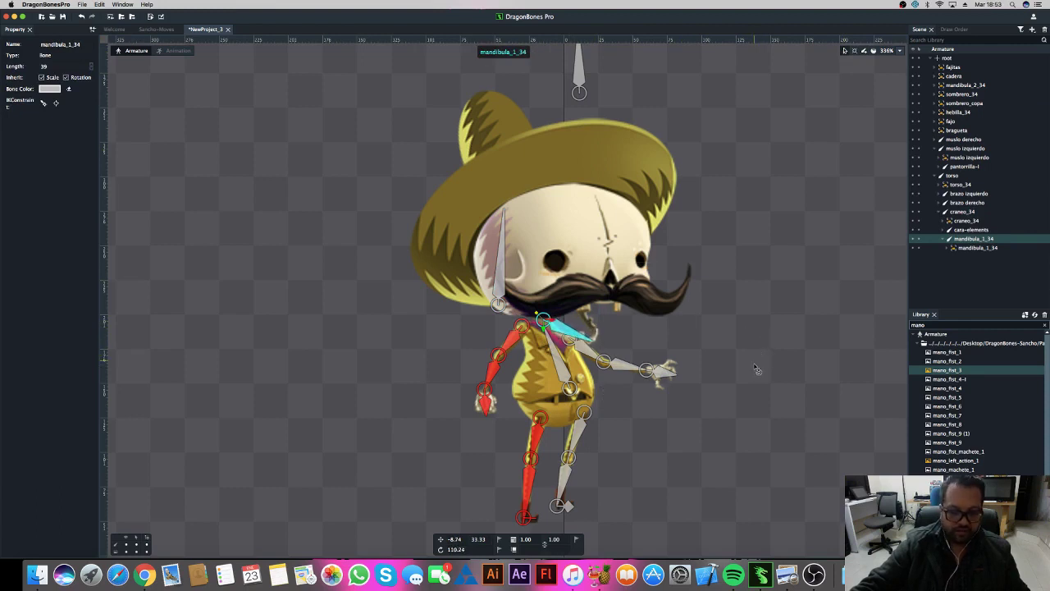
left_click(501, 271)
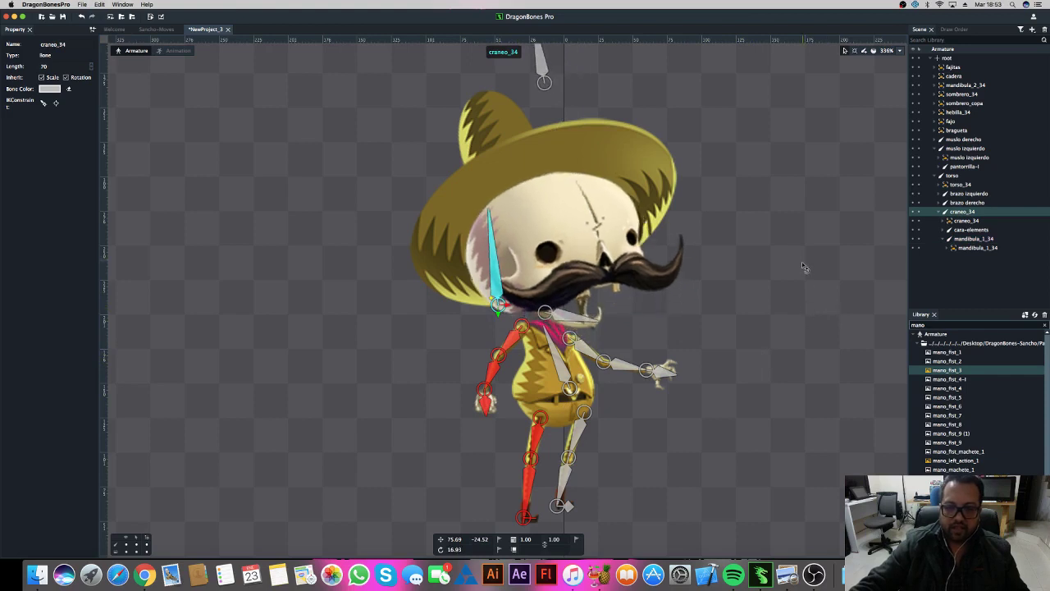
left_click(564, 332)
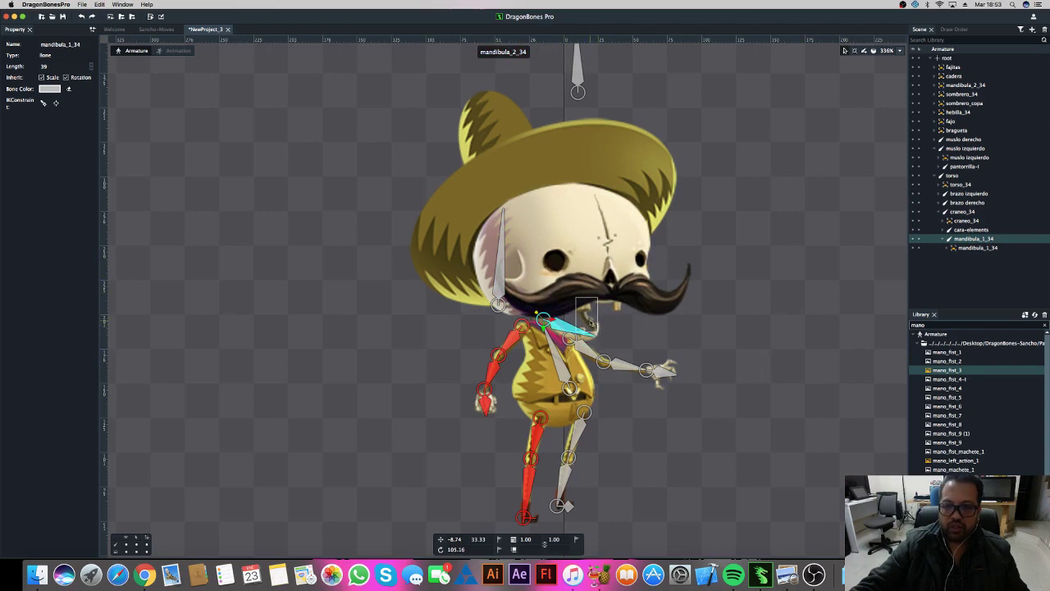
left_click(589, 323)
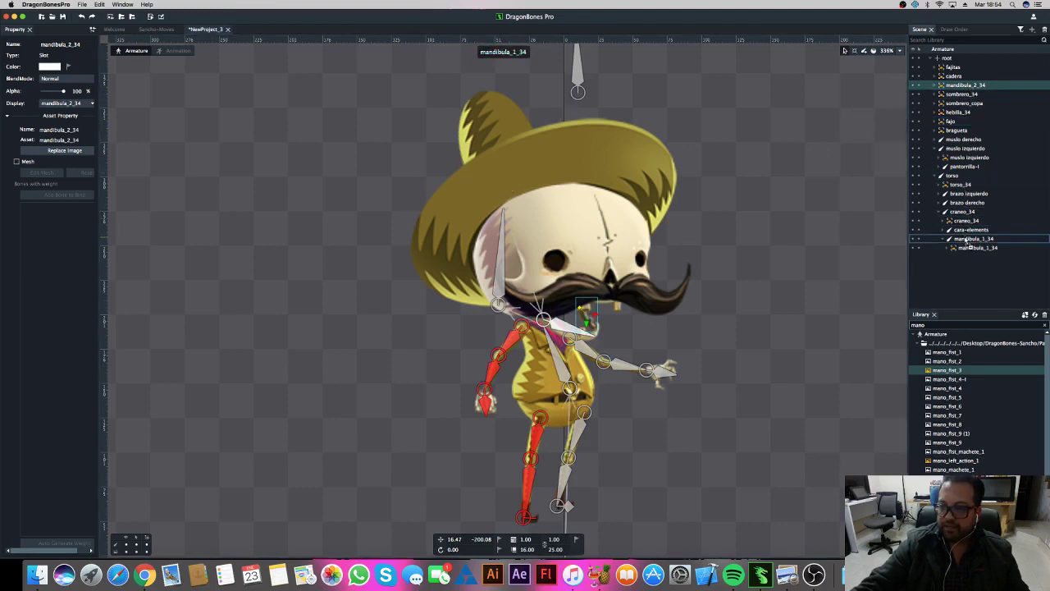
left_click_drag(967, 239, 966, 238)
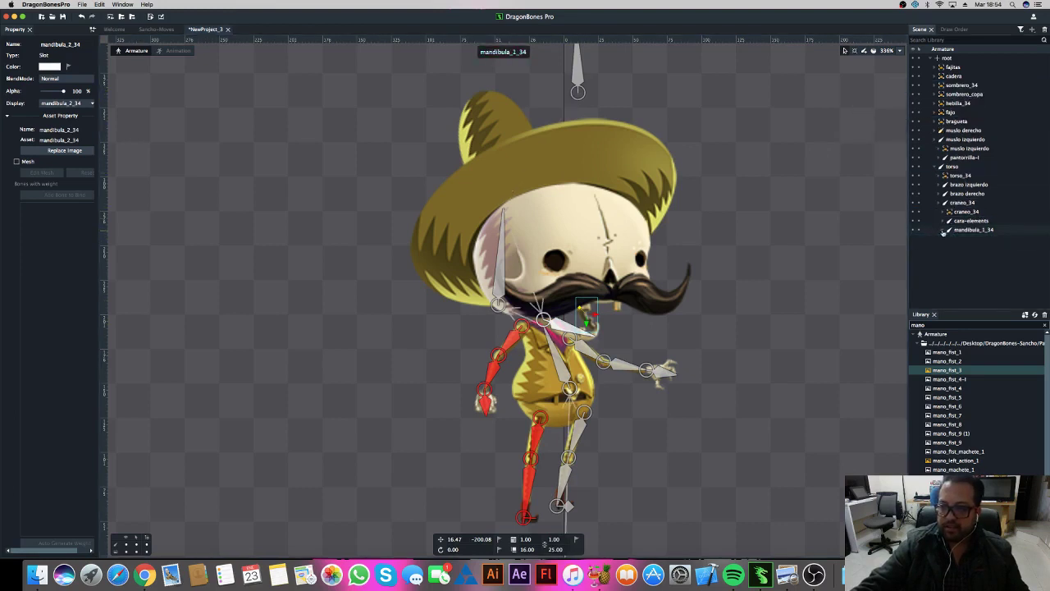
left_click(563, 327)
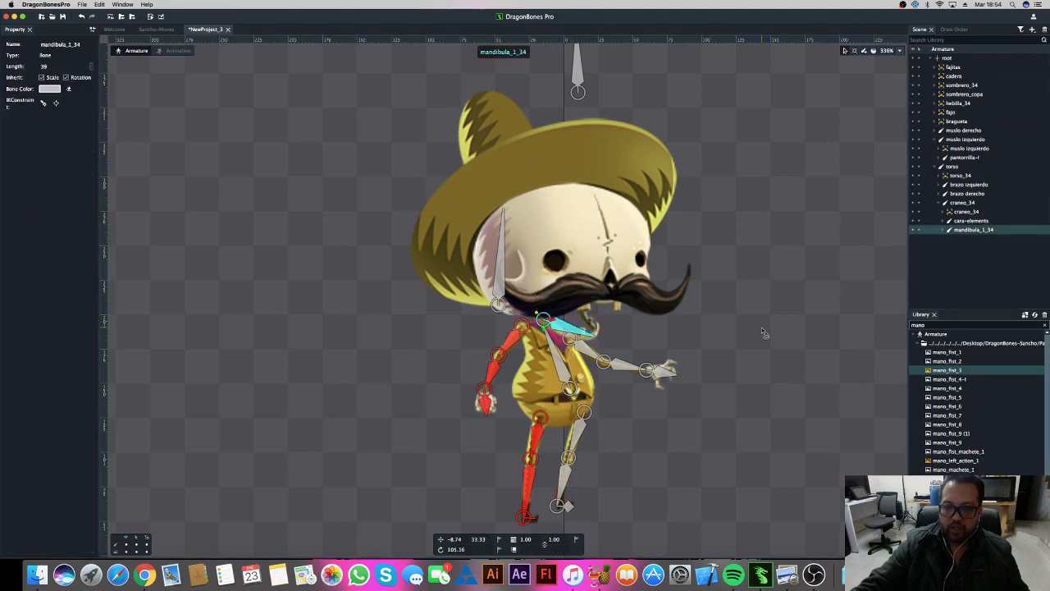
key("super+z")
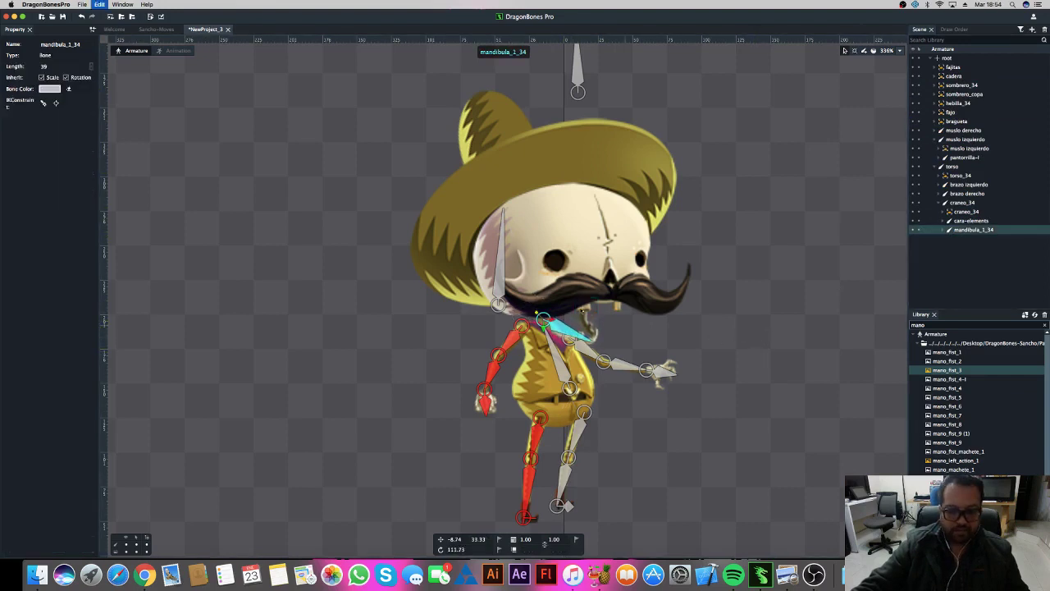
left_click(502, 262)
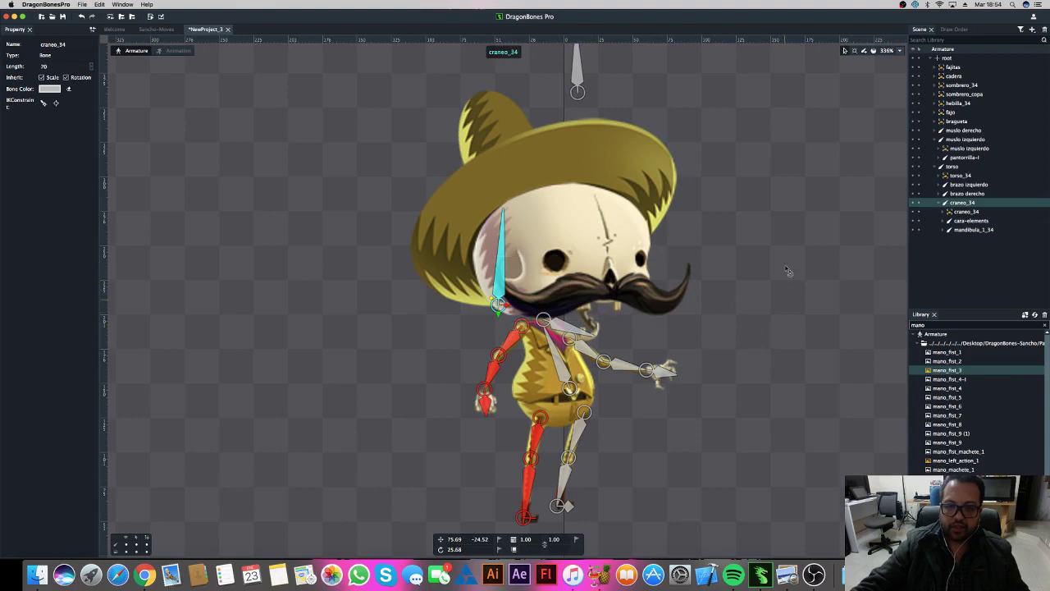
left_click_drag(786, 271, 791, 272)
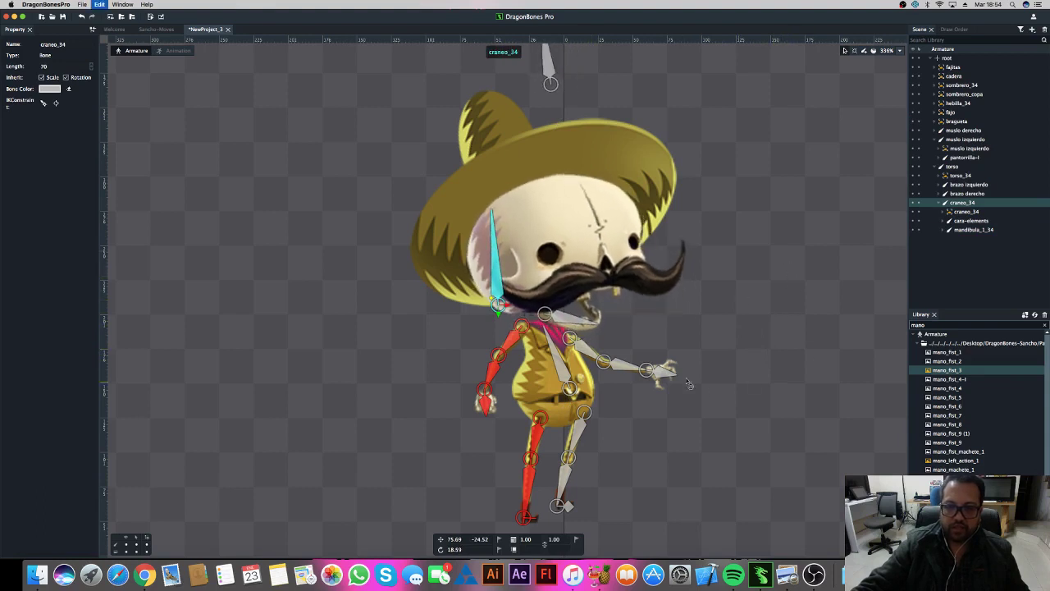
key("super+z")
left_click(557, 356)
mouse_move(762, 276)
left_mouse_down()
mouse_move(778, 348)
mouse_move(779, 318)
left_mouse_up()
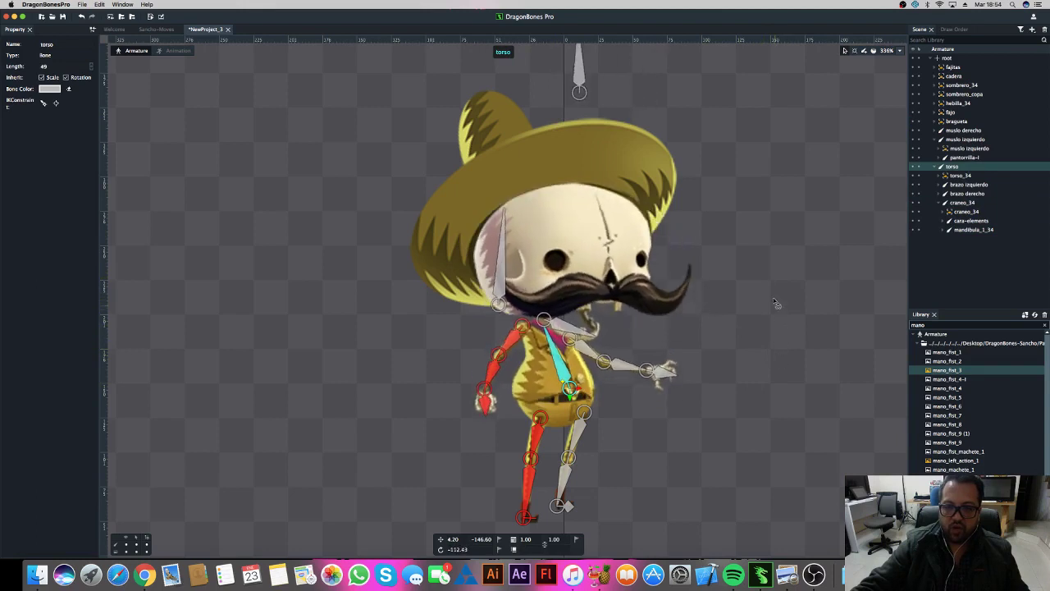
Step: Create a sombrero_34 bone over the hat artwork, starting from root
left_click(592, 174)
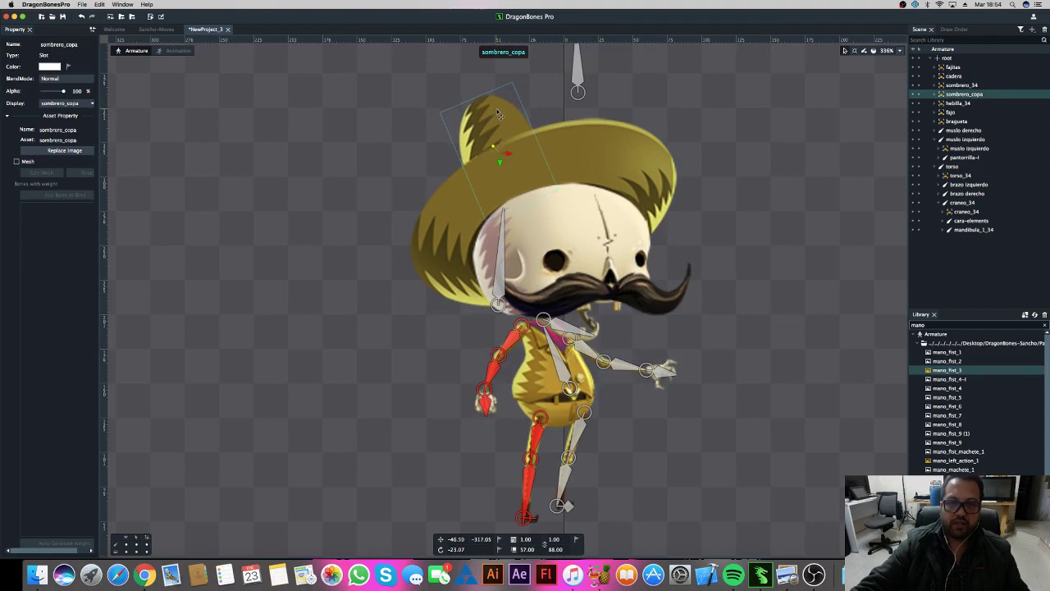
left_click(652, 156)
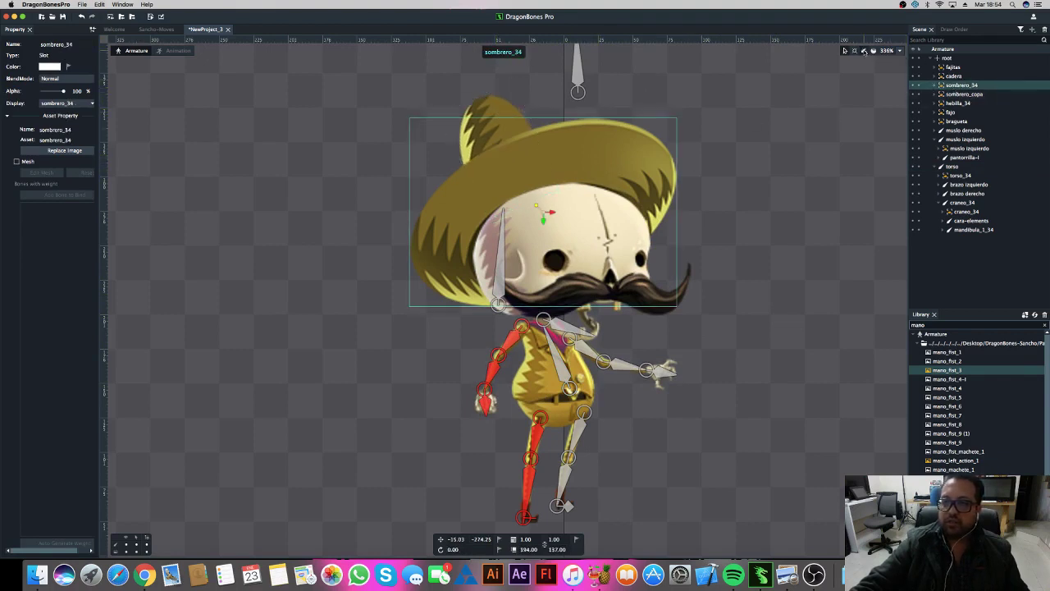
left_click(722, 90)
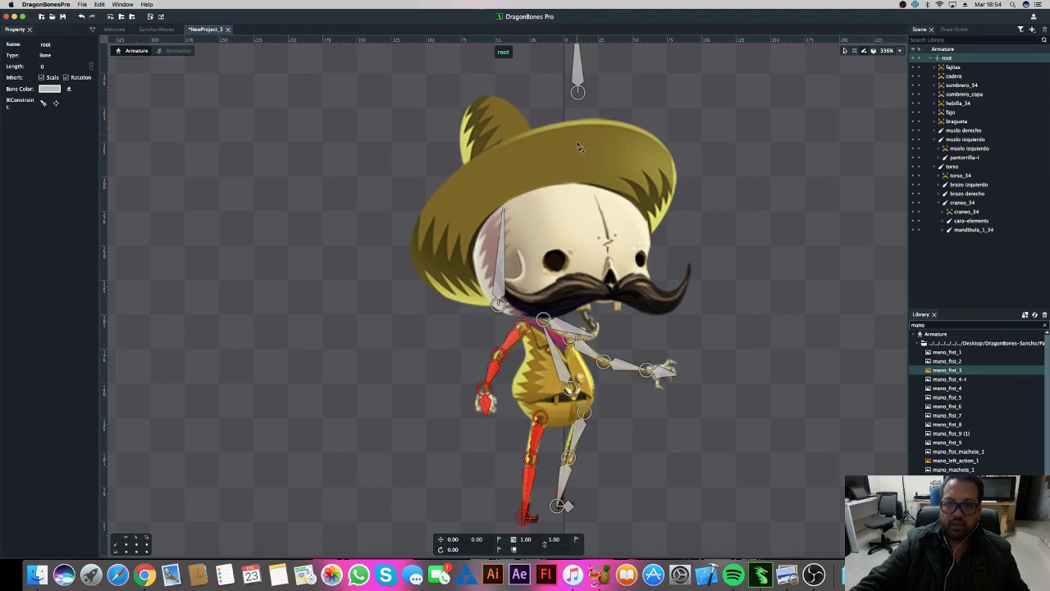
left_click_drag(577, 177, 578, 154)
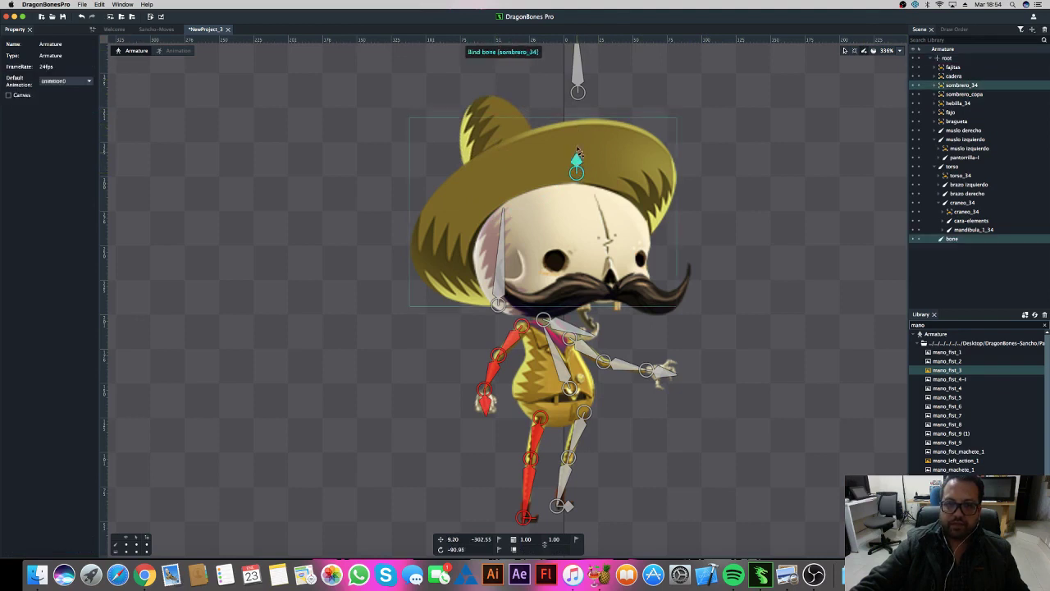
left_click(578, 128)
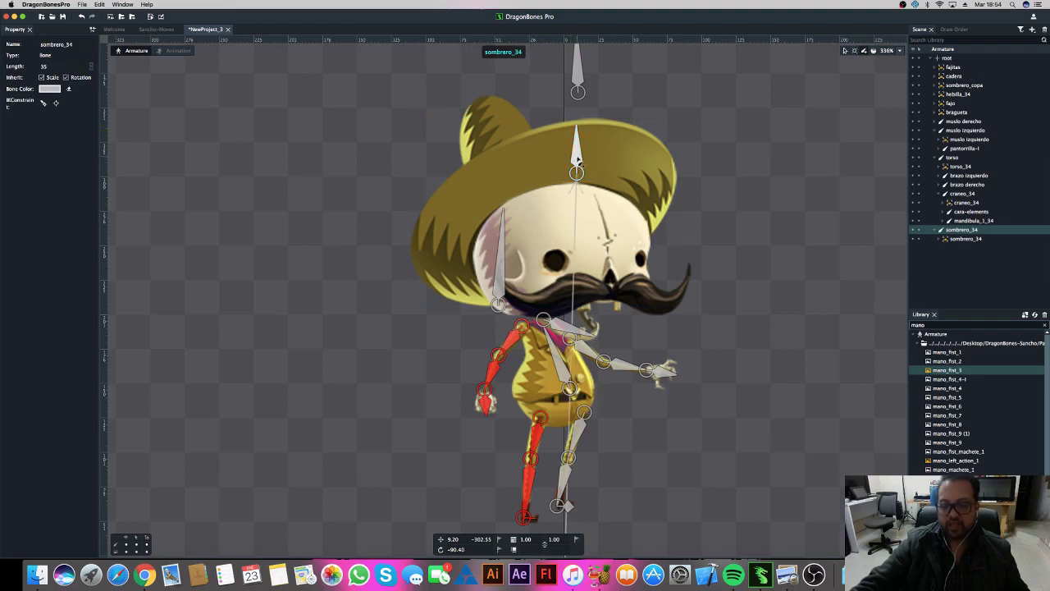
Step: Add the sombrero_copa bone over the hat crown and nudge both hat bones into place
left_click_drag(490, 137, 492, 111)
left_click(490, 98)
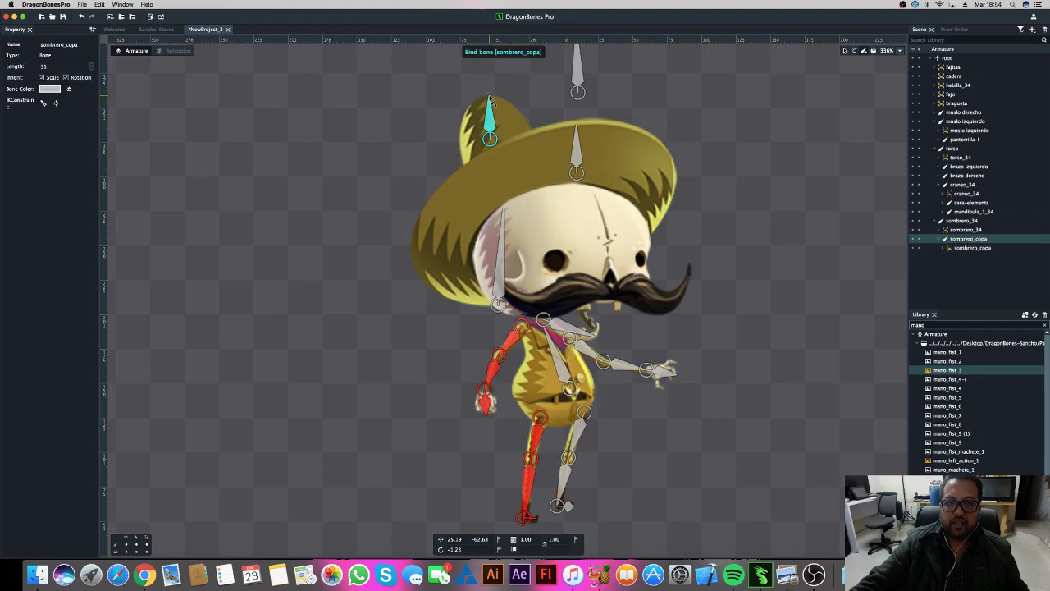
left_click(845, 51)
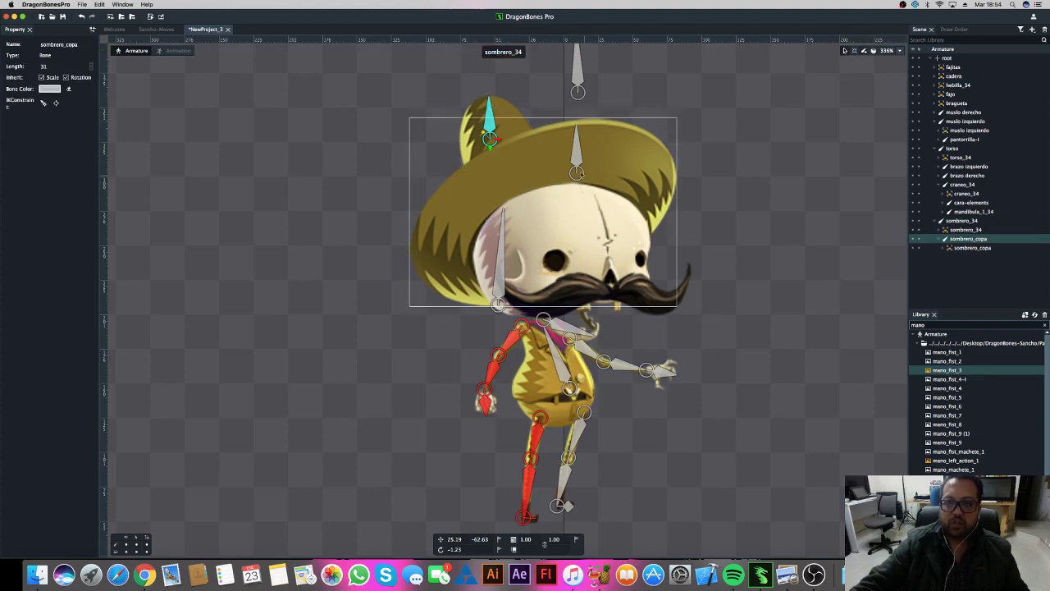
mouse_move(578, 158)
left_mouse_down()
mouse_move(562, 166)
mouse_move(588, 168)
left_mouse_up()
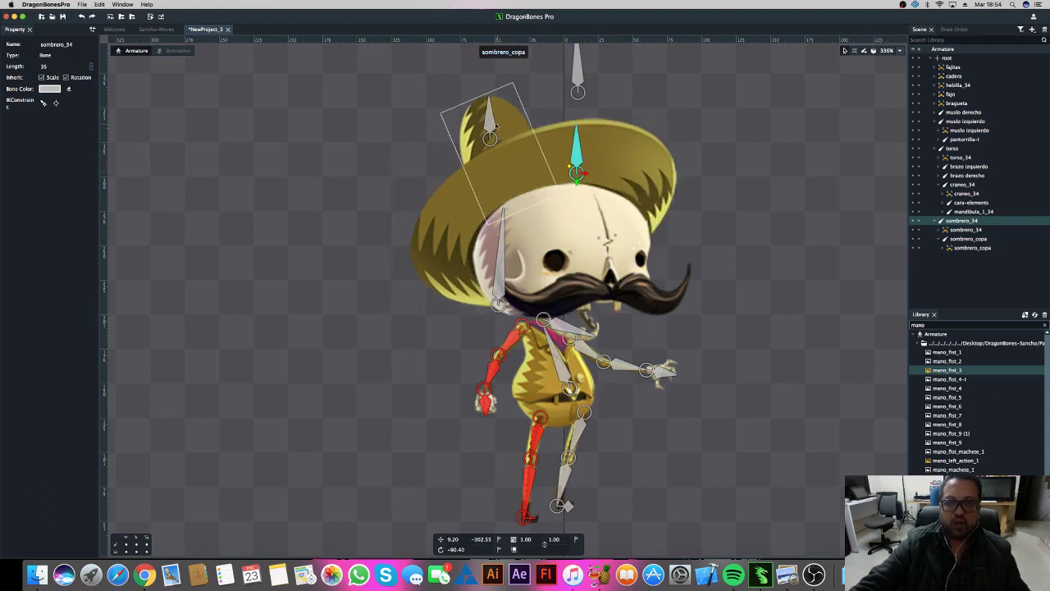
mouse_move(490, 123)
left_mouse_down()
mouse_move(523, 121)
mouse_move(489, 123)
left_mouse_up()
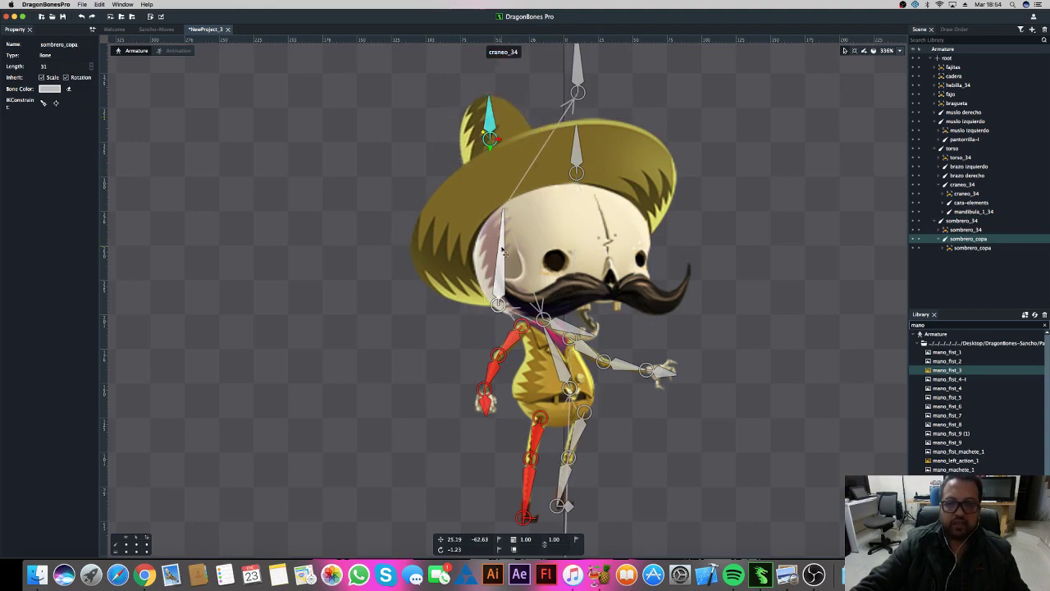
Step: Test the skull rotation, then move sombrero_34 under craneo_34 in the Scene tree
left_click_drag(504, 253, 771, 231)
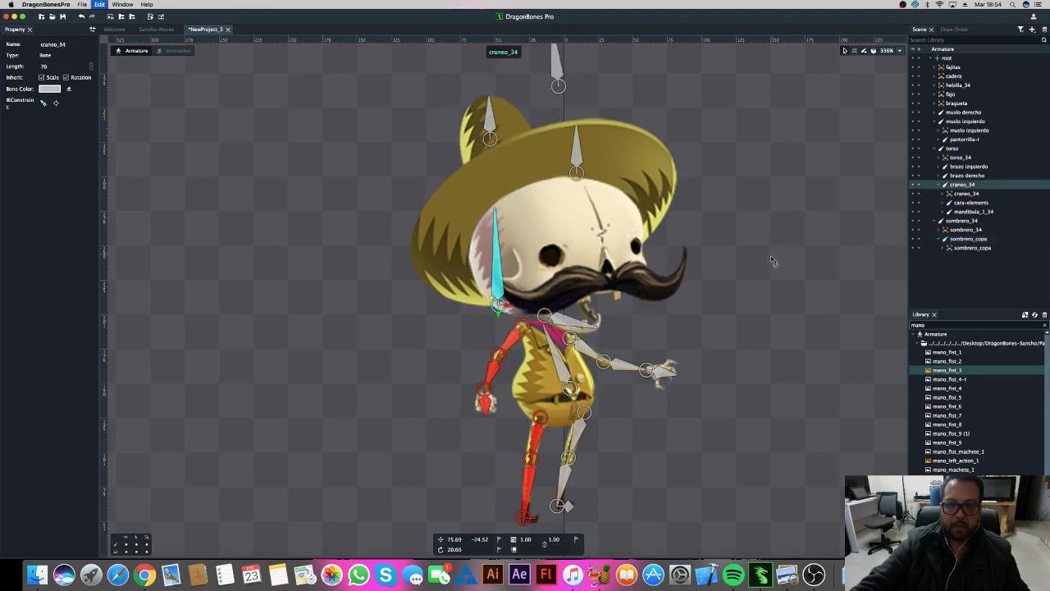
key("ctrl+z")
left_click(577, 162)
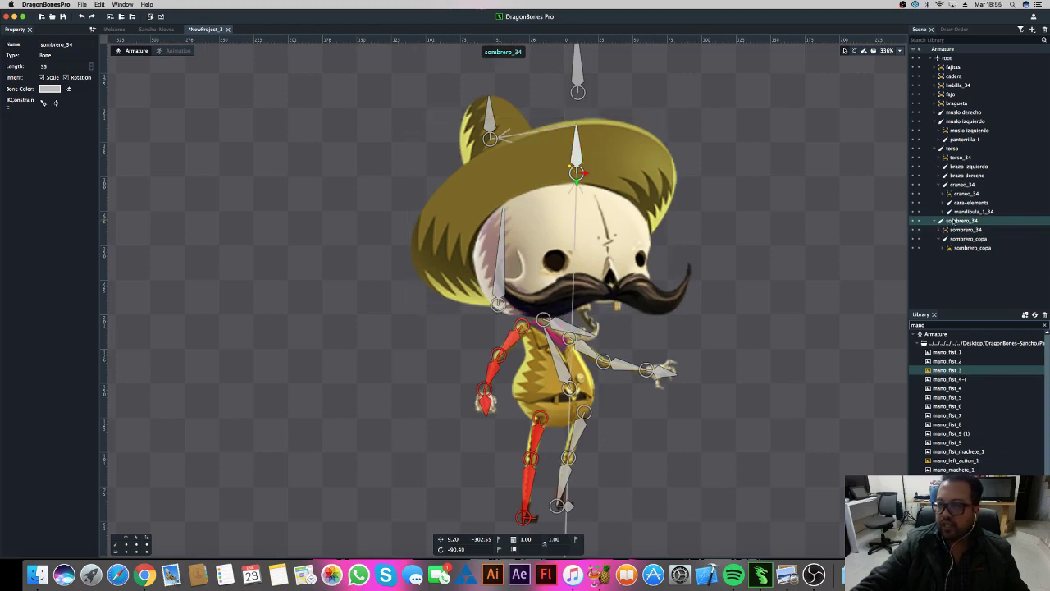
left_click_drag(956, 221, 960, 185)
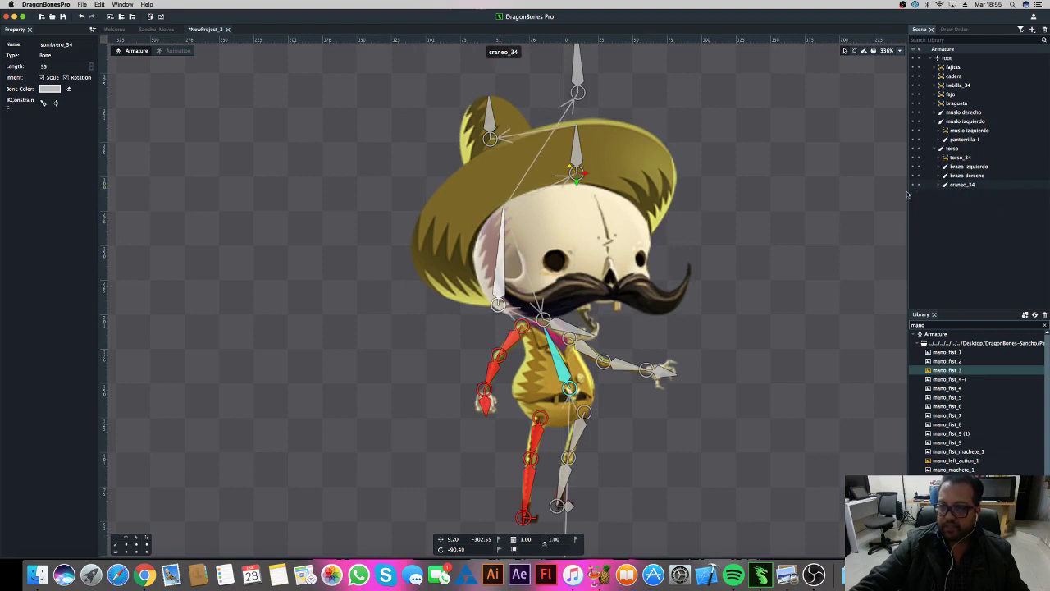
Step: Rotate the craneo_34 and mandibula_1_34 bones to check the hat and jaw follow
left_click(503, 271)
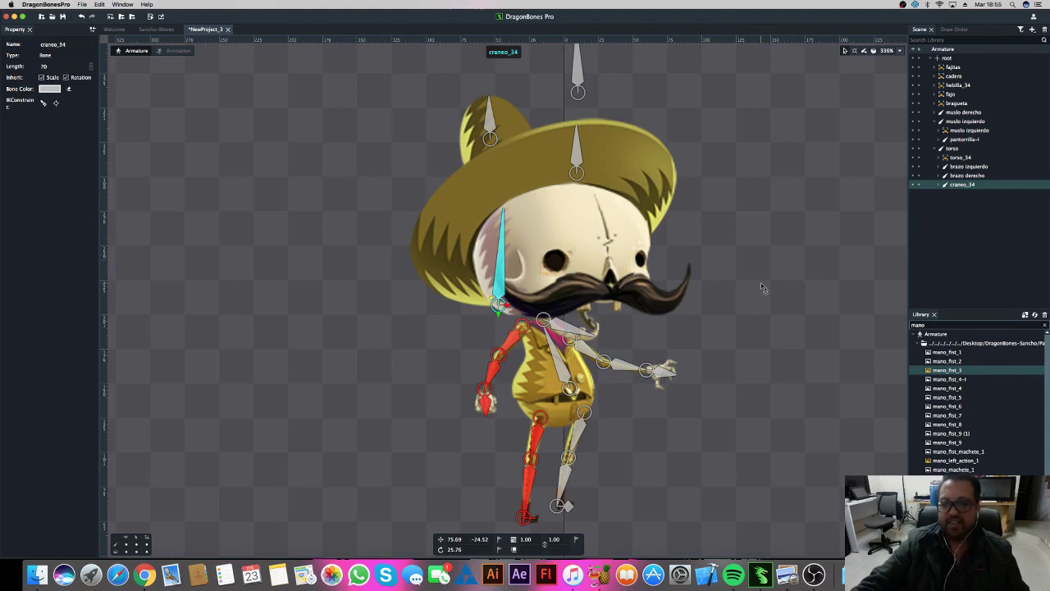
left_click_drag(782, 293, 785, 261)
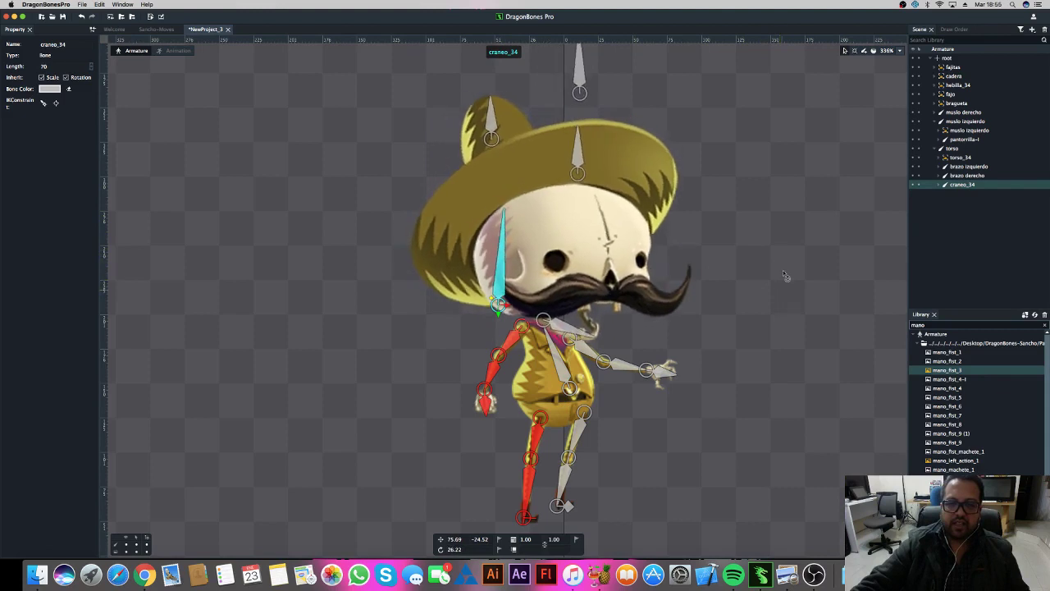
left_click(576, 325)
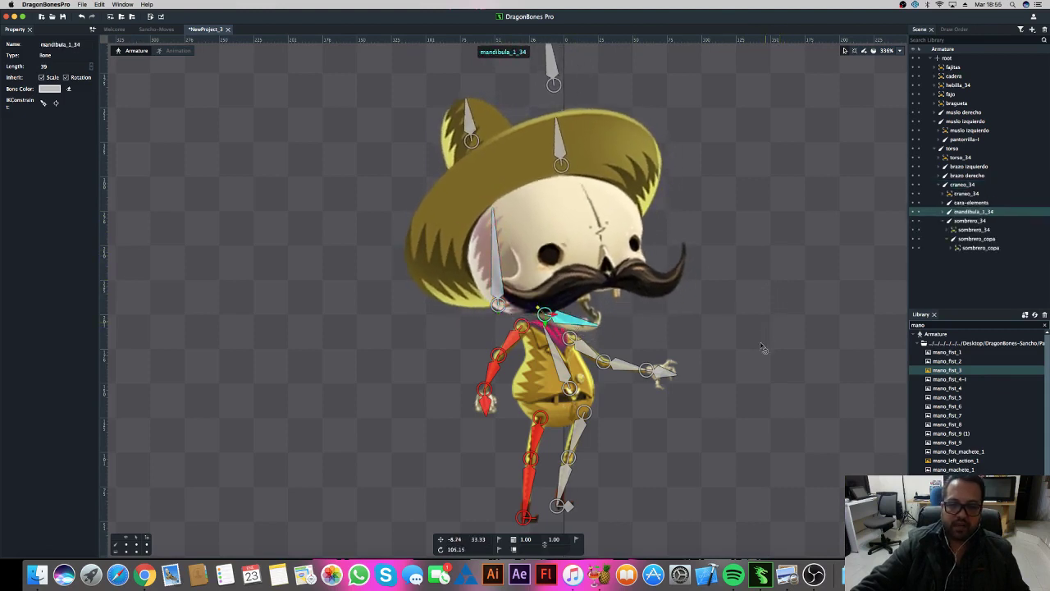
left_click_drag(774, 359, 776, 322)
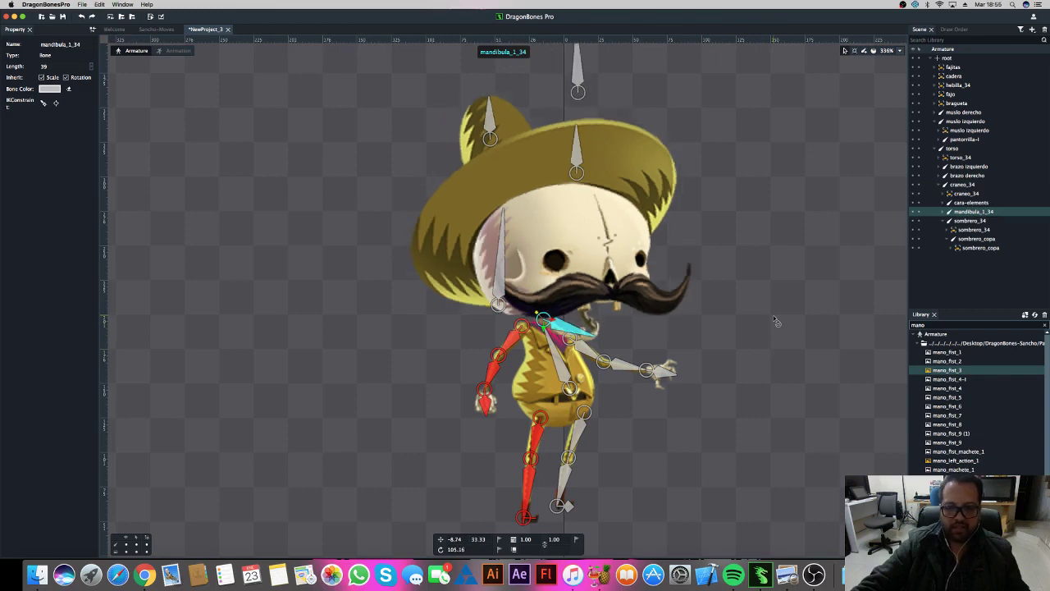
left_click_drag(708, 443, 725, 367)
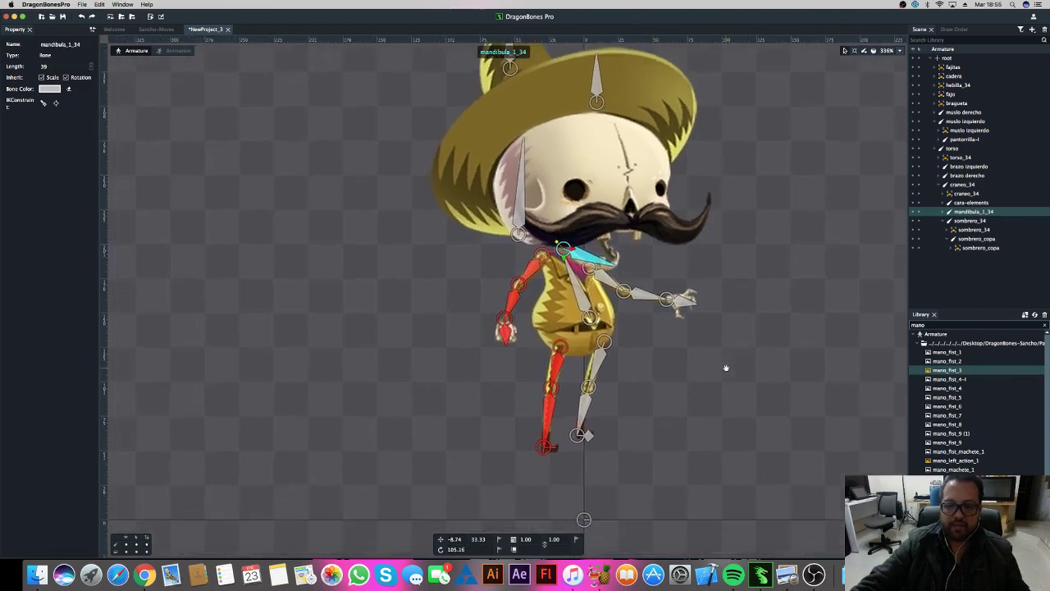
Step: Add a new bone beside the right hand and place it directly under root
scroll(706, 401, "up", 2)
scroll(706, 400, "up", 1)
scroll(706, 400, "up", 1)
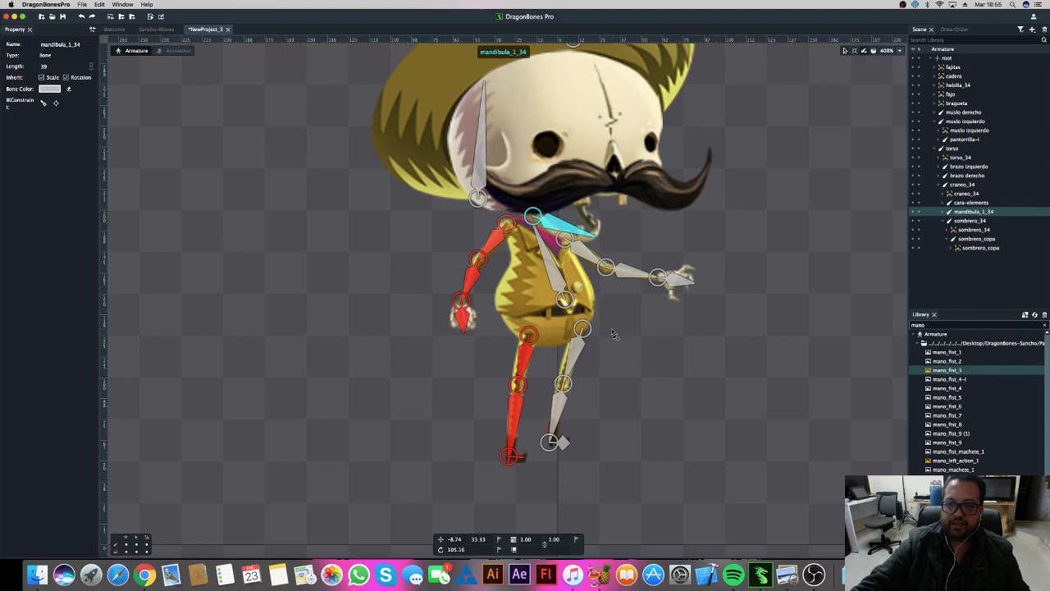
left_click_drag(651, 324, 651, 310)
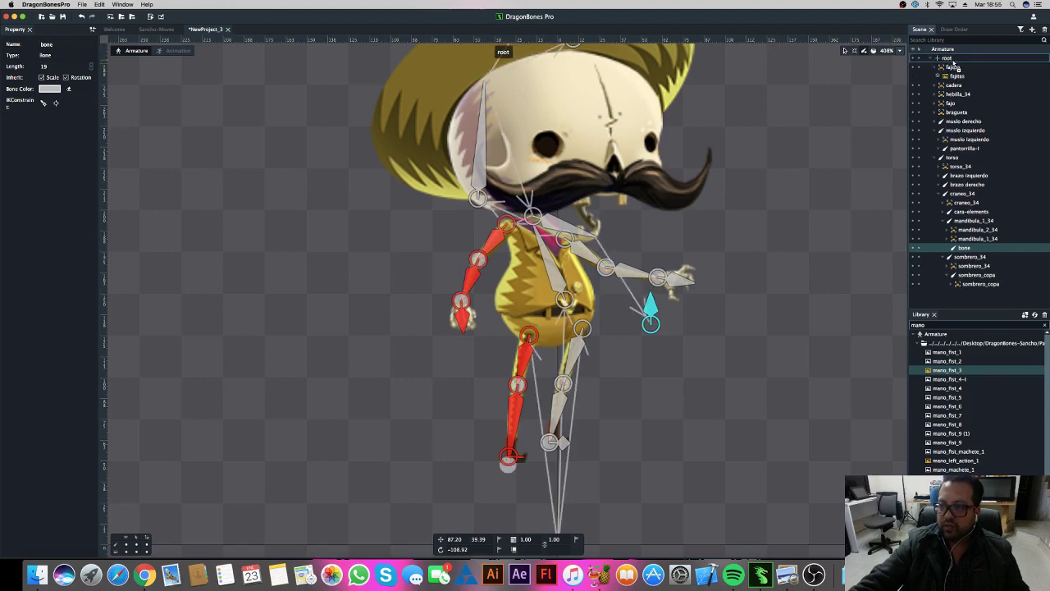
left_click_drag(949, 64, 953, 66)
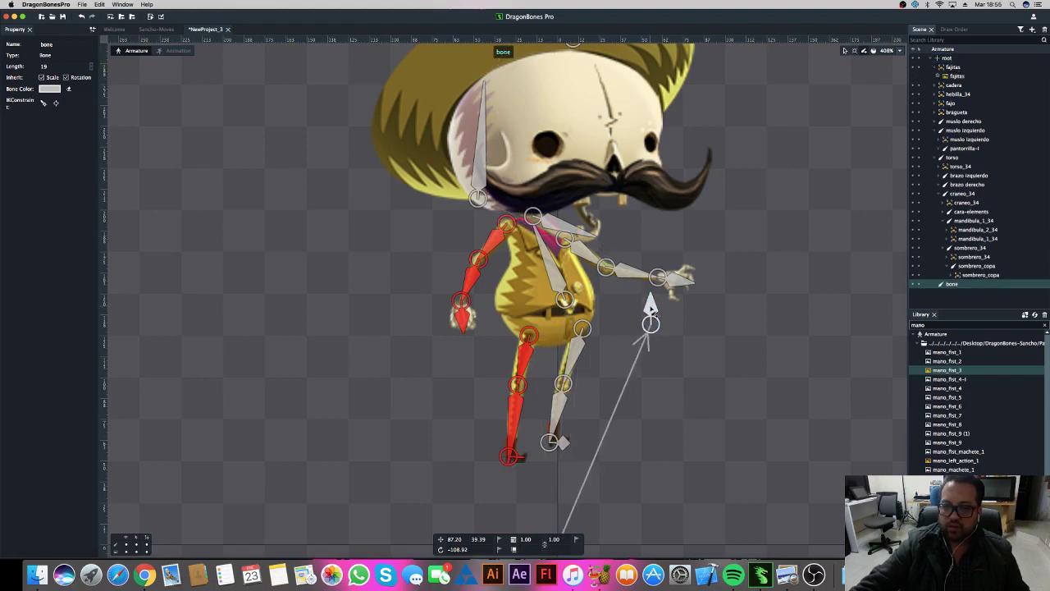
left_click(650, 316)
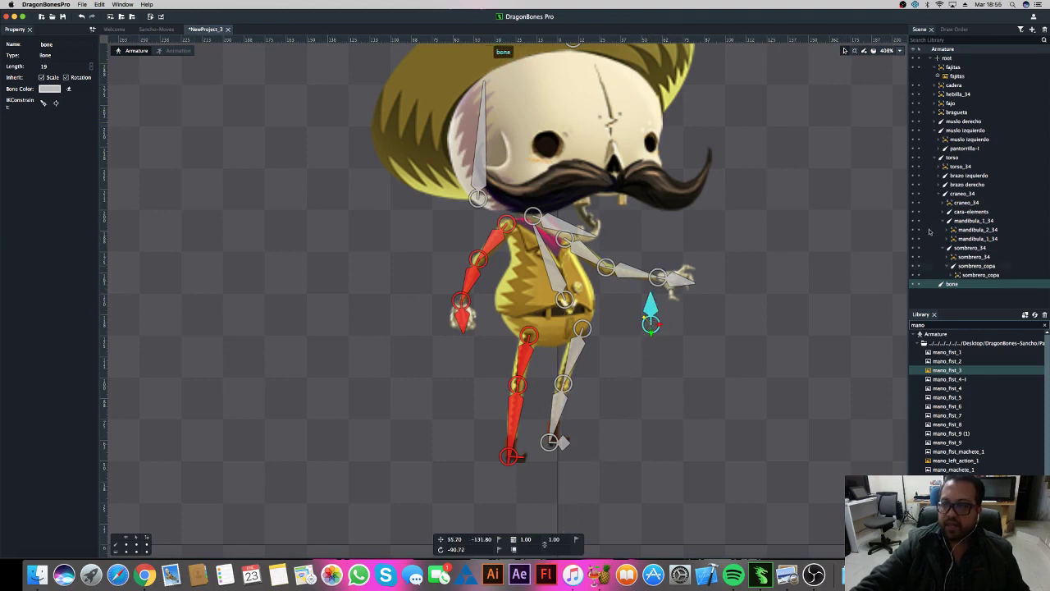
Step: Rename the new bone cadera-elements and fine-tune its position
double_click(952, 284)
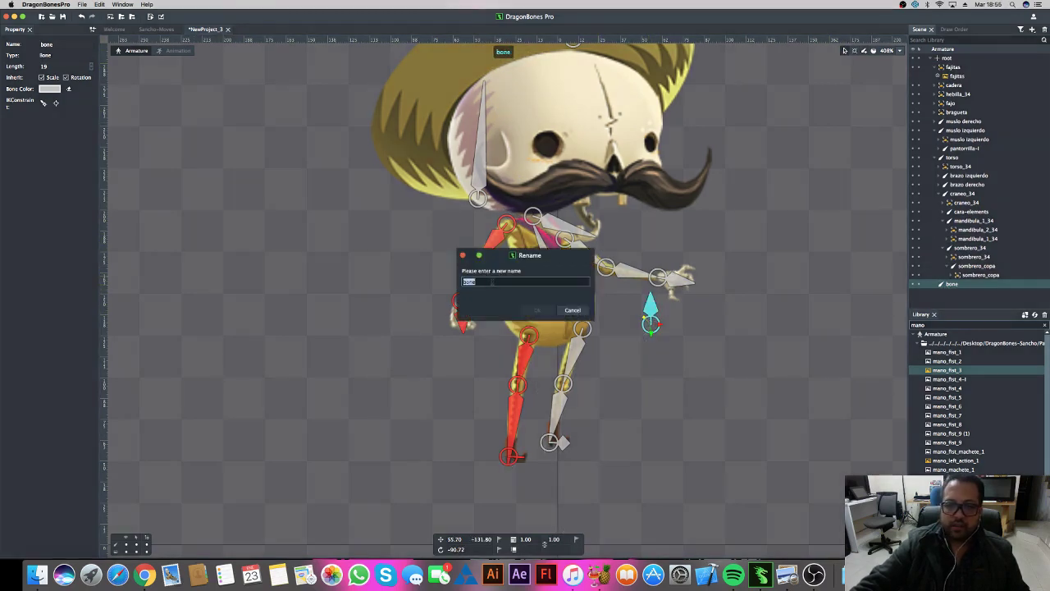
type("cadera-element")
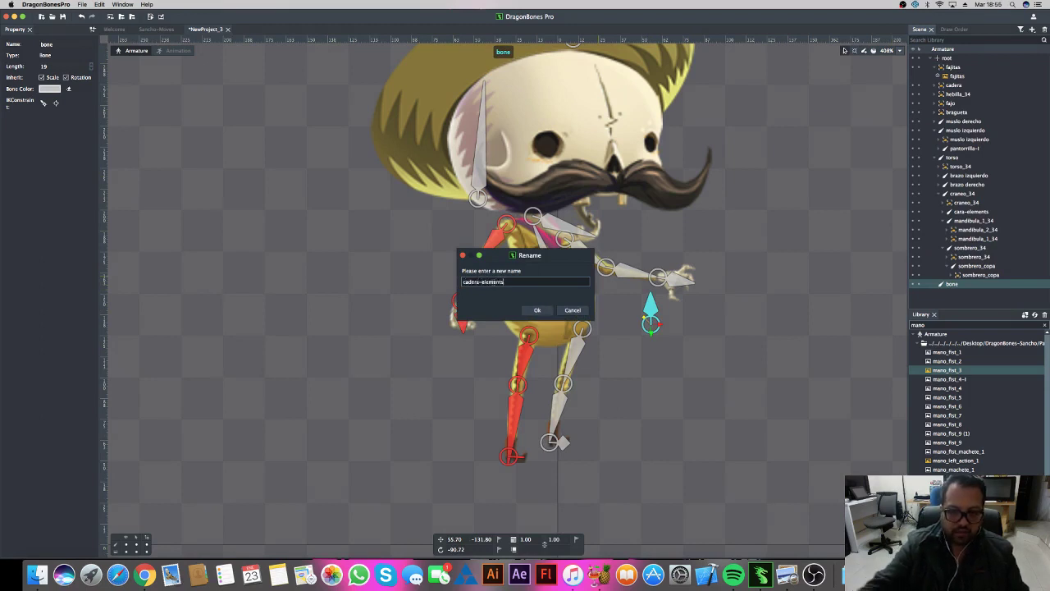
type("s")
key("Return")
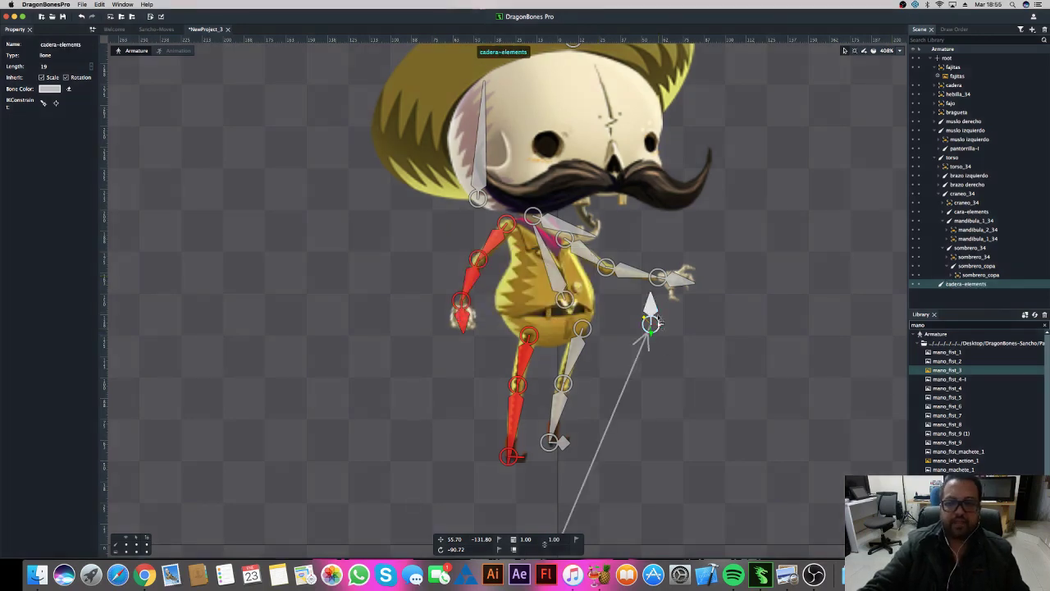
left_click_drag(655, 312, 657, 315)
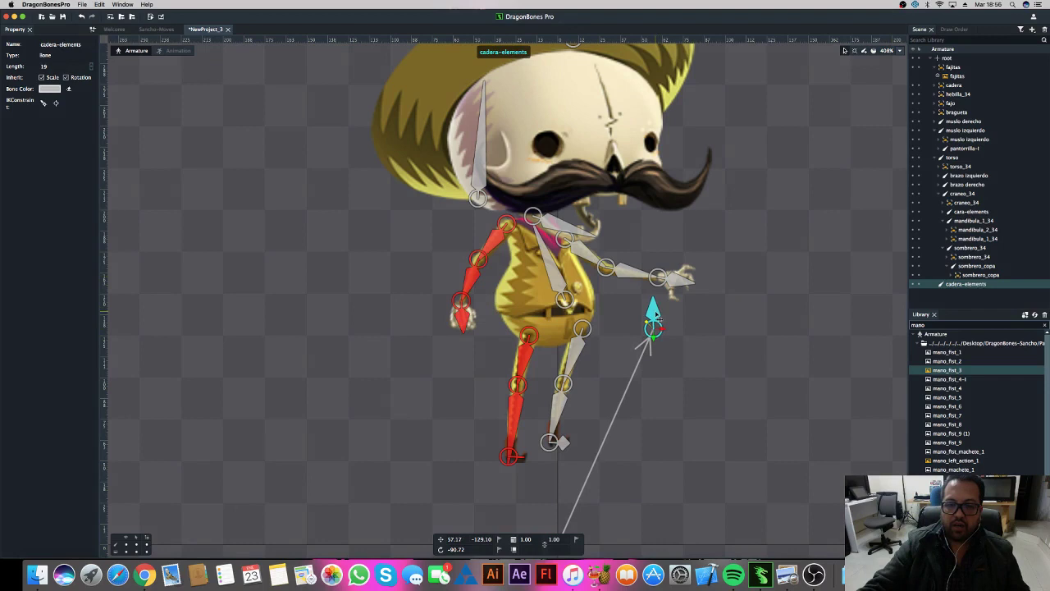
left_click_drag(656, 316, 657, 312)
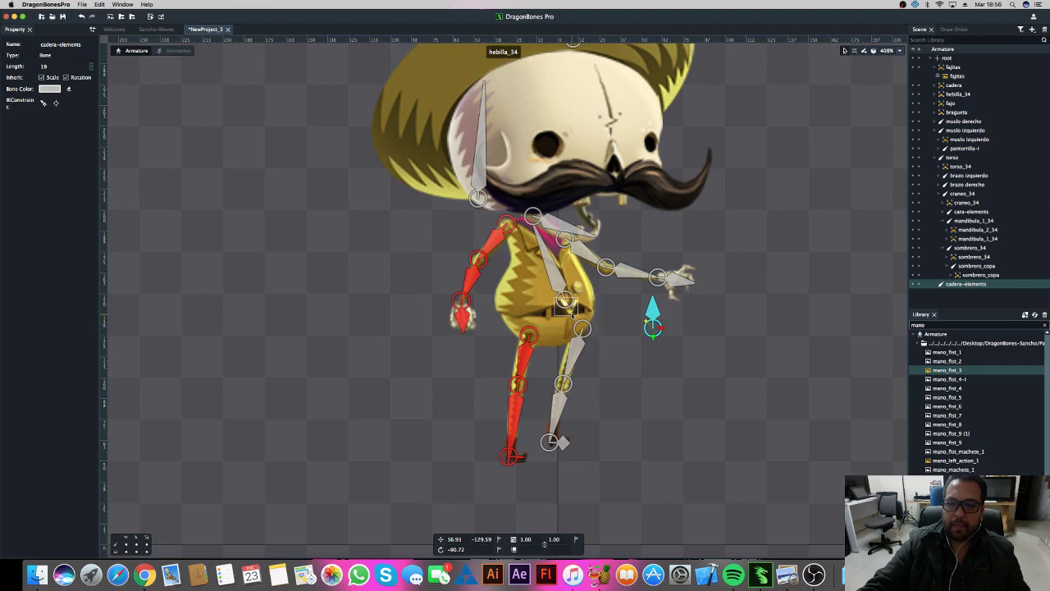
Step: Drag the hebilla_34, fajitas and bragueta slots onto cadera-elements in the Scene tree
left_click(572, 313)
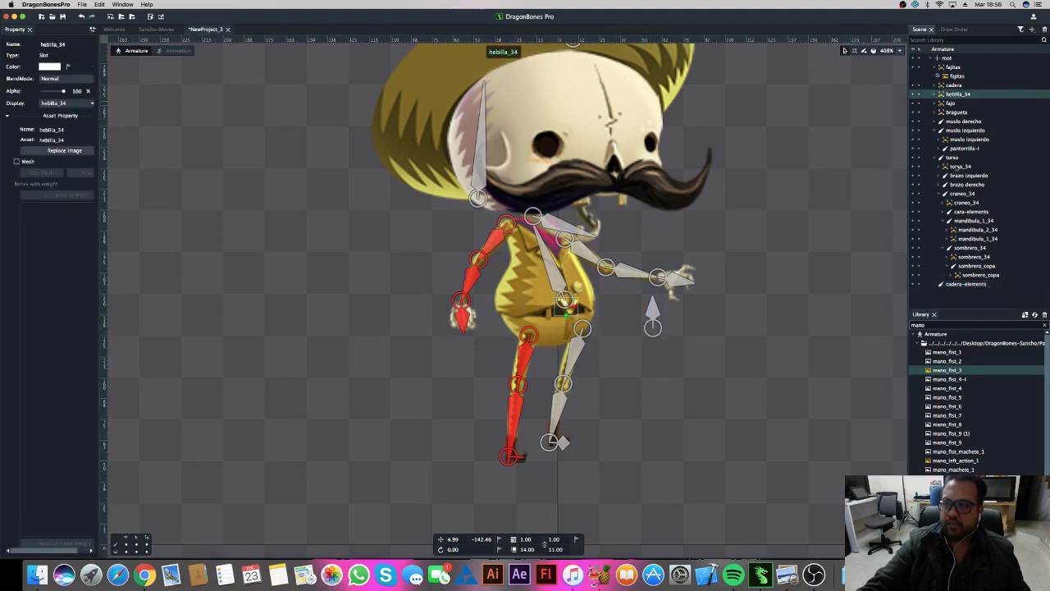
left_click_drag(909, 132, 957, 283)
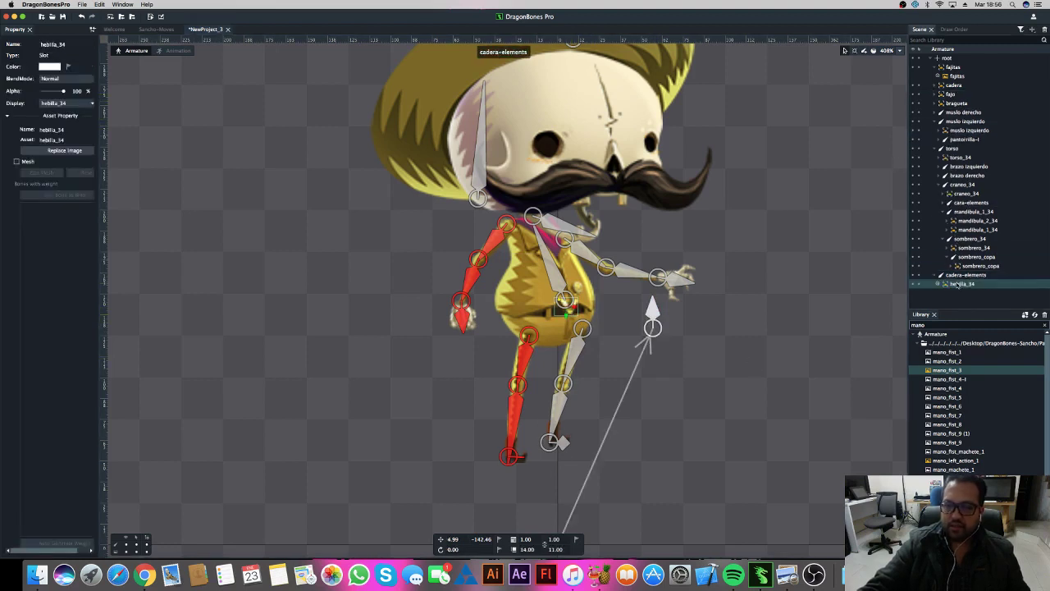
left_click(936, 69)
left_click(954, 67)
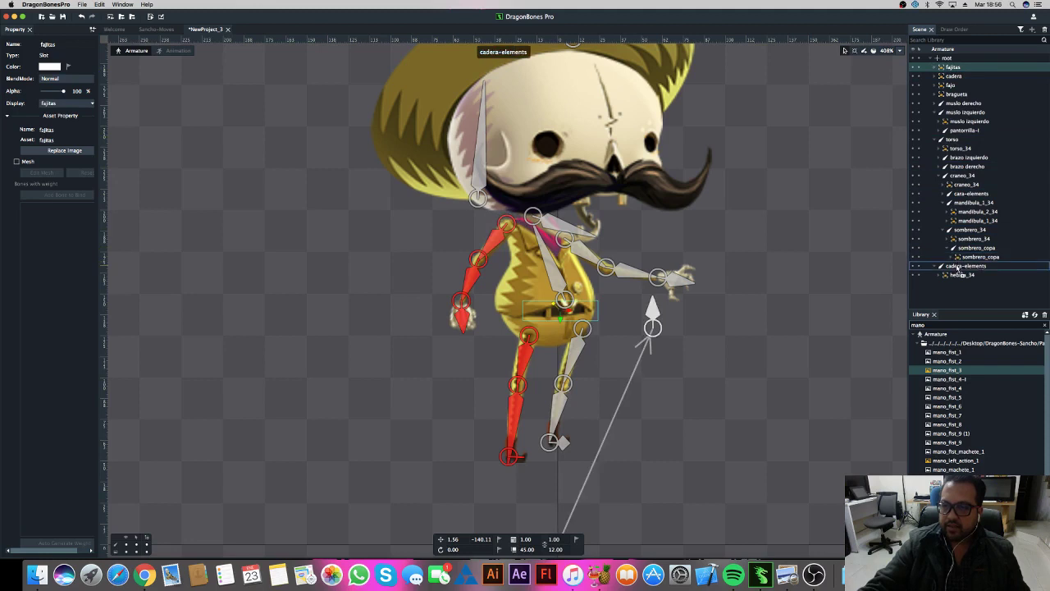
left_click_drag(956, 158, 956, 267)
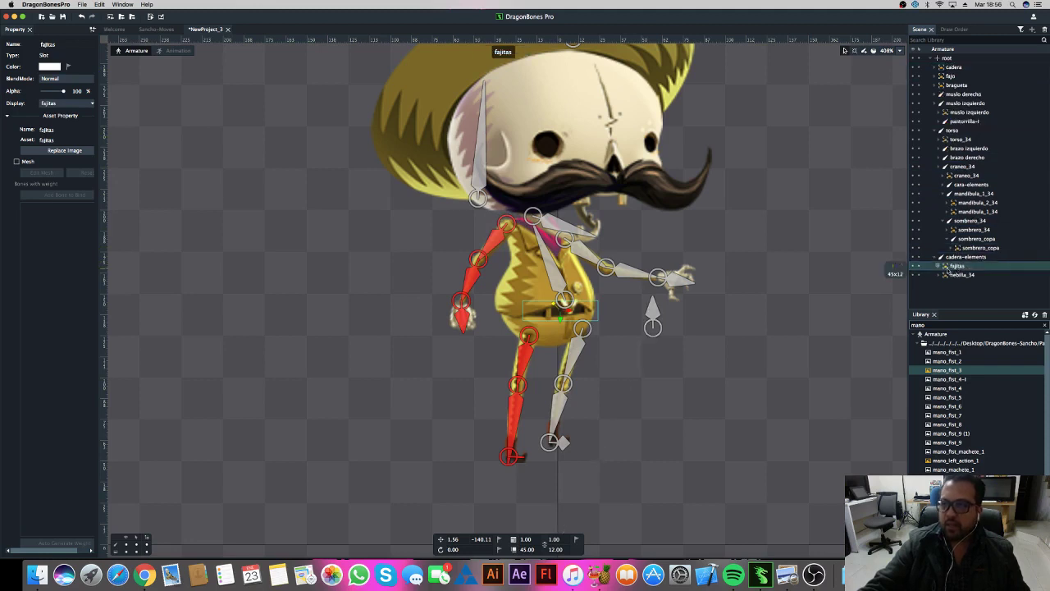
left_click(936, 258)
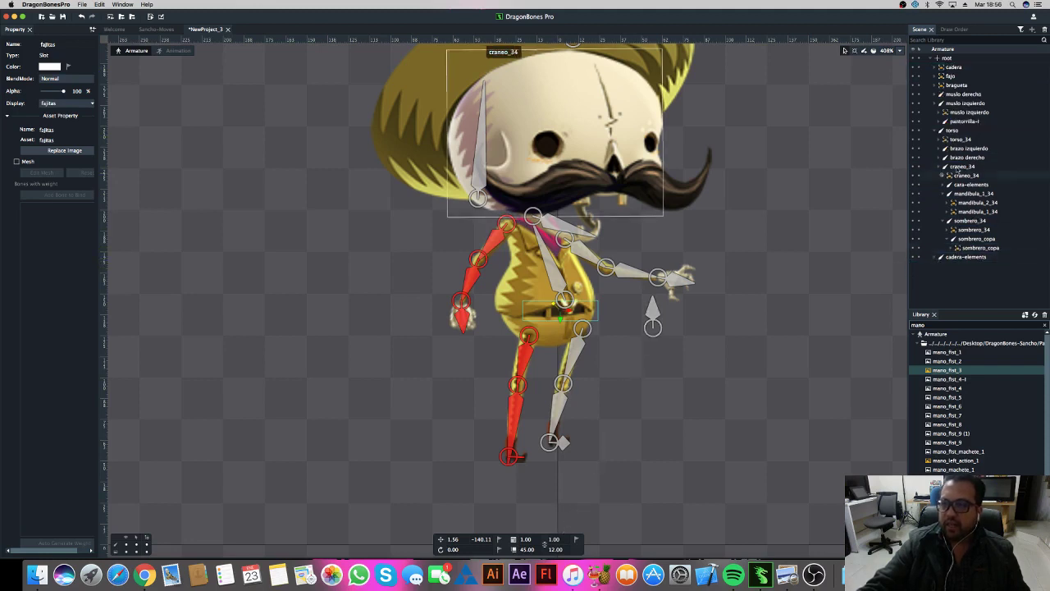
left_click(951, 85)
left_click_drag(954, 85, 965, 261)
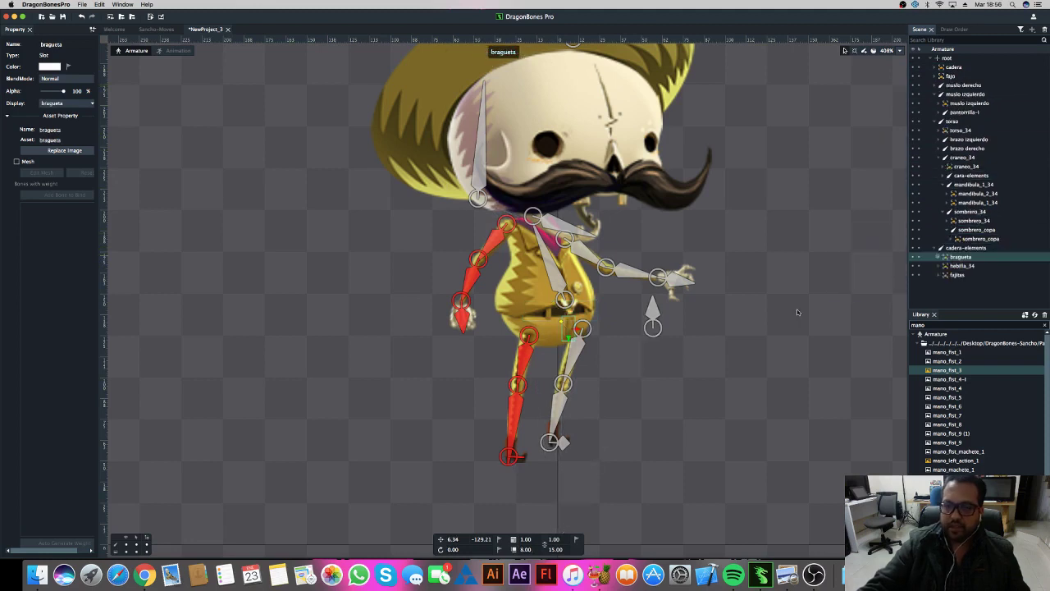
Step: Fine-tune the cadera-elements bone's position on the canvas
left_click(663, 326)
left_click_drag(666, 328, 665, 332)
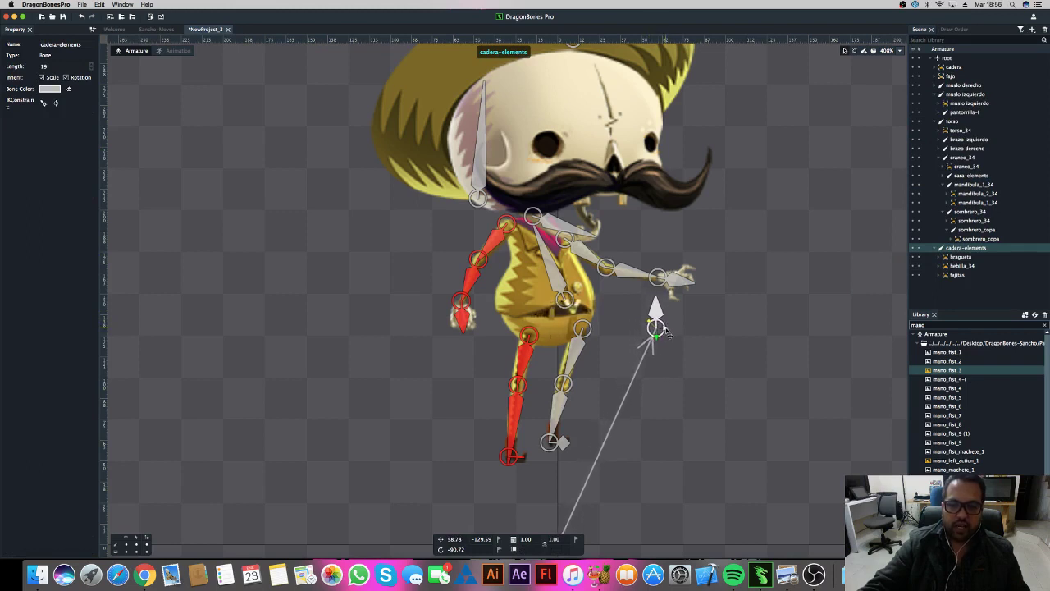
left_click_drag(664, 333, 661, 331)
Step: Create a new hip bone from root, bound to the cadera slot
left_click(714, 343)
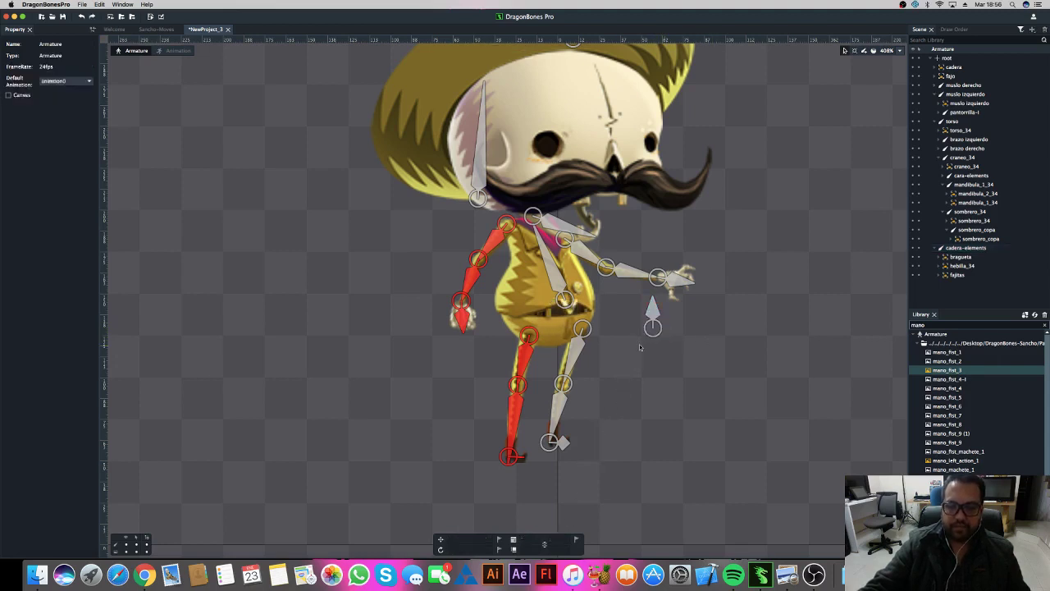
left_click(555, 349)
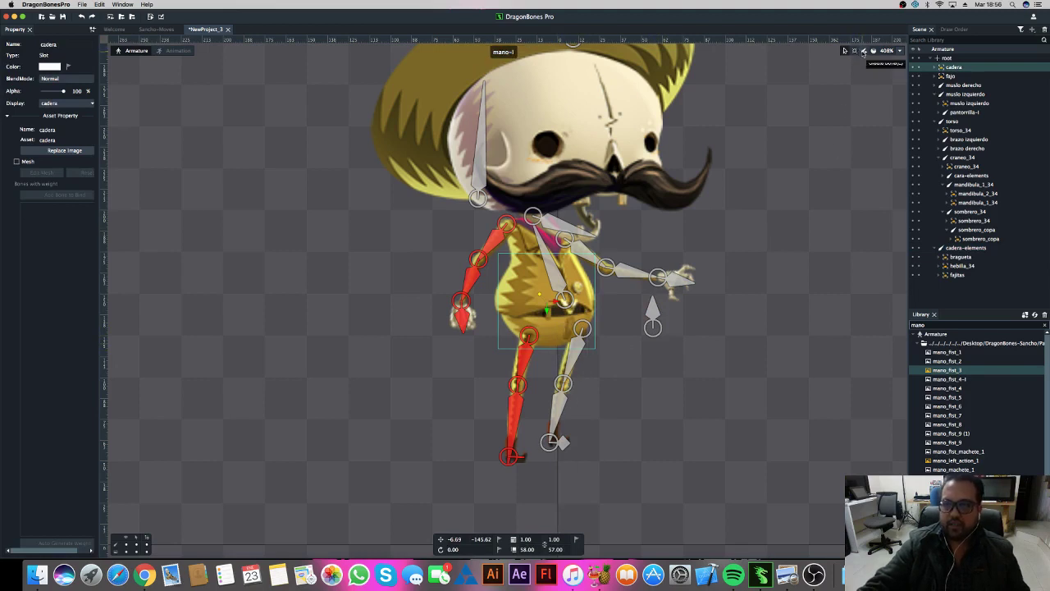
left_click(556, 376)
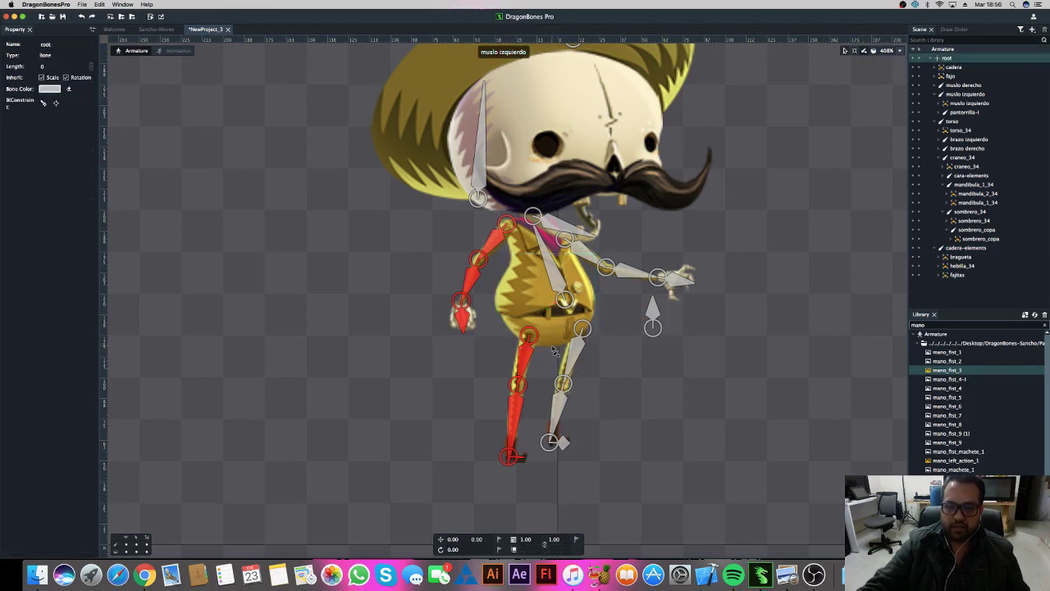
left_click_drag(553, 346, 553, 331)
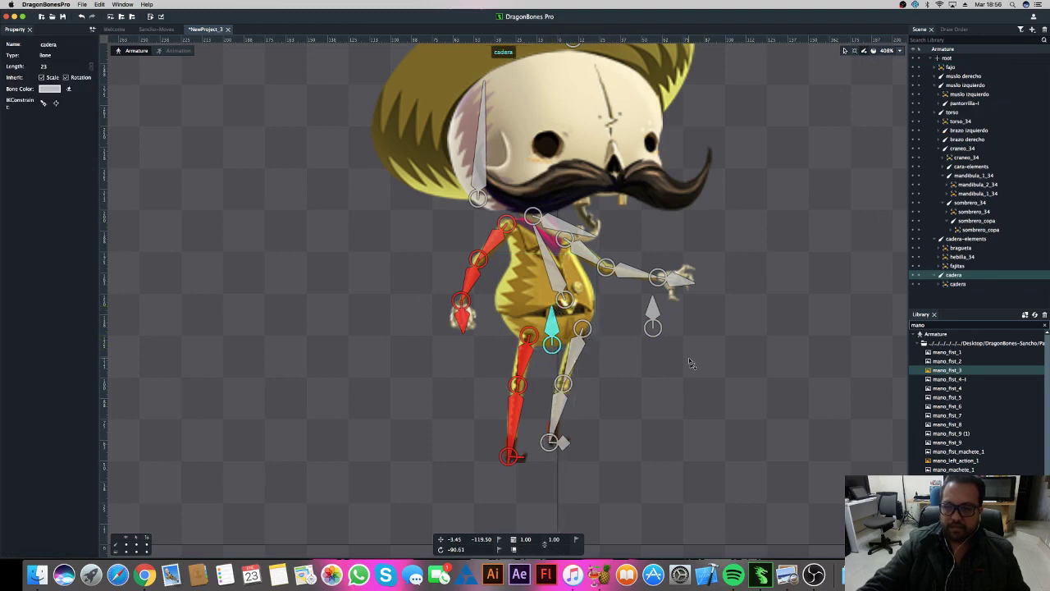
Step: Parent the fajo slot and both thigh bones (muslo izquierdo, muslo derecho) under cadera
left_click(936, 275)
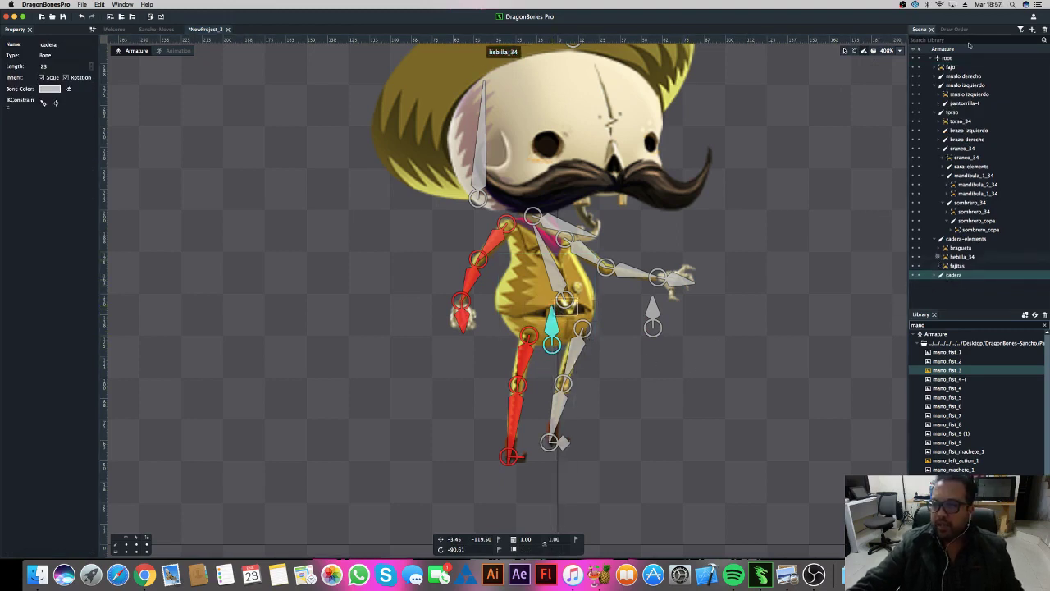
left_click(951, 246)
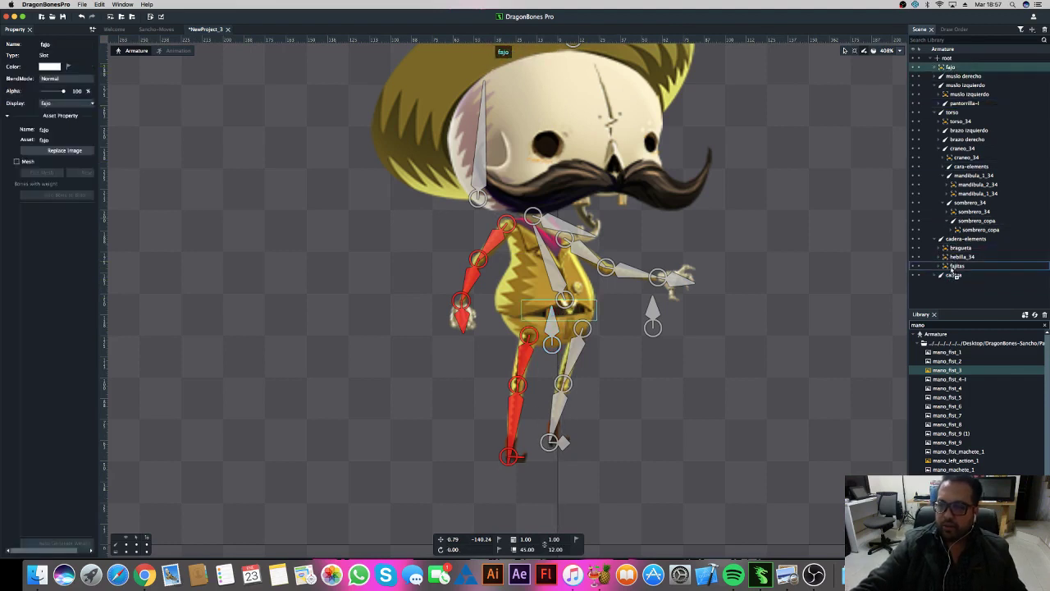
left_click_drag(952, 246, 951, 269)
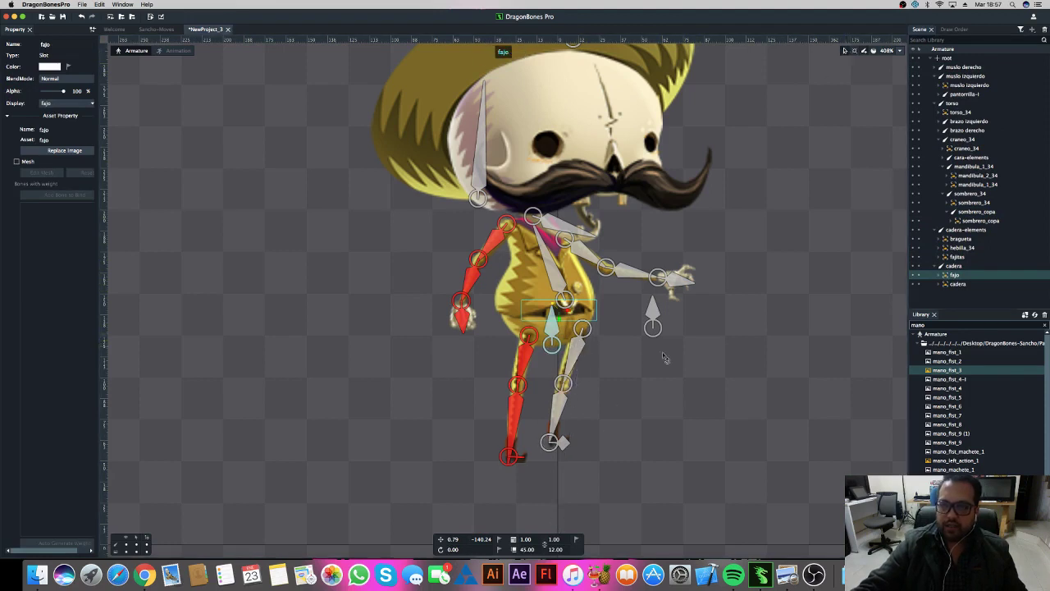
left_click(579, 351)
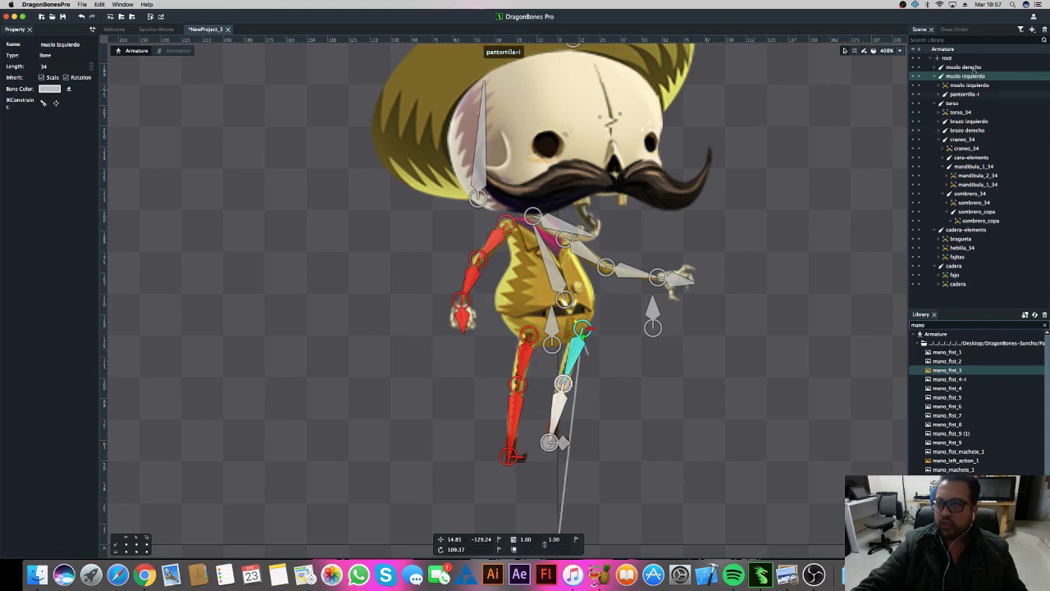
left_click(971, 69, "shift")
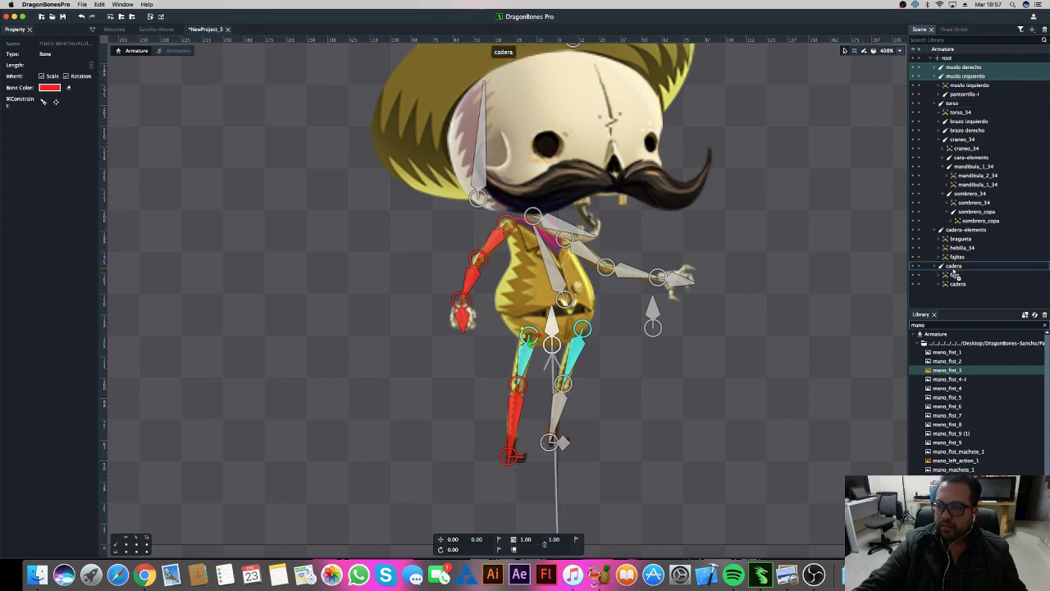
left_click_drag(956, 276, 954, 268)
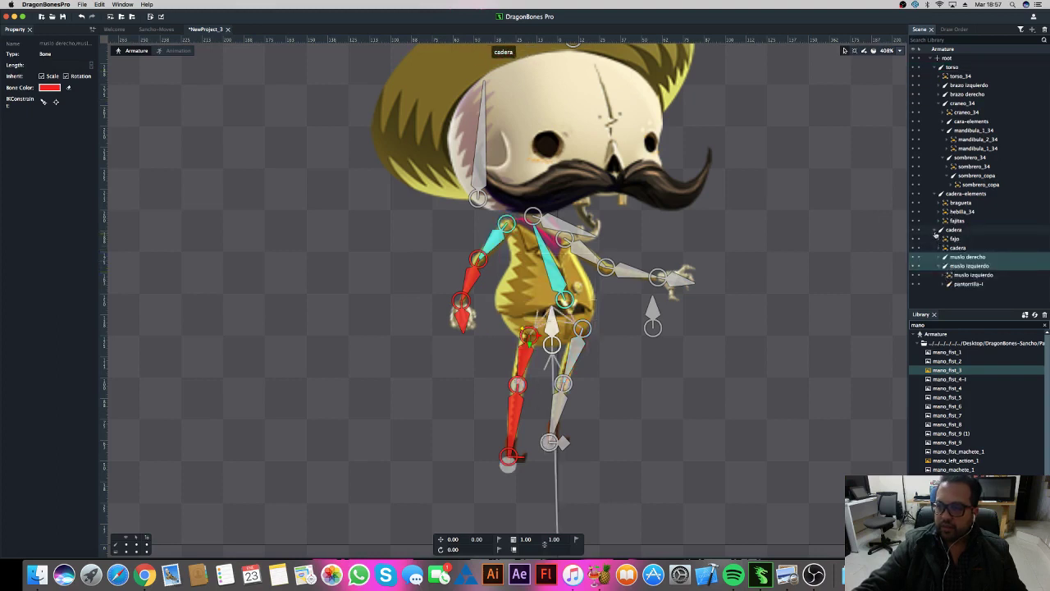
Step: Test-rotate the hips, then parent cadera-elements under the cadera bone
left_click(552, 336)
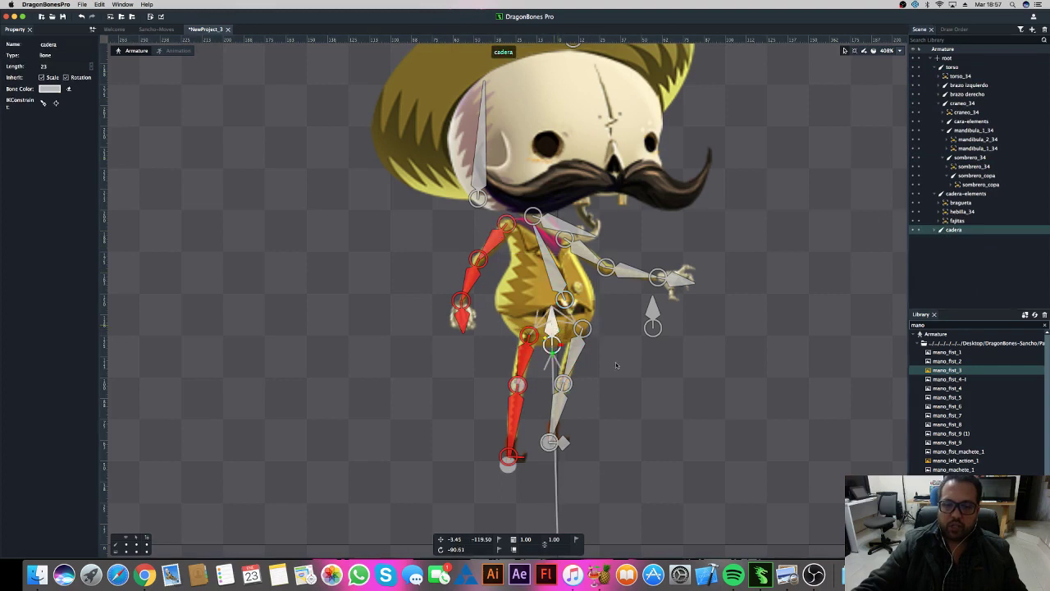
left_click_drag(758, 361, 671, 316)
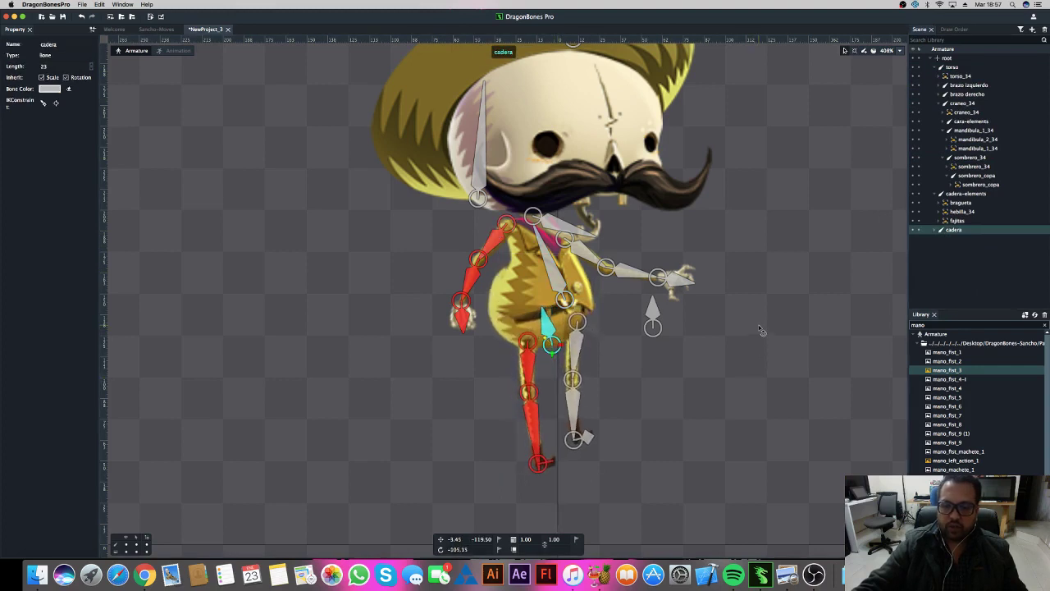
left_click(654, 313)
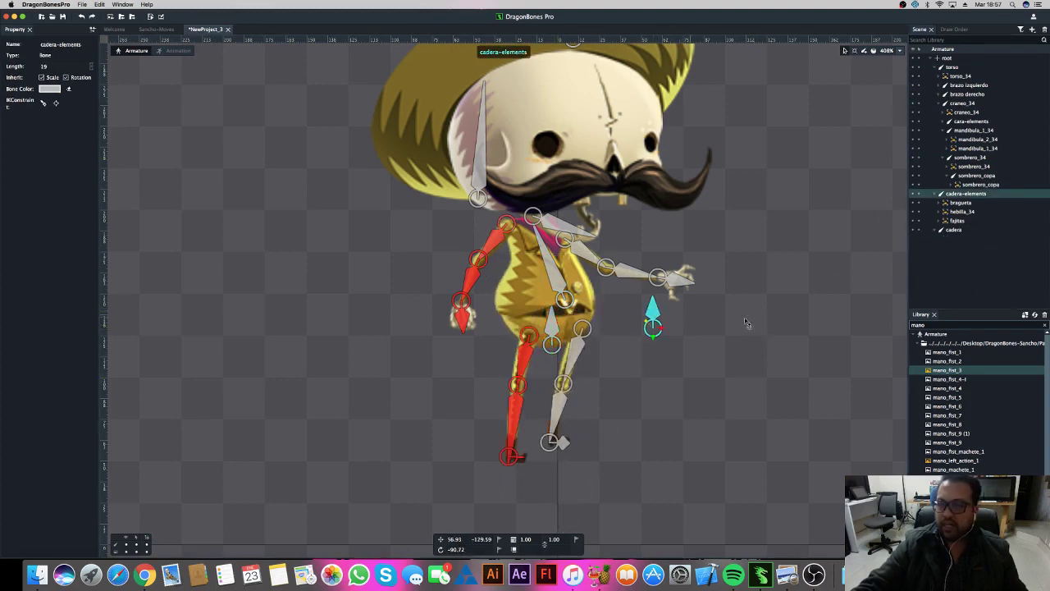
left_click_drag(954, 195, 957, 233)
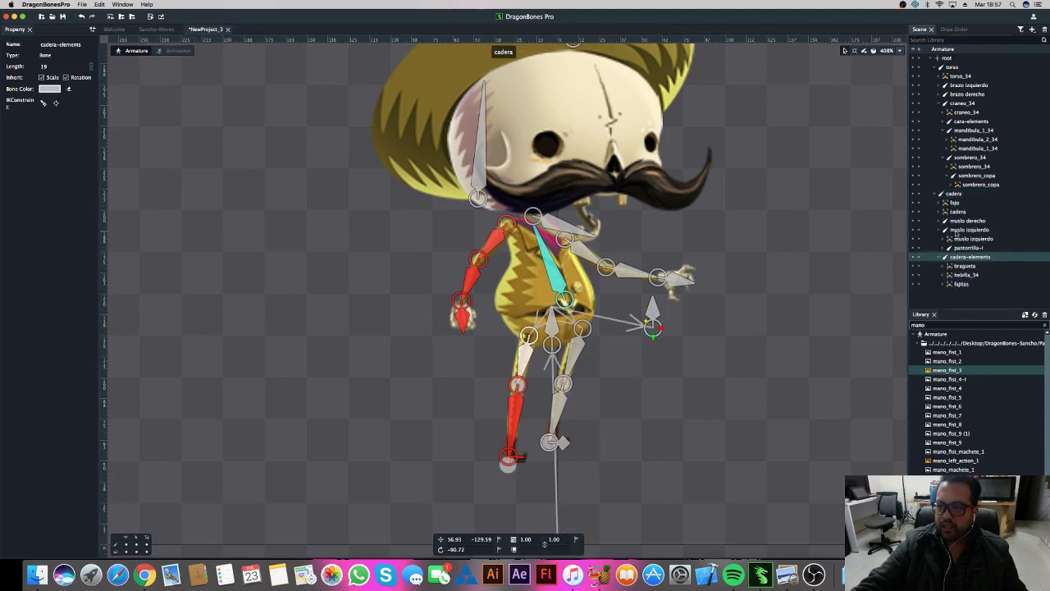
left_click(937, 196)
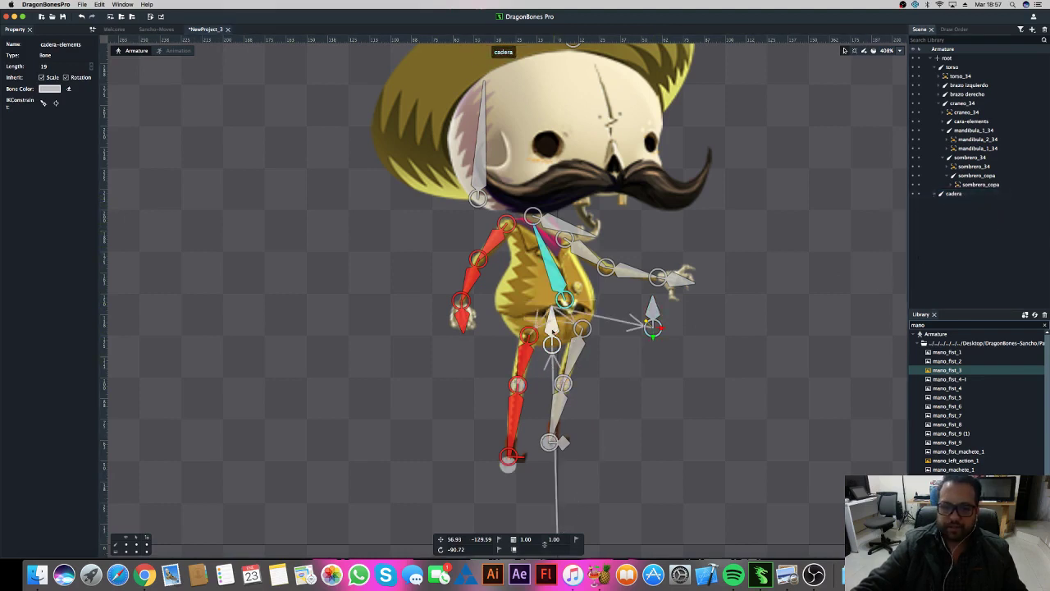
Step: Rotate and shift the hips to test the leg rig, then undo the last two moves
left_click(551, 332)
left_click_drag(700, 398, 708, 369)
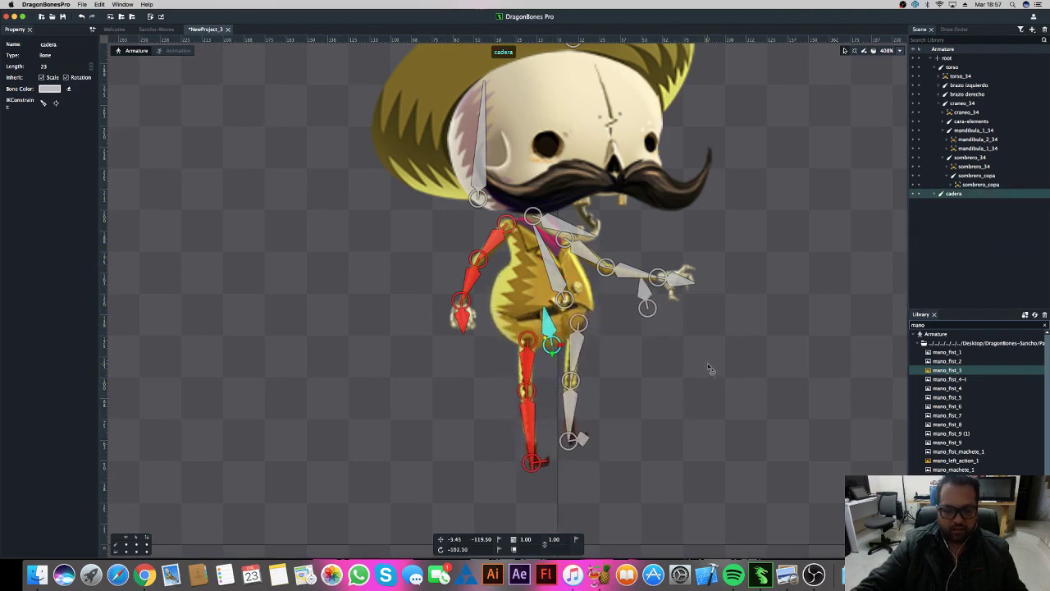
left_click_drag(707, 366, 708, 337)
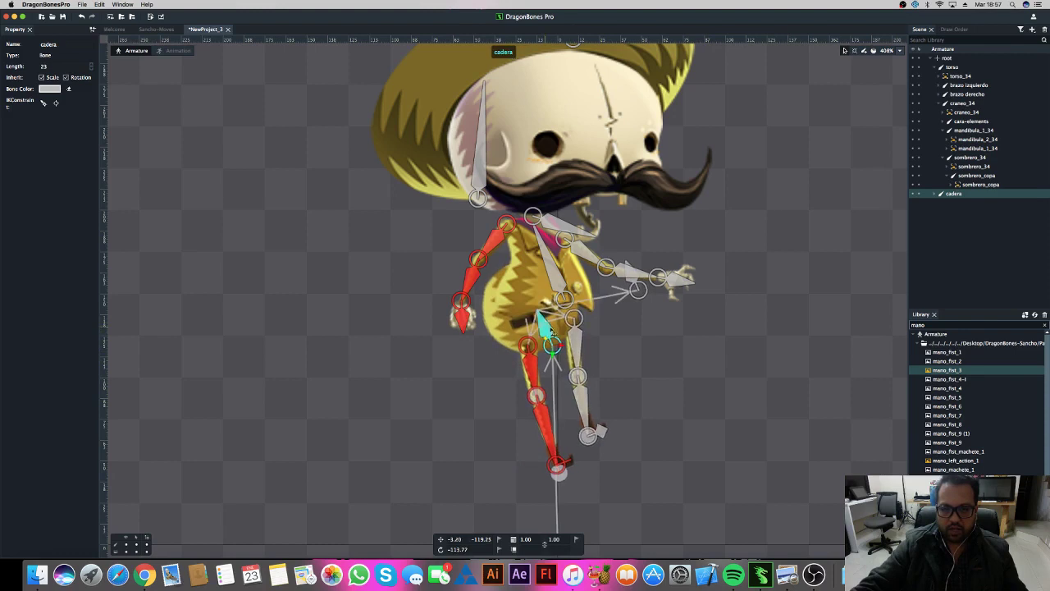
left_click_drag(544, 326, 559, 326)
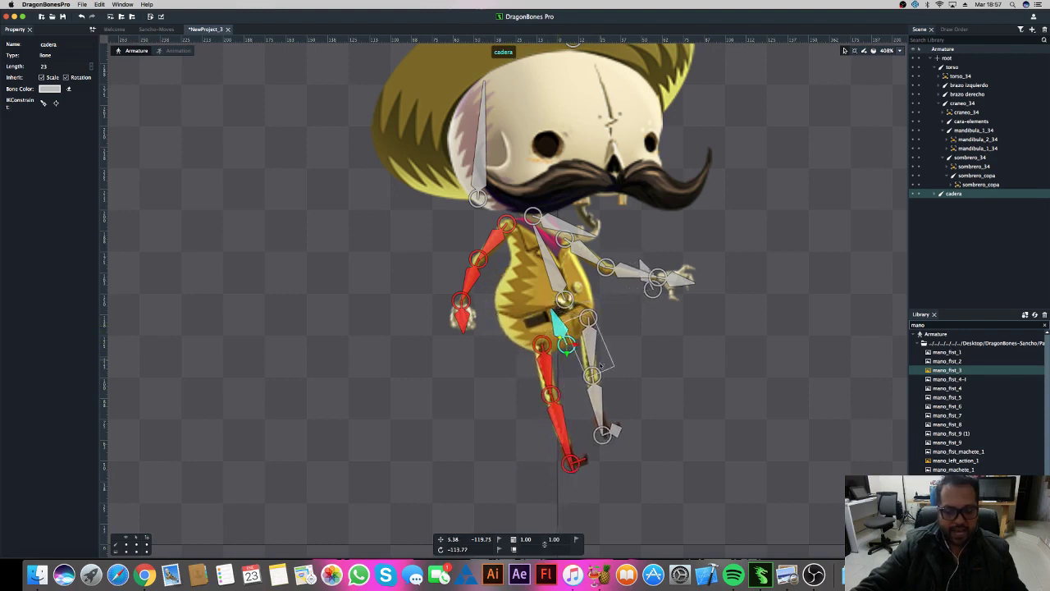
key("super+z")
key("super+z")
key("super+z")
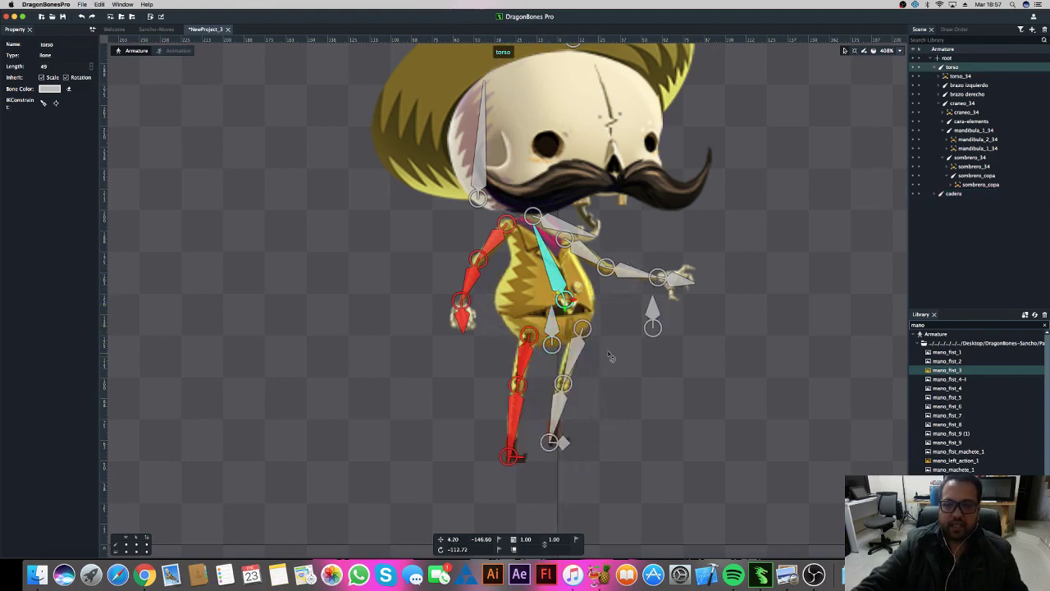
key("super+z")
Step: Lower the root bone to just below the character's feet, around 0.00, 34.39
left_click_drag(759, 250, 761, 270)
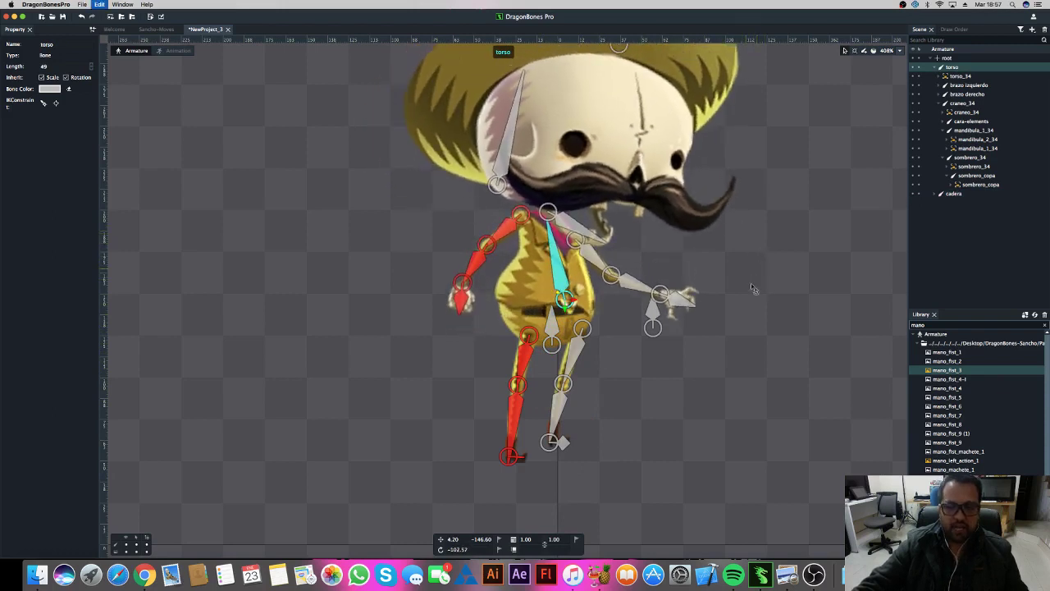
left_click_drag(736, 375, 727, 321)
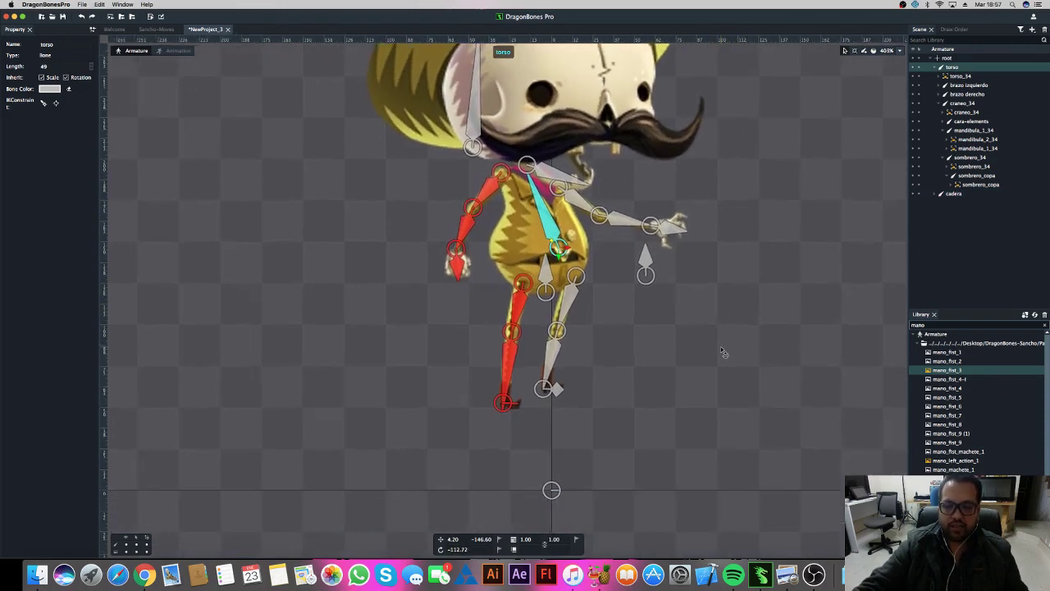
scroll(721, 346, "down", 3)
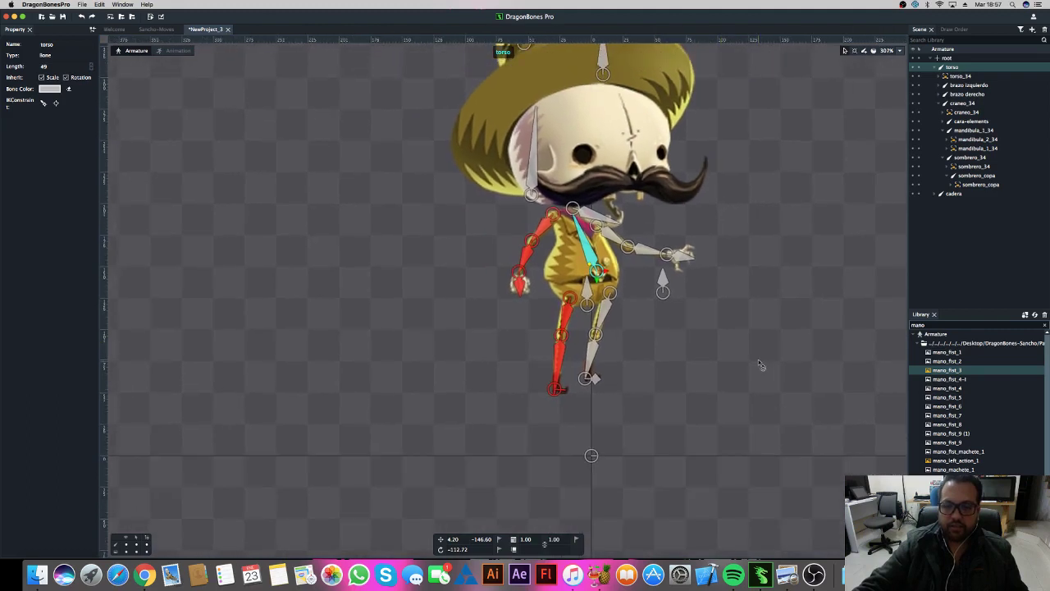
left_click(592, 457)
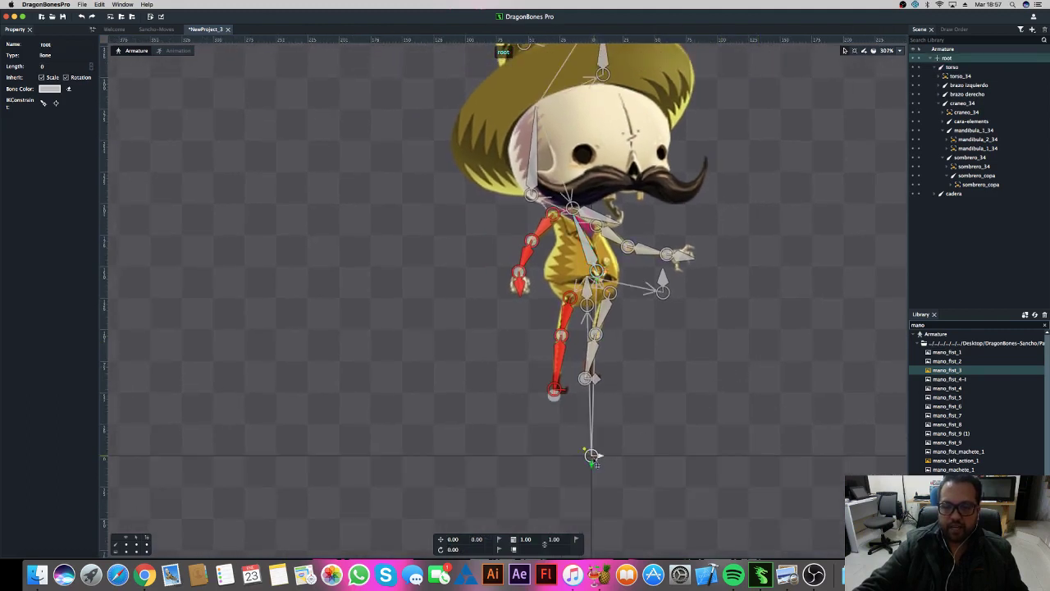
left_click_drag(593, 458, 596, 513)
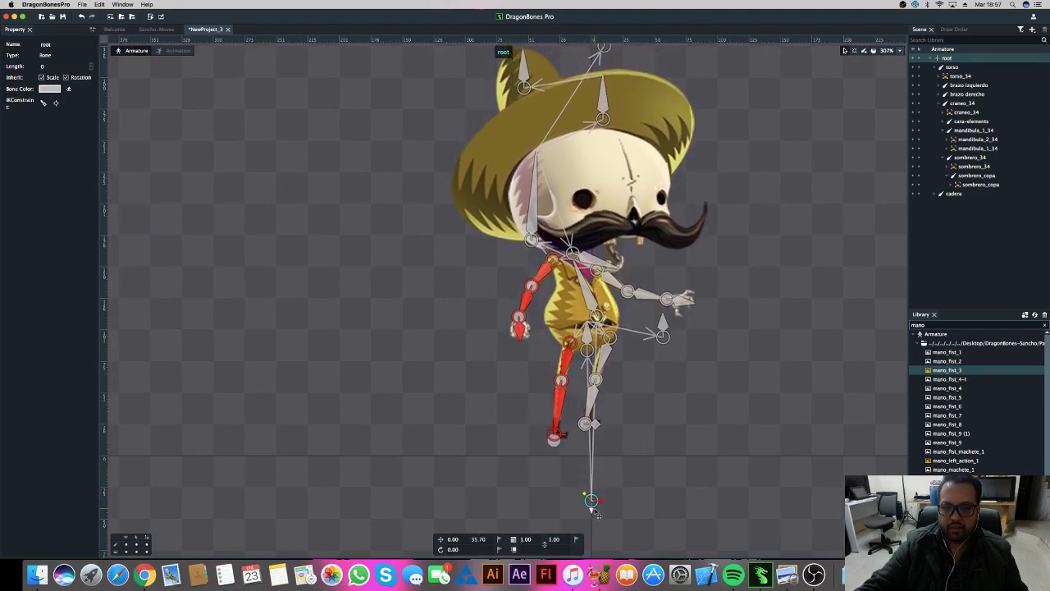
left_click_drag(597, 513, 596, 511)
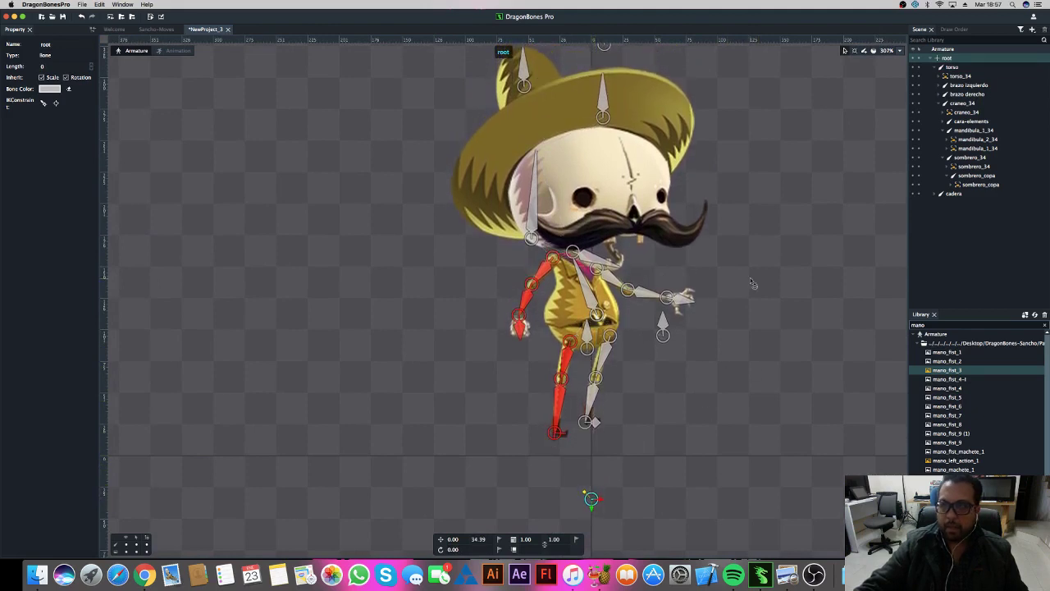
Step: Collapse the Scene tree so only torso and cadera show under root
scroll(762, 315, "down", 3)
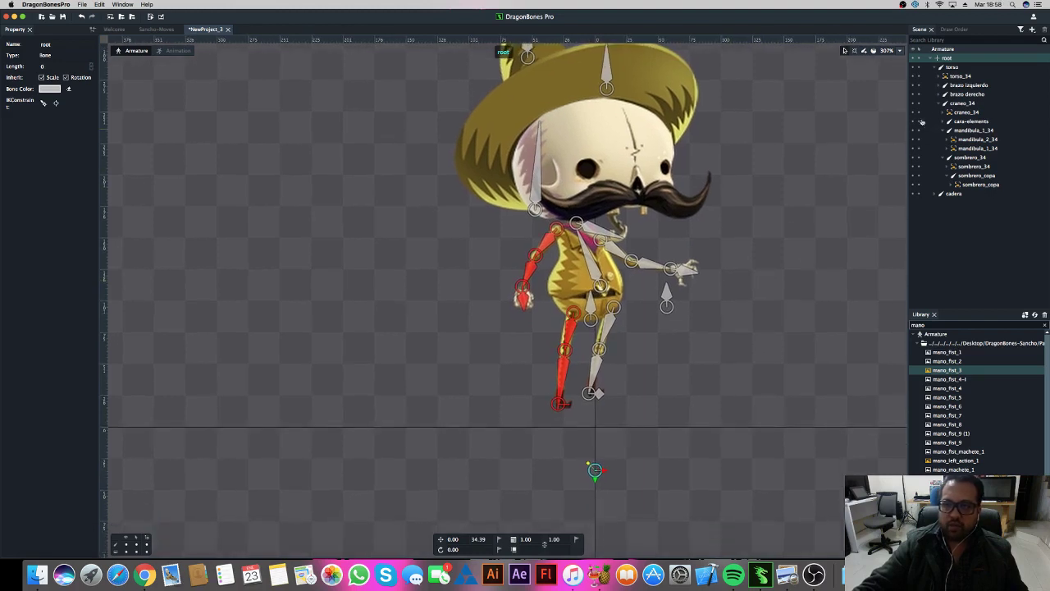
left_click(934, 68)
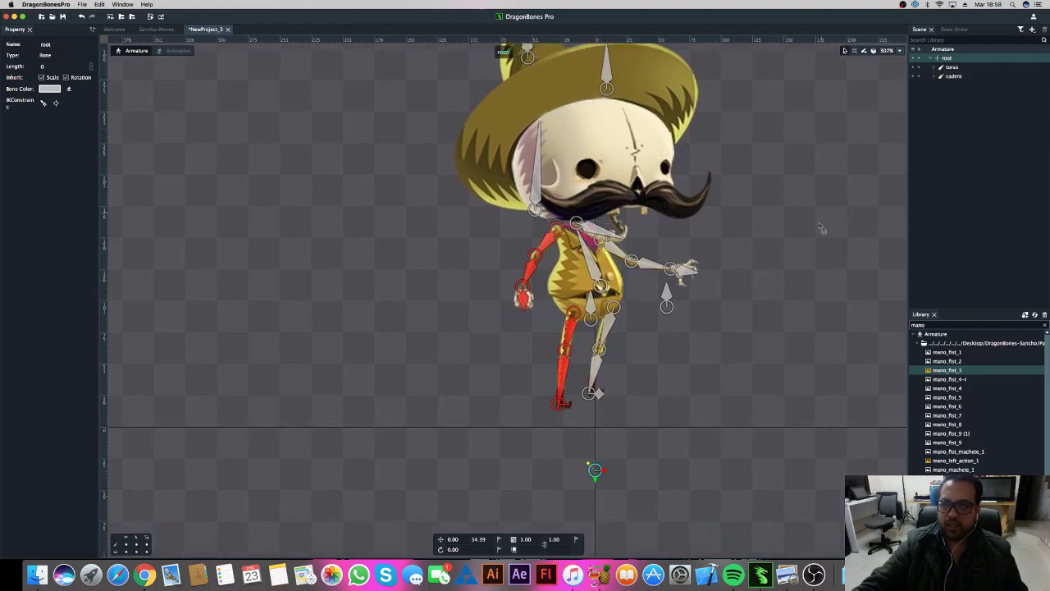
left_click(793, 283)
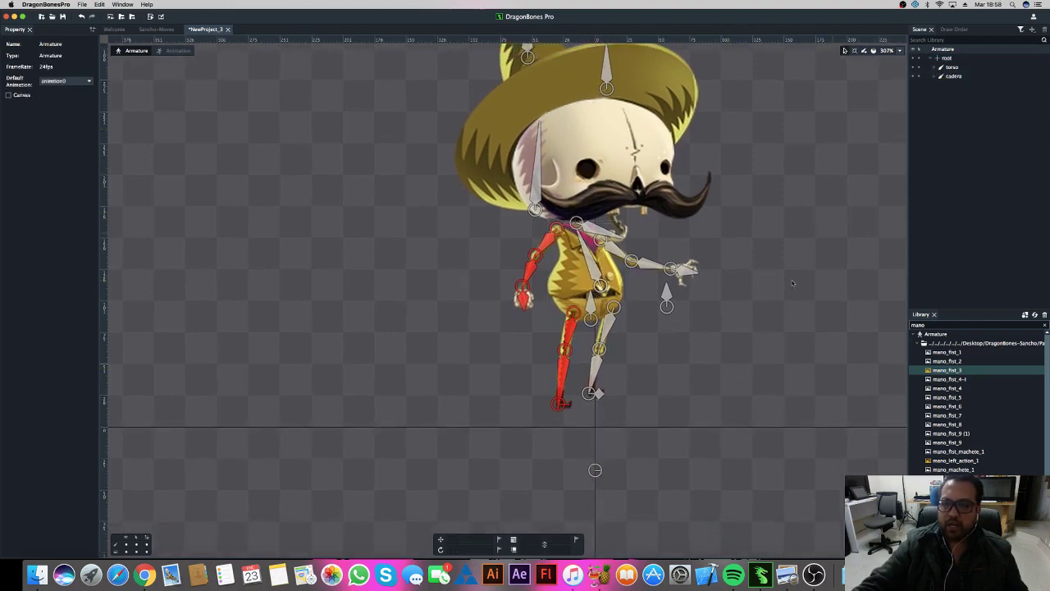
right_click(790, 350)
left_click(812, 389)
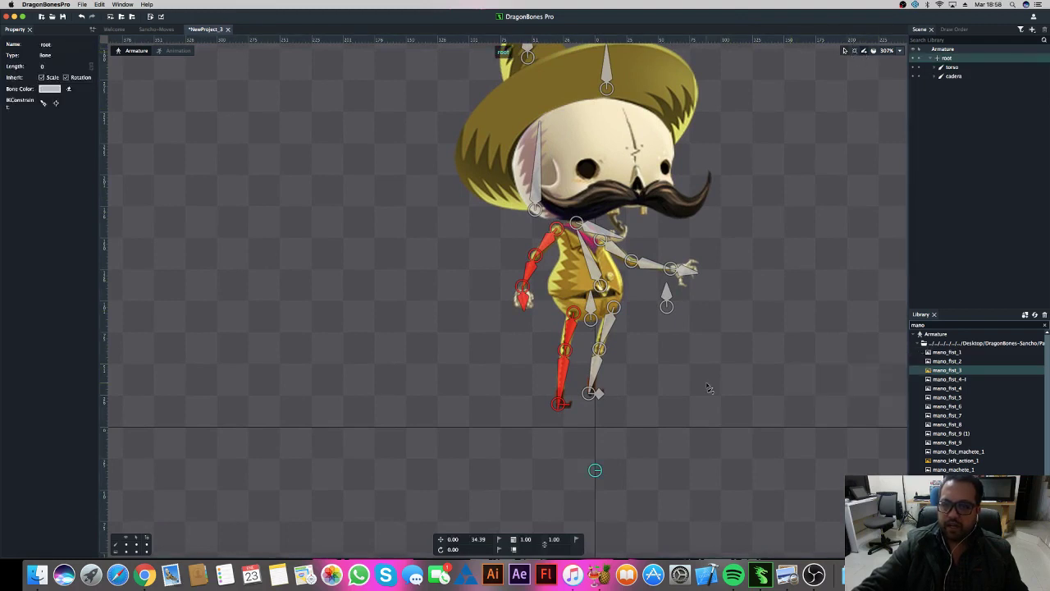
scroll(606, 427, "down", 3)
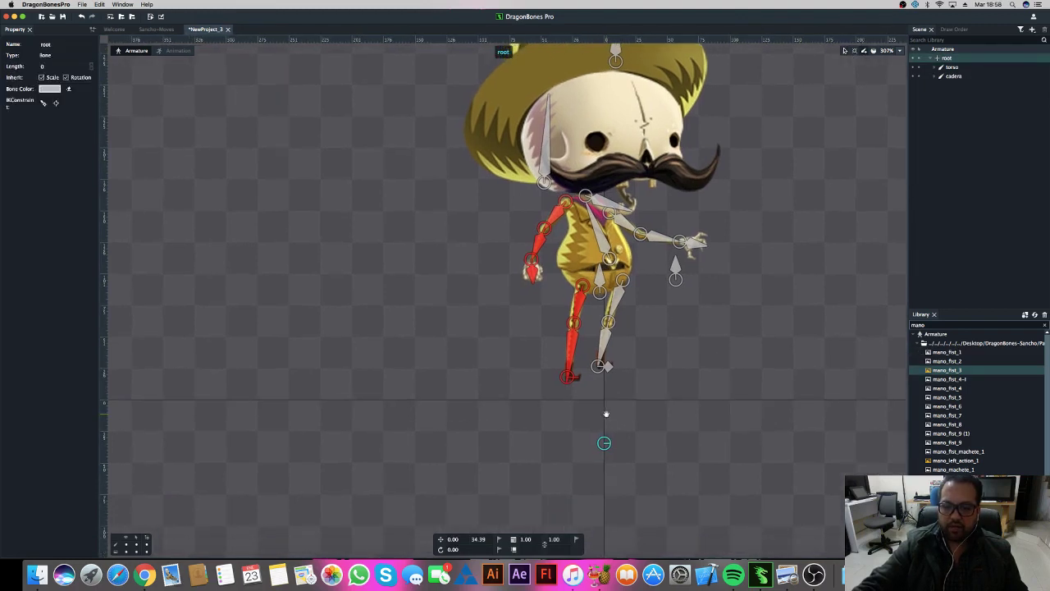
Step: Draw a bone below the feet, name it Sancho, and nudge it slightly down
left_click_drag(601, 425, 602, 393)
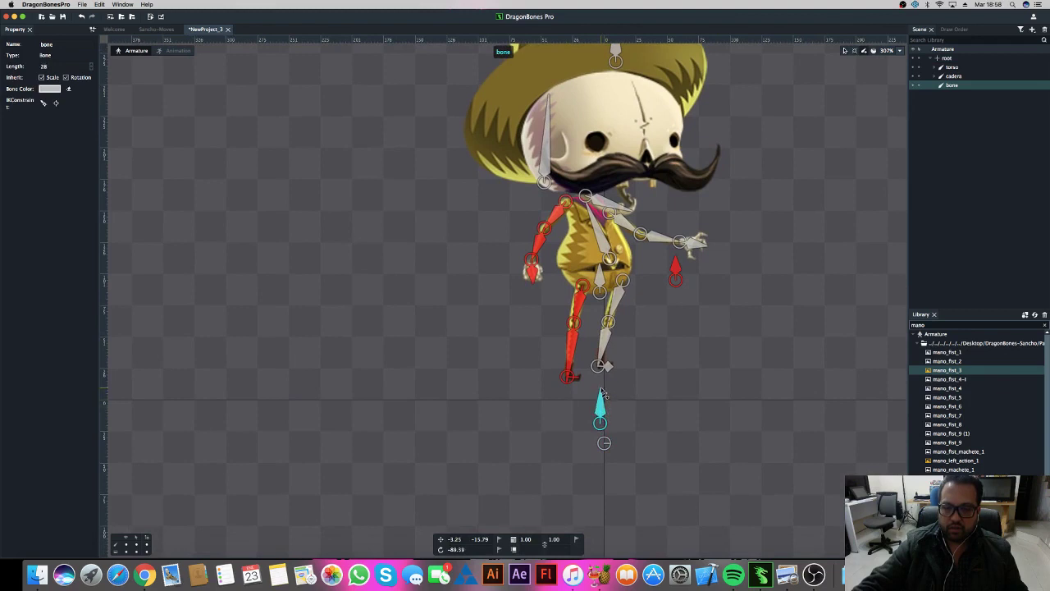
double_click(951, 86)
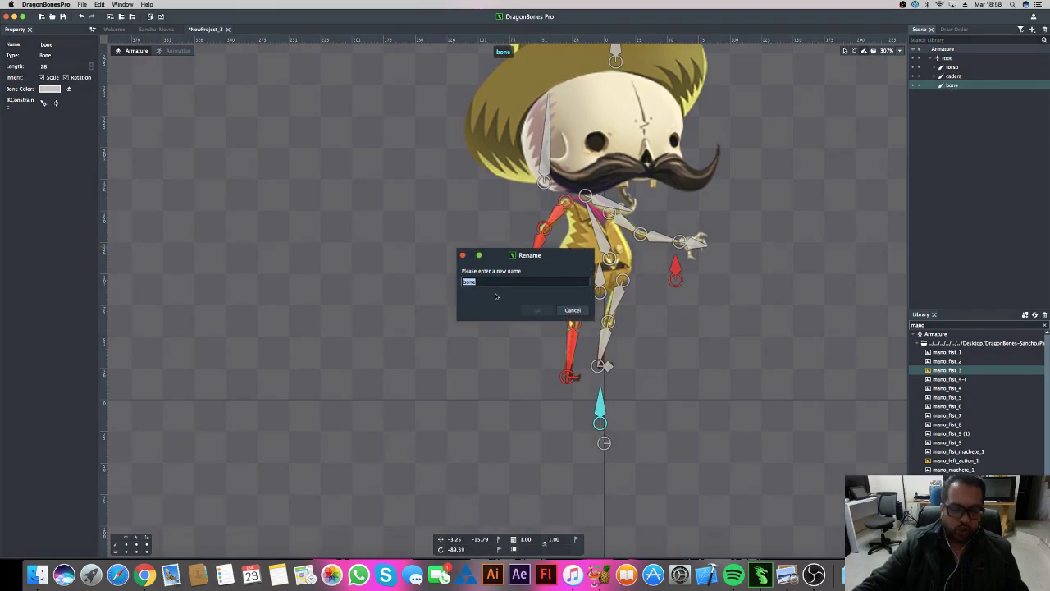
type("Sancho")
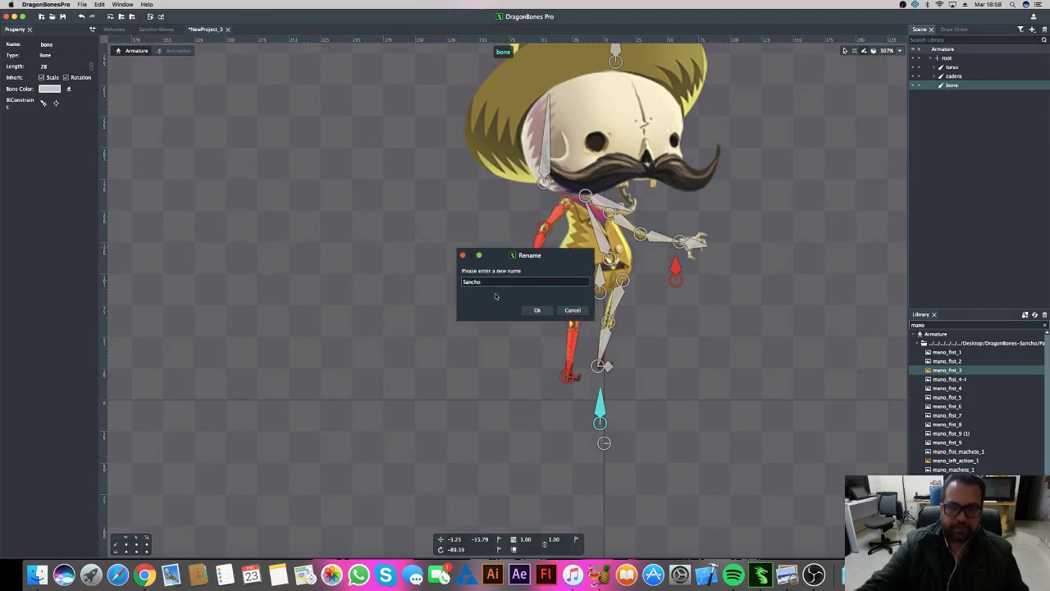
left_click(537, 310)
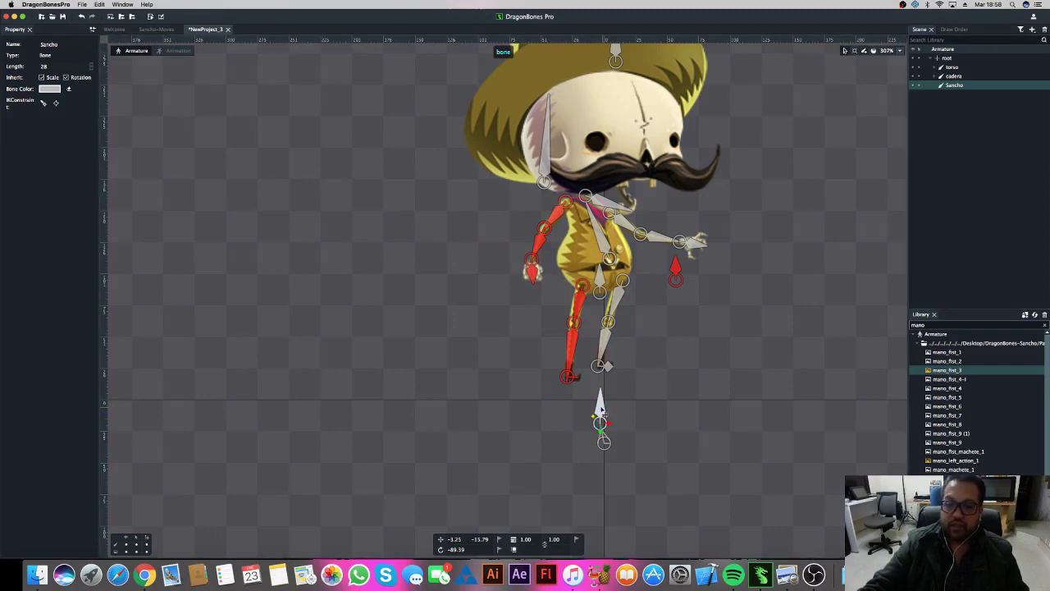
left_click_drag(600, 408, 595, 415)
Step: Drag the torso and cadera bones onto Sancho in the Scene tree
left_click(948, 68)
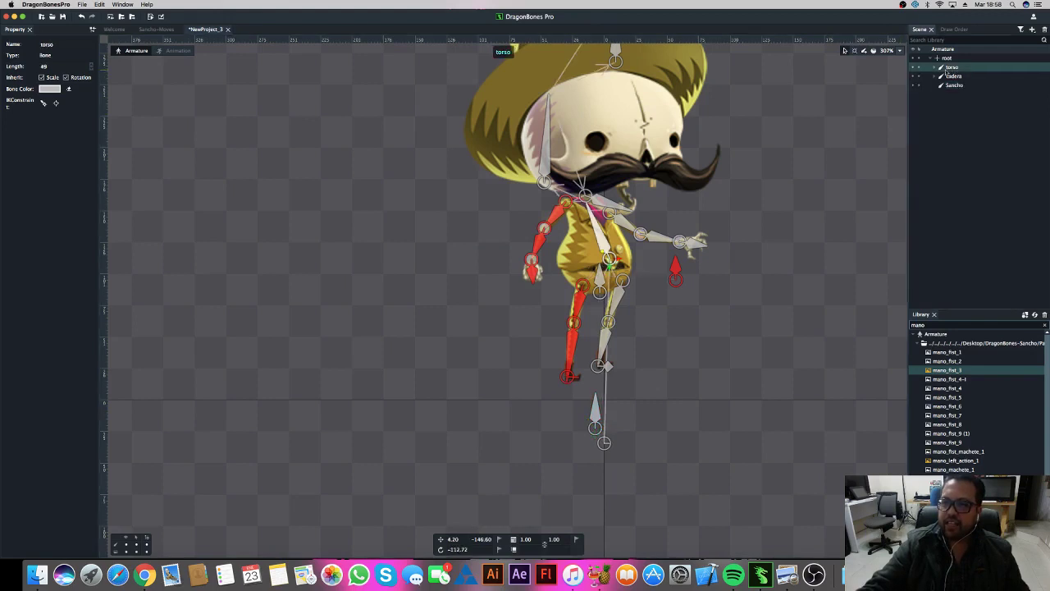
left_click_drag(956, 69, 955, 87)
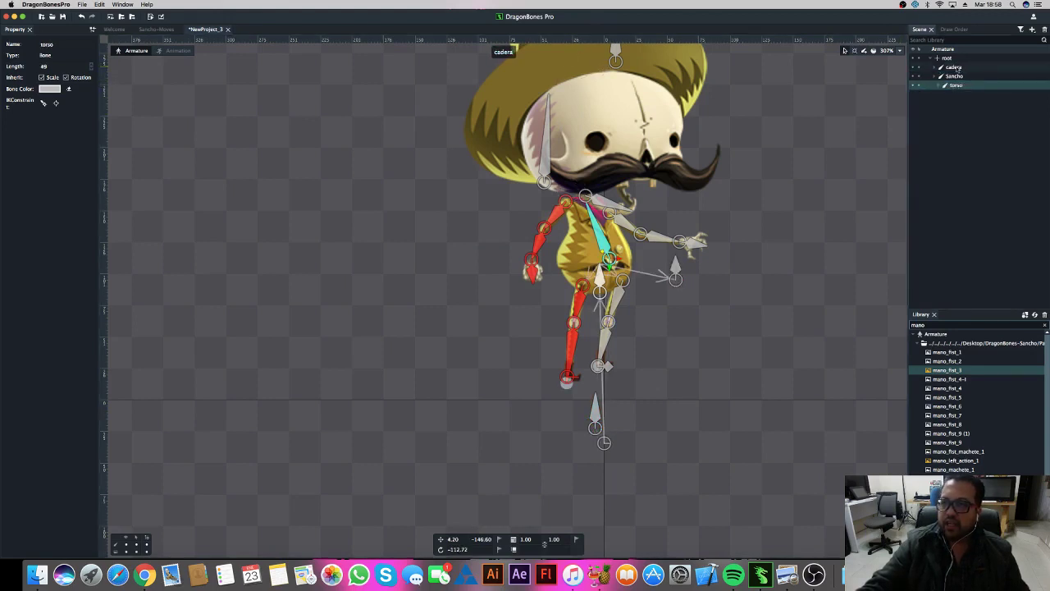
left_click(955, 67)
left_click_drag(956, 69, 956, 88)
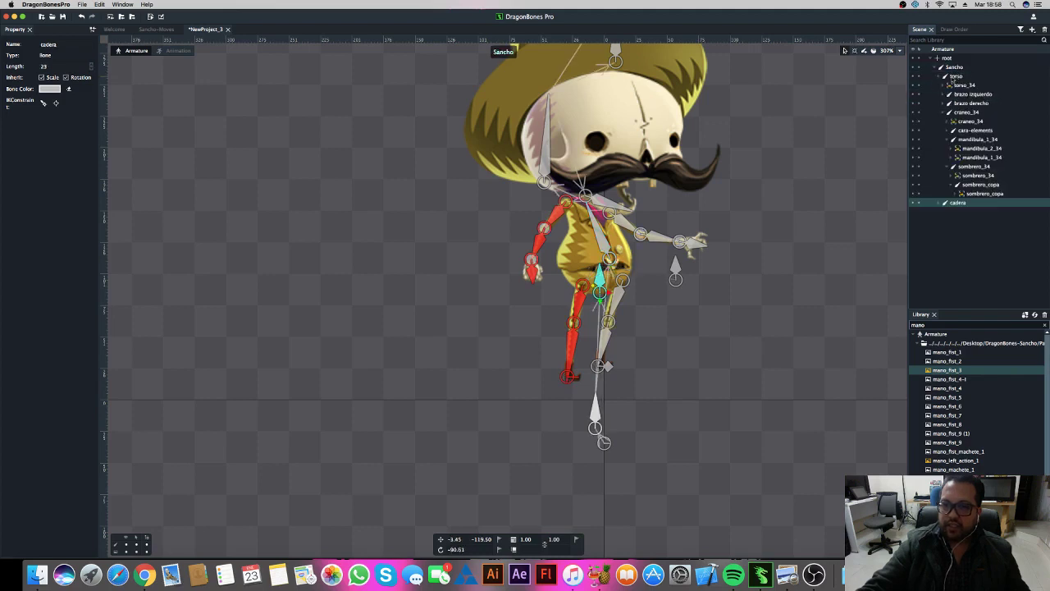
Step: Move Sancho to confirm it drives the rig, shifting it slightly down and right
left_click(596, 425)
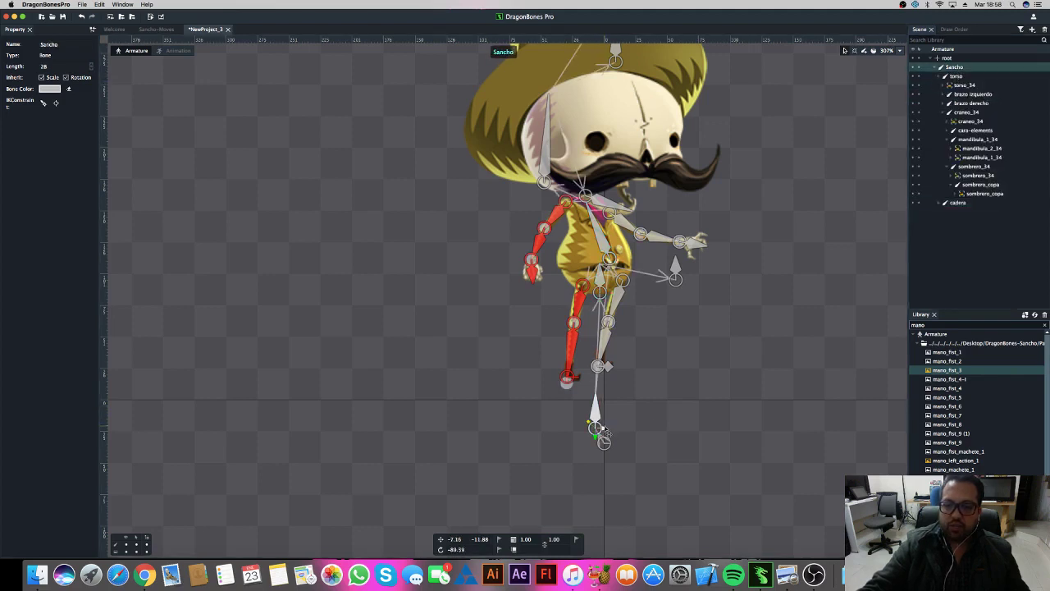
left_click_drag(597, 427, 595, 427)
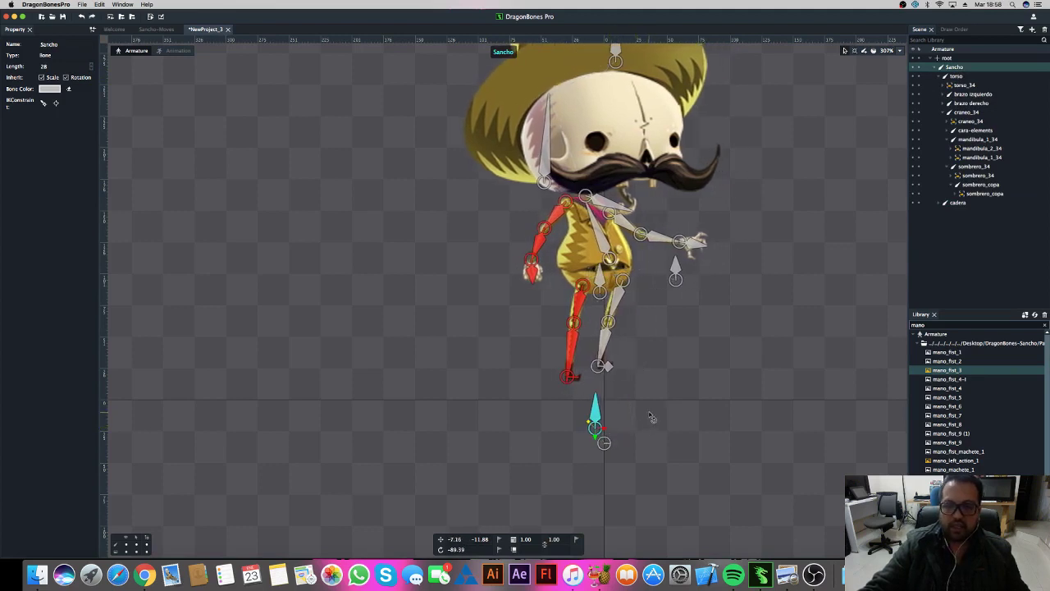
scroll(651, 417, "down", 2)
scroll(651, 417, "down", 1)
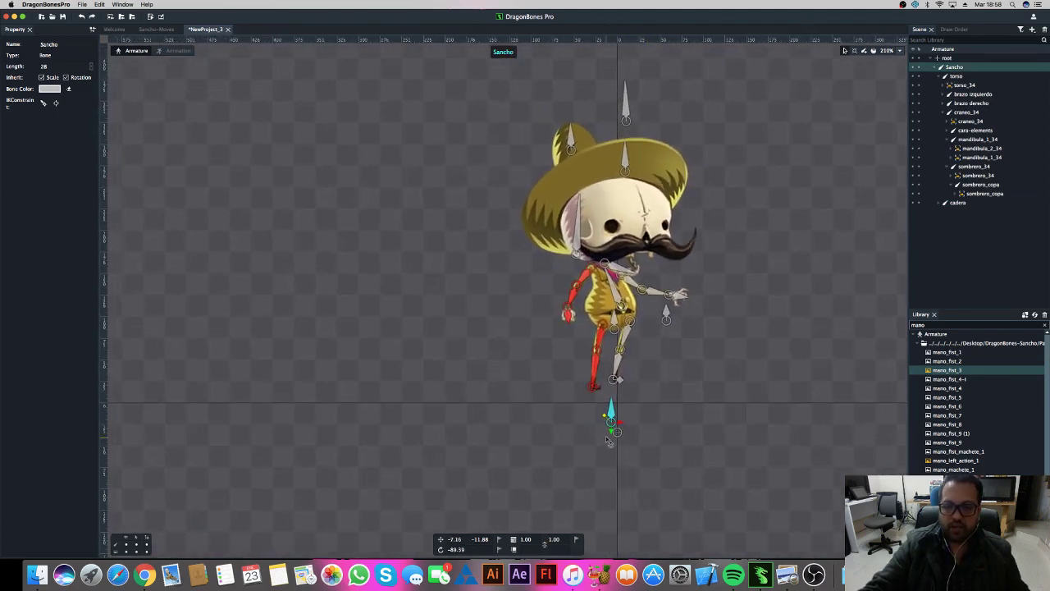
left_click_drag(613, 434, 615, 446)
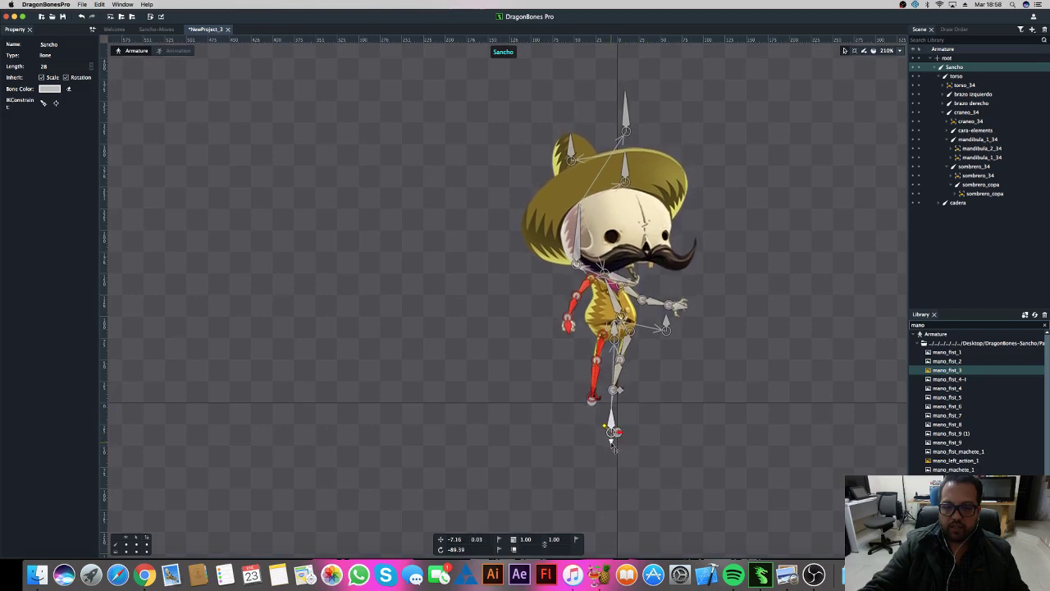
left_click_drag(614, 443, 620, 440)
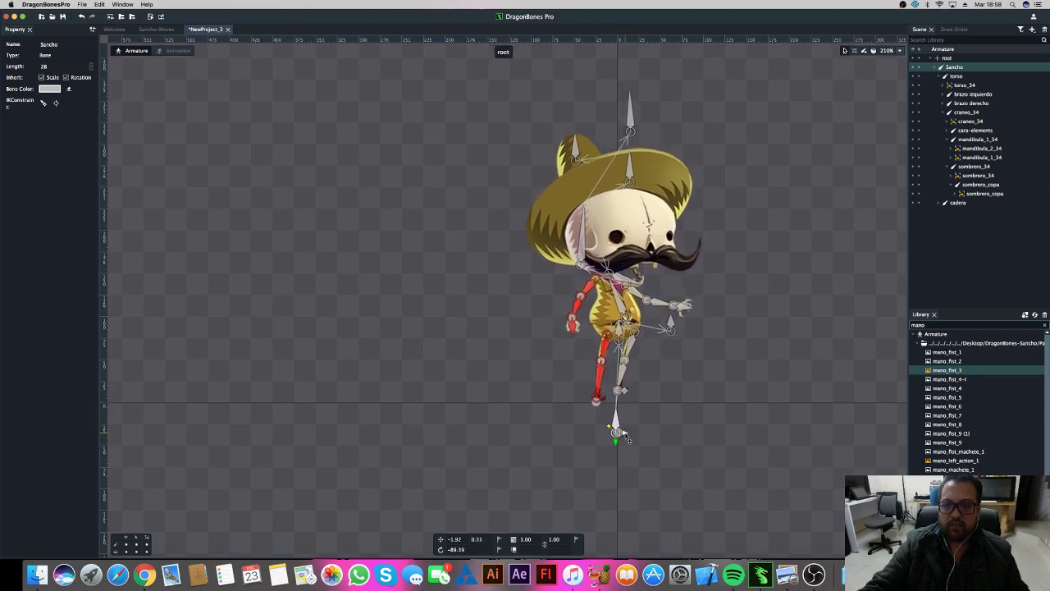
scroll(752, 399, "up", 1)
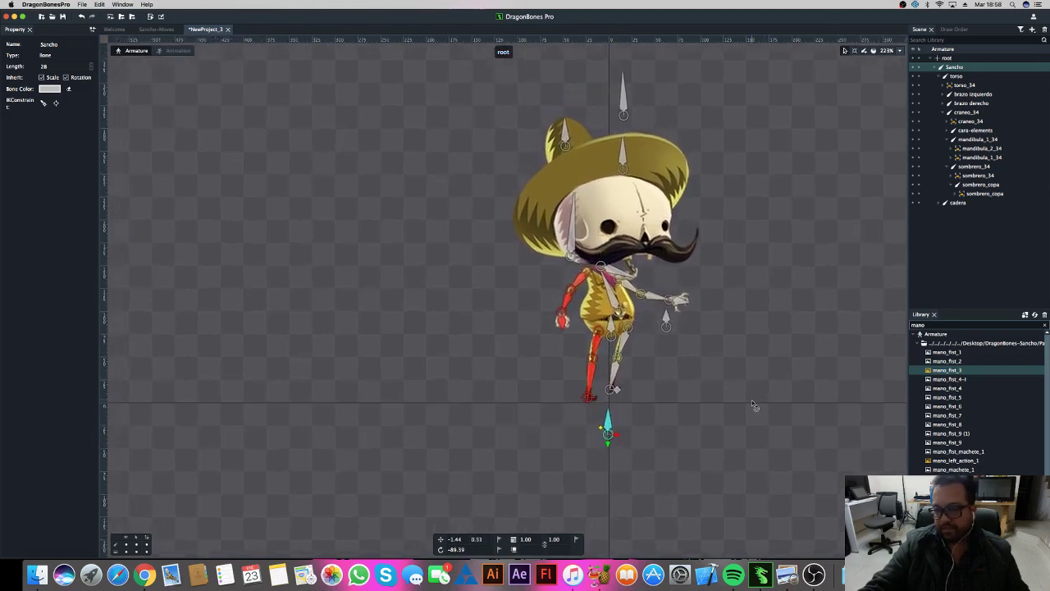